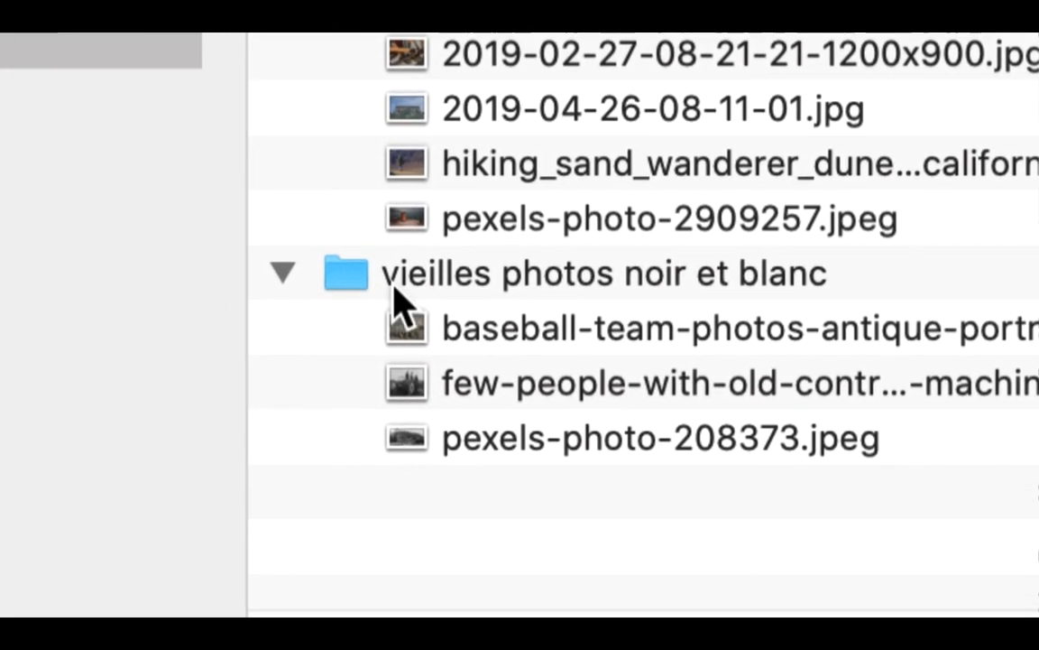
# Step: Point out the black-and-white and colour photo folders in docs mercredi matin and widen the folder window to reveal more columns
pyautogui.click(70, 507)
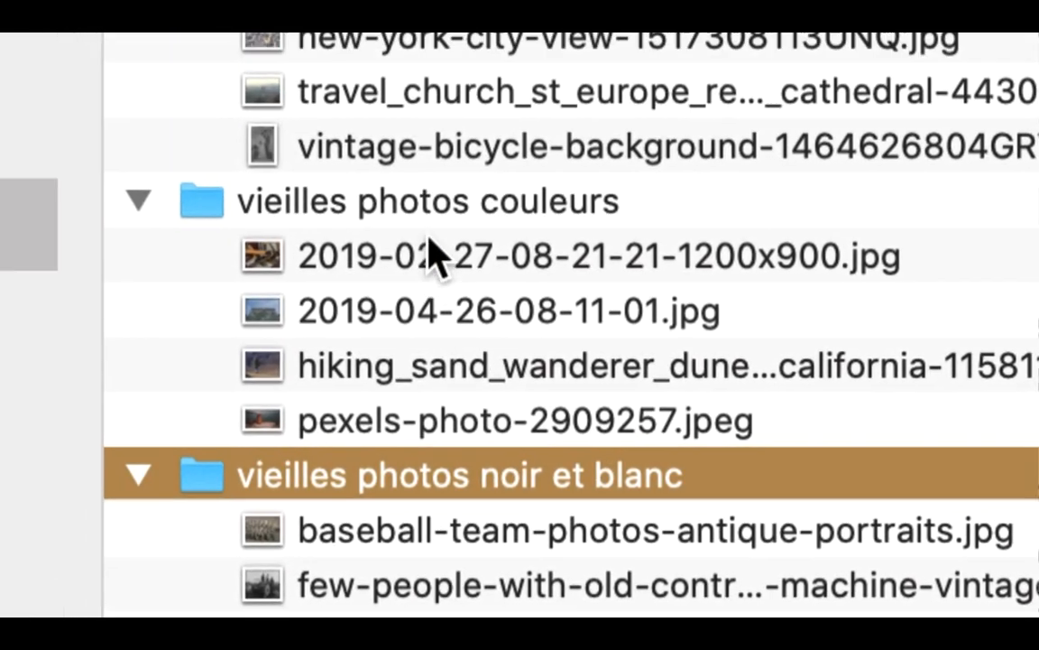
pyautogui.click(428, 231)
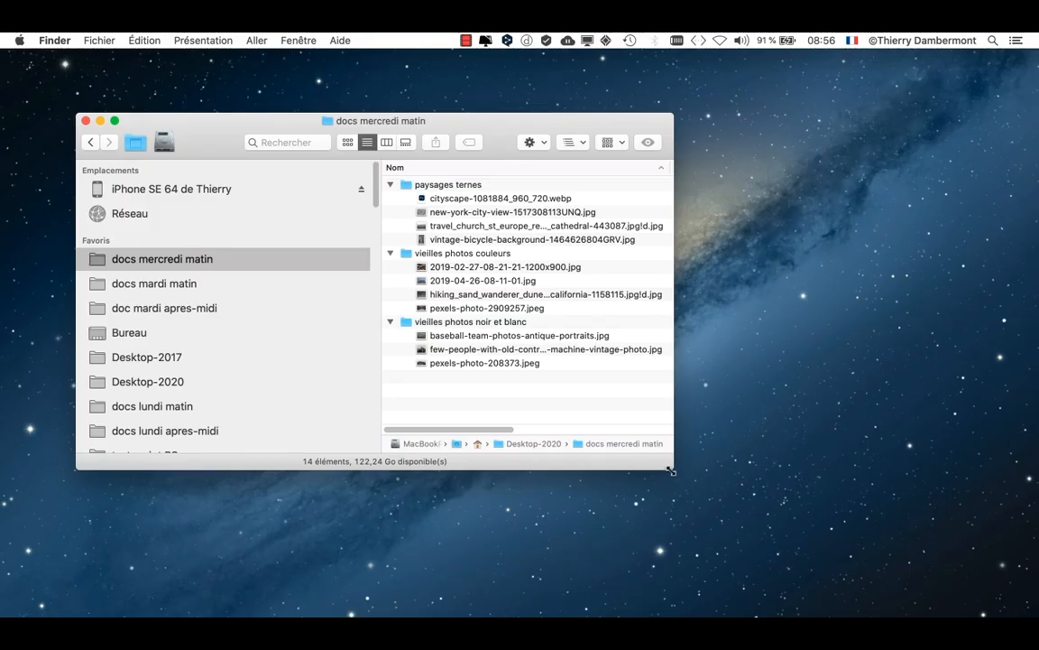
pyautogui.moveTo(673, 464); pyautogui.dragTo(834, 426)
# Step: Switch to Firefox and search Google for "flatbed scanner"
pyautogui.moveTo(9, 514)
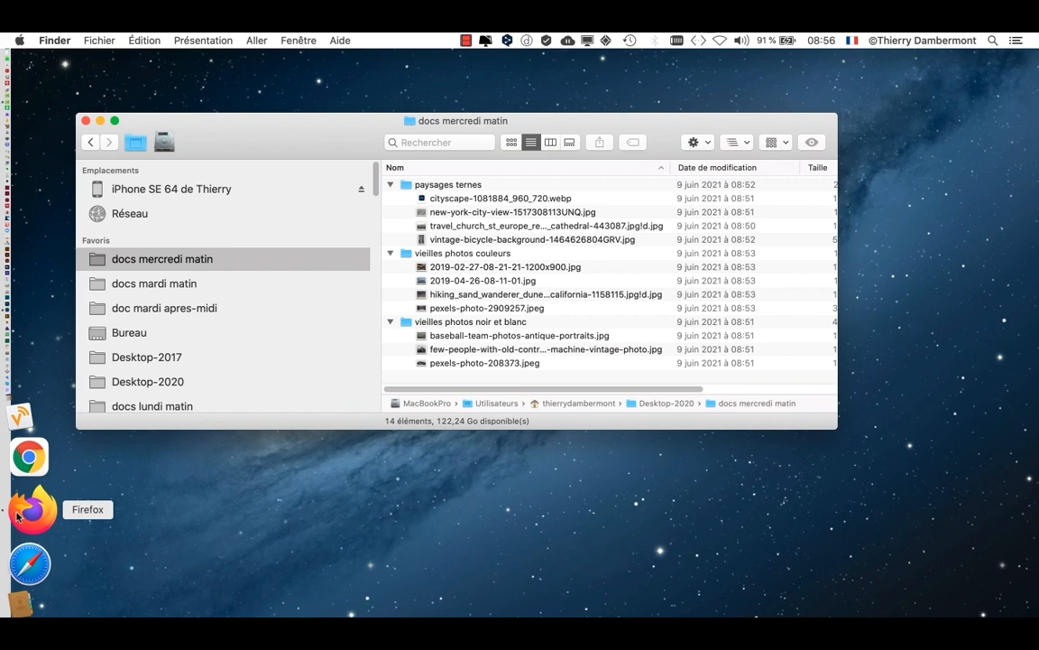
pyautogui.click(18, 516)
pyautogui.click(288, 269)
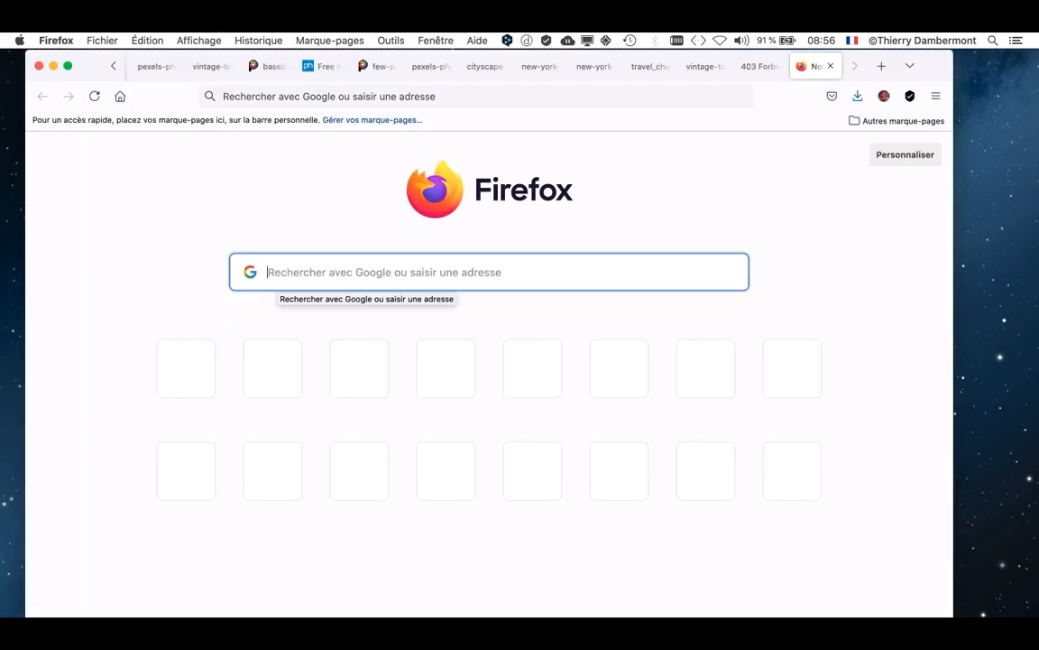
pyautogui.write('flatbed ')
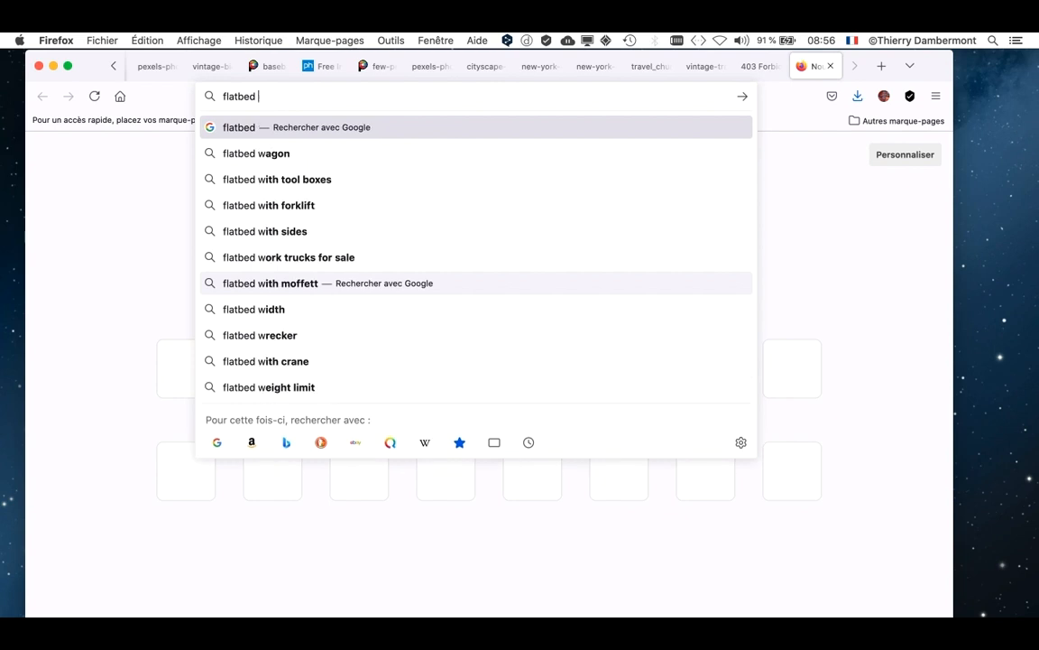
pyautogui.write('scanner')
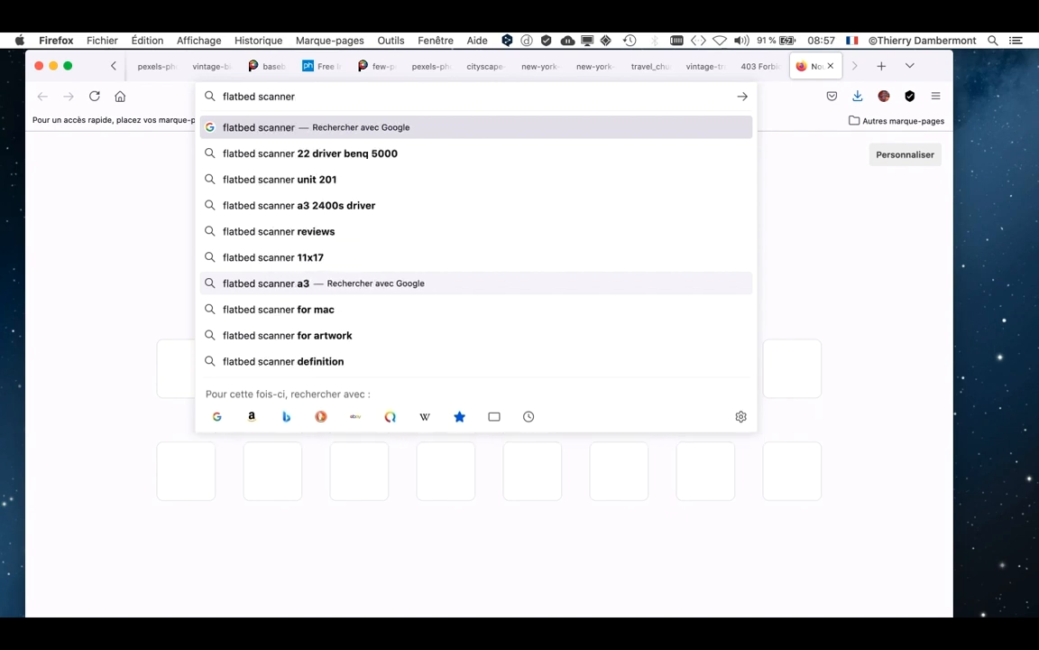
pyautogui.press('Return')
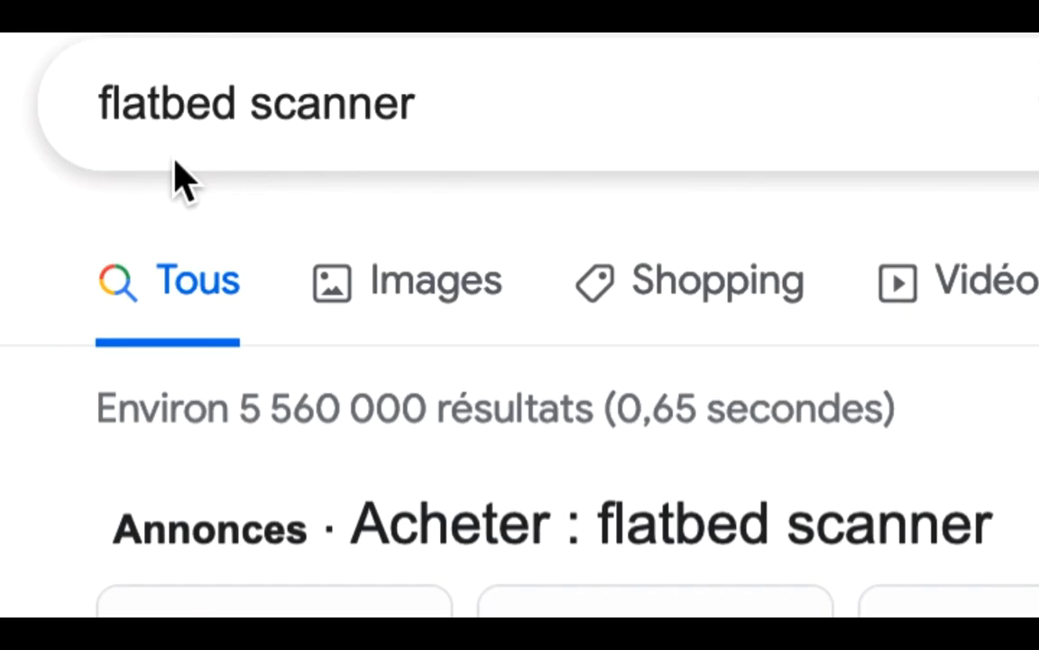
pyautogui.moveTo(436, 102); pyautogui.dragTo(72, 99)
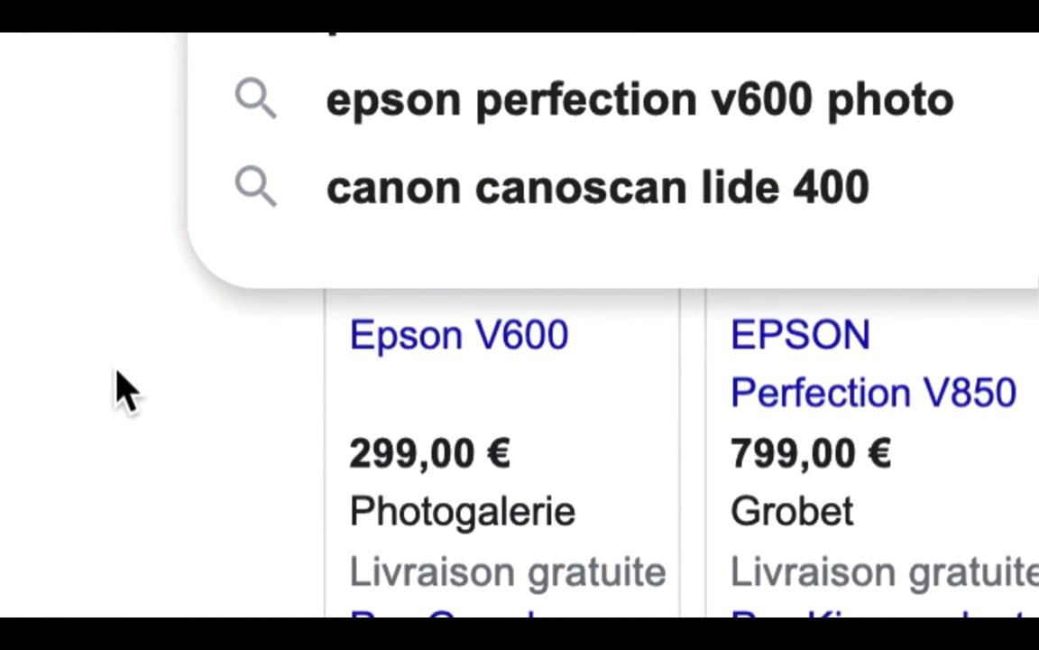
pyautogui.click(117, 371)
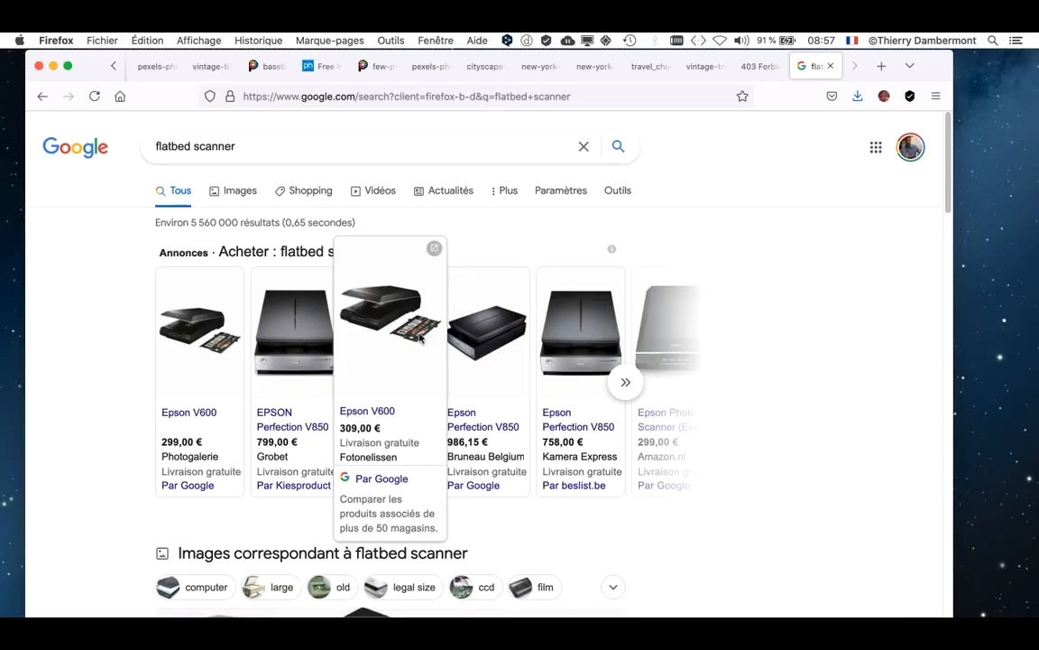
# Step: Open Fotonelissen's Epson V600 offer and examine the enlarged product photo and the product page
pyautogui.click(375, 316)
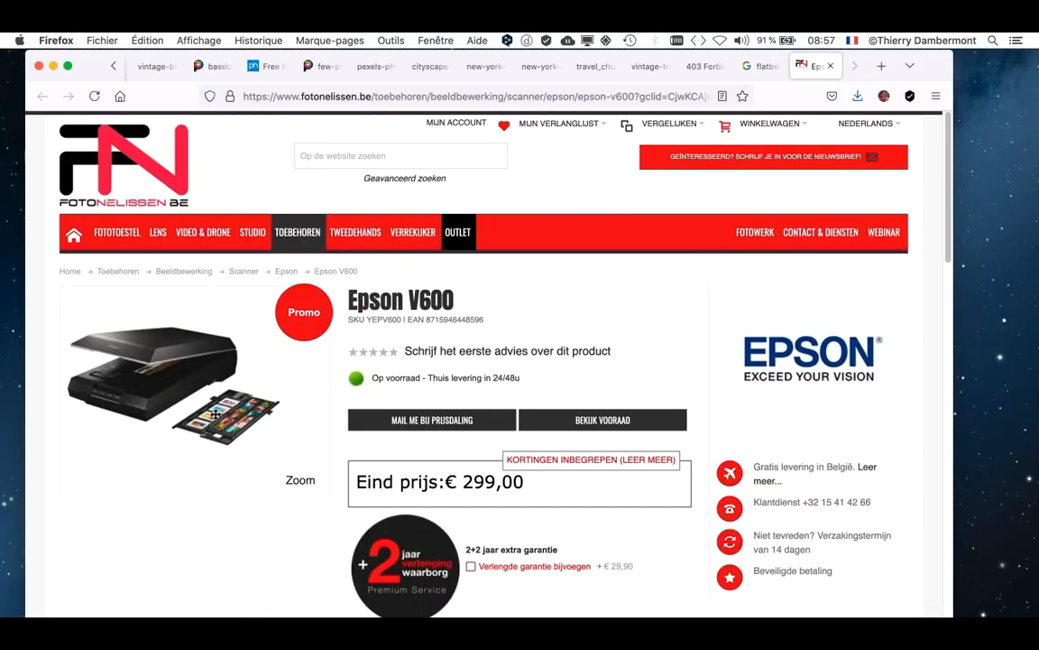
pyautogui.click(297, 482)
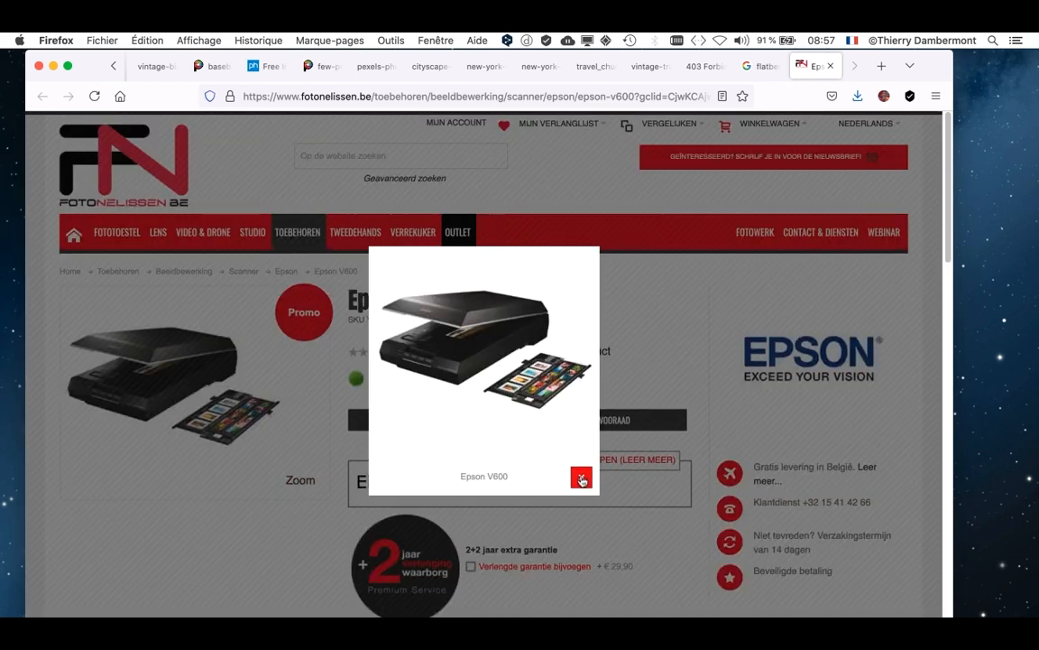
pyautogui.click(582, 480)
pyautogui.scroll(-5, 347, 430)
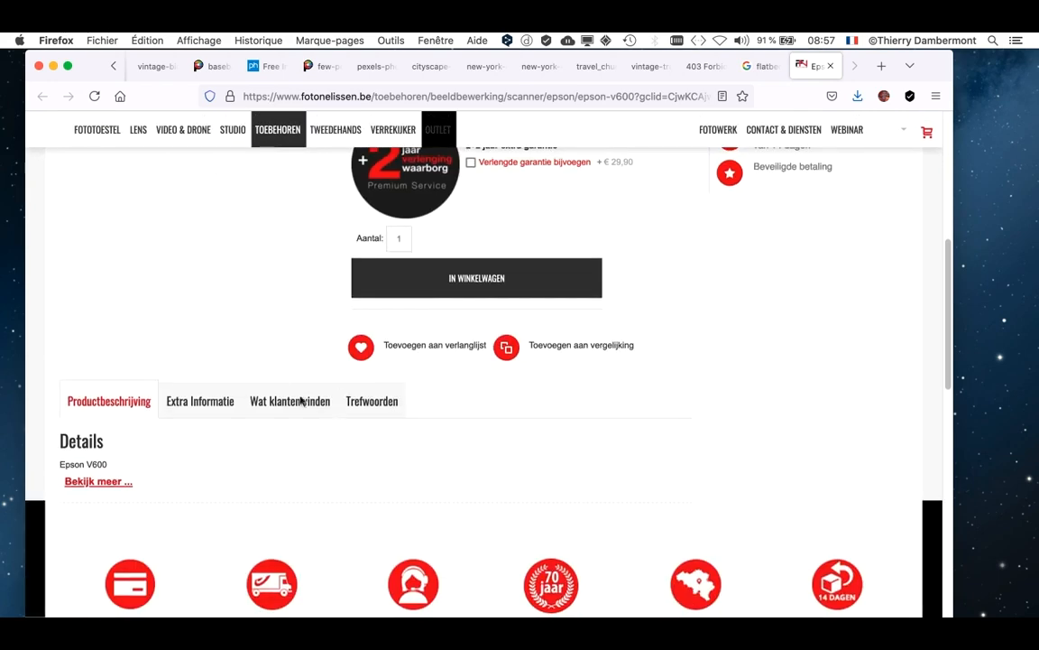
pyautogui.scroll(5, 268, 365)
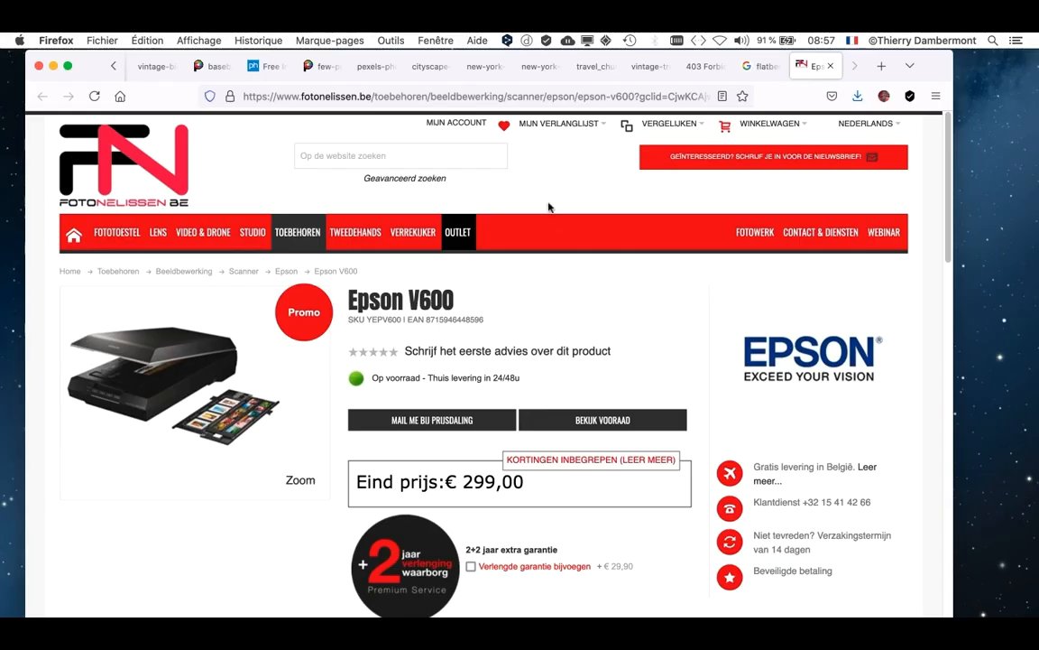
# Step: Return to the flatbed scanner search results and look over the scanner shopping offers
pyautogui.click(755, 69)
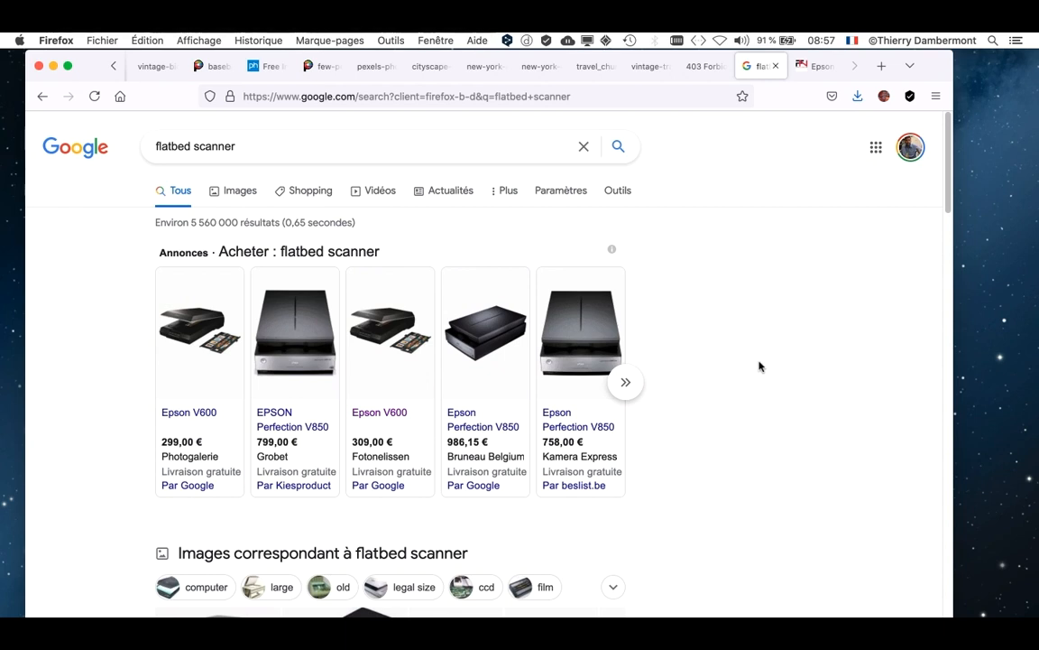
pyautogui.moveTo(272, 371)
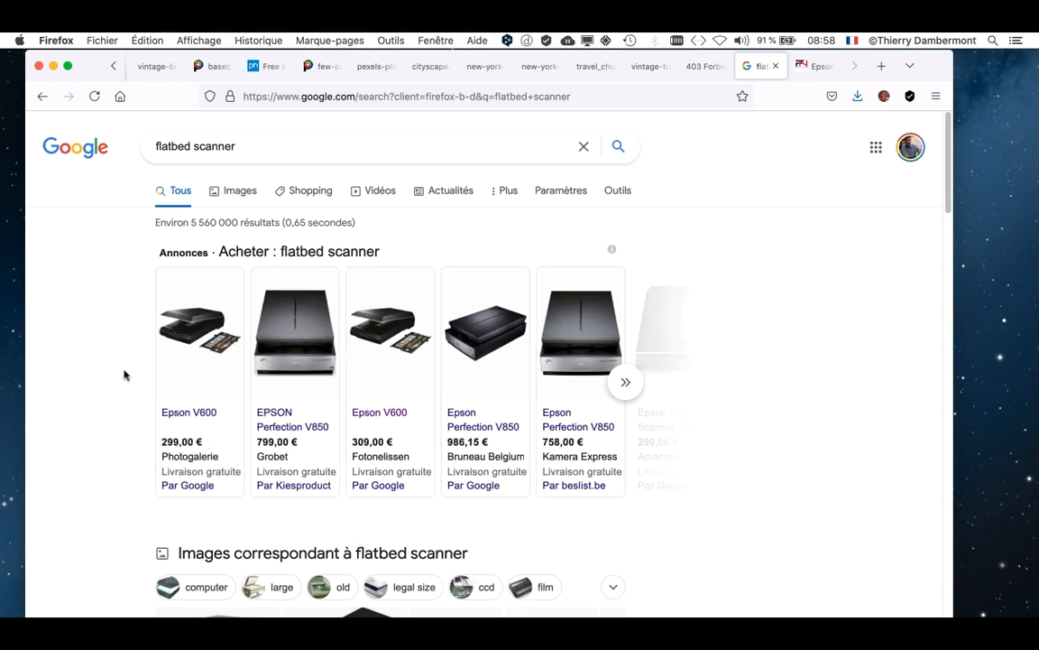
pyautogui.moveTo(280, 341)
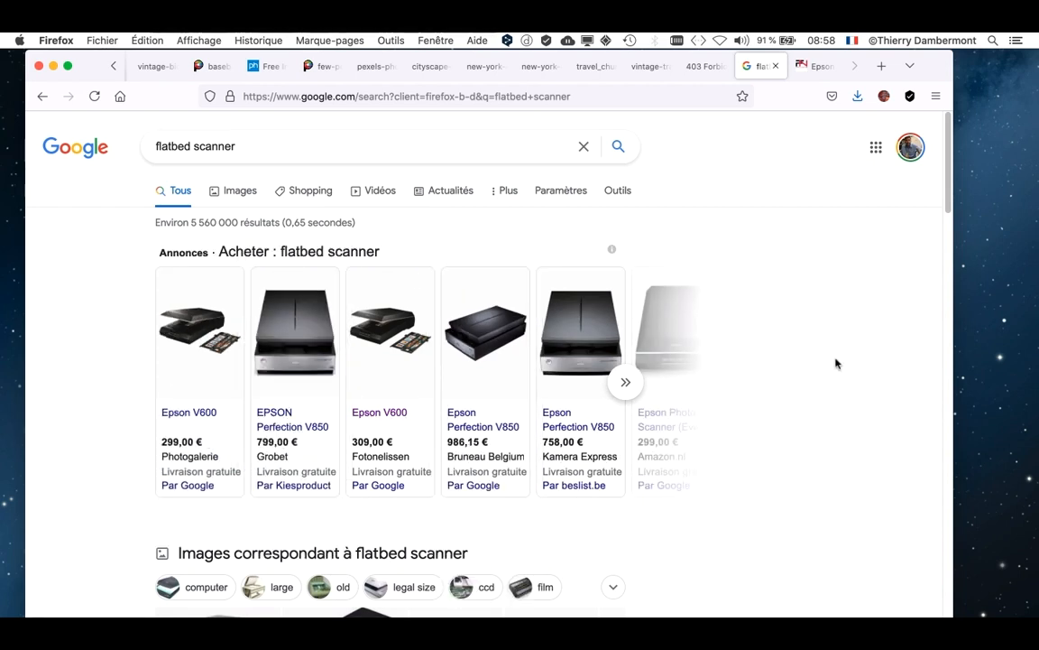
pyautogui.moveTo(257, 397)
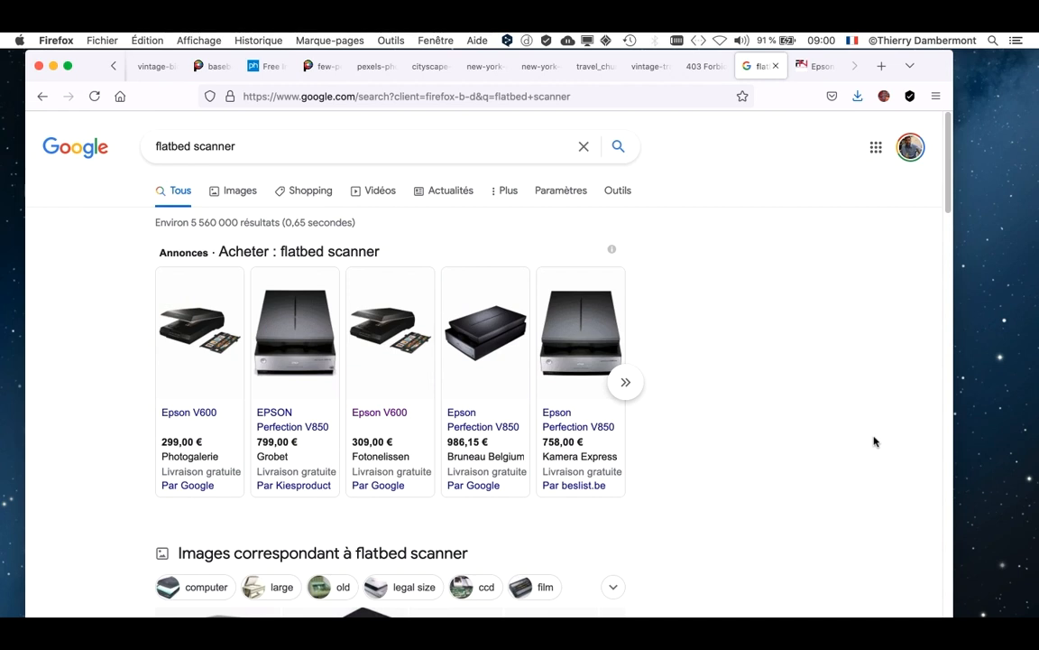
# Step: Change the Google query to "drum scanner" and show its image results
pyautogui.click(187, 147)
pyautogui.click(706, 364)
pyautogui.doubleClick(171, 146)
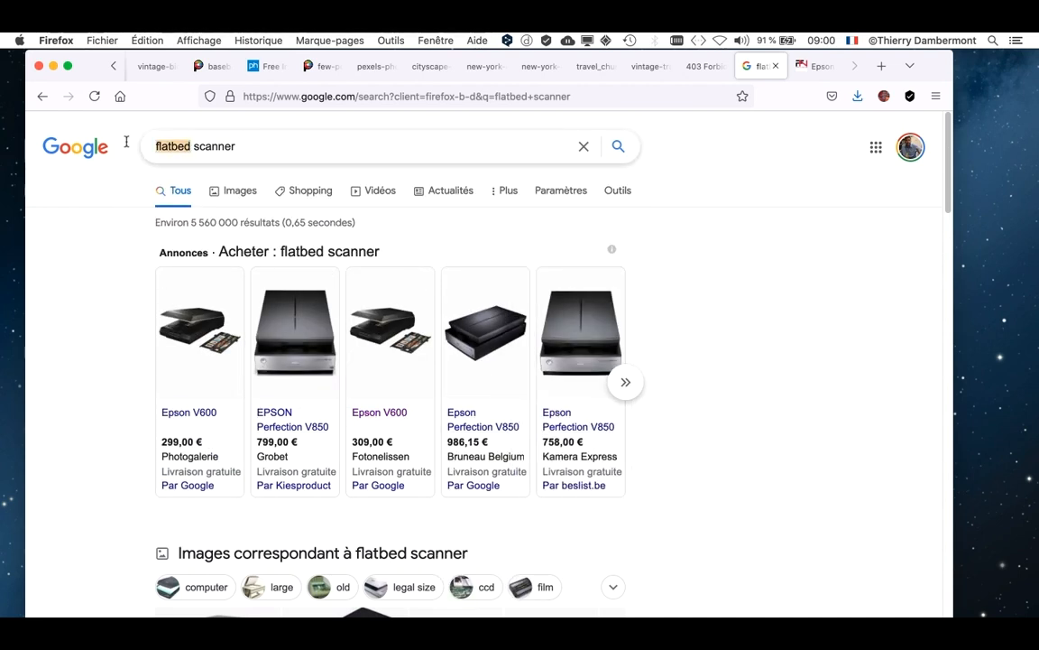
pyautogui.write('drum')
pyautogui.press('Return')
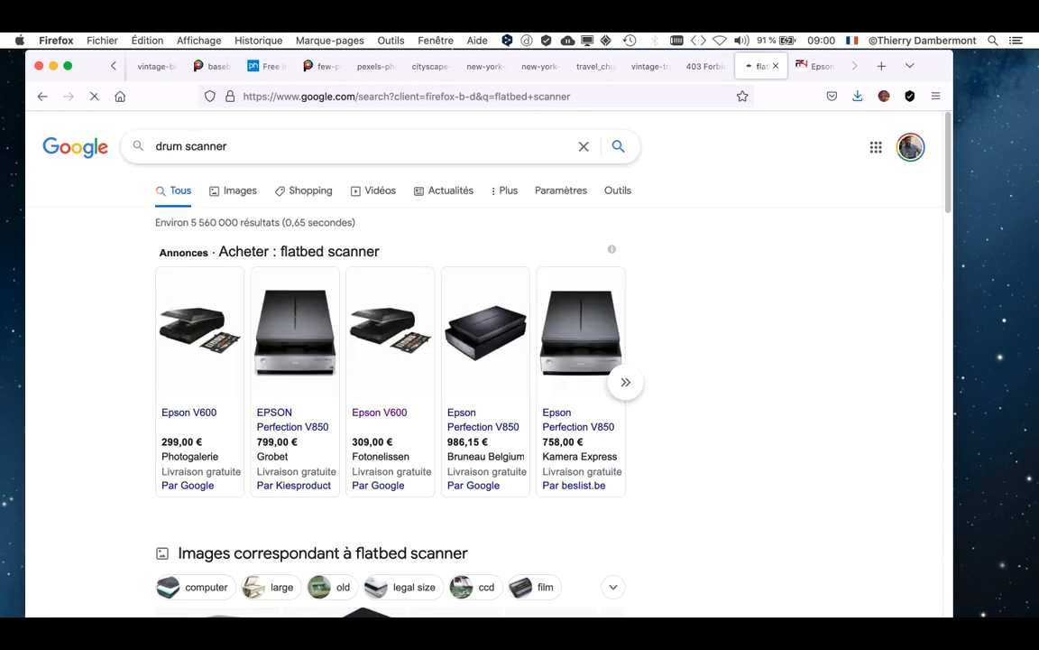
pyautogui.scroll(-1, 383, 208)
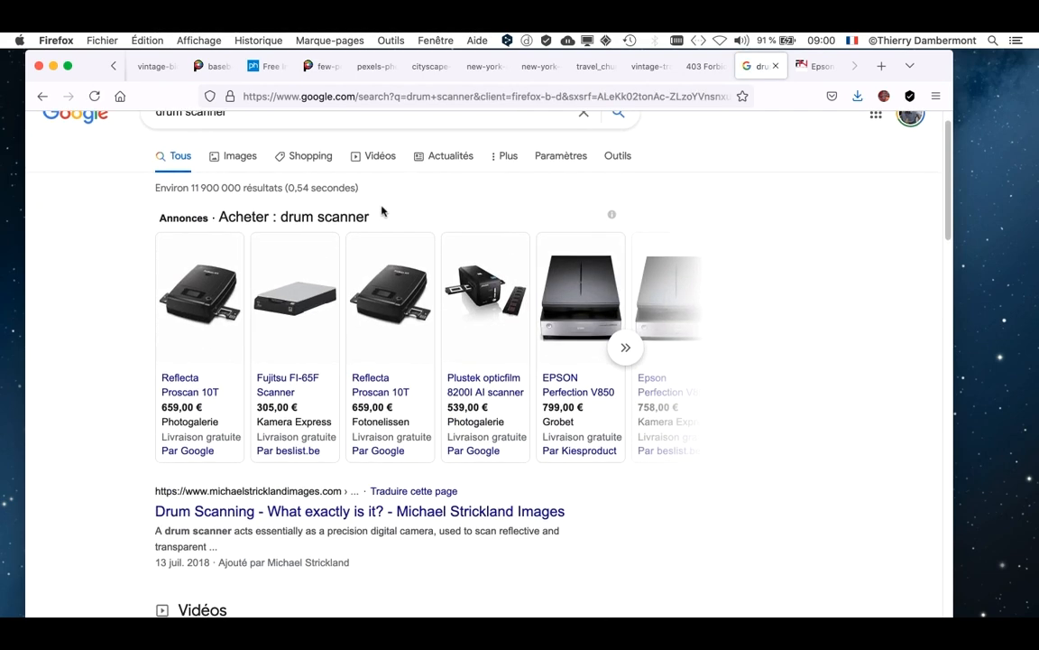
pyautogui.click(234, 159)
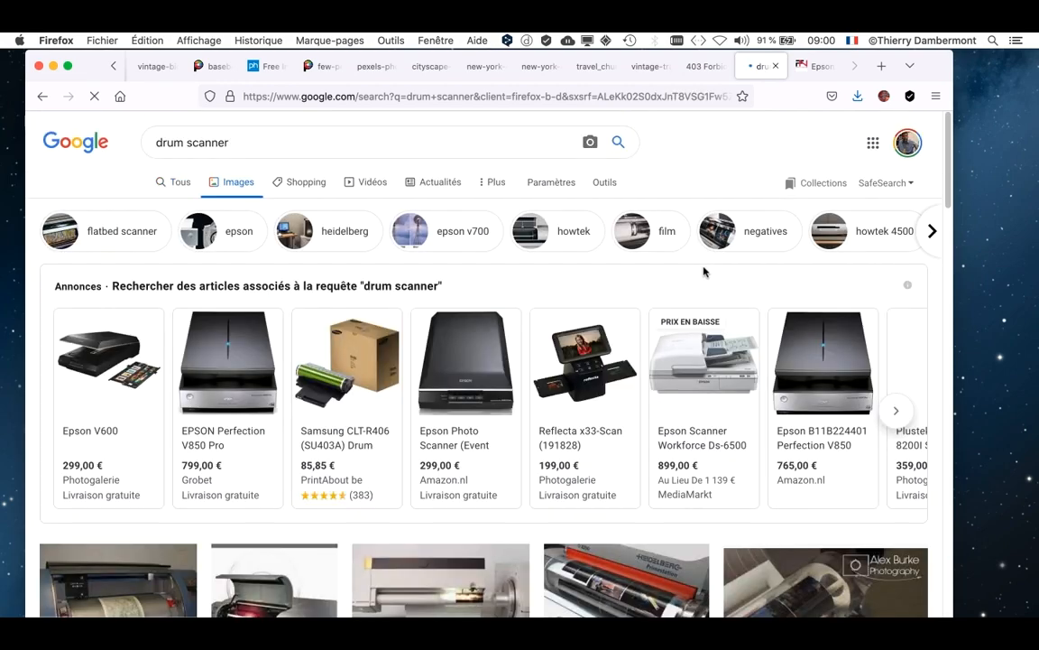
# Step: Browse the drum scanner images and preview eBay's Heidelberg Linotype-Hell drum scanner
pyautogui.scroll(-5, 704, 276)
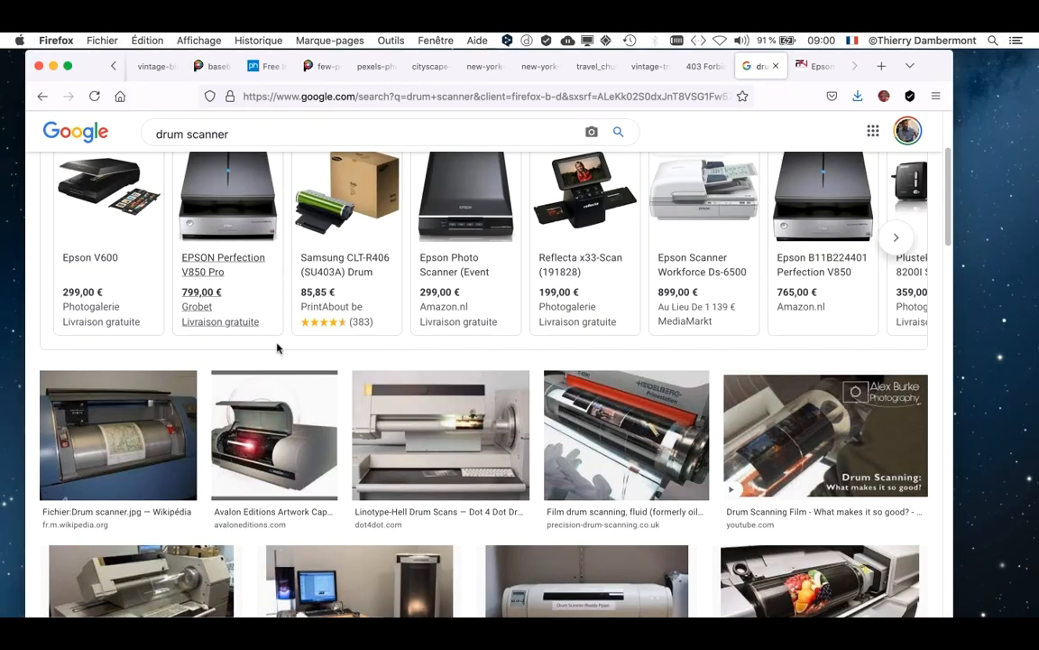
pyautogui.scroll(-1, 638, 499)
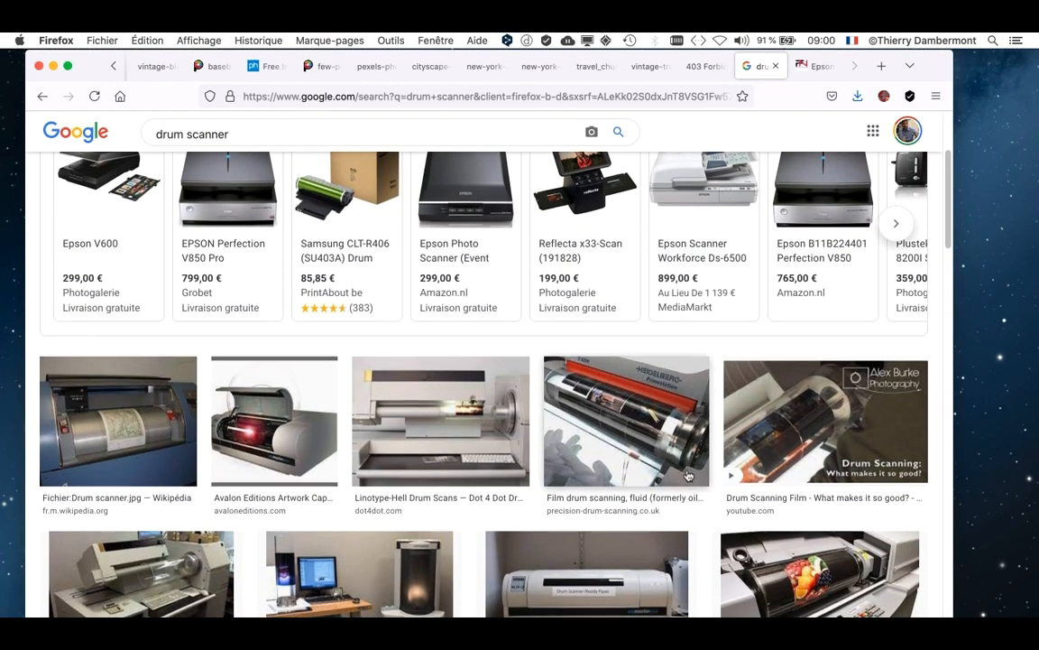
pyautogui.scroll(-3, 686, 478)
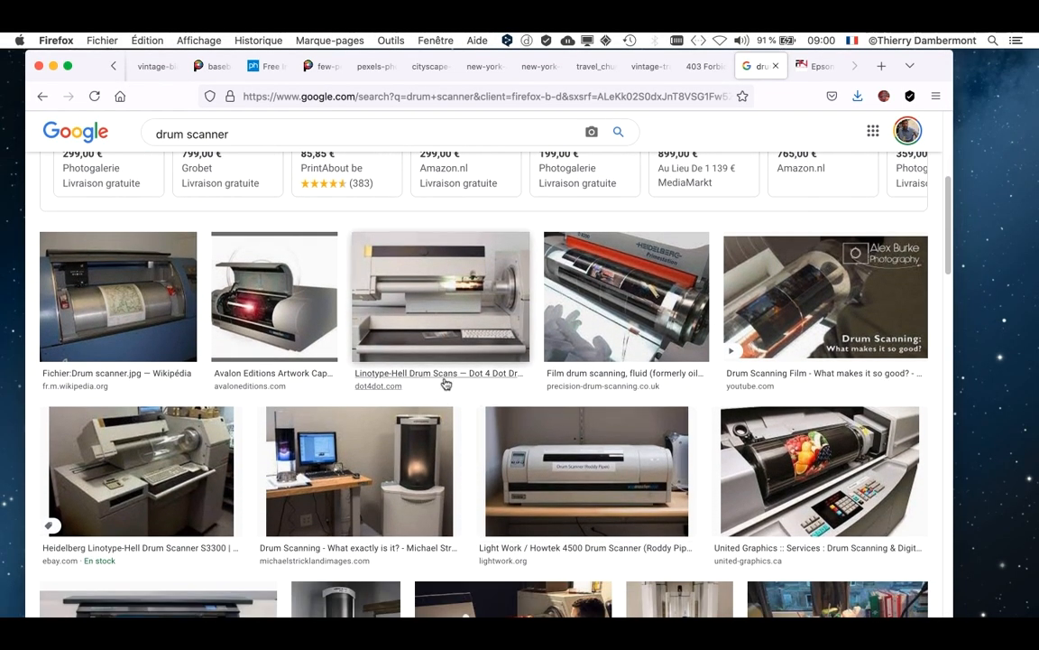
pyautogui.scroll(-1, 384, 331)
pyautogui.click(162, 429)
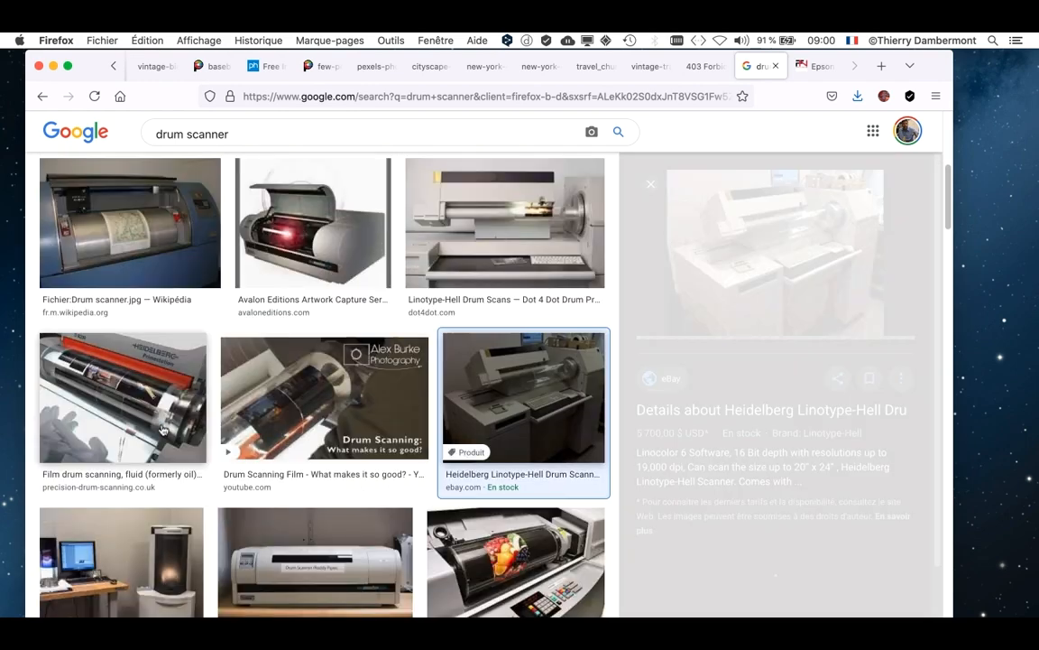
# Step: Open the eBay listing for the Heidelberg Linotype-Hell Drum Scanner S3300 and examine its photo and offer details
pyautogui.rightClick(790, 267)
pyautogui.click(807, 265)
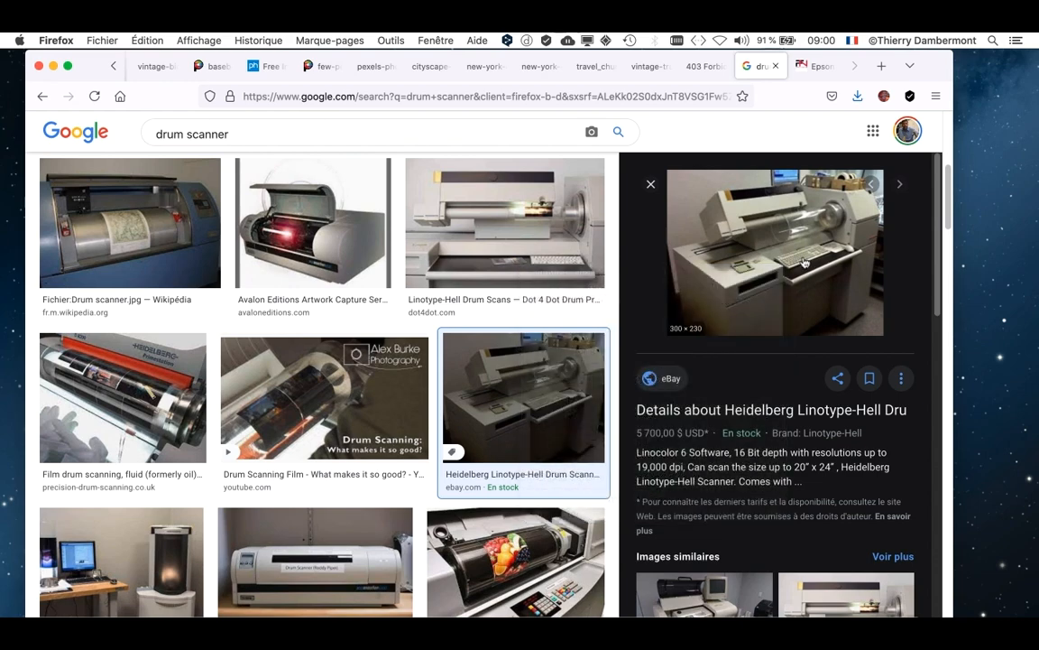
pyautogui.click(802, 263)
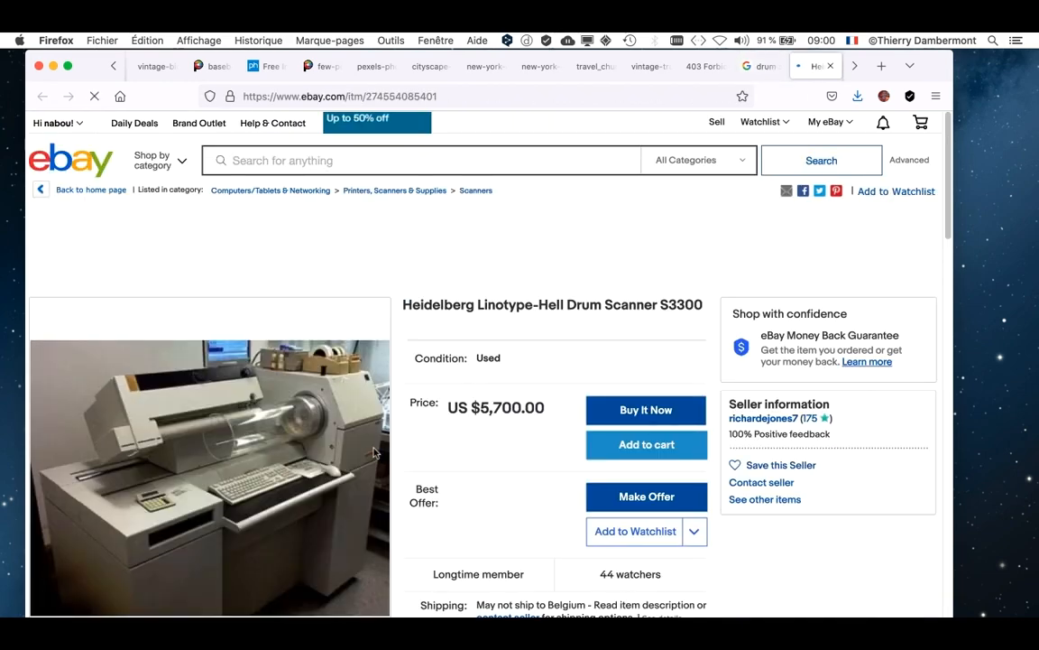
pyautogui.scroll(-3, 361, 406)
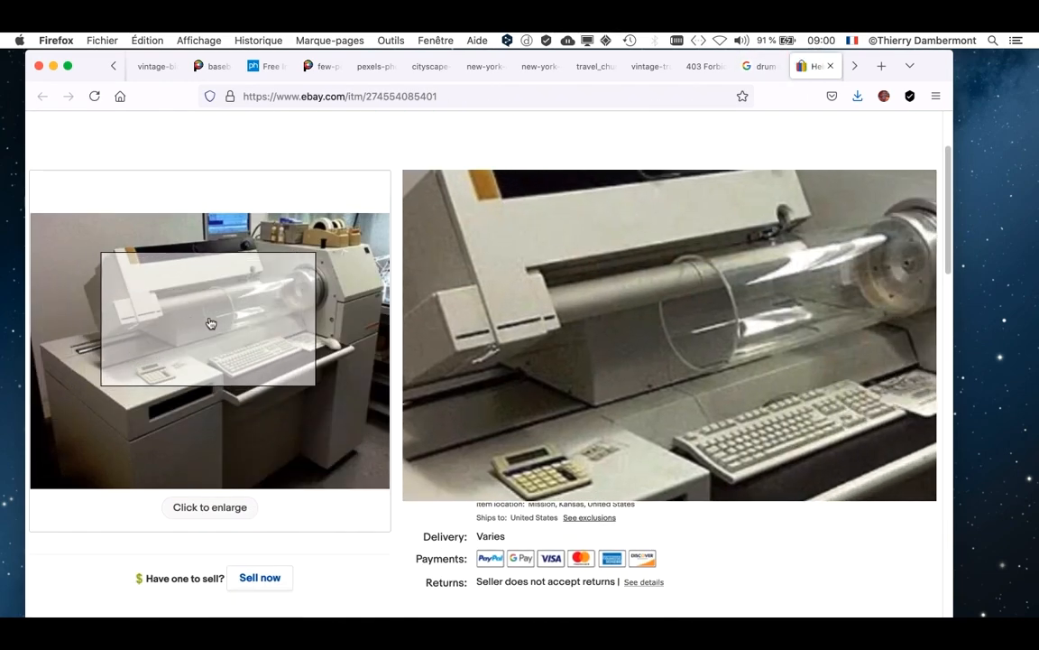
pyautogui.scroll(-2, 230, 321)
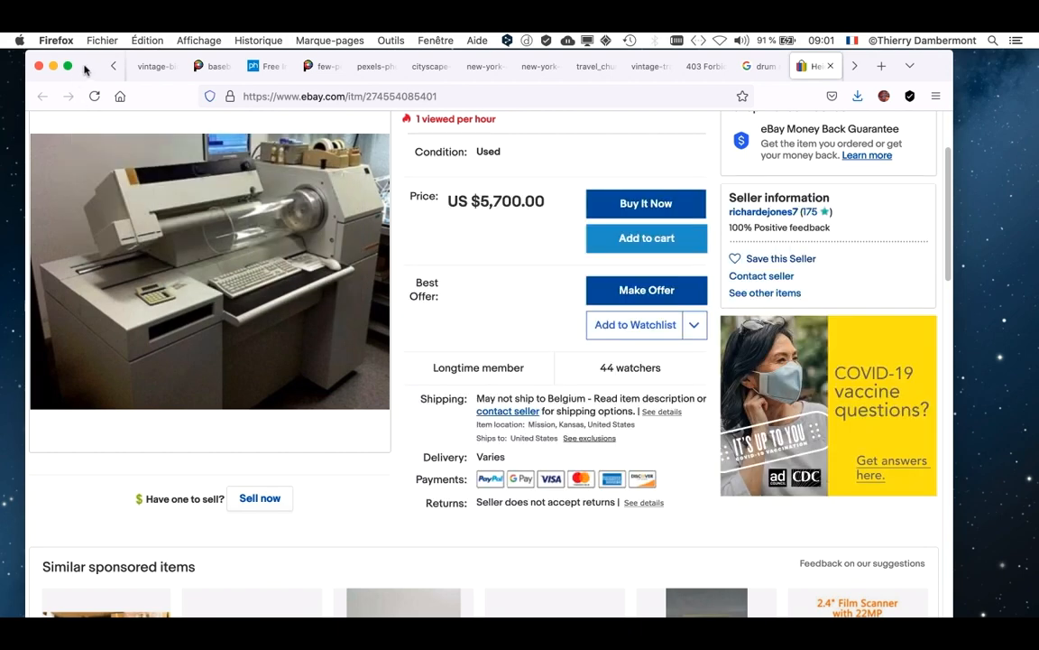
# Step: Search Google for "slide scanner" from a blank browser tab and show the image results
pyautogui.click(114, 65)
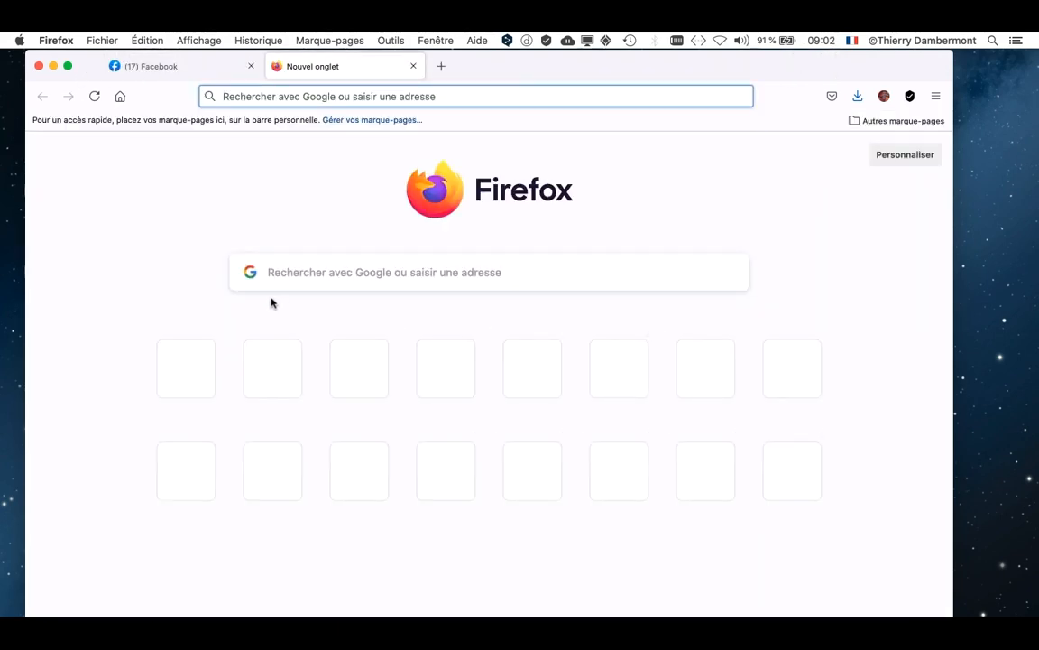
pyautogui.click(271, 271)
pyautogui.write('slide scanner')
pyautogui.press('Return')
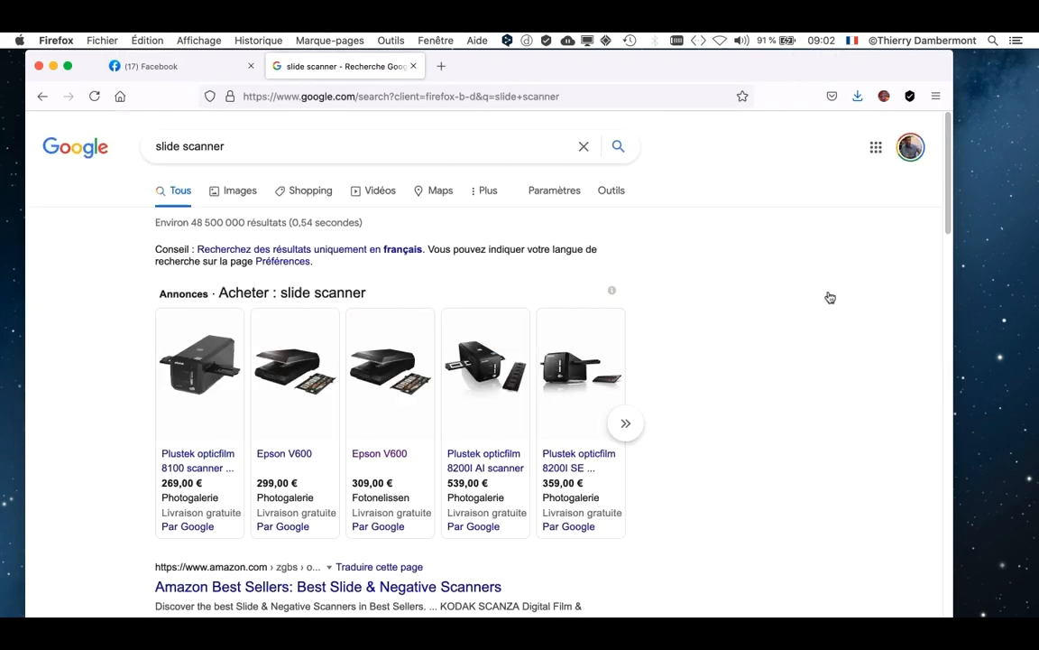
pyautogui.click(237, 191)
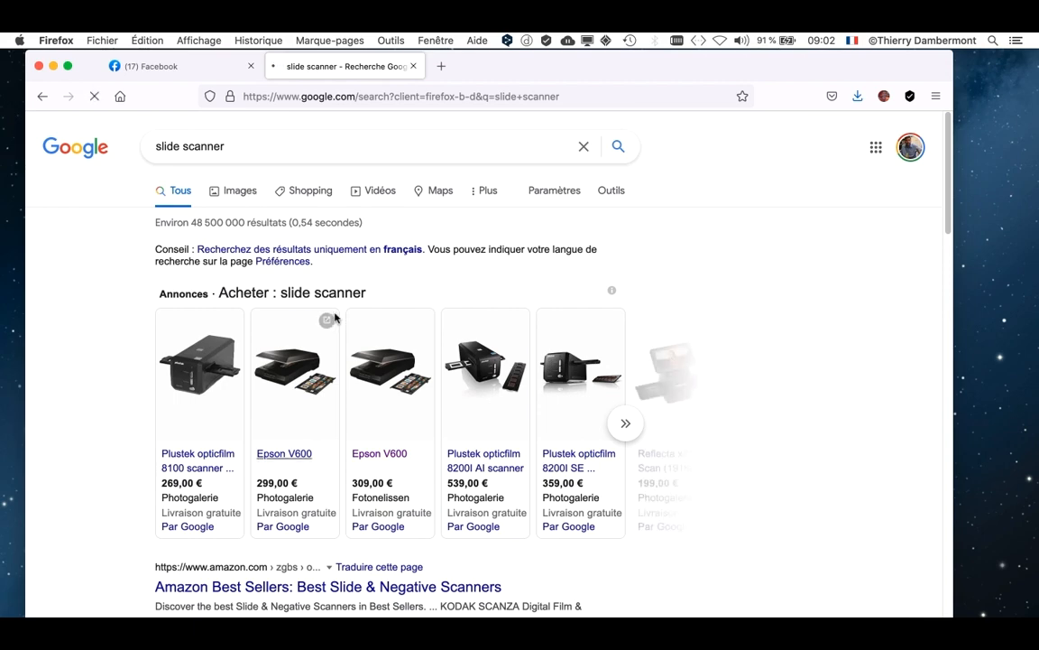
# Step: Look through the slide scanner offers and image results to compare the available models
pyautogui.moveTo(213, 371)
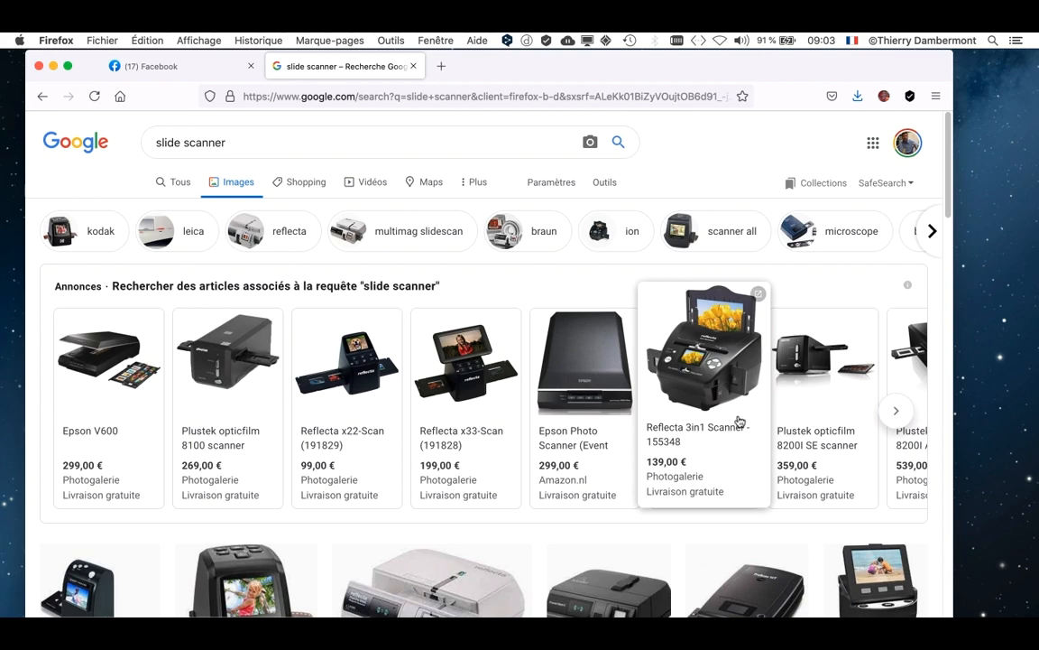
pyautogui.scroll(-4, 803, 379)
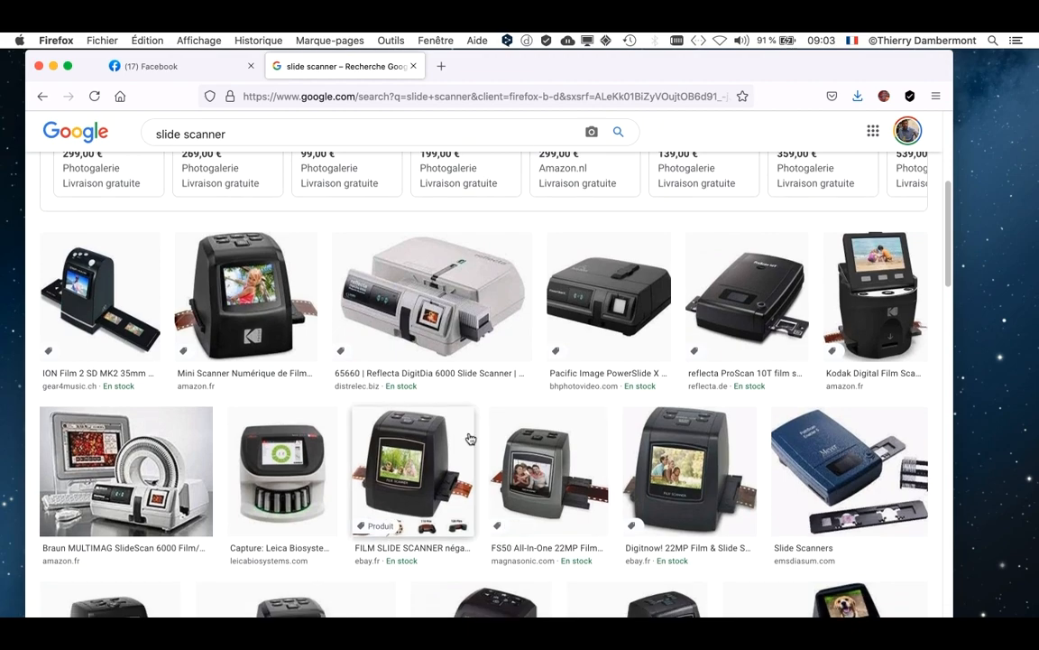
pyautogui.scroll(-5, 410, 397)
pyautogui.scroll(-3, 457, 439)
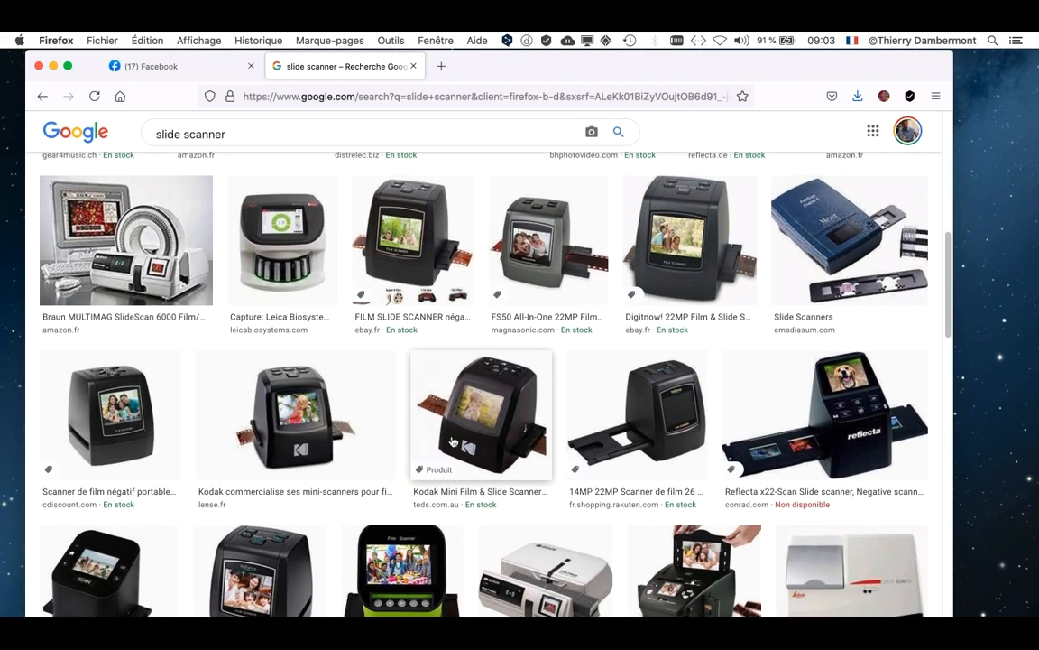
# Step: Finish browsing the slide scanner images and search Google Images for "digitize slide with a reflex camera"
pyautogui.scroll(-3, 453, 441)
pyautogui.scroll(-3, 450, 441)
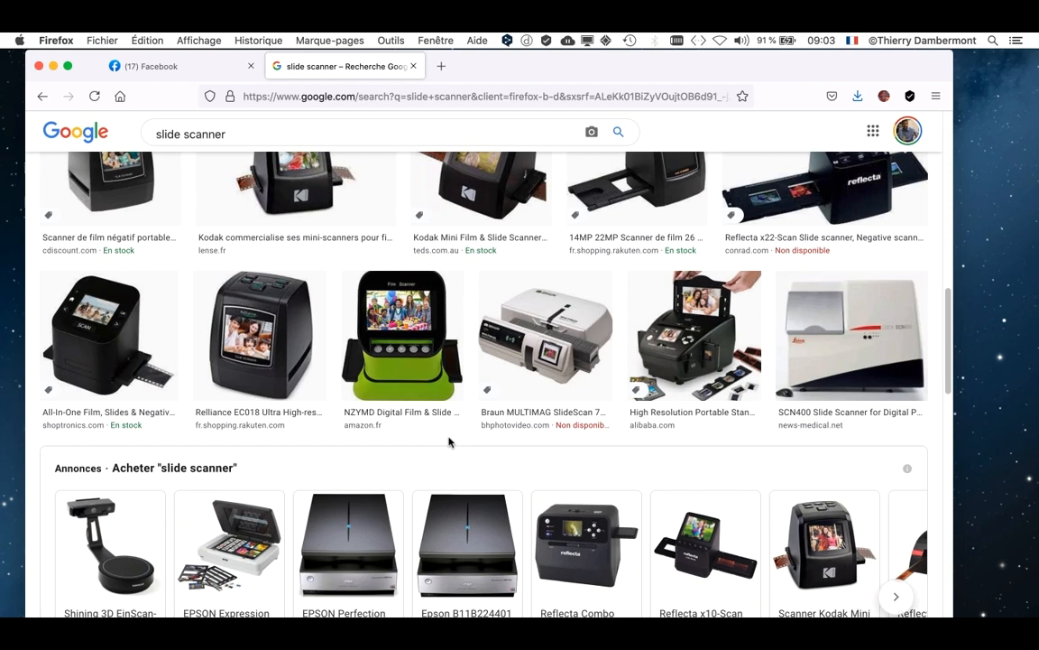
pyautogui.scroll(-1, 448, 441)
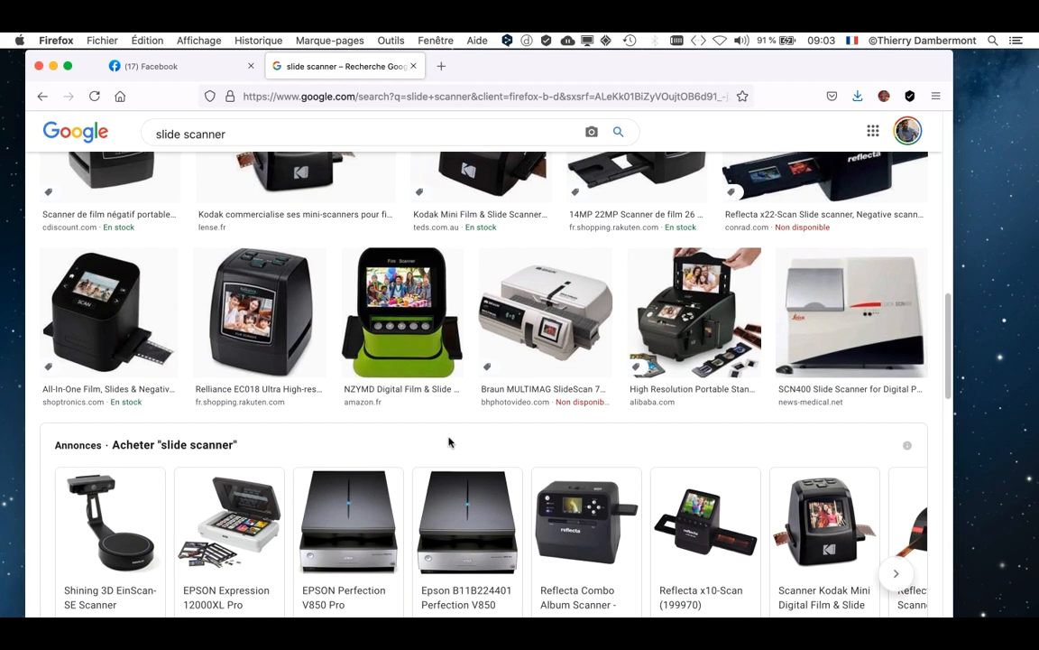
pyautogui.scroll(10, 449, 441)
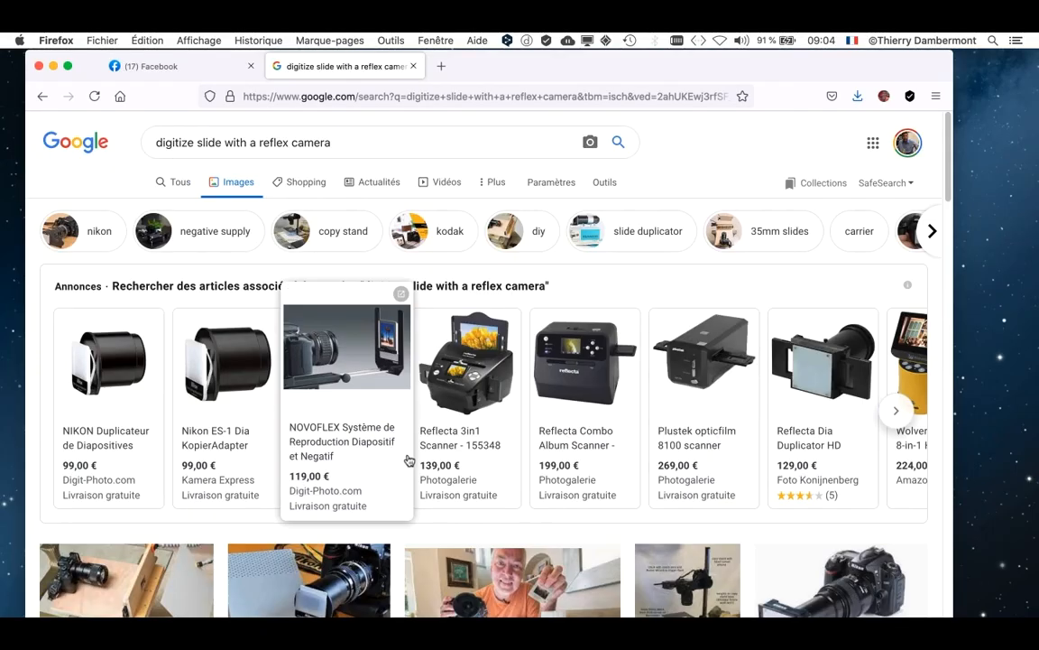
# Step: Preview the "Copying slides with a 50mm lens" image of a Nikon camera with slide adapter and examine its similar images
pyautogui.scroll(-3, 510, 482)
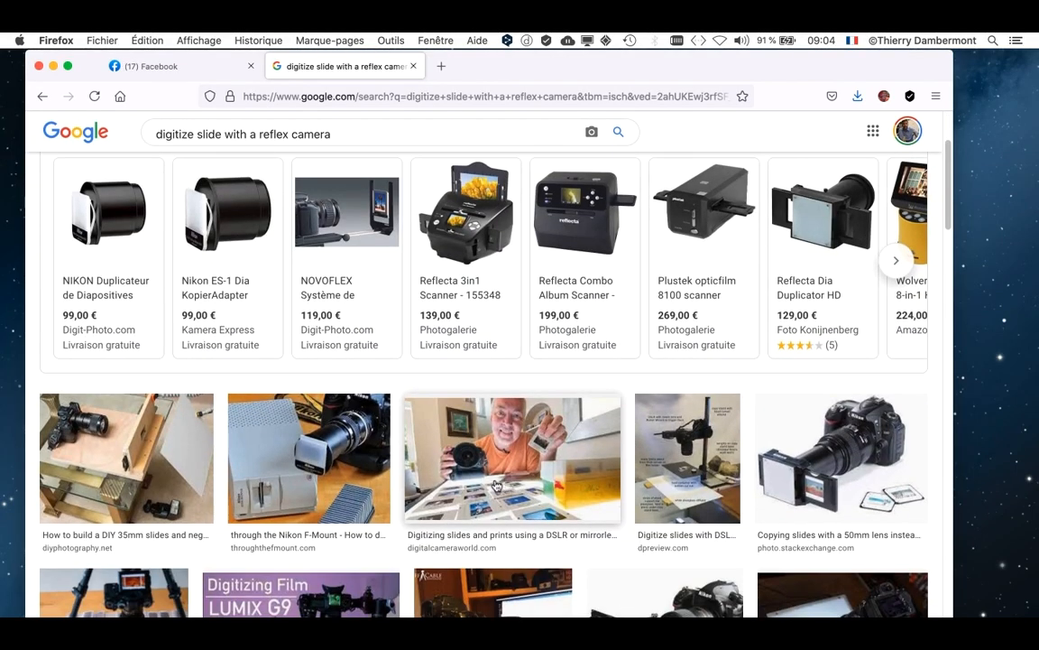
pyautogui.click(867, 468)
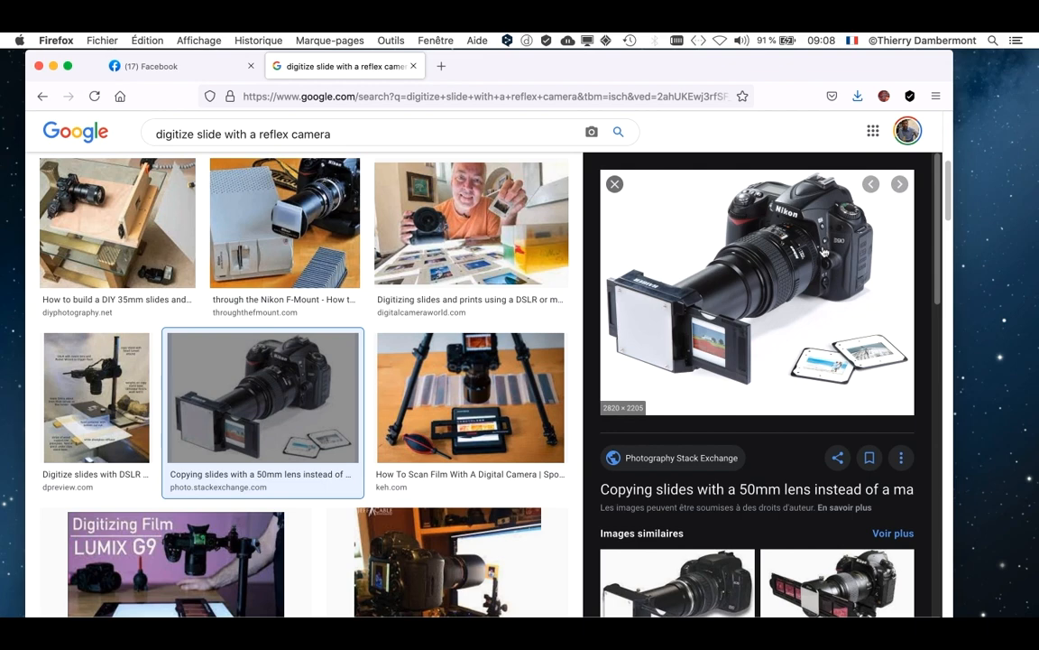
pyautogui.scroll(-3, 822, 252)
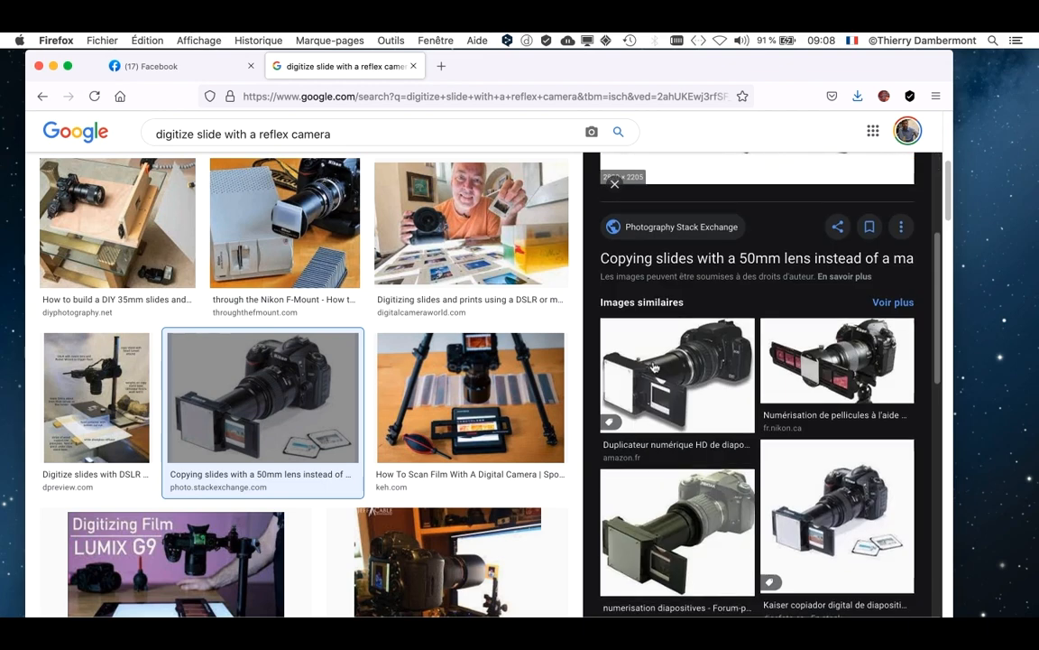
pyautogui.scroll(-1, 495, 425)
# Step: Look through the image results for camera-based slide digitising setups, from light tables to lens-mounted slide adapters
pyautogui.scroll(-10, 494, 425)
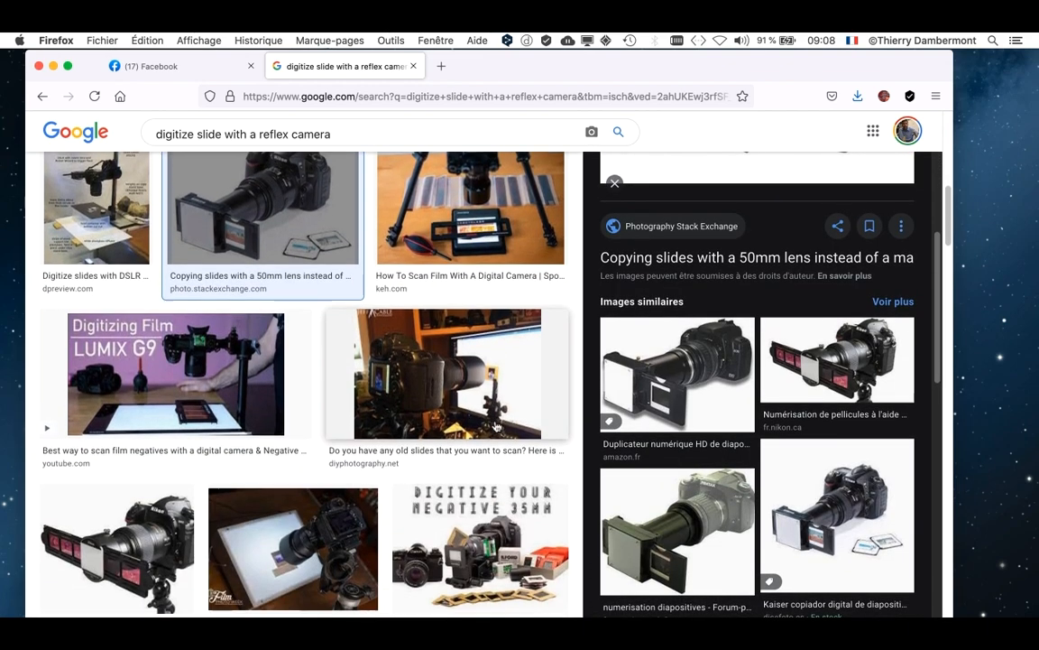
pyautogui.scroll(-1, 495, 424)
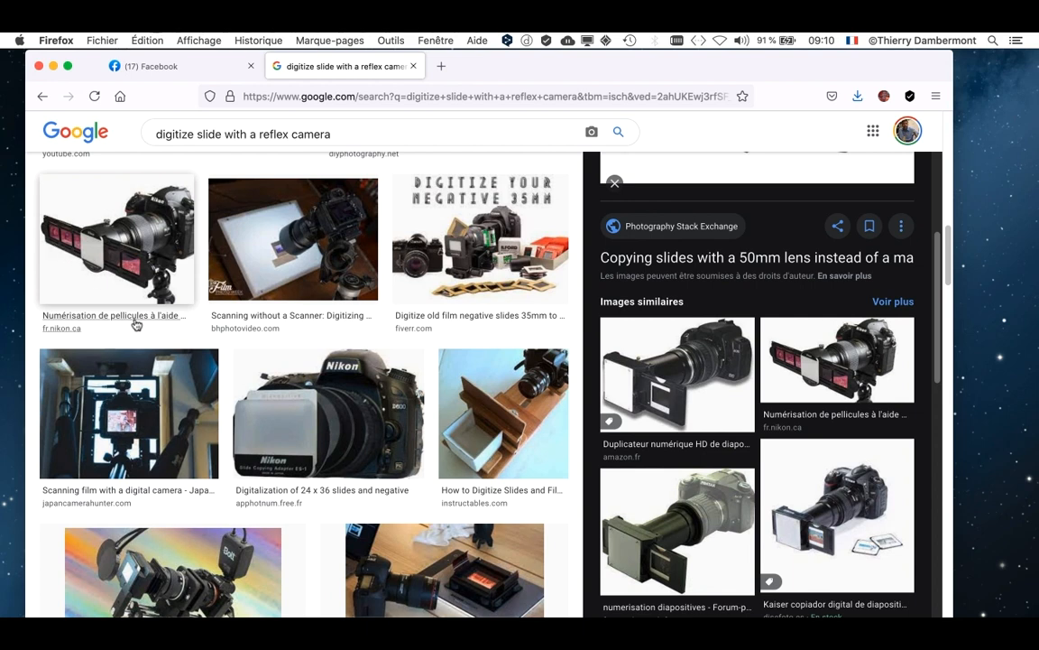
pyautogui.scroll(-3, 487, 456)
pyautogui.scroll(-5, 487, 456)
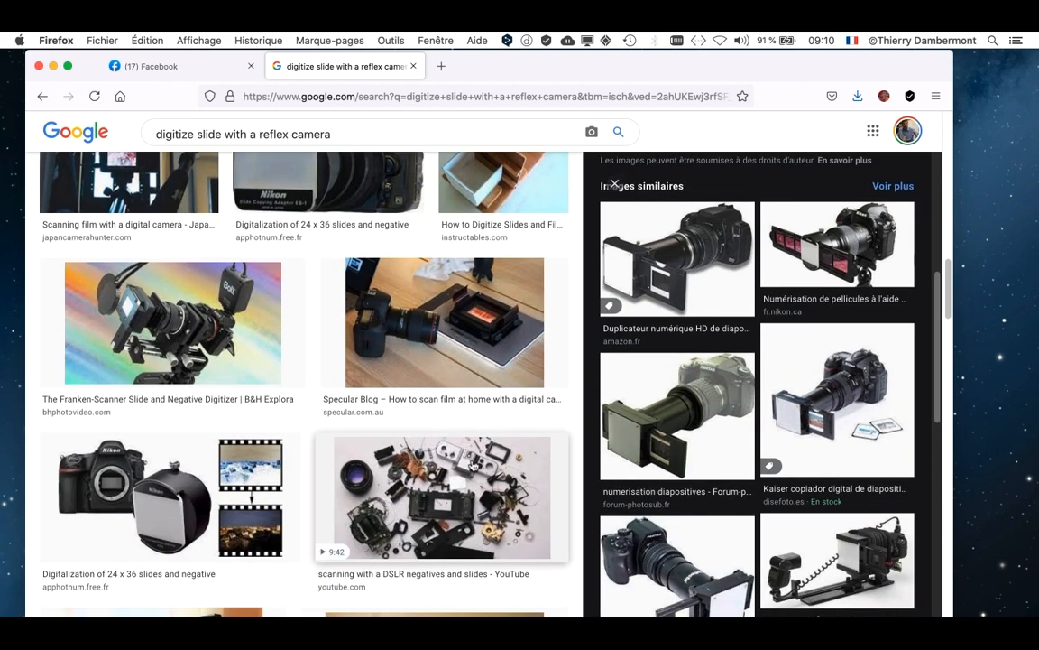
pyautogui.scroll(-5, 469, 476)
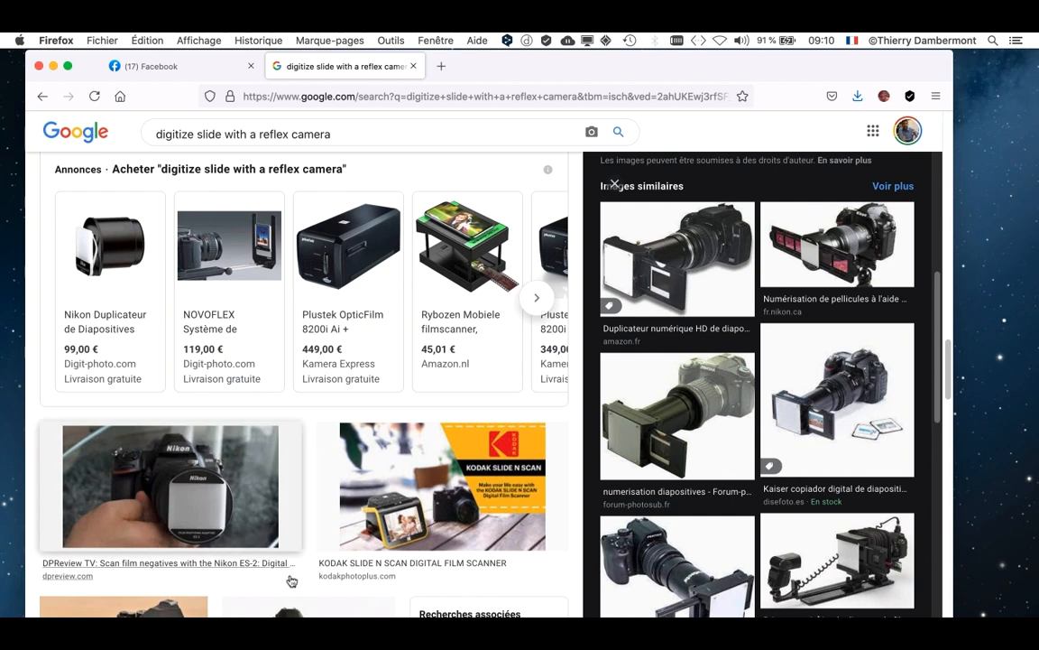
pyautogui.scroll(-5, 289, 578)
pyautogui.scroll(-7, 380, 558)
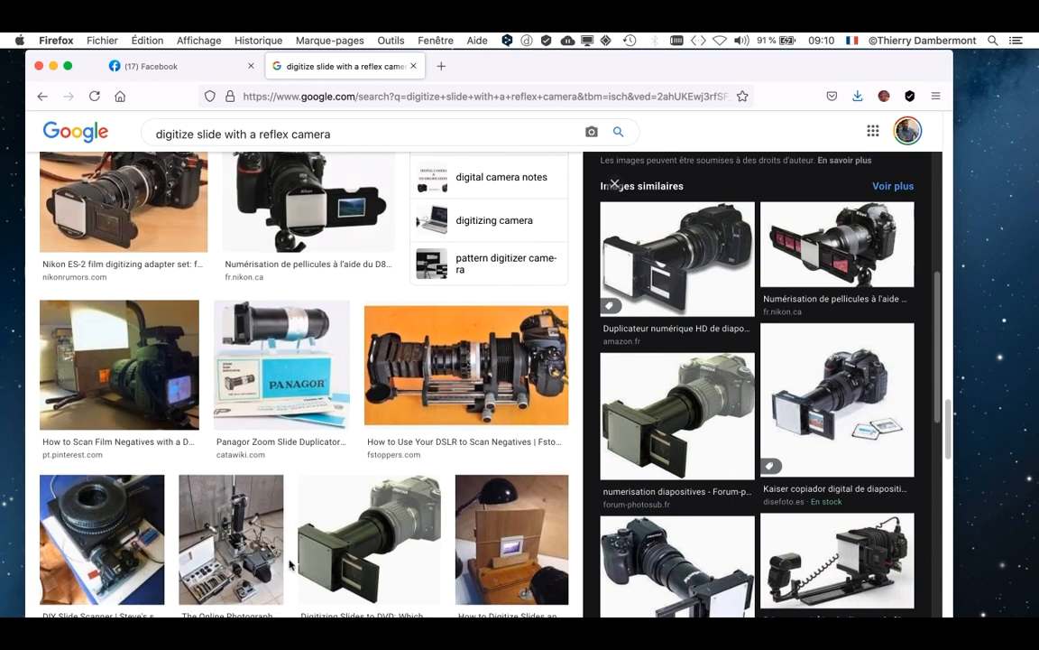
pyautogui.scroll(-1, 290, 564)
pyautogui.scroll(-1, 290, 565)
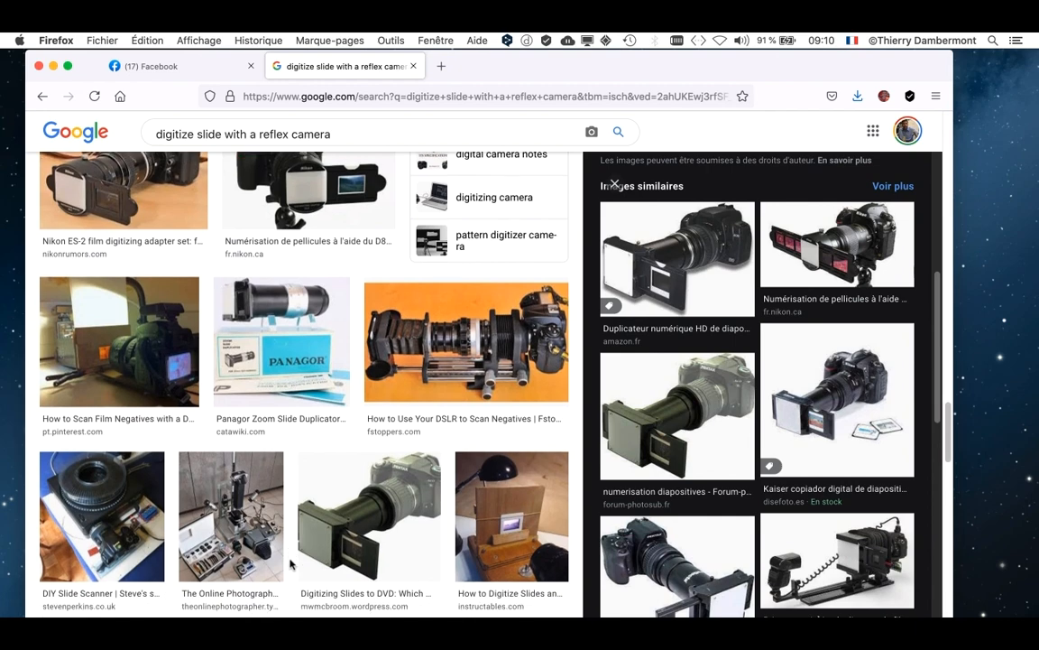
pyautogui.scroll(-1, 290, 564)
# Step: Go back through the results to the first shopping offers and examine the Nikon slide duplicator and ES-1 adapter
pyautogui.scroll(10, 290, 564)
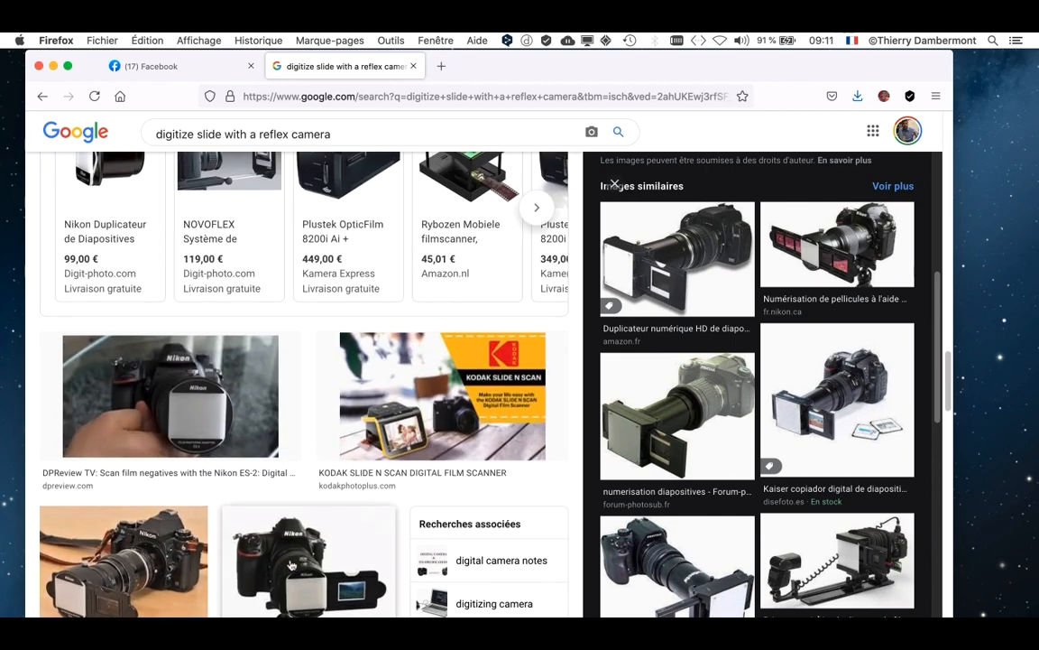
pyautogui.scroll(3, 290, 355)
pyautogui.scroll(3, 290, 357)
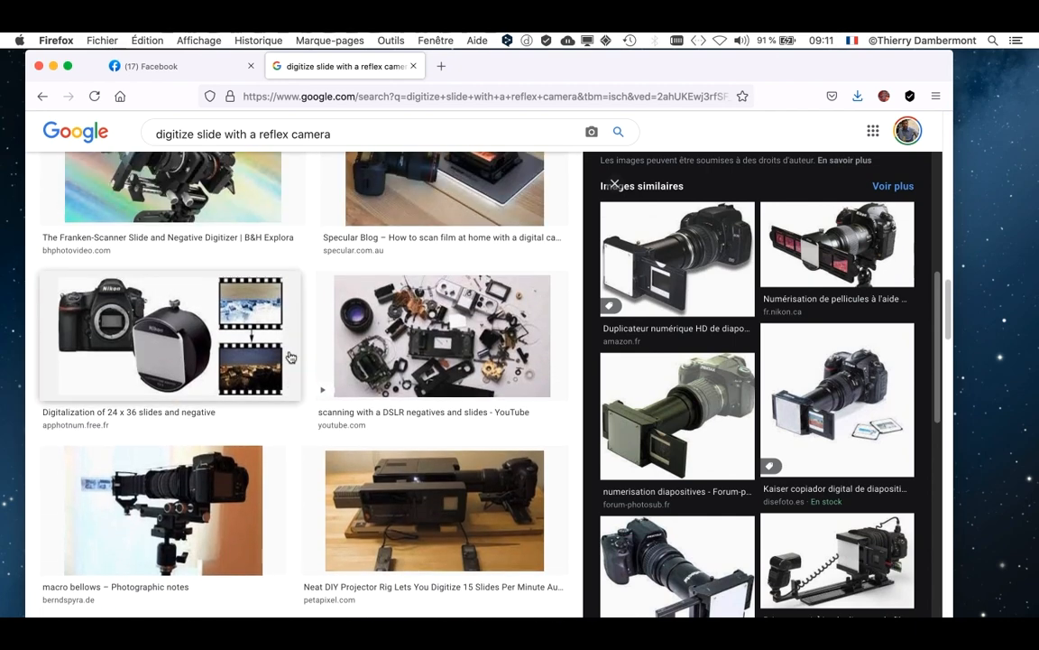
pyautogui.scroll(4, 303, 355)
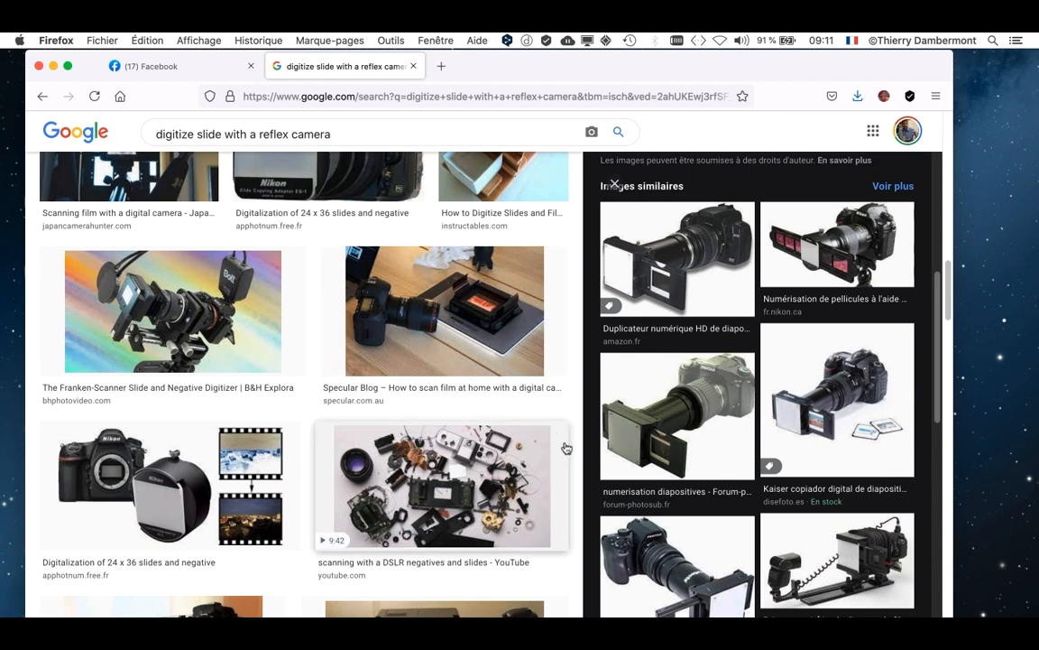
pyautogui.scroll(5, 575, 448)
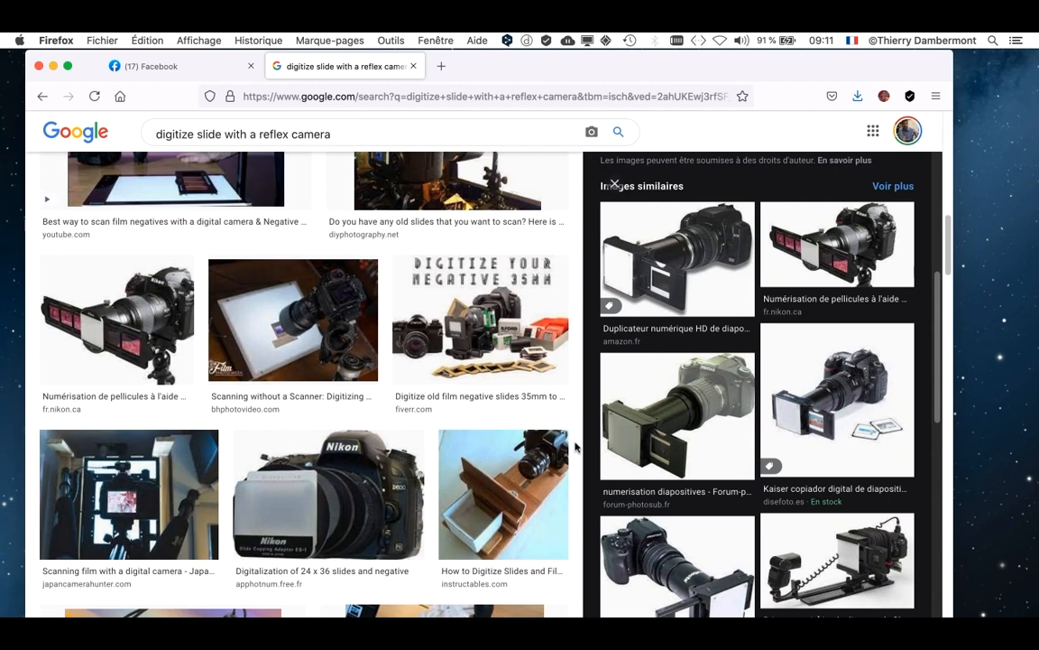
pyautogui.scroll(10, 575, 448)
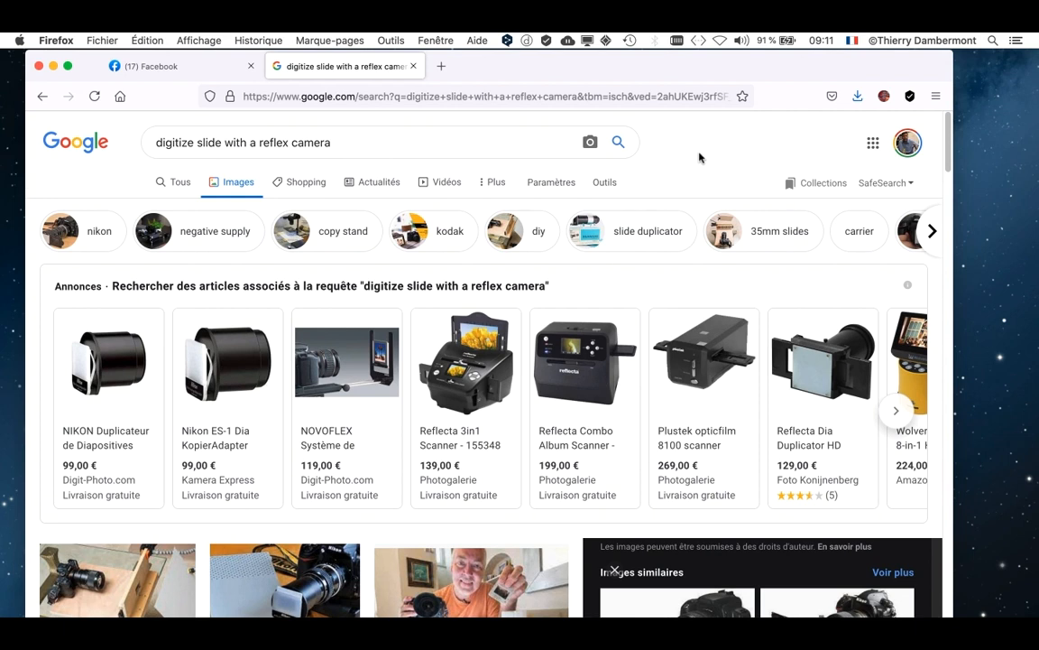
pyautogui.moveTo(248, 446)
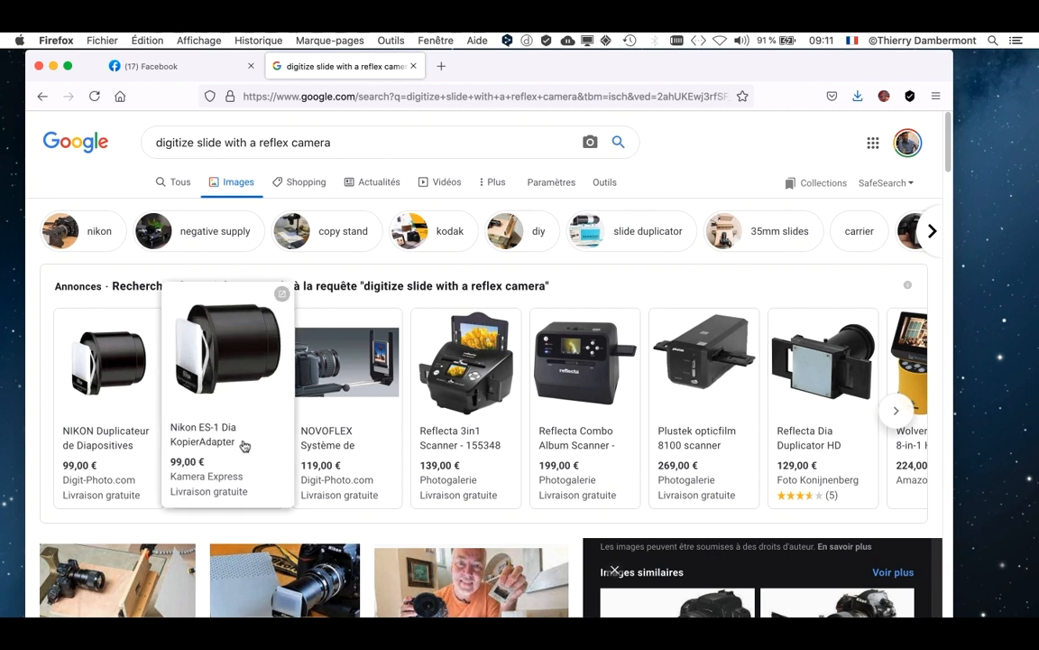
pyautogui.moveTo(62, 457)
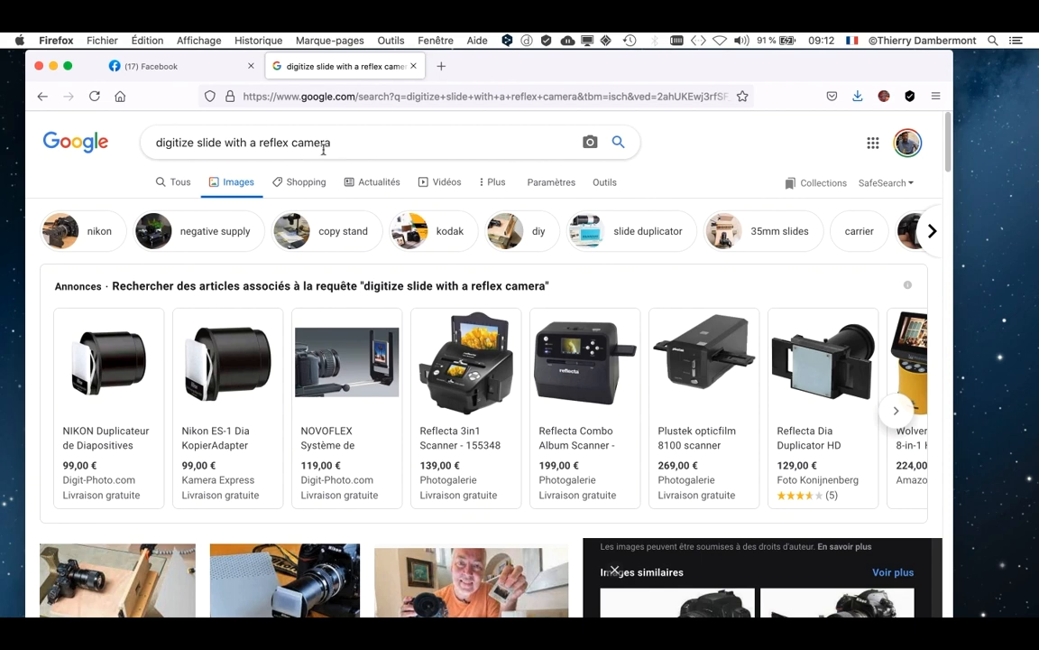
# Step: Highlight the whole search query and review the first image results showing reflex cameras on copy stands and tripods
pyautogui.moveTo(323, 149); pyautogui.dragTo(135, 142)
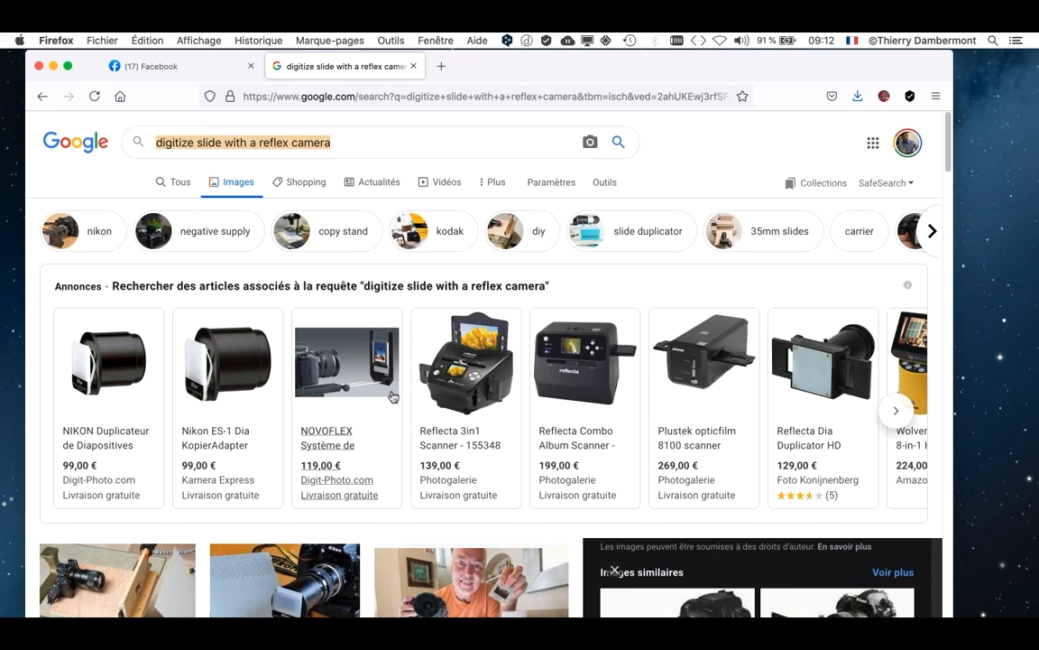
pyautogui.scroll(-1, 390, 427)
pyautogui.scroll(-4, 383, 524)
pyautogui.scroll(-5, 383, 525)
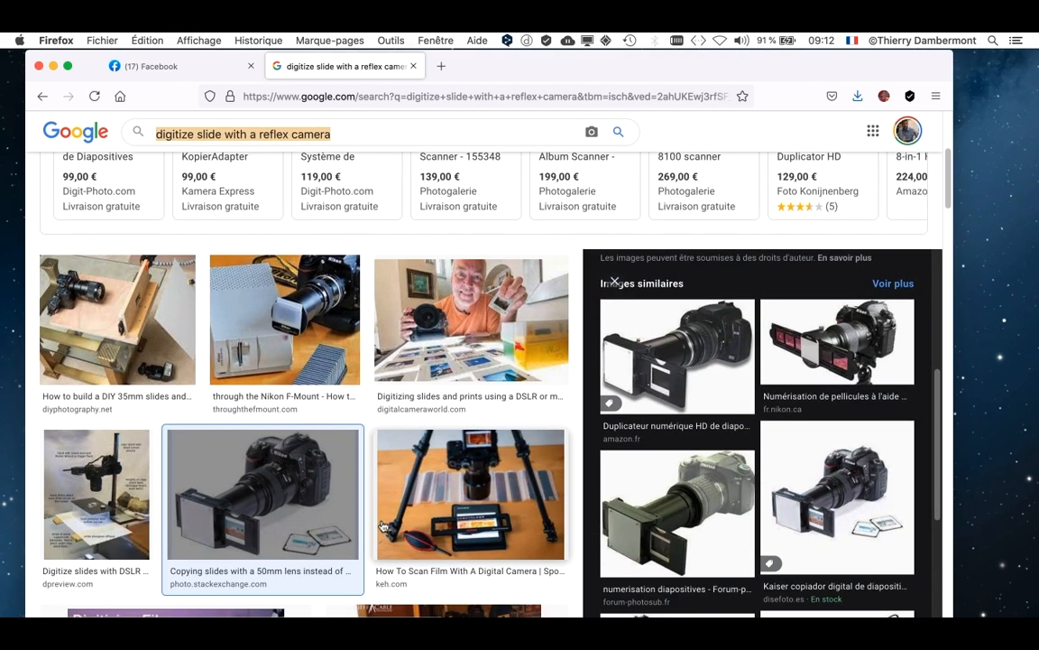
pyautogui.scroll(-3, 383, 525)
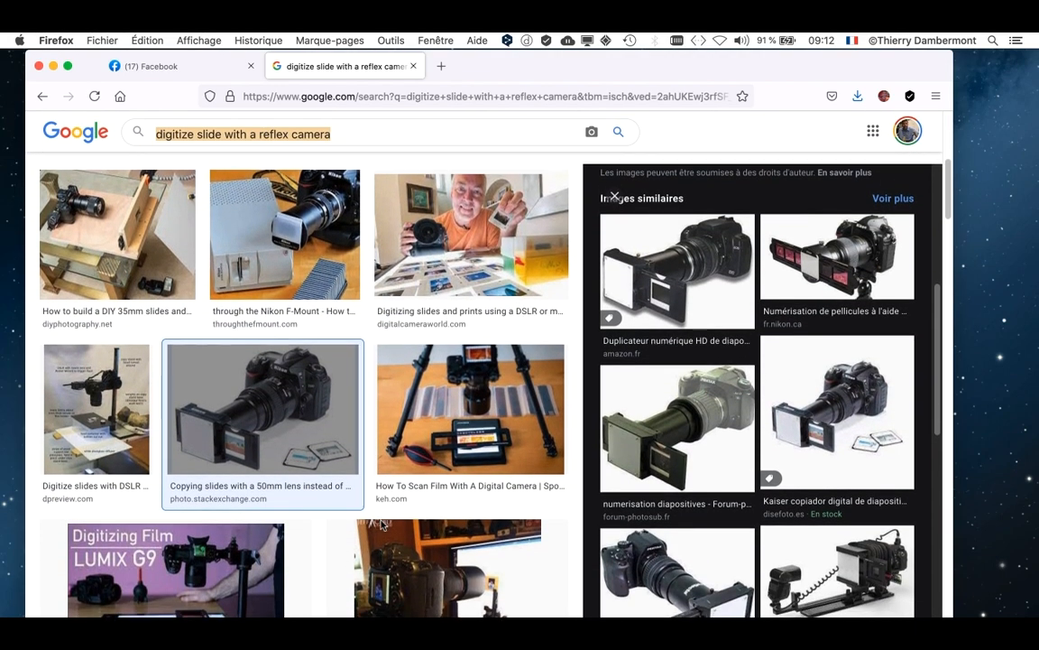
pyautogui.scroll(-3, 382, 526)
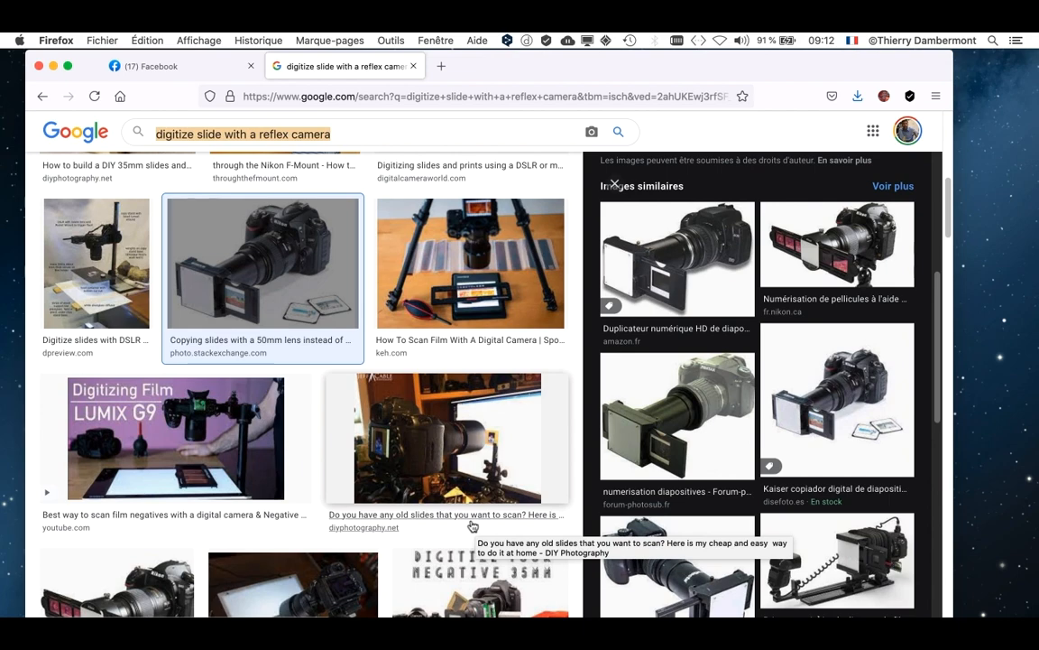
pyautogui.scroll(-1, 419, 501)
pyautogui.scroll(-5, 419, 502)
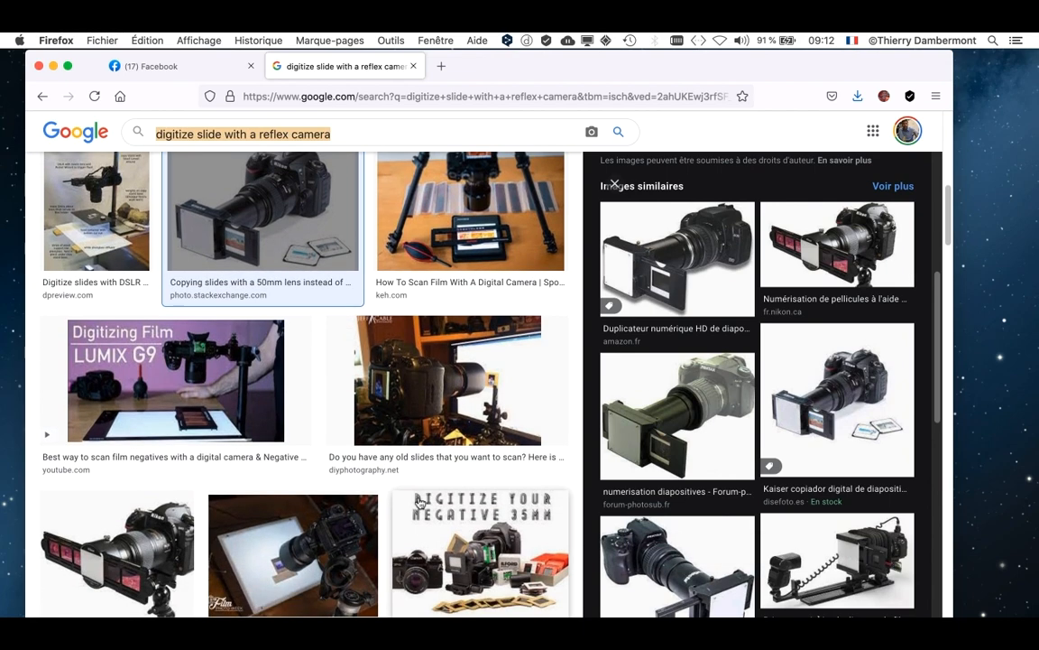
# Step: Examine the results showing homemade box setups, the Franken-Scanner, Nikon slide adapters and the DIY projector rig
pyautogui.scroll(-4, 417, 511)
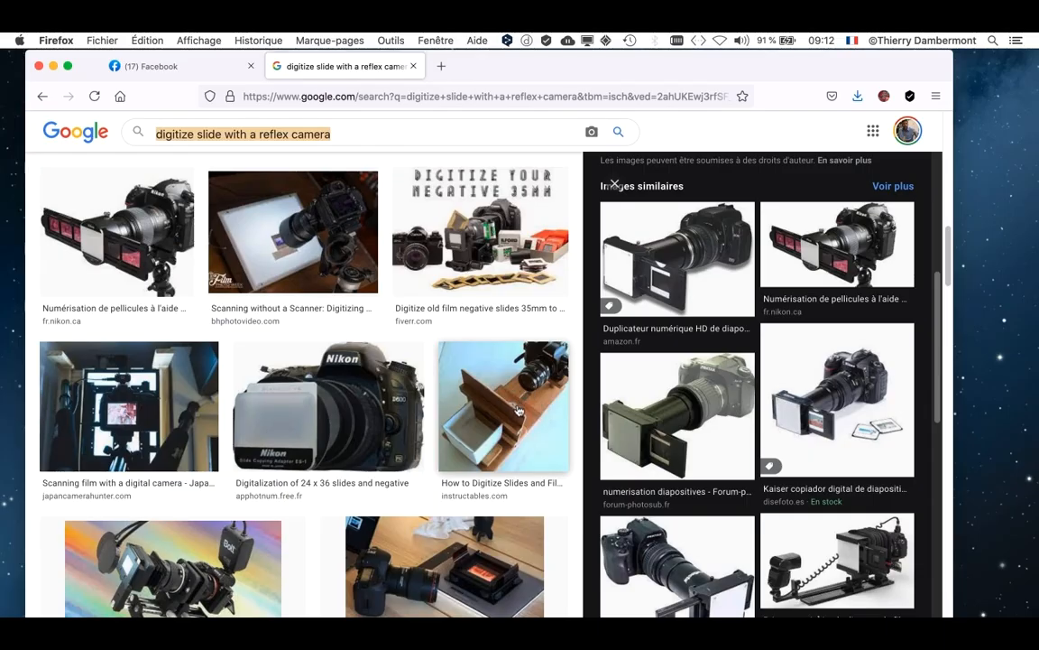
pyautogui.scroll(-2, 526, 440)
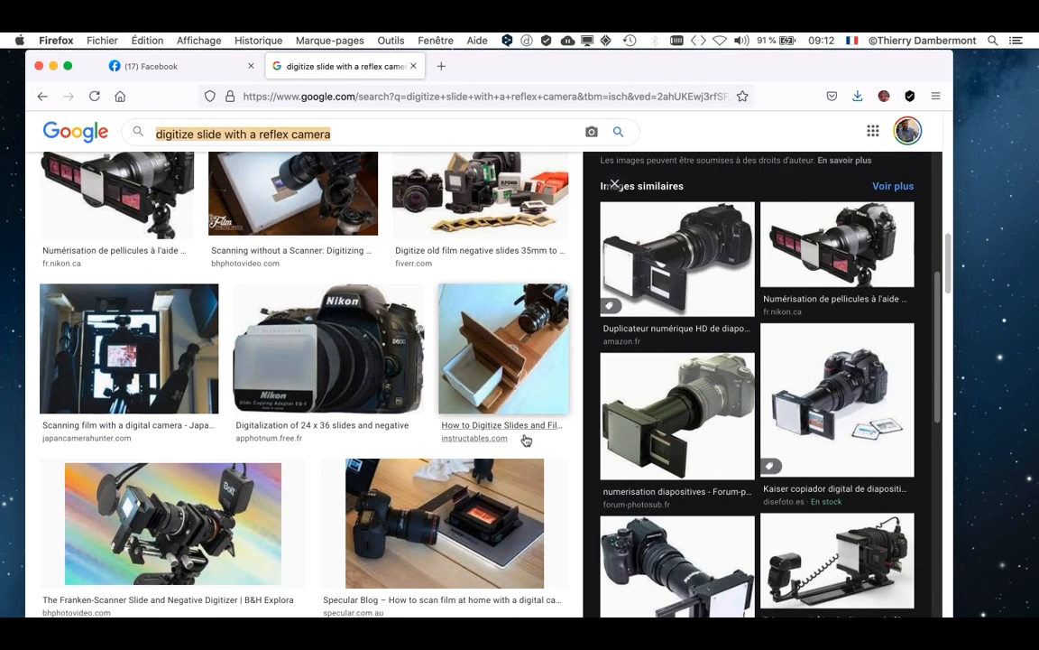
pyautogui.scroll(-1, 461, 347)
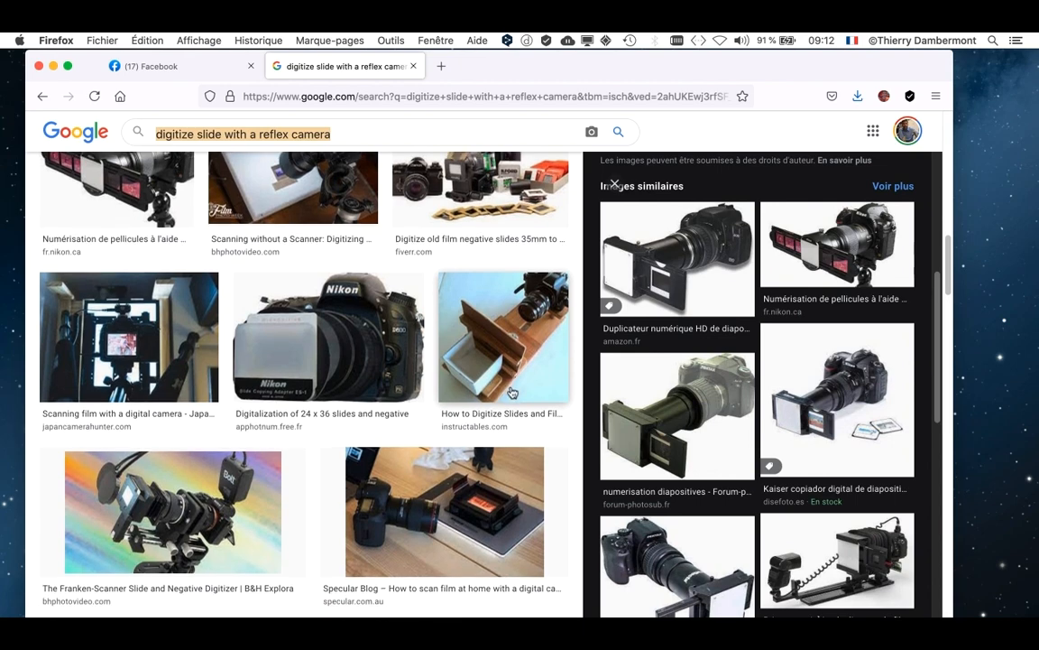
pyautogui.scroll(-5, 512, 391)
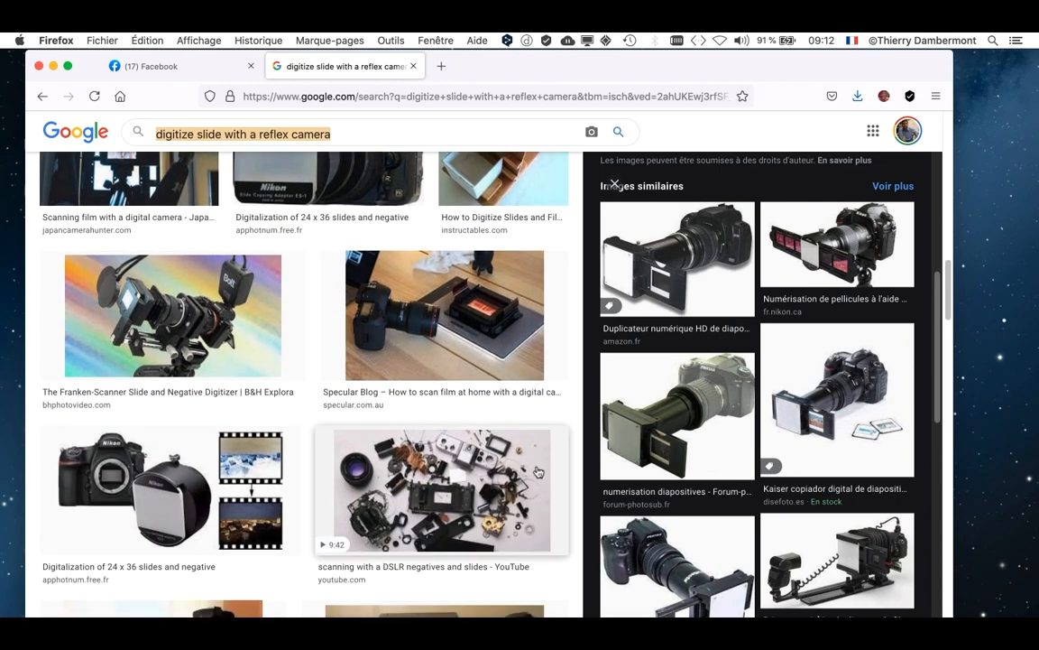
pyautogui.scroll(-4, 536, 470)
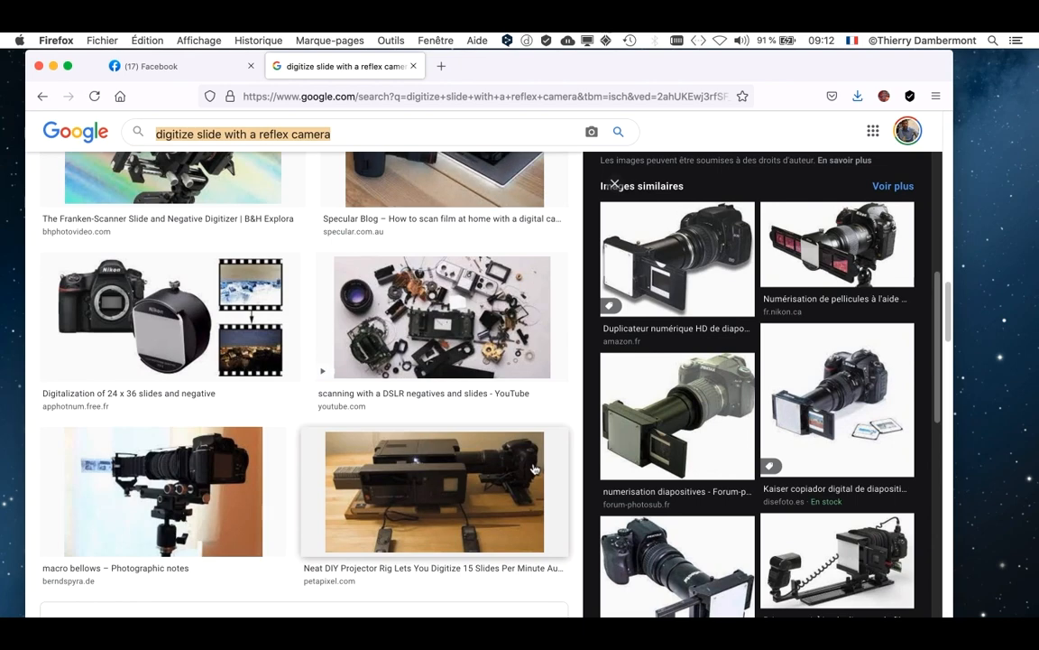
pyautogui.scroll(-1, 442, 599)
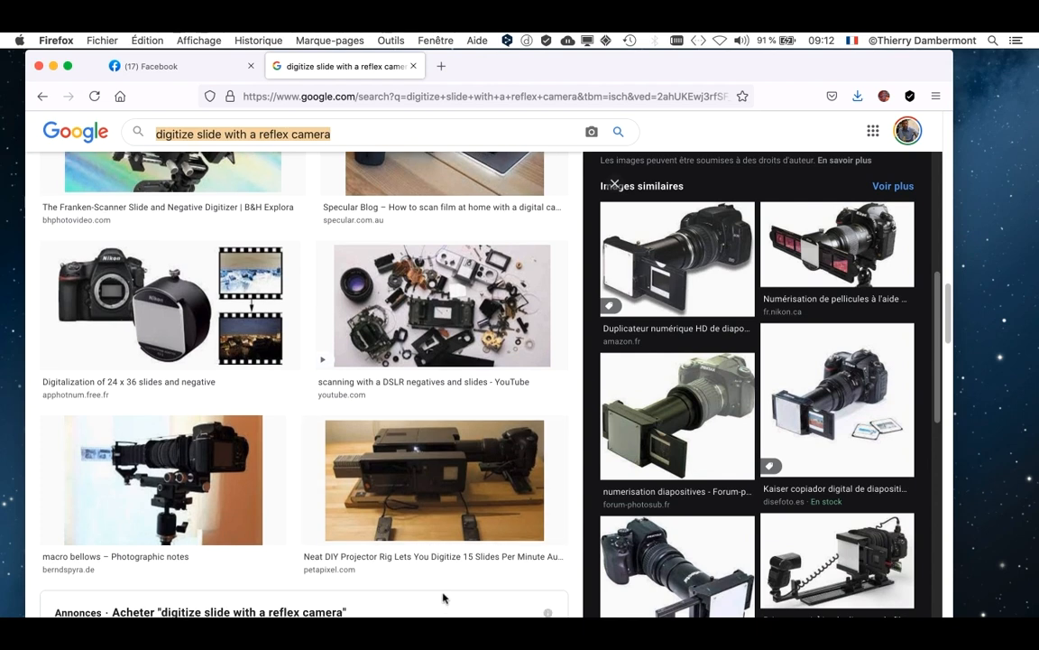
# Step: Compare the macro bellows and DIY projector rig images with the slide duplicator and film scanner offers below them
pyautogui.scroll(-1, 445, 598)
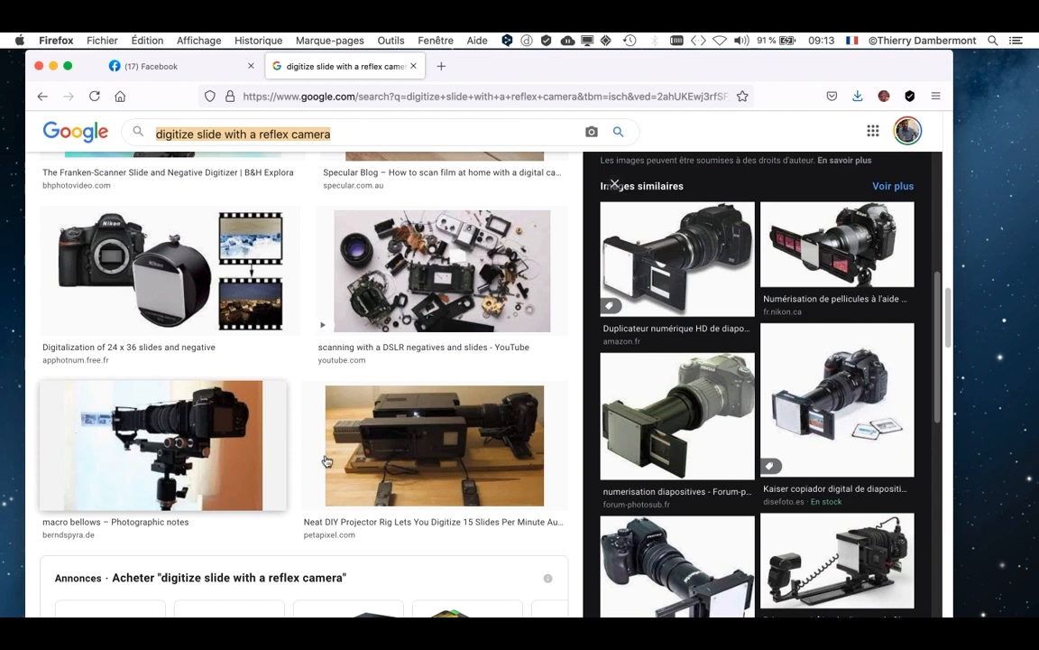
pyautogui.scroll(-2, 460, 476)
pyautogui.scroll(-5, 460, 476)
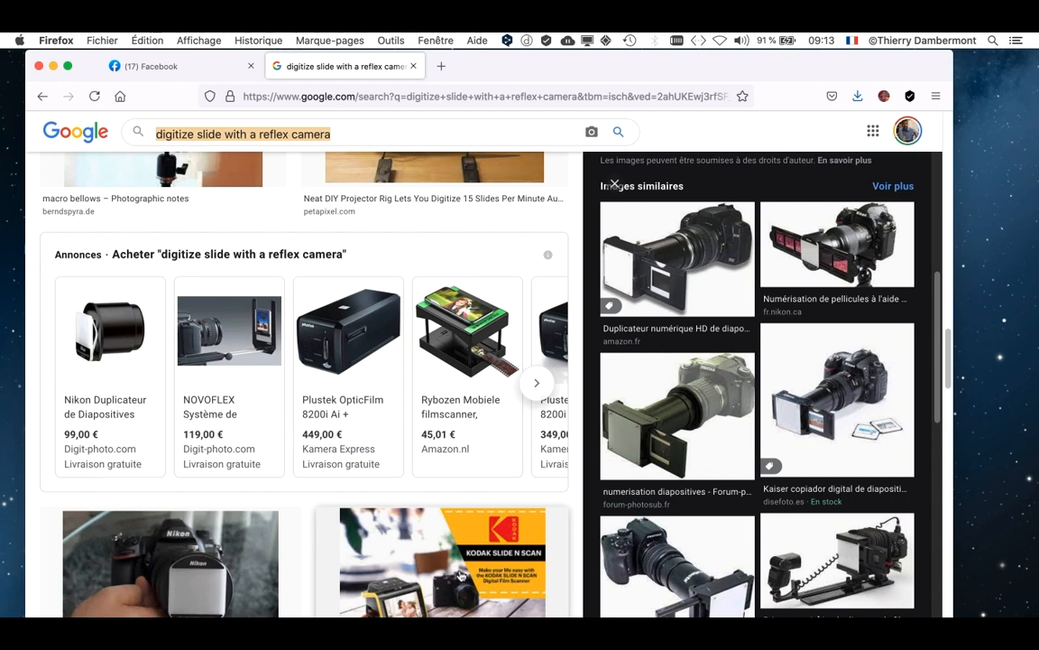
pyautogui.scroll(-2, 462, 574)
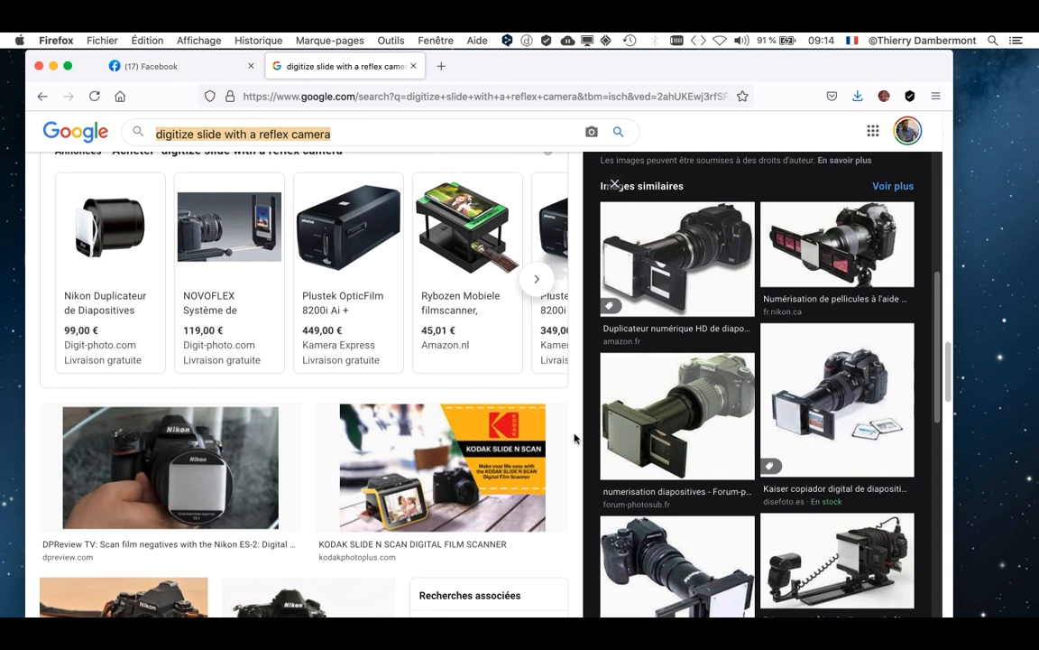
pyautogui.scroll(3, 575, 438)
pyautogui.scroll(3, 574, 439)
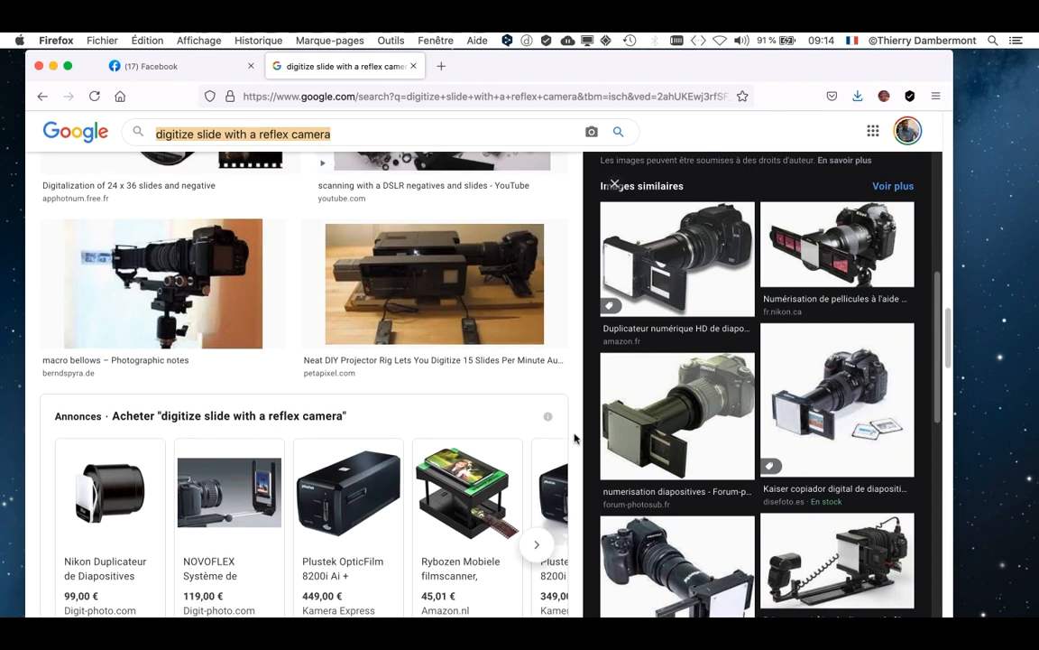
pyautogui.scroll(12, 575, 439)
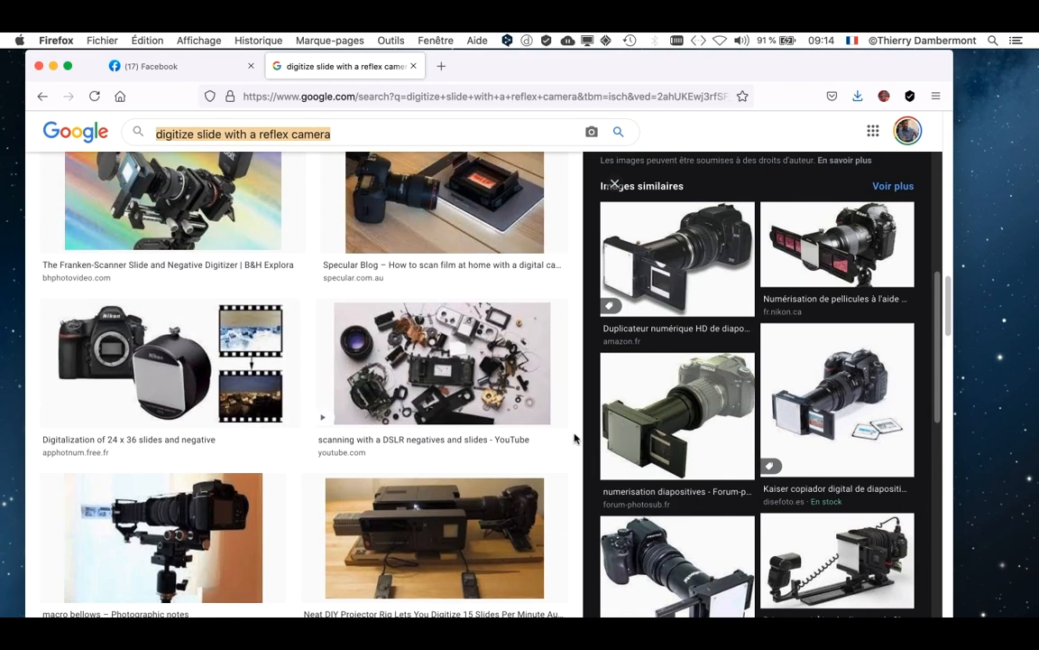
# Step: Search the web for "print-on-demand" in a new tab and review the first provider results
pyautogui.scroll(5, 574, 437)
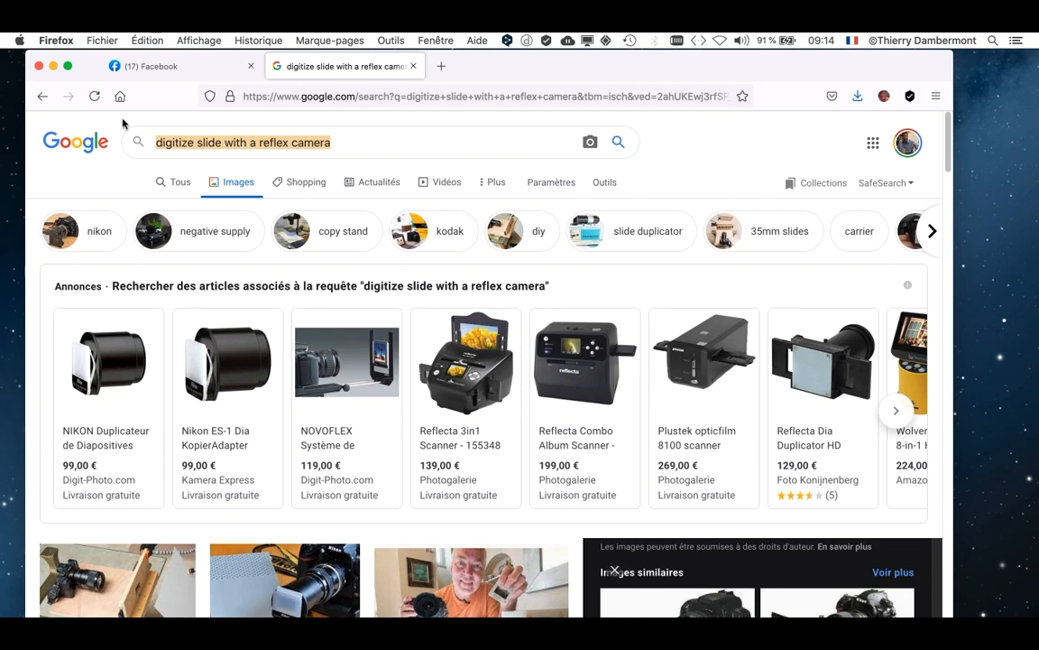
pyautogui.click(441, 67)
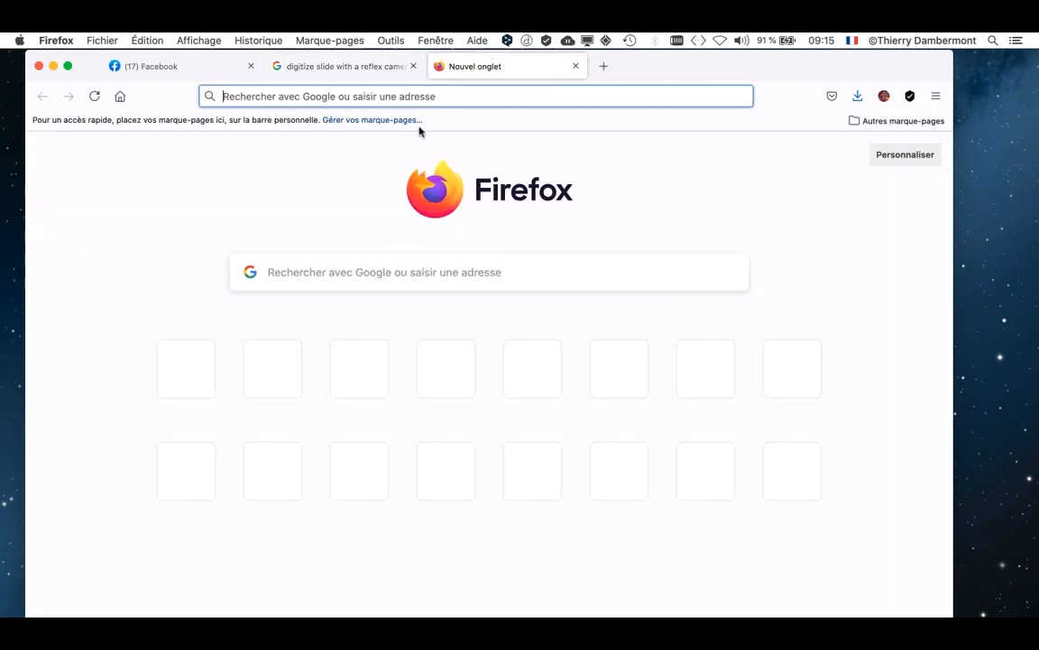
pyautogui.click(353, 272)
pyautogui.write('pri')
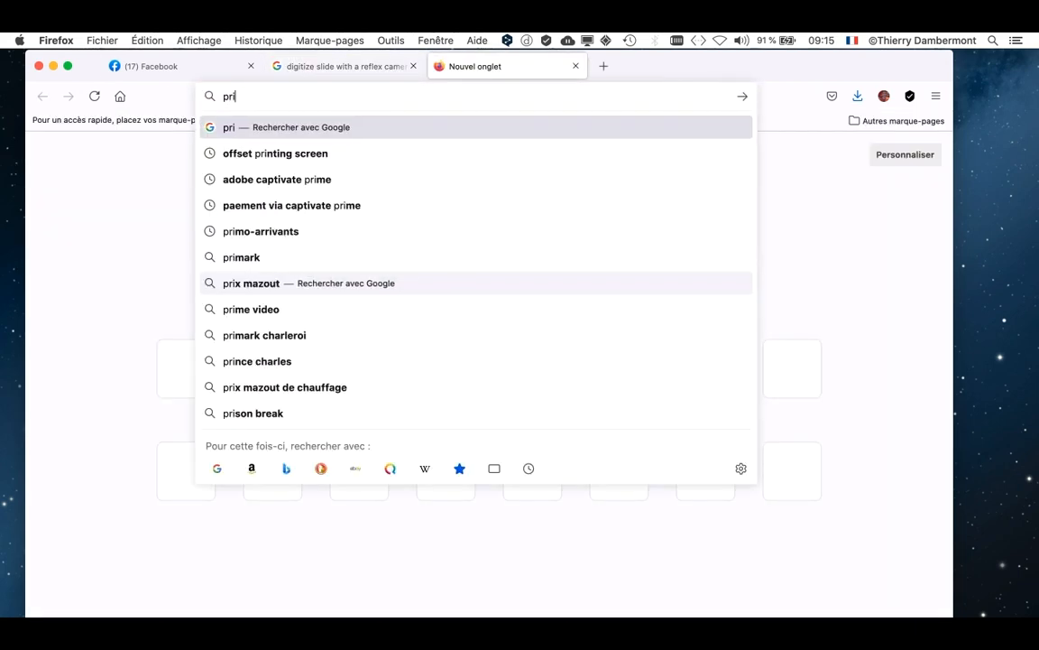
pyautogui.write('nt-on-demand')
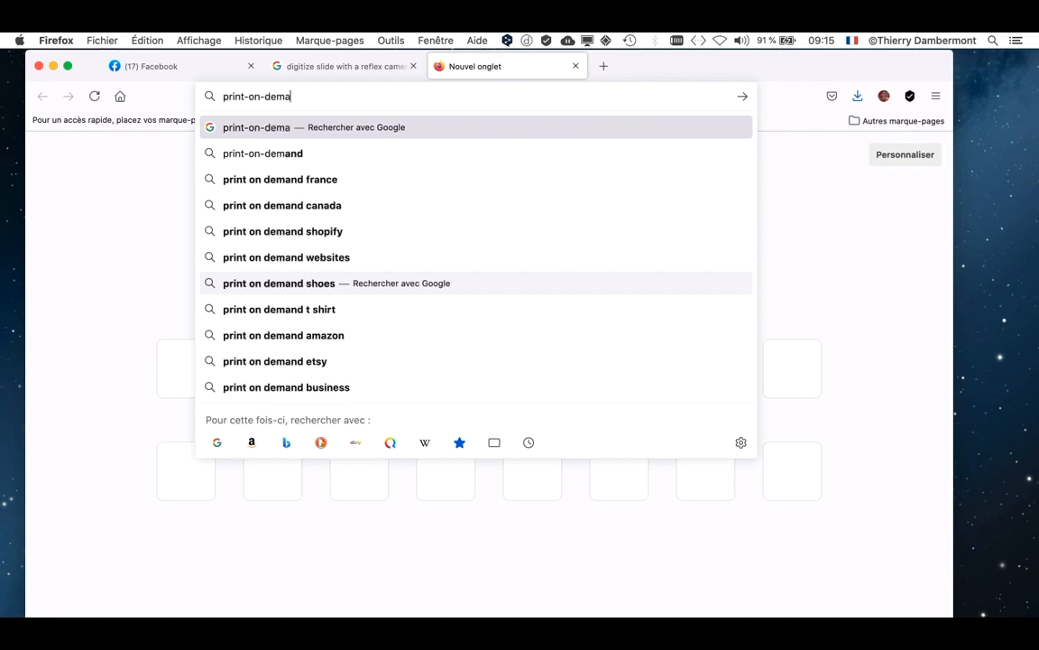
pyautogui.press('Return')
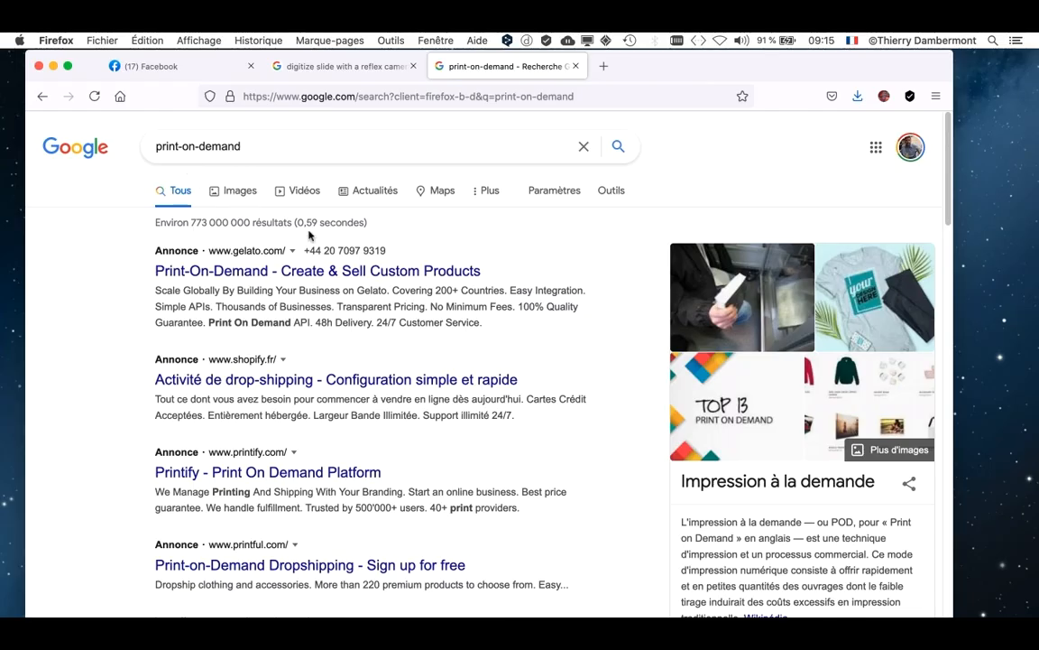
pyautogui.scroll(-3, 806, 523)
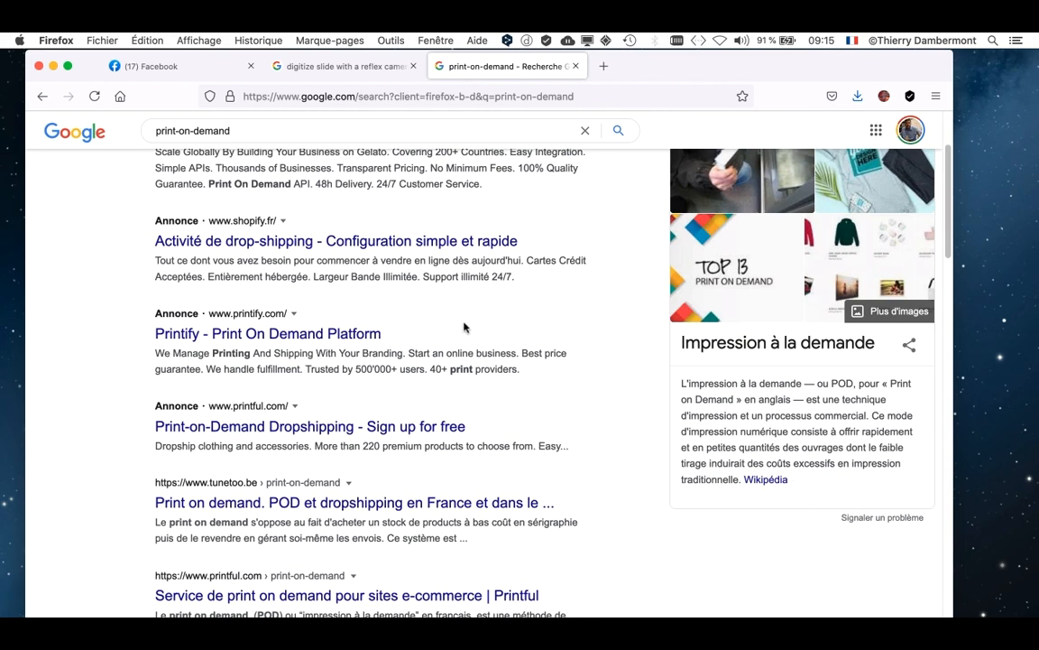
pyautogui.scroll(3, 417, 293)
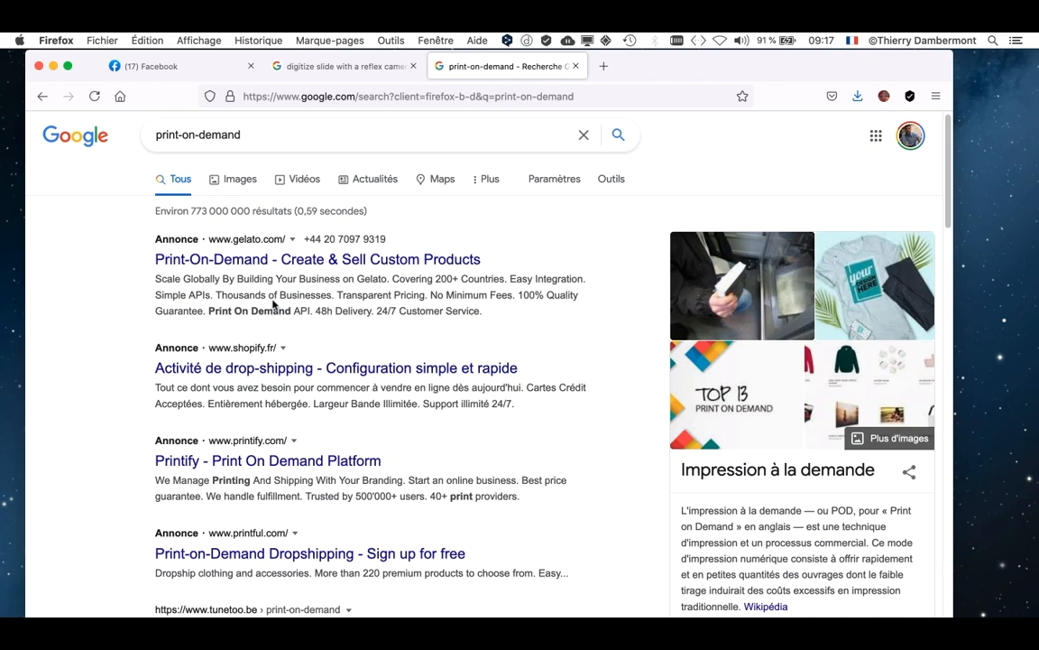
# Step: Search for "presse numérique" in a new tab and show the image results
pyautogui.click(603, 66)
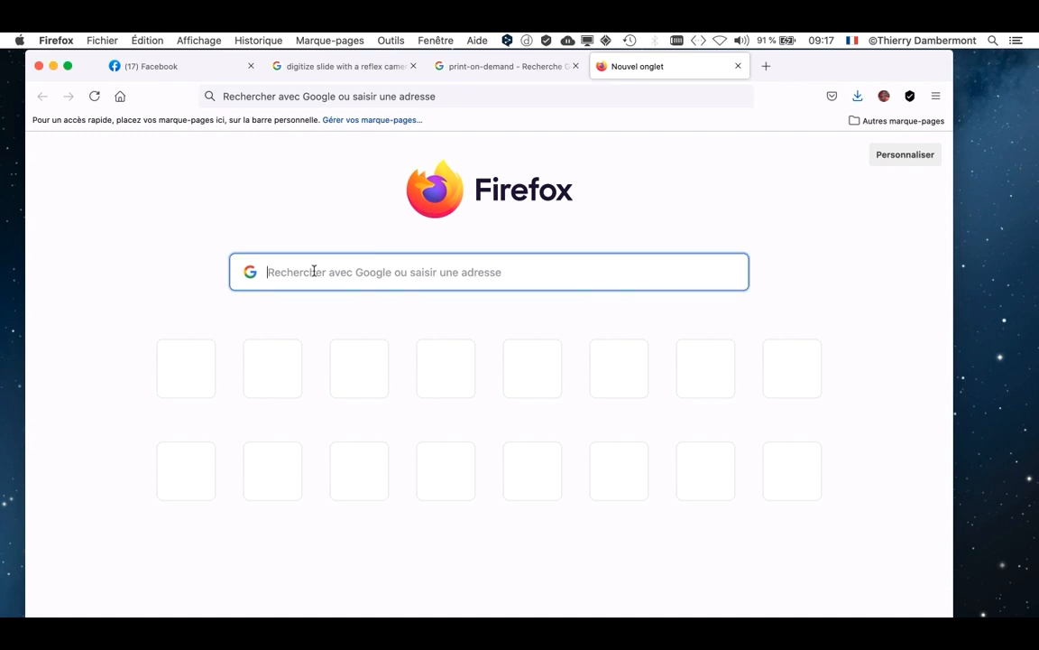
pyautogui.write('presse numé')
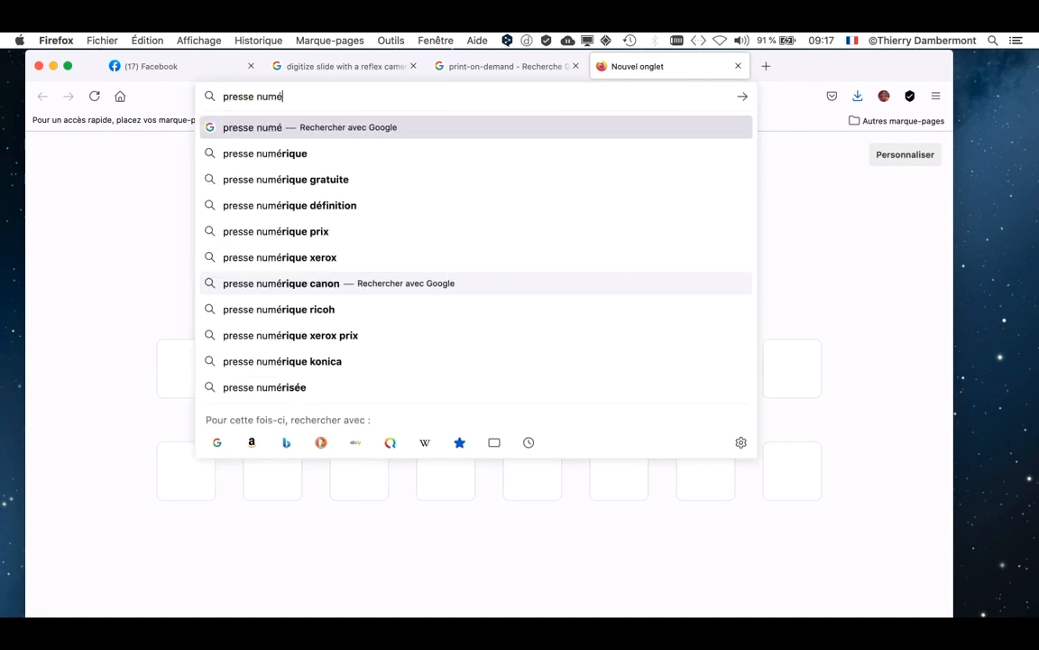
pyautogui.write('rique')
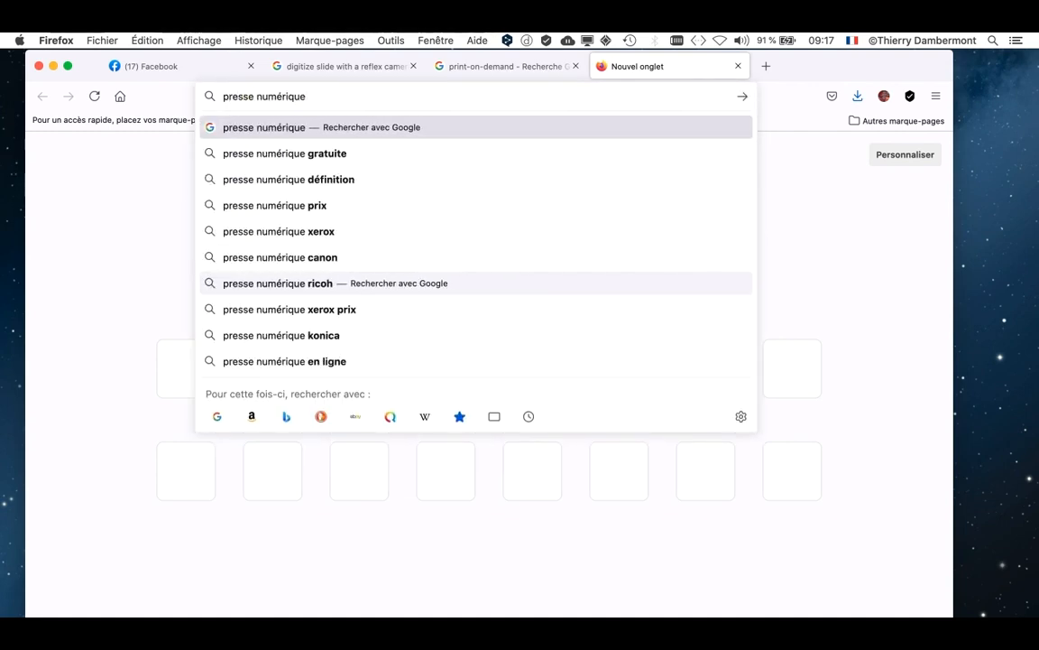
pyautogui.press('Return')
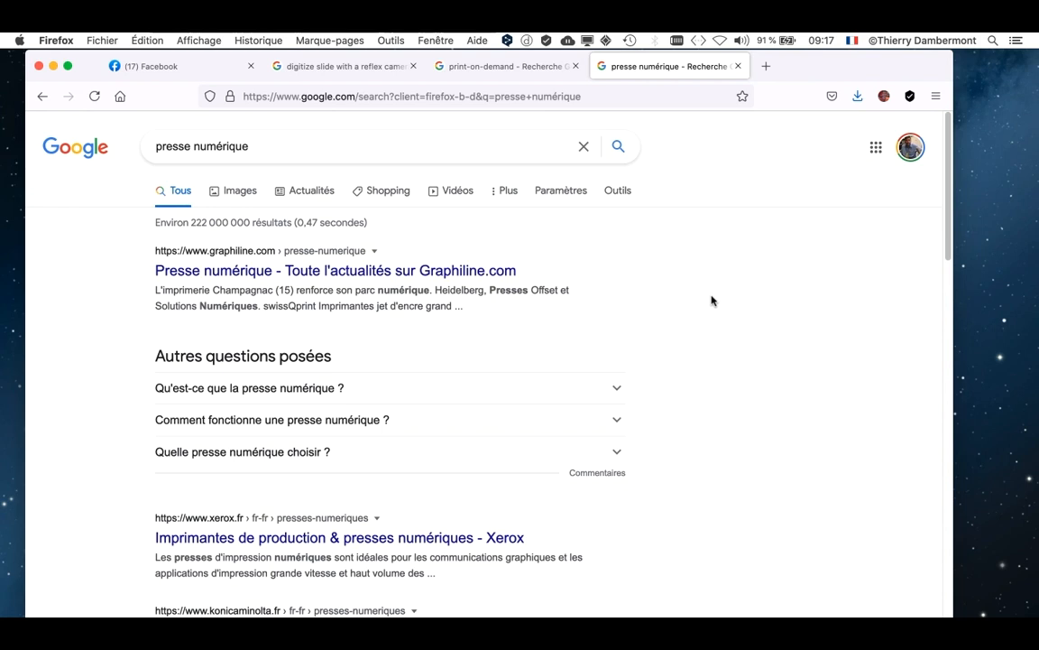
pyautogui.click(379, 271)
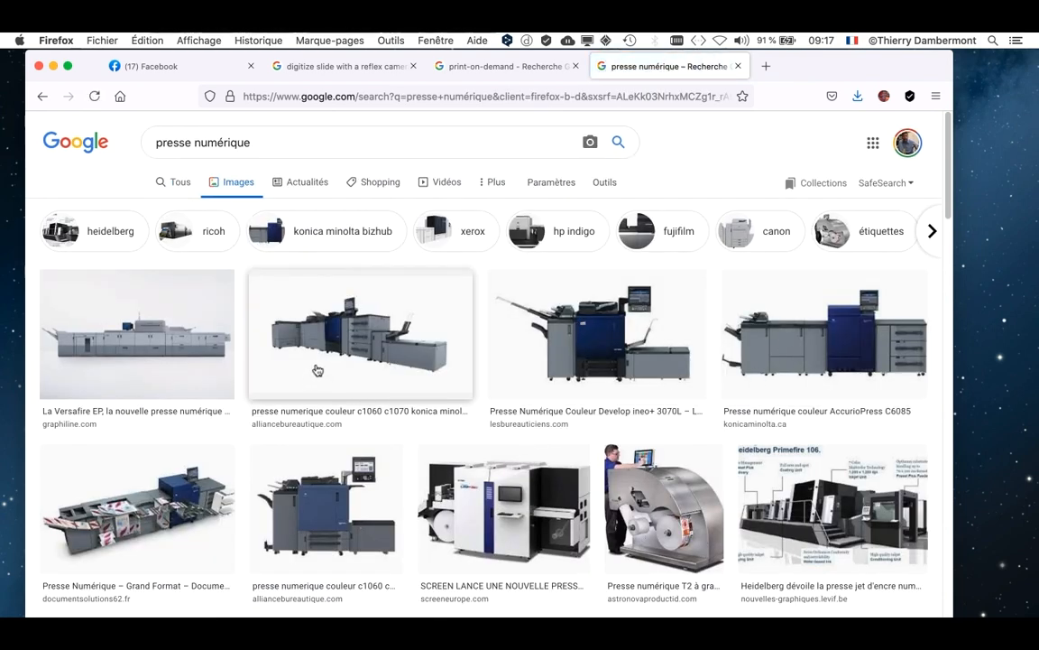
# Step: Preview the Heidelberg Versafire EP, the SCREEN label press and the Heidelberg Primefire 106 images one after another
pyautogui.click(119, 307)
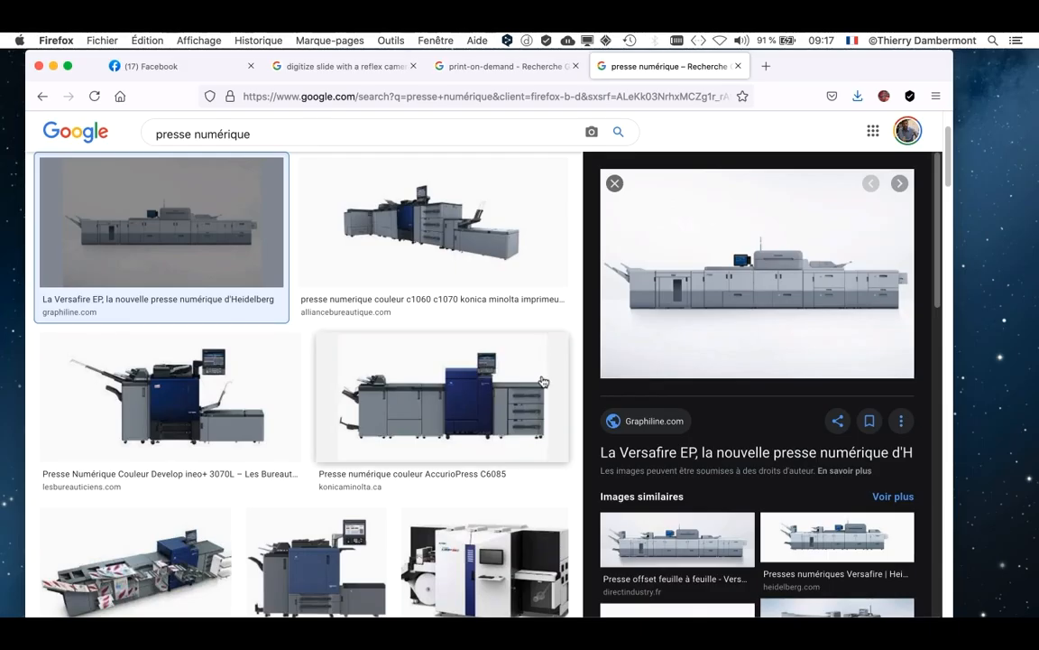
pyautogui.scroll(-5, 543, 382)
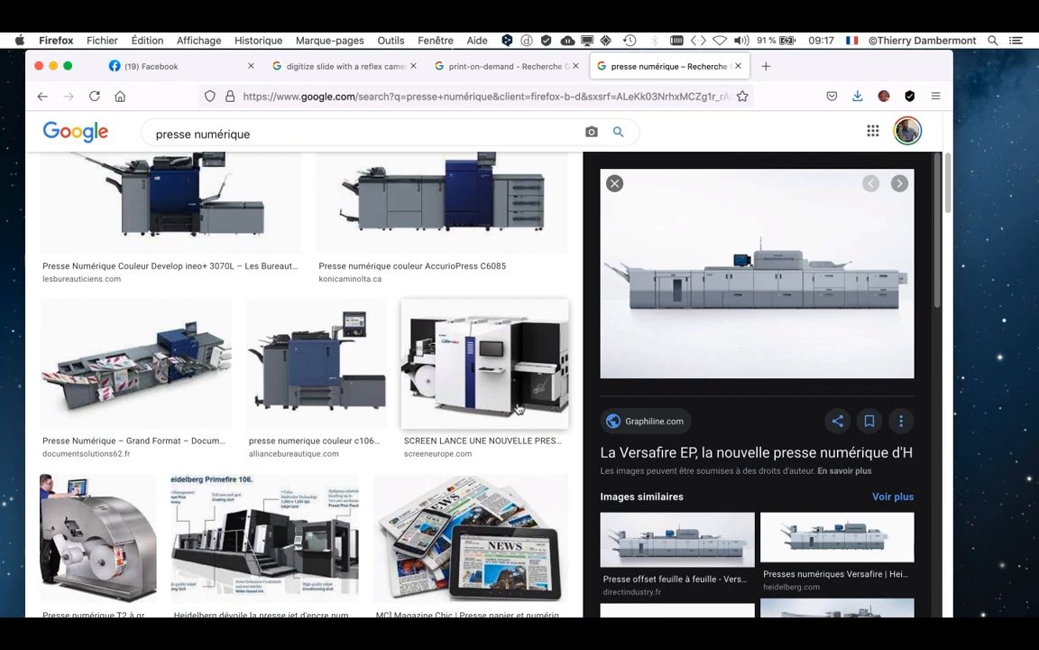
pyautogui.click(520, 382)
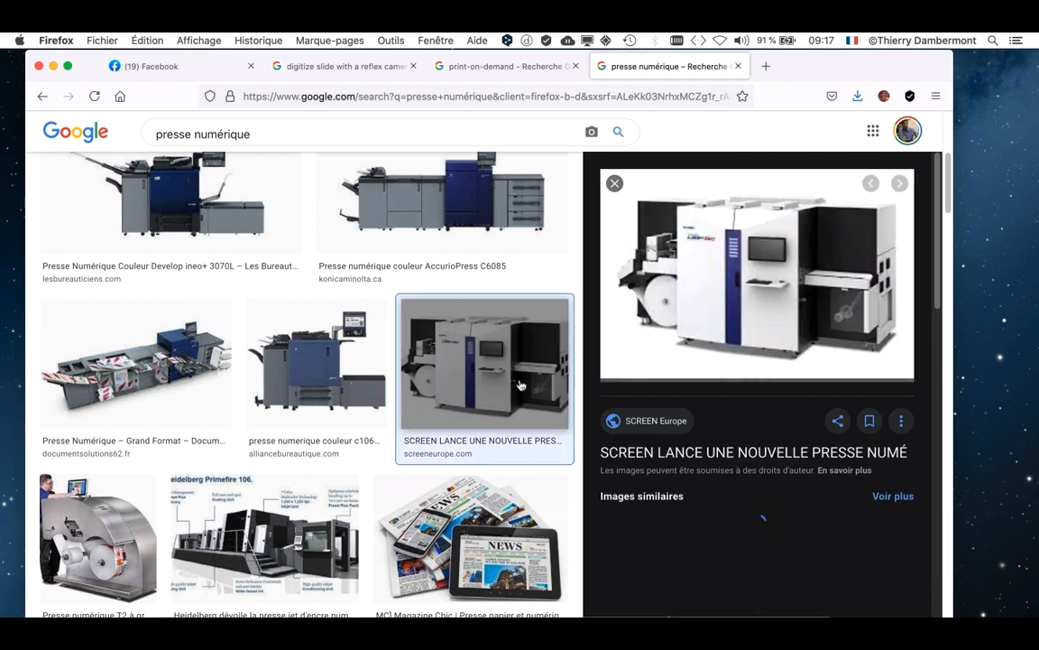
pyautogui.scroll(-2, 313, 410)
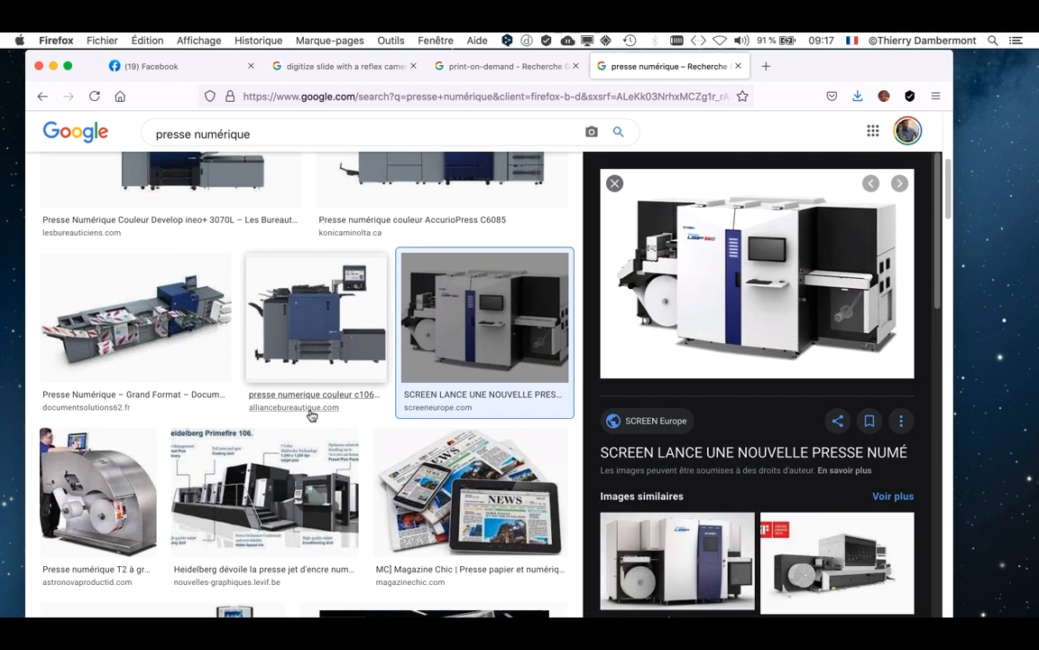
pyautogui.click(302, 428)
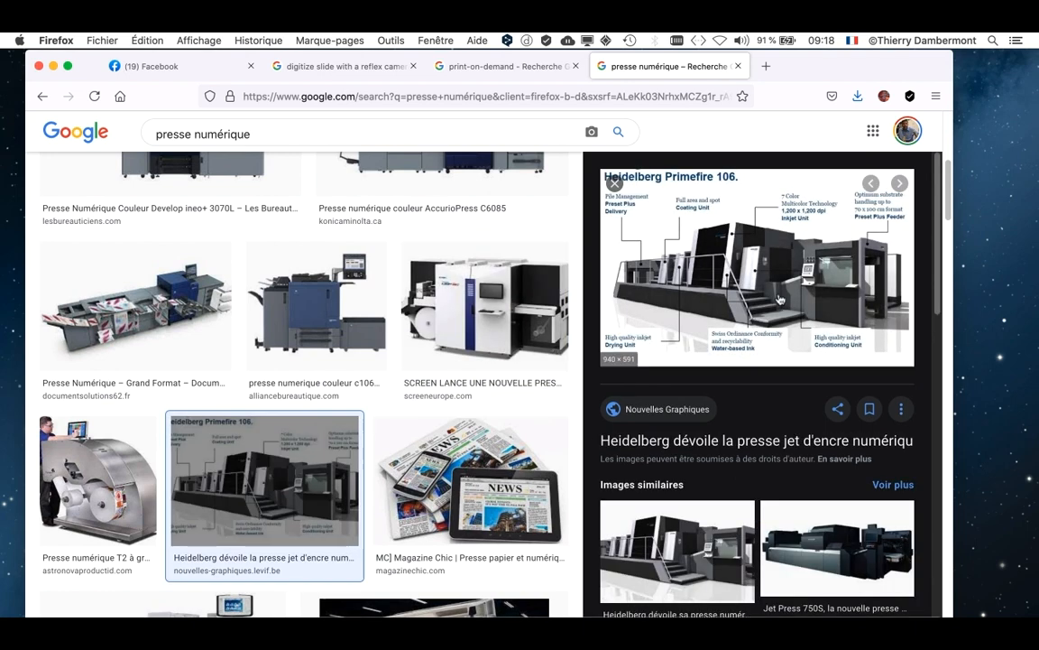
# Step: Search for "ISBN" in a new tab and review the book number results and related questions
pyautogui.click(528, 68)
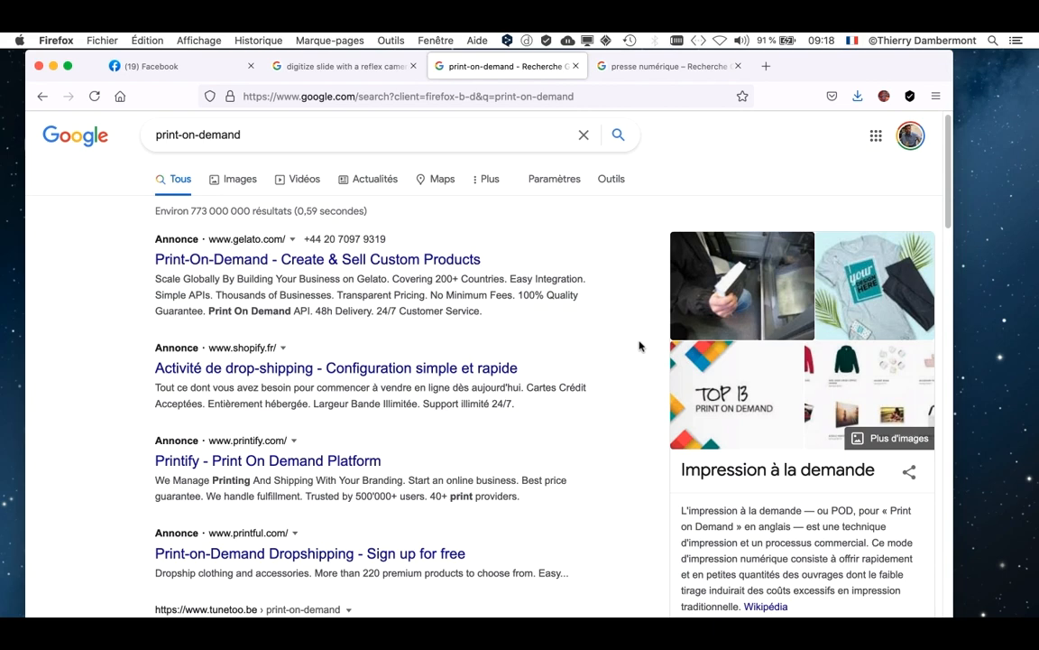
pyautogui.press('super+t')
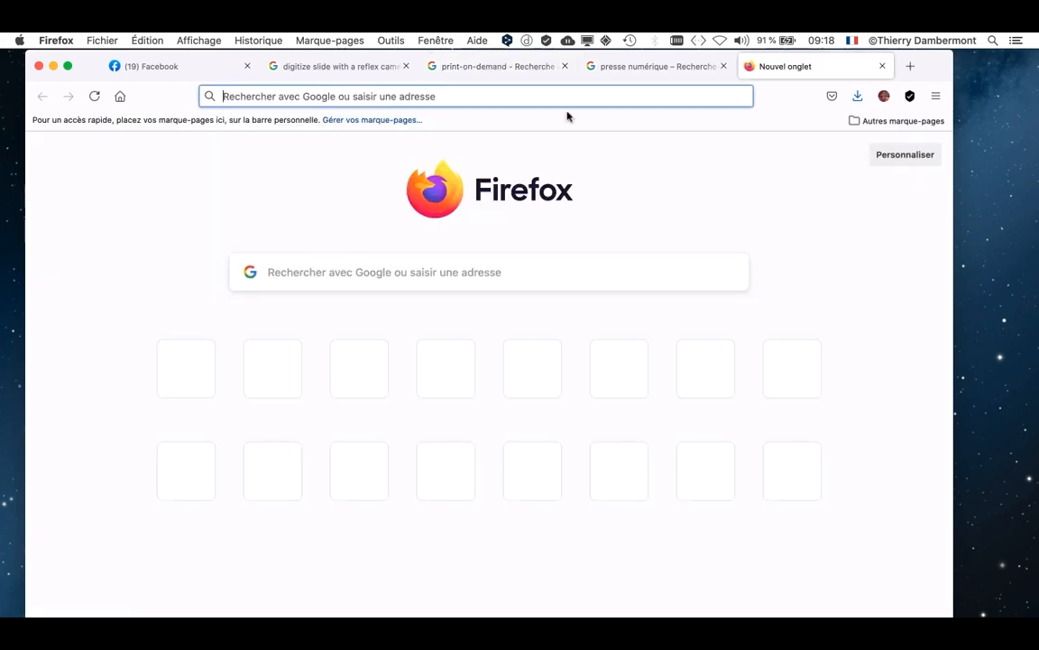
pyautogui.click(337, 261)
pyautogui.write('ISB')
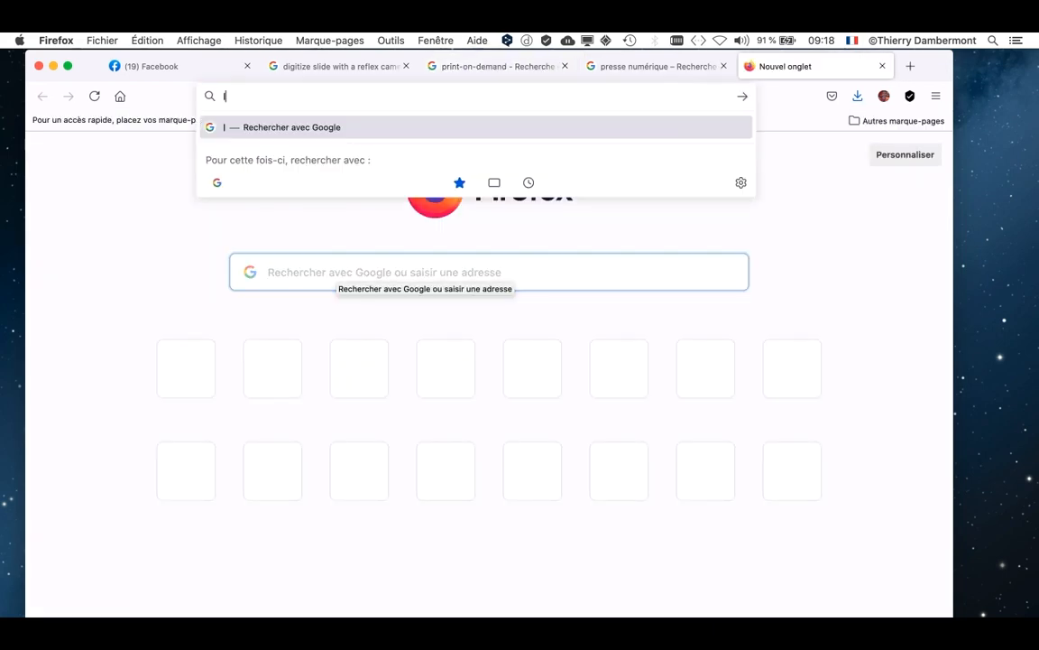
pyautogui.write('N')
pyautogui.press('Return')
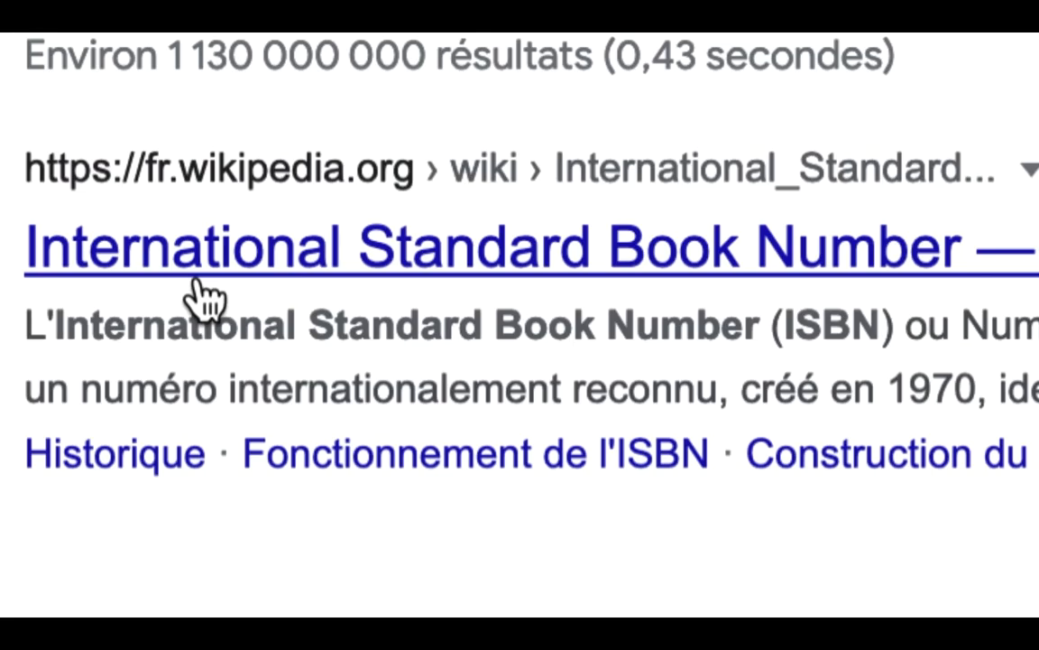
pyautogui.click(939, 271)
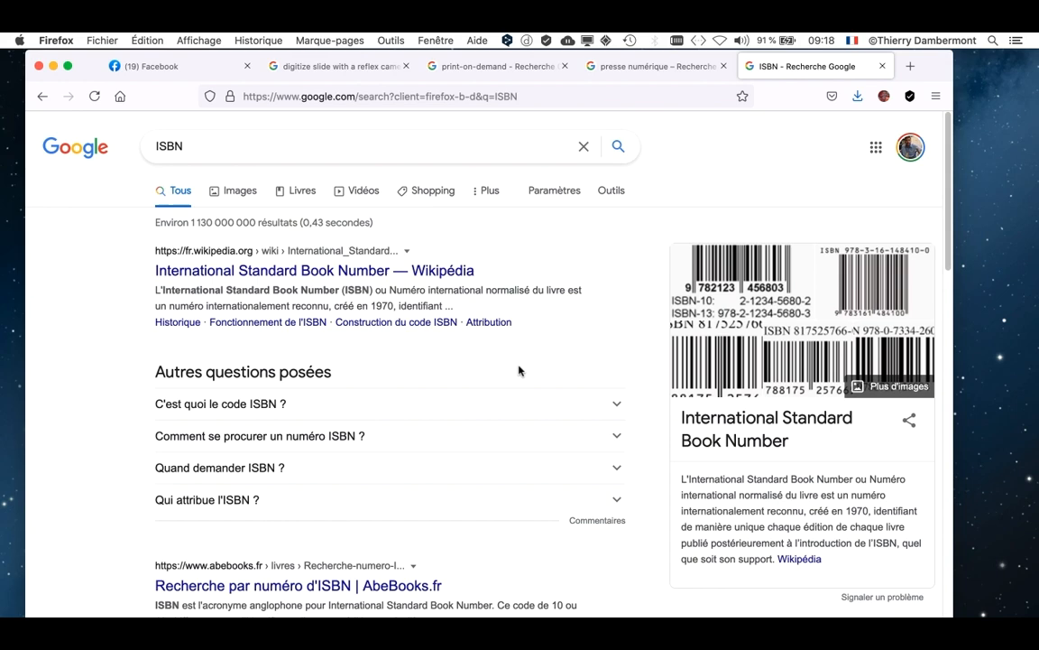
pyautogui.scroll(-2, 521, 369)
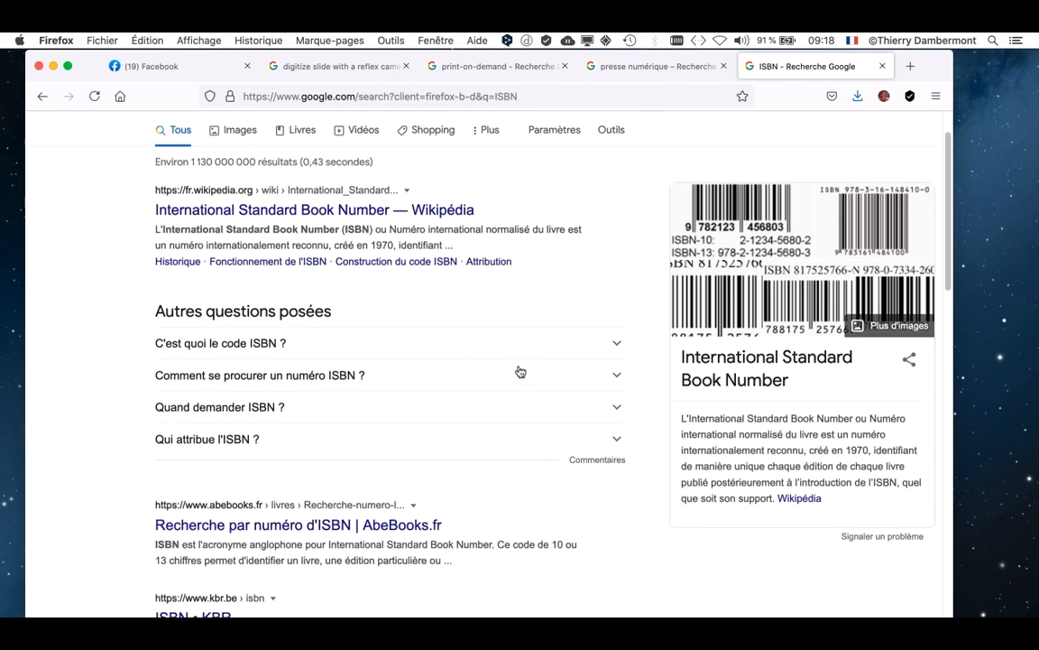
pyautogui.scroll(-1, 518, 363)
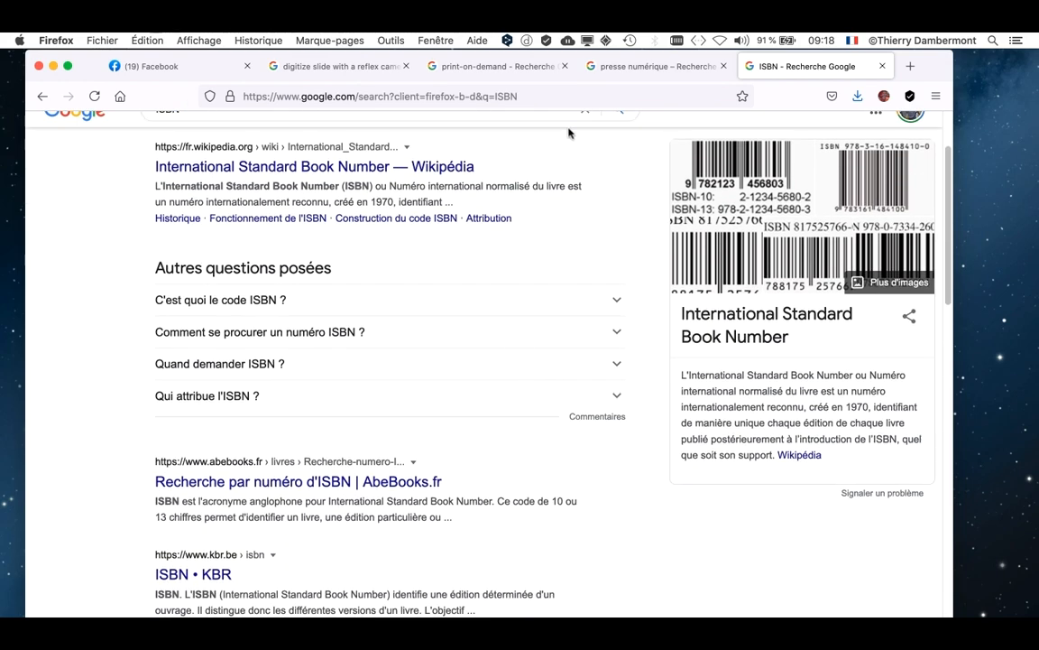
# Step: Return to the print-on-demand search, show its image results and look over the first rows of products
pyautogui.click(584, 67)
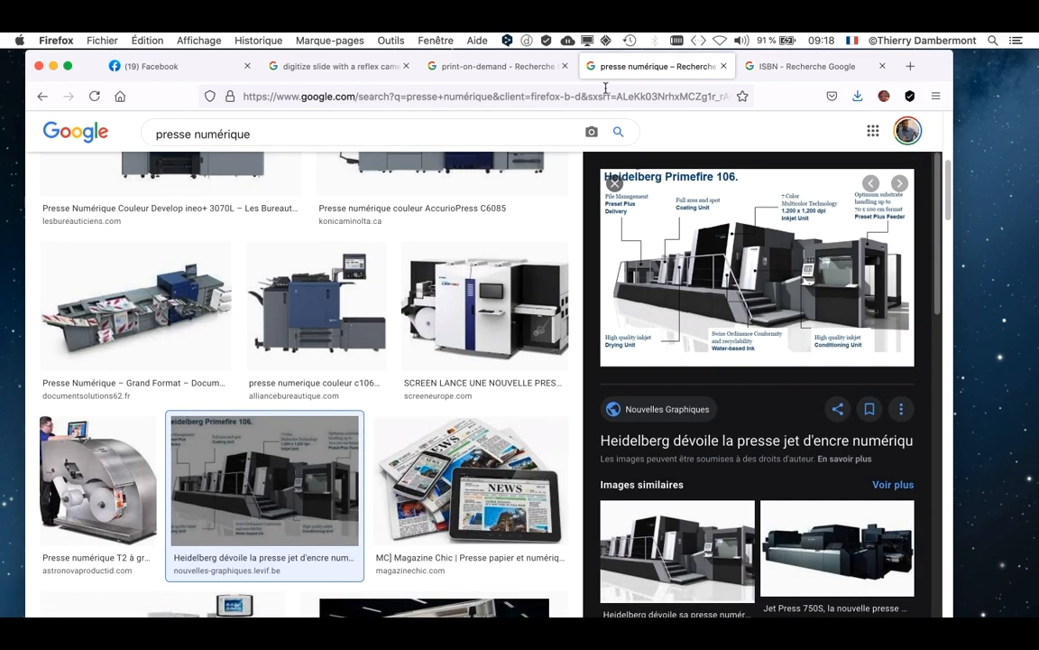
pyautogui.click(524, 75)
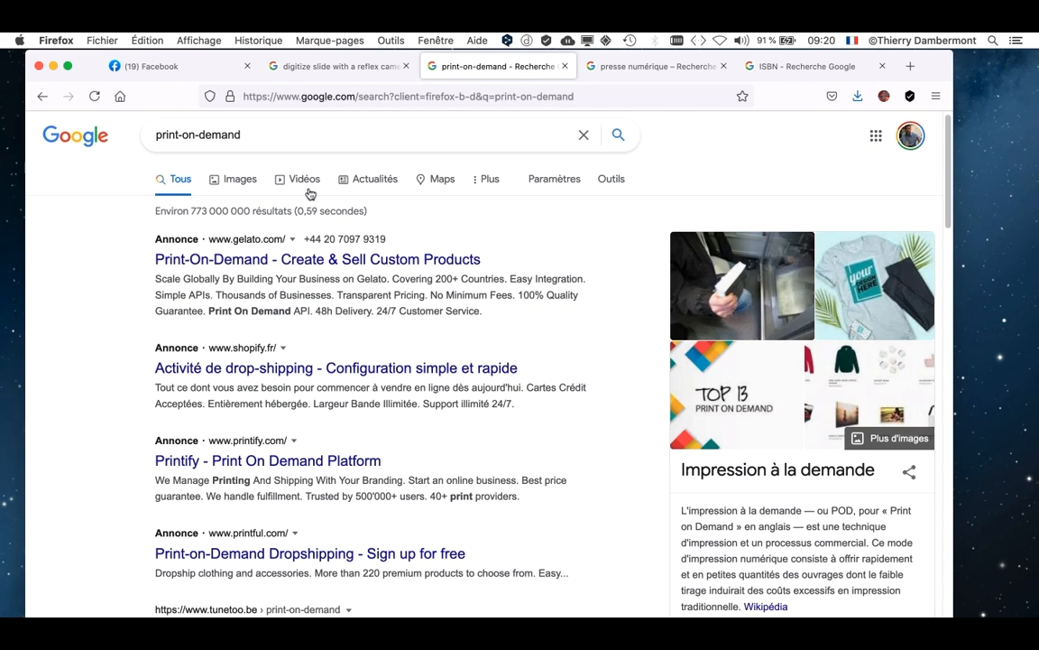
pyautogui.click(213, 174)
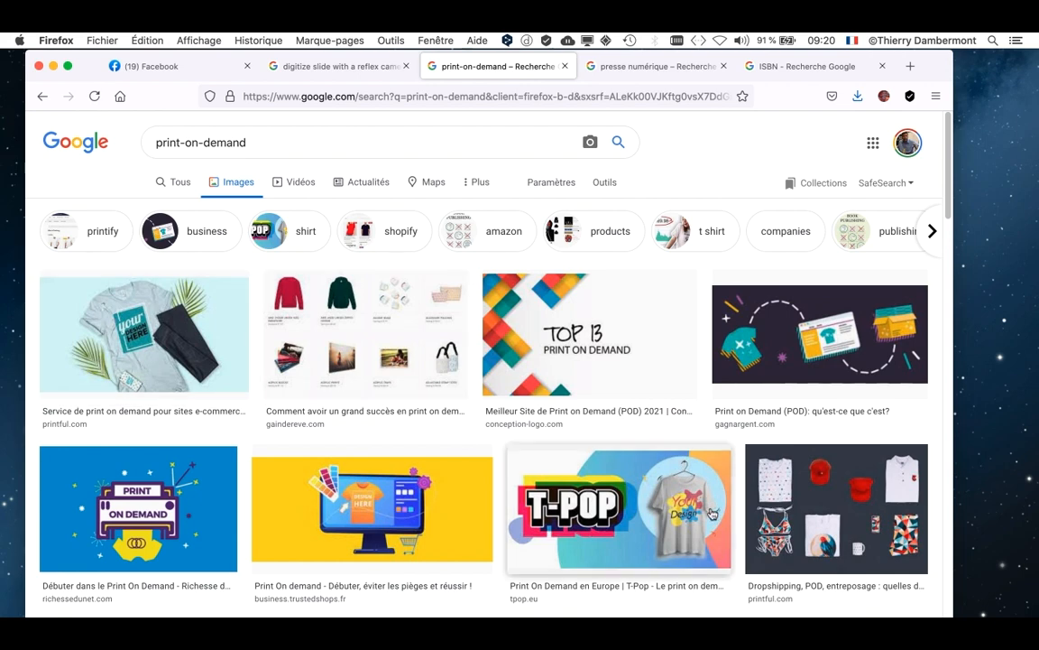
pyautogui.scroll(-2, 713, 514)
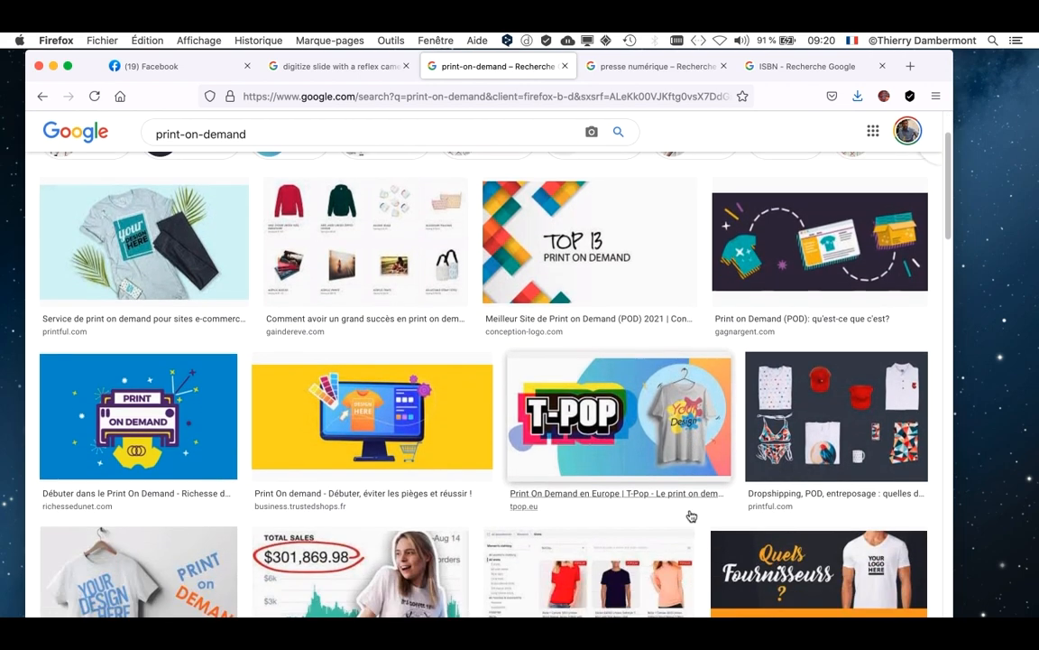
pyautogui.scroll(-1, 691, 516)
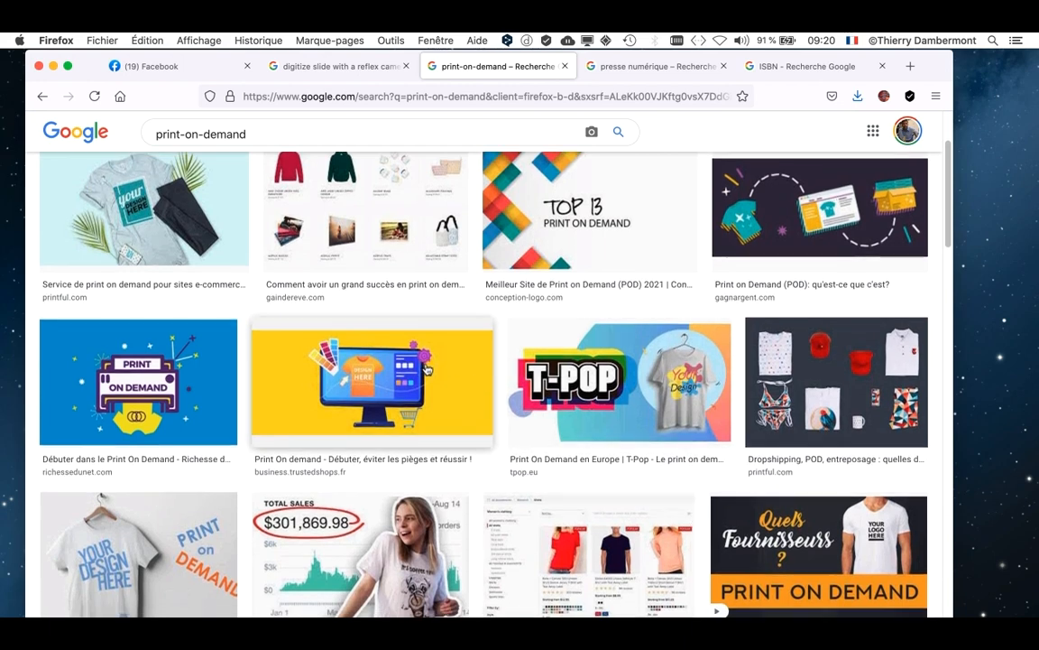
pyautogui.scroll(3, 426, 369)
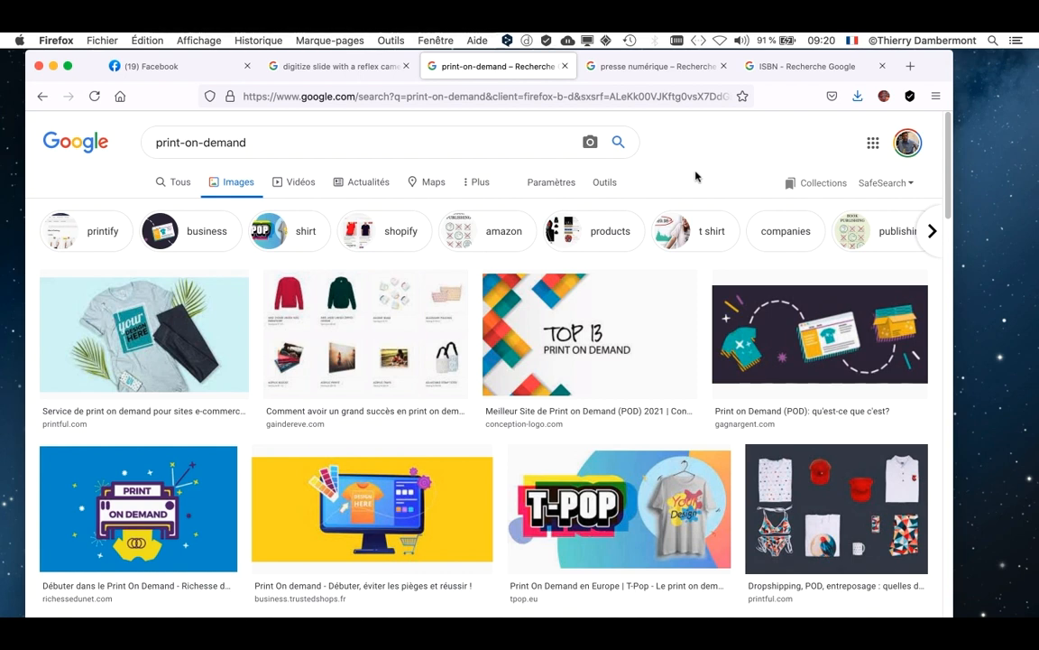
# Step: Browse further down the print-on-demand images, preview the "Like a Boss" mug picture from Oberlo and look at the results around it
pyautogui.scroll(-5, 699, 364)
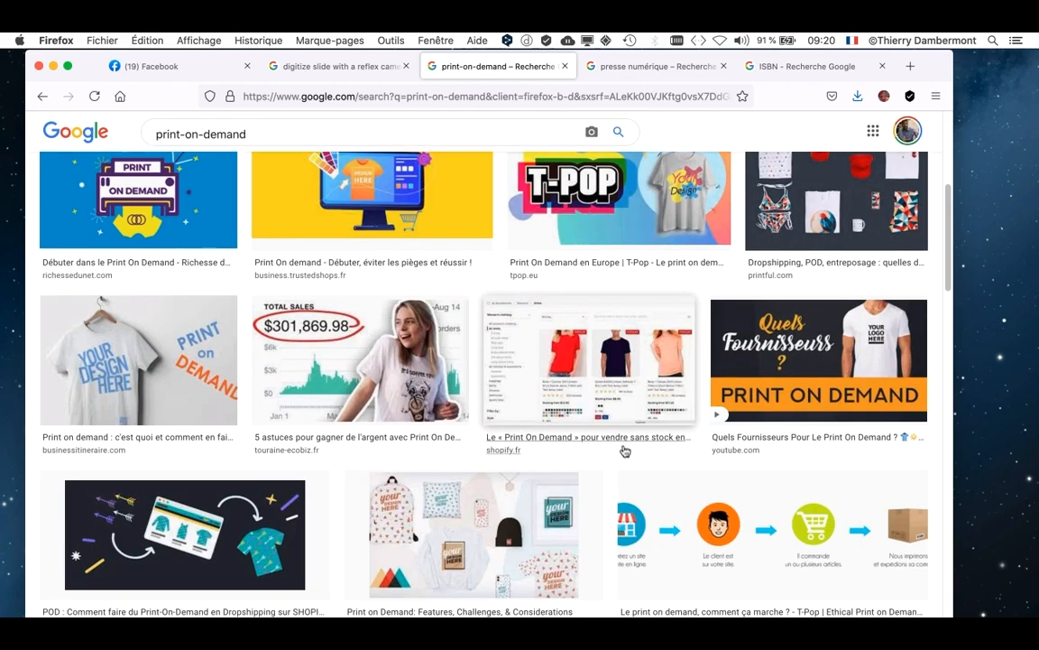
pyautogui.scroll(-5, 681, 519)
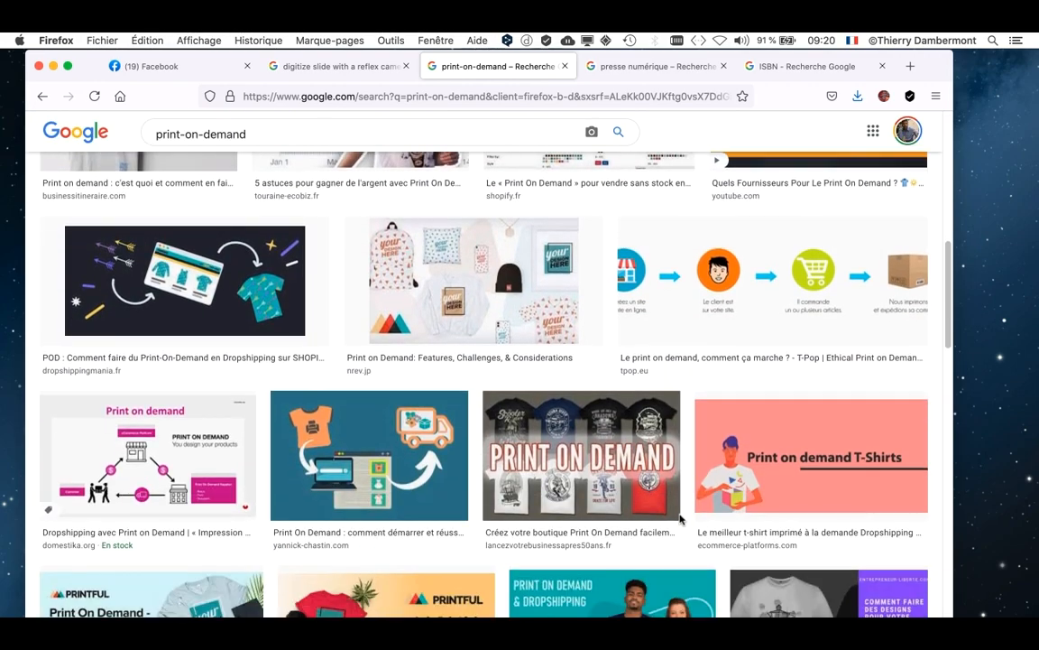
pyautogui.scroll(-8, 270, 552)
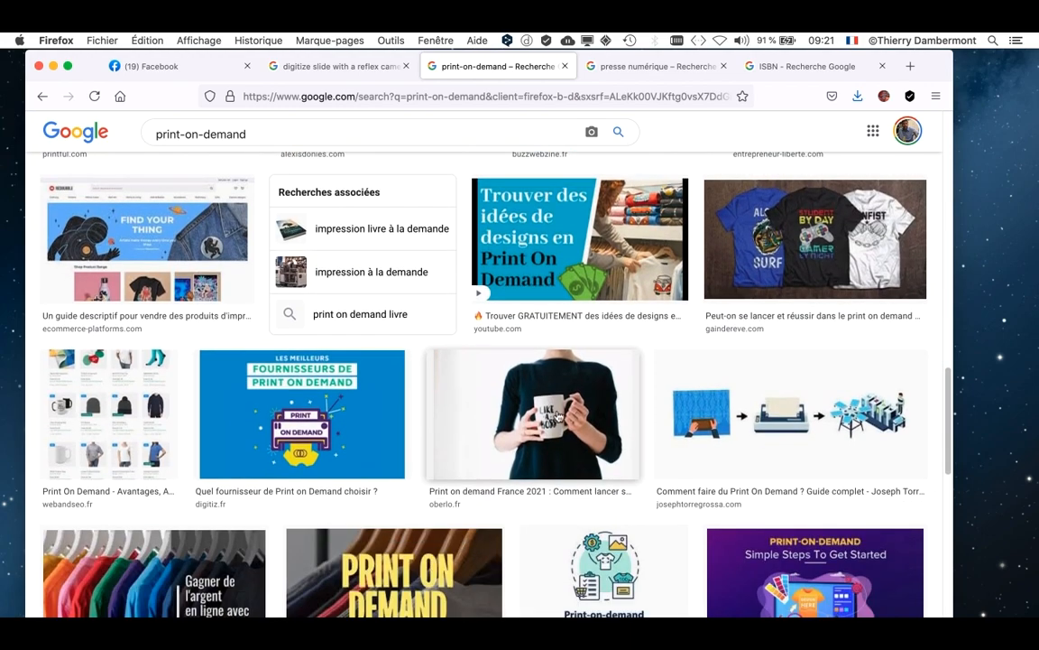
pyautogui.click(503, 376)
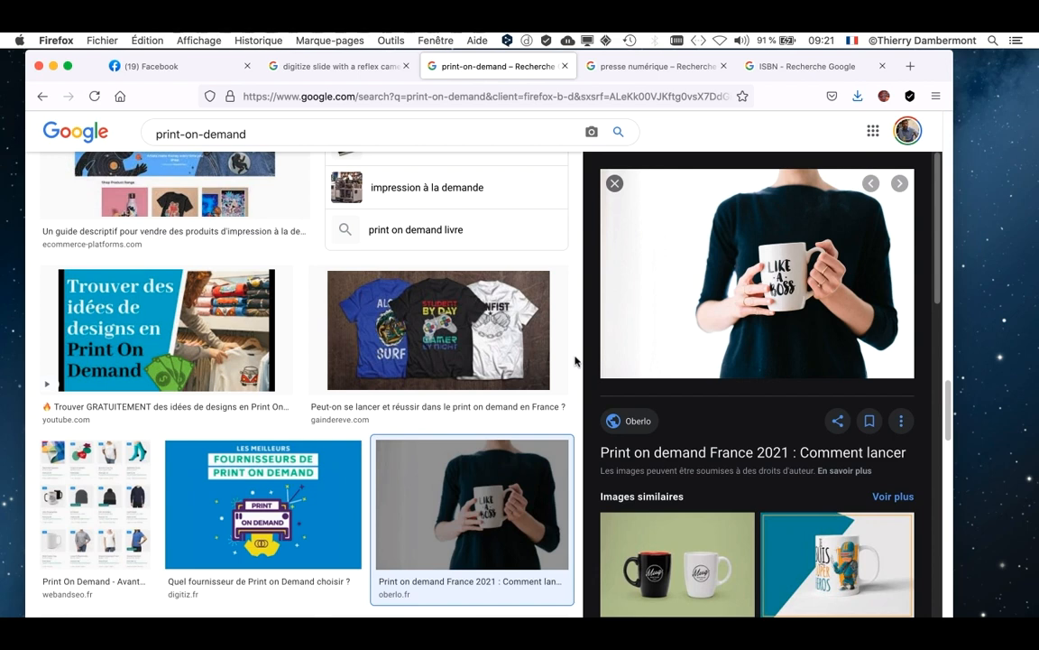
pyautogui.scroll(-5, 574, 361)
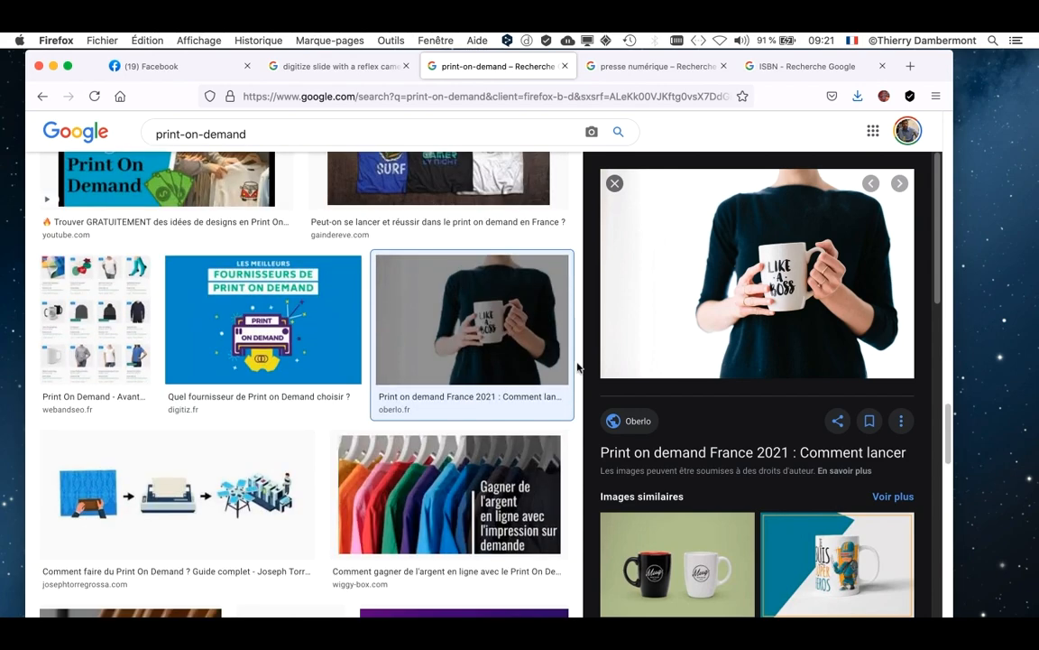
# Step: Examine the remaining print-on-demand image results down to the related searches, and shift the browser window aside
pyautogui.scroll(-3, 575, 475)
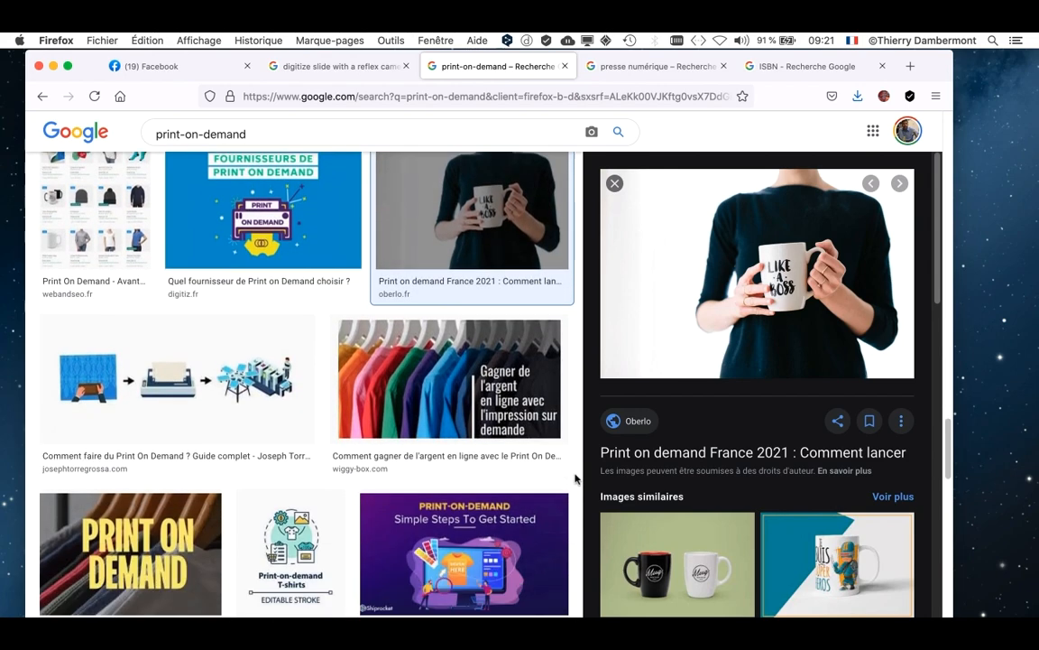
pyautogui.scroll(-8, 575, 479)
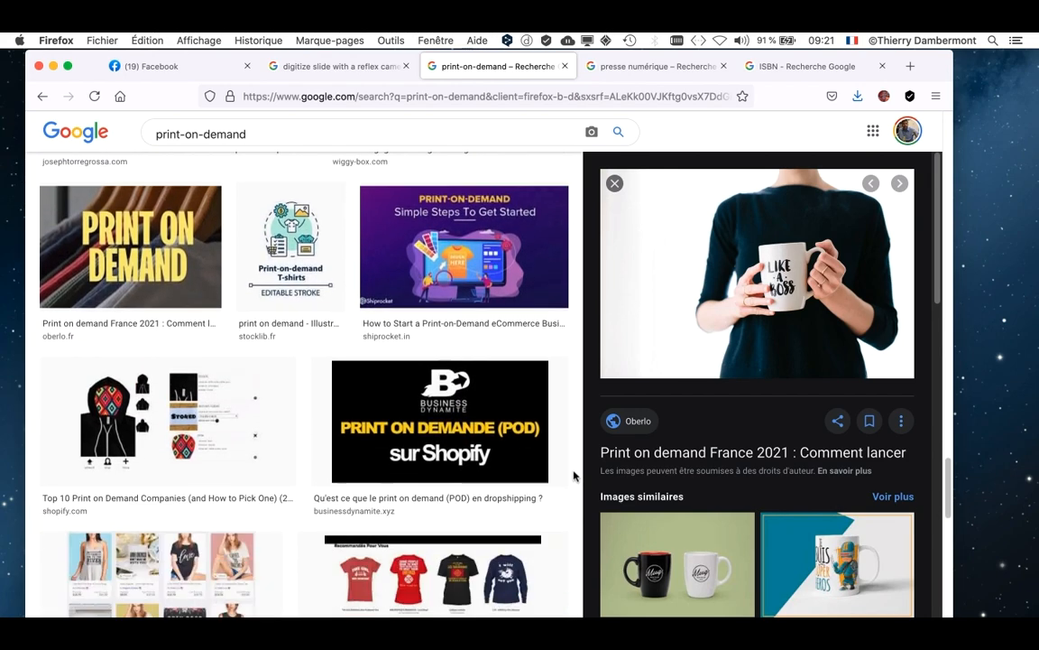
pyautogui.scroll(-2, 574, 475)
pyautogui.scroll(-3, 573, 475)
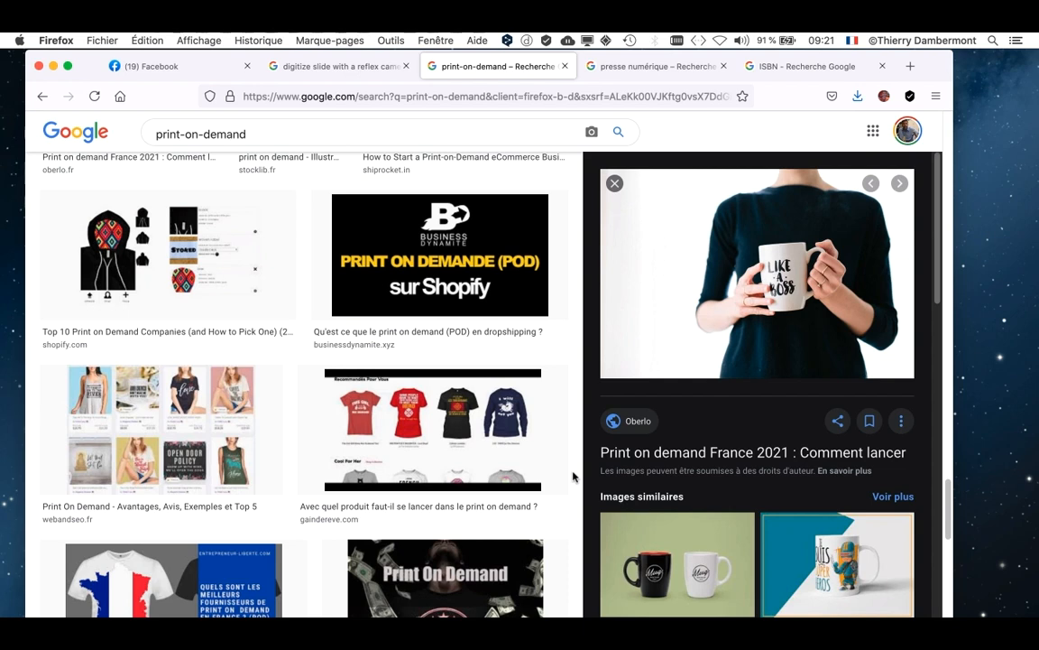
pyautogui.scroll(-3, 573, 476)
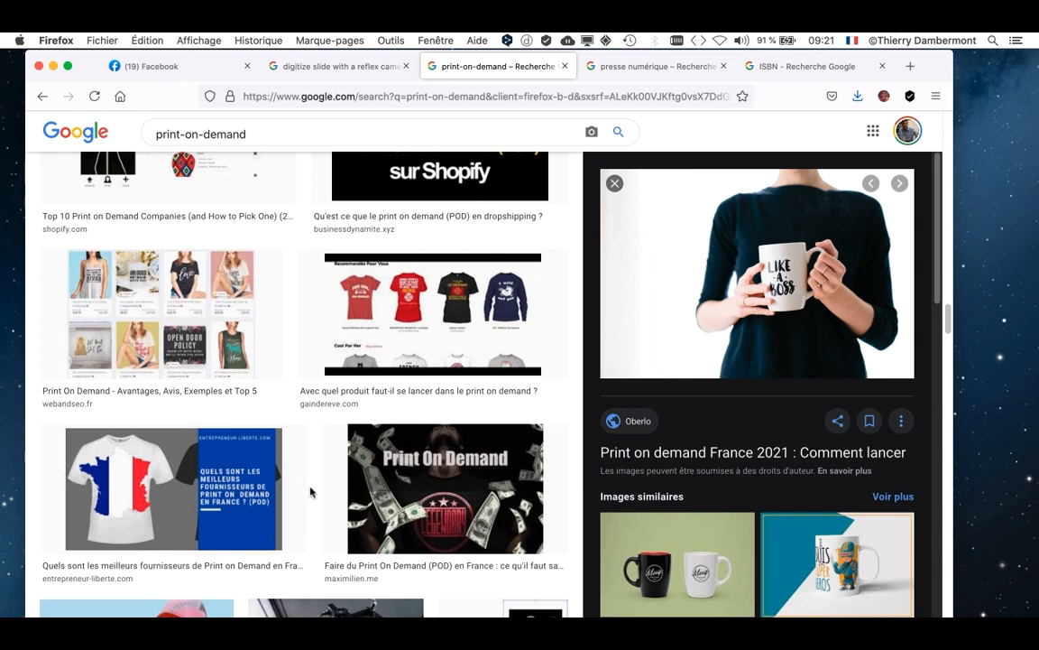
pyautogui.scroll(-8, 311, 492)
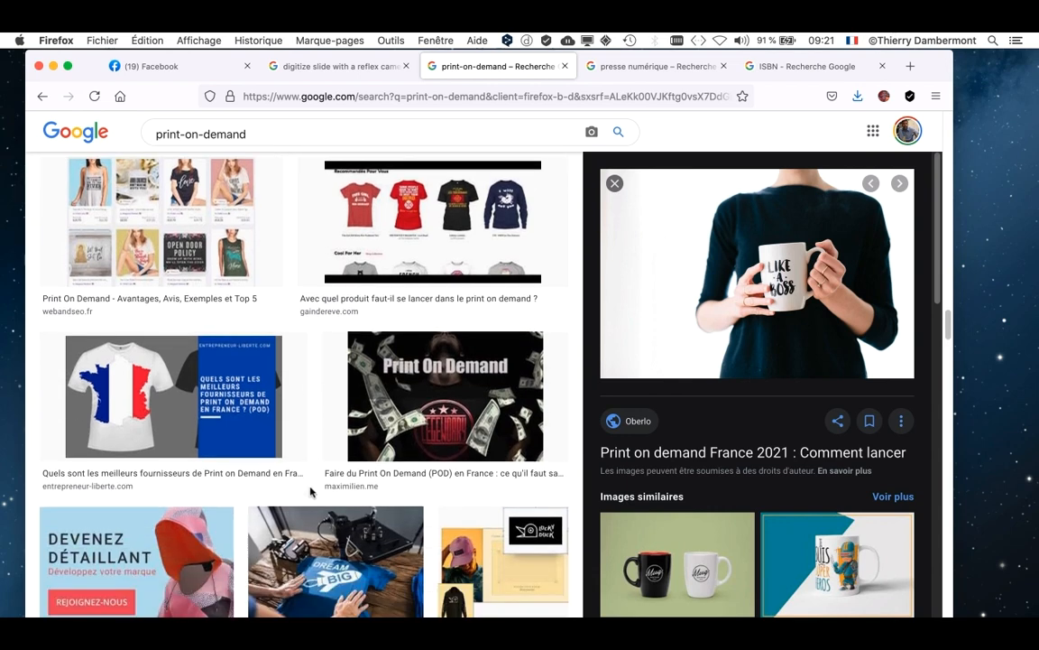
pyautogui.scroll(-5, 312, 502)
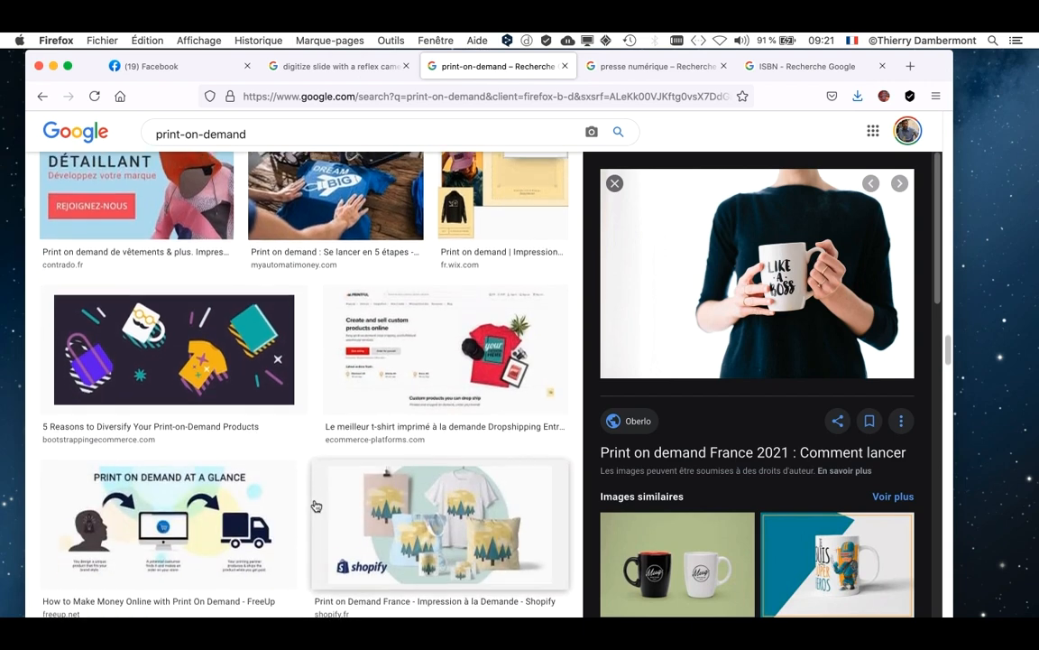
pyautogui.scroll(-5, 311, 523)
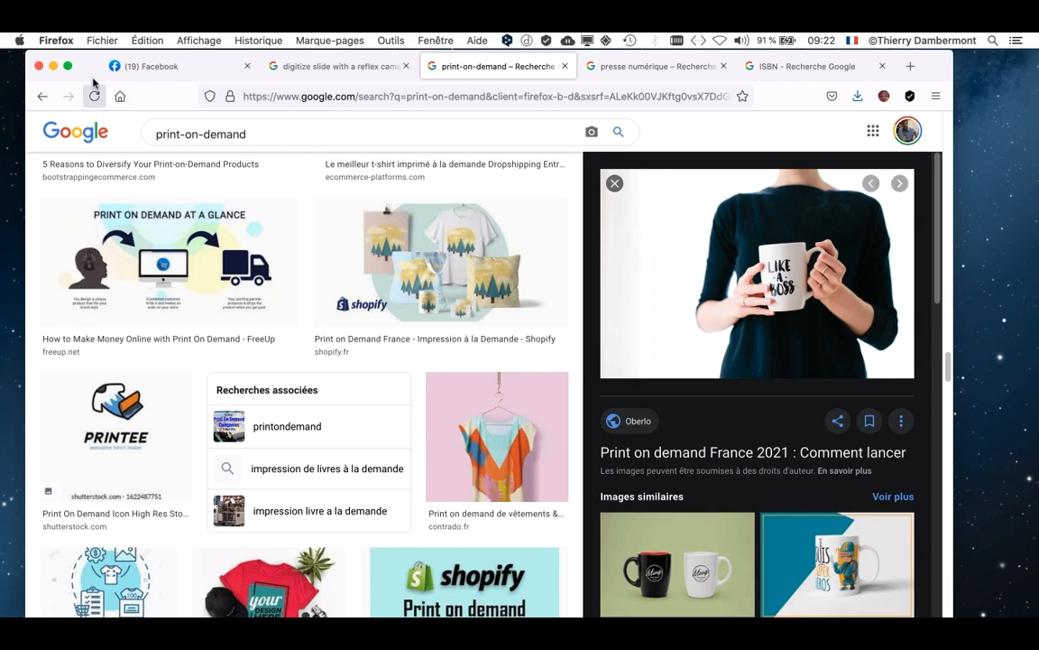
pyautogui.moveTo(94, 66); pyautogui.dragTo(72, 65)
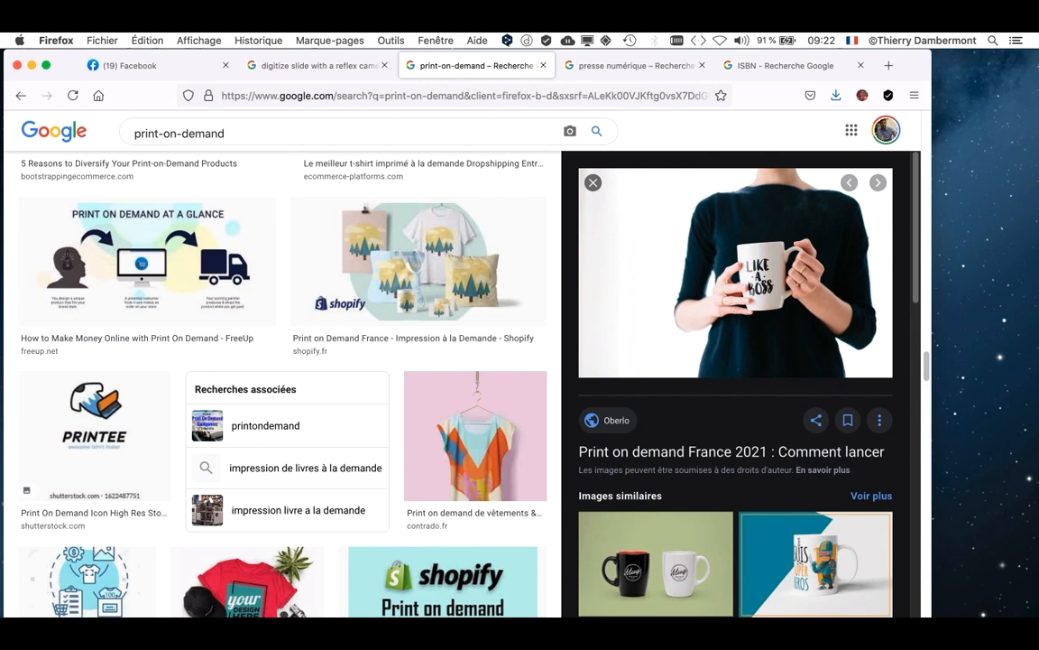
pyautogui.moveTo(932, 379); pyautogui.dragTo(1014, 379)
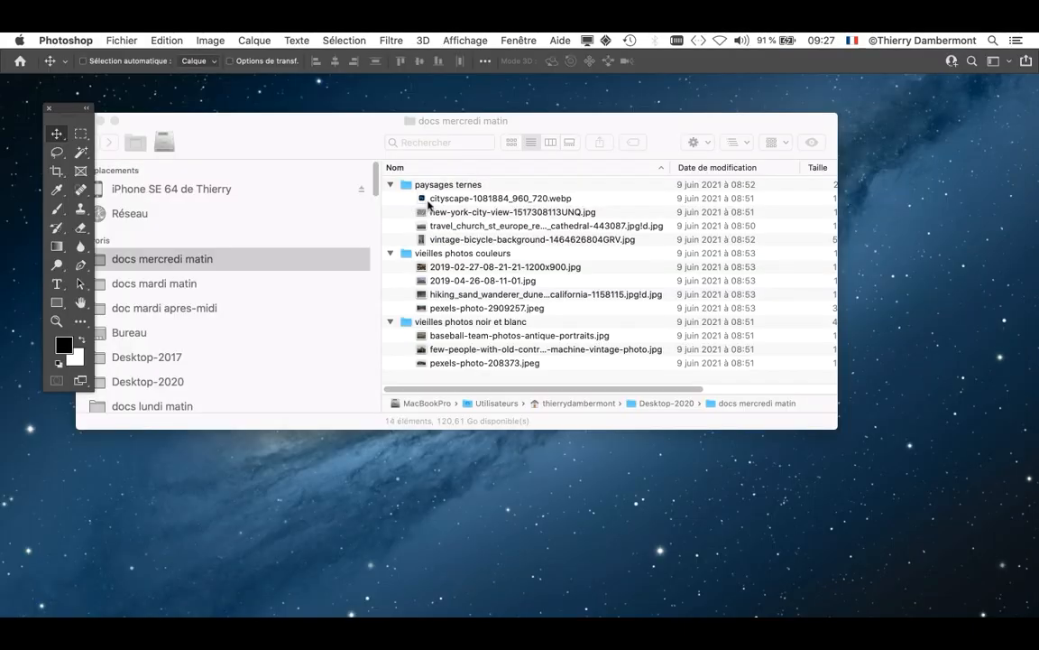
# Step: Switch to Finder, open the "paysages ternes" folder in "docs mercredi matin" and select the cityscape webp file
pyautogui.click(456, 190)
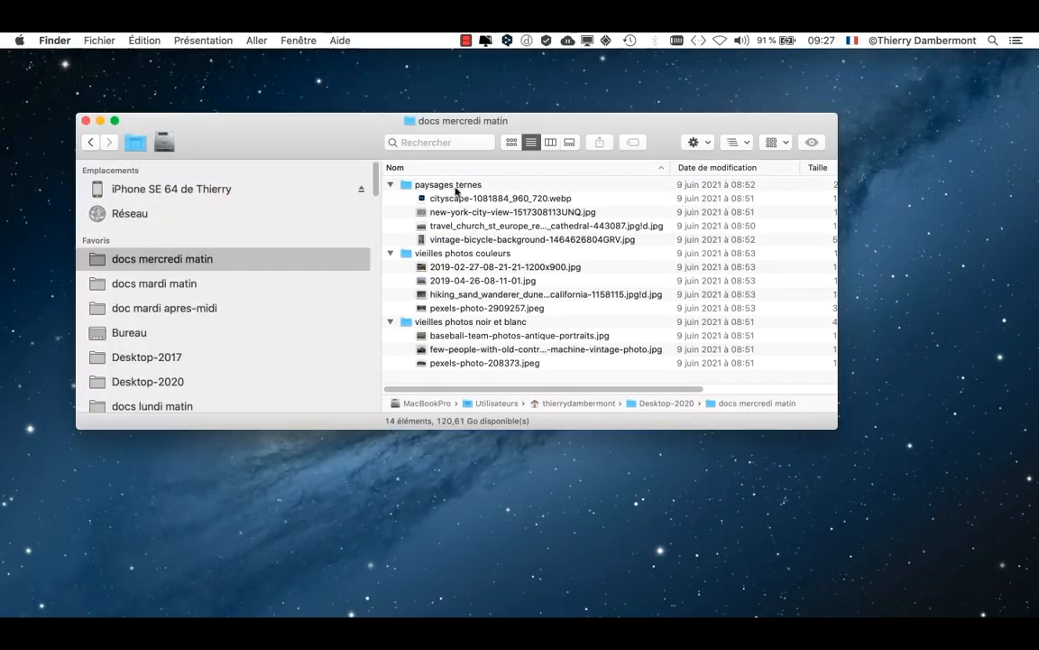
pyautogui.click(455, 186)
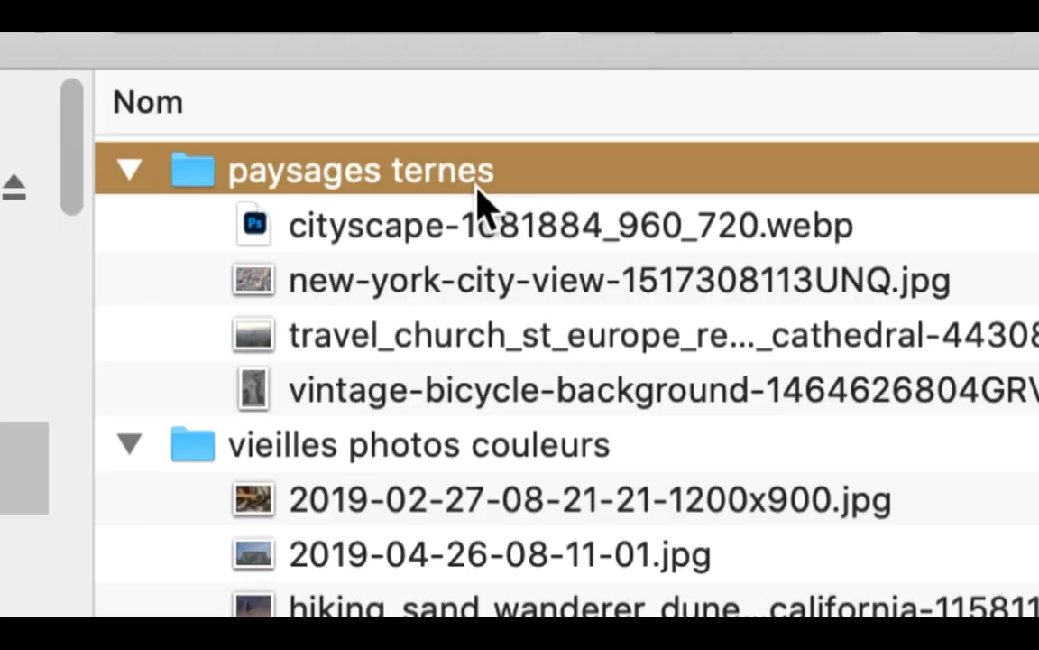
pyautogui.doubleClick(477, 185)
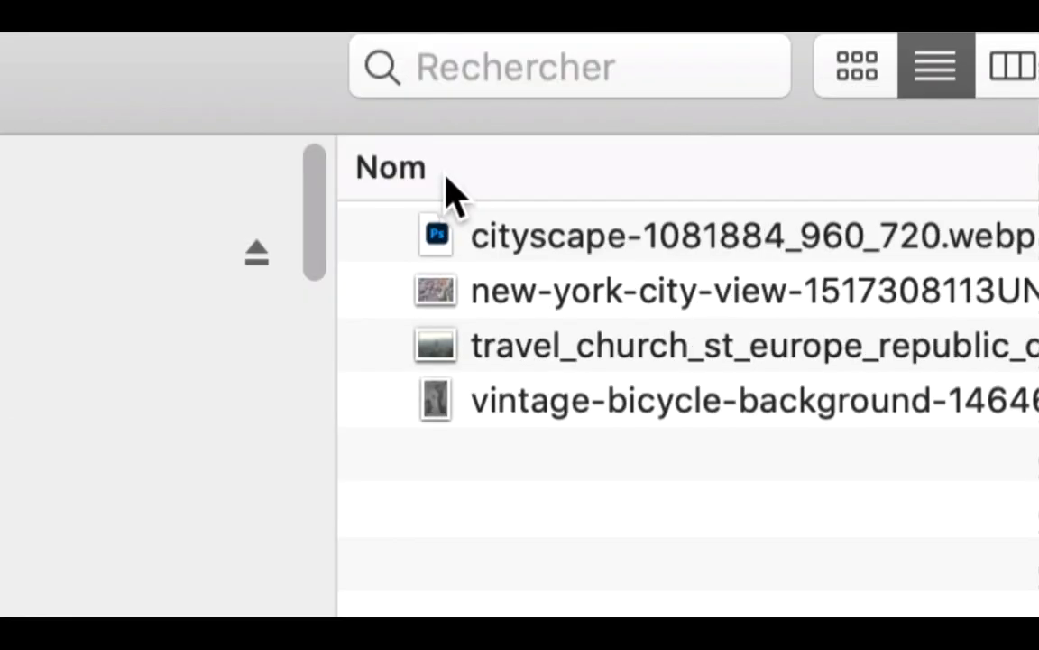
pyautogui.click(519, 237)
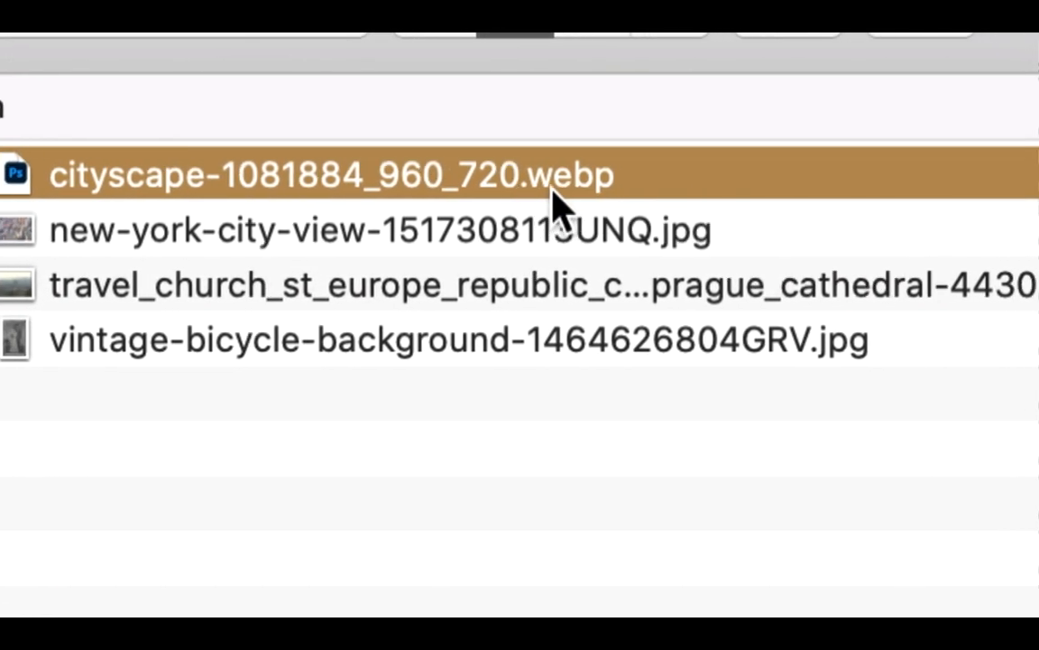
# Step: Widen the file name column and rename the Prague cathedral photo so its name ends in "443087.jpg", removing the trailing "!d.jpg"
pyautogui.click(632, 284)
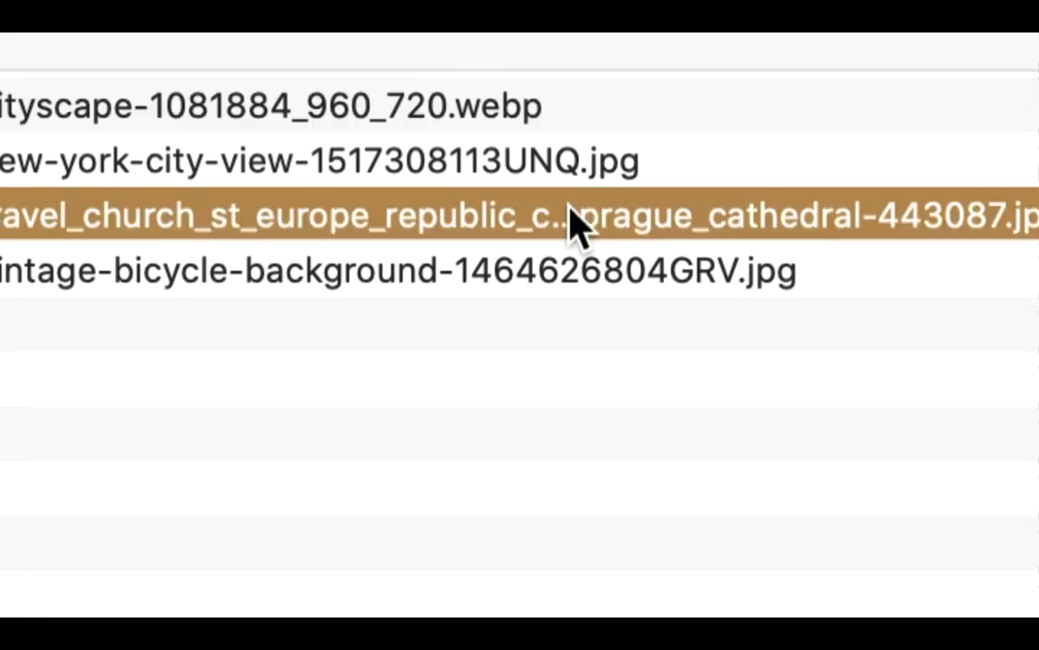
pyautogui.press('Return')
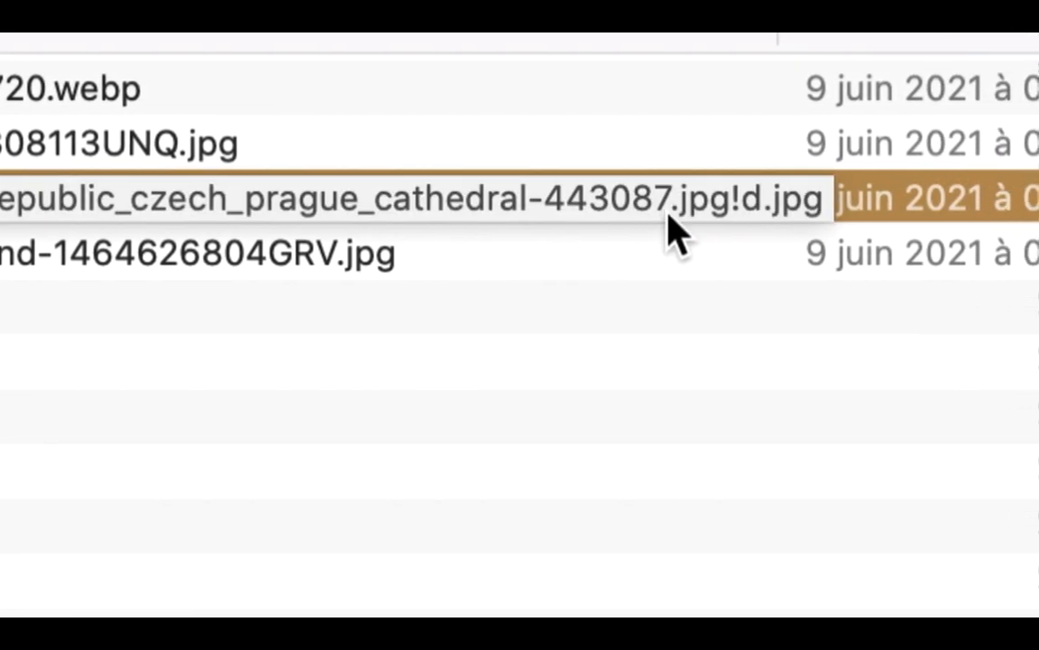
pyautogui.press('Return')
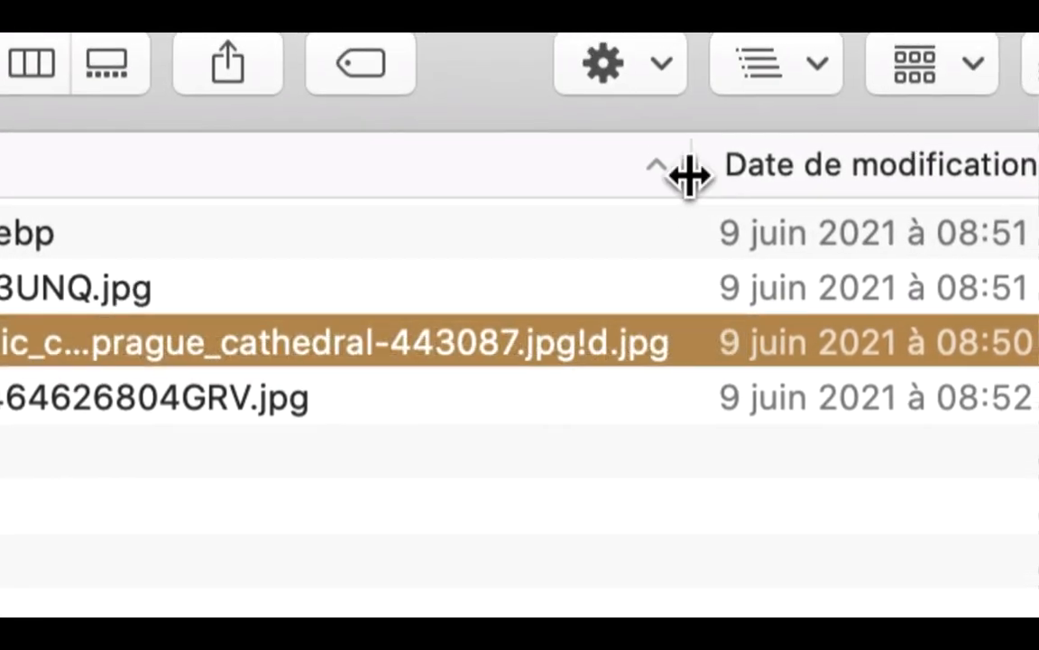
pyautogui.moveTo(691, 174); pyautogui.dragTo(744, 177)
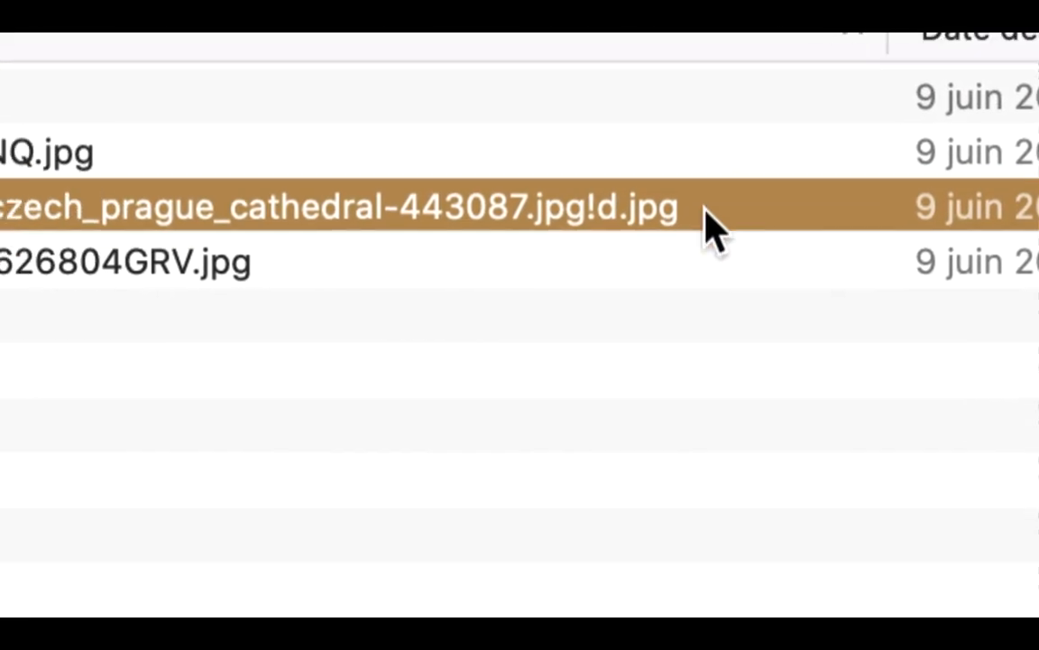
pyautogui.press('Return')
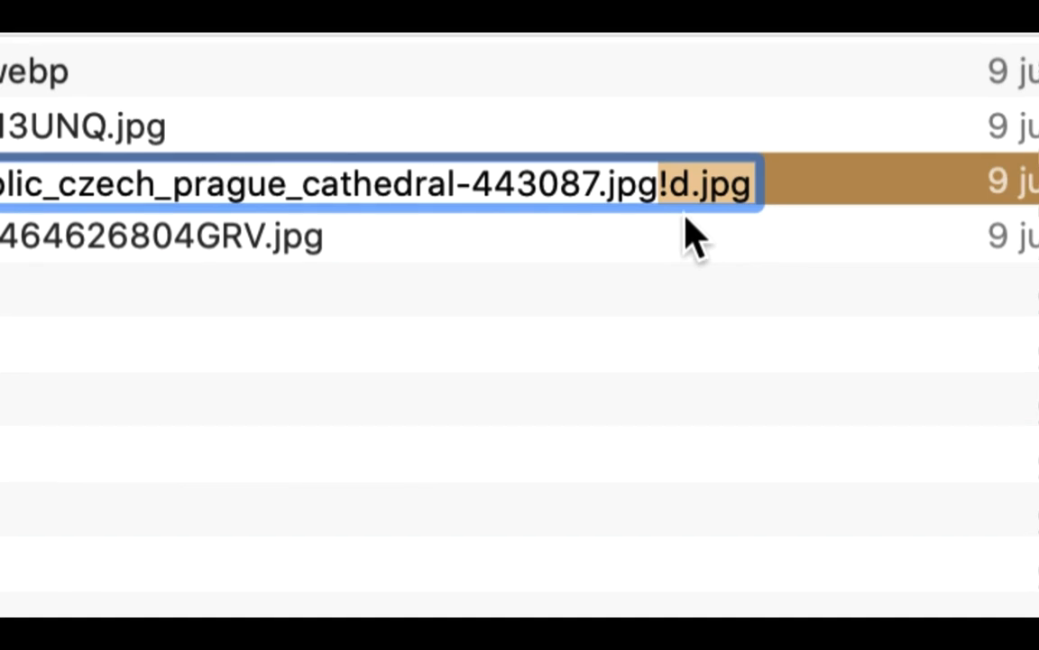
pyautogui.press('BackSpace')
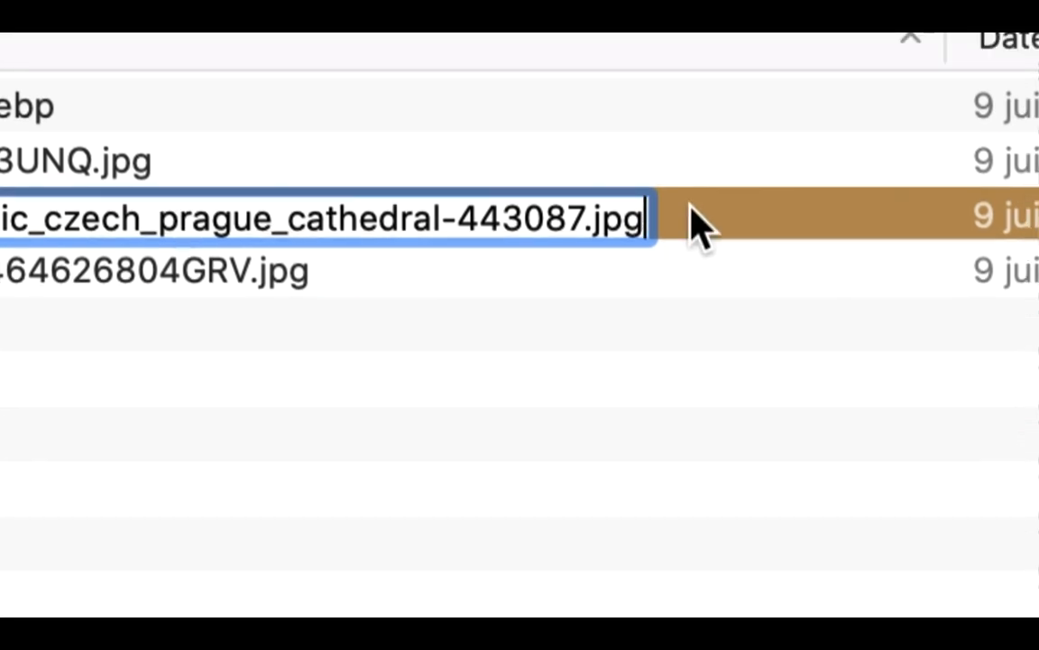
pyautogui.press('Return')
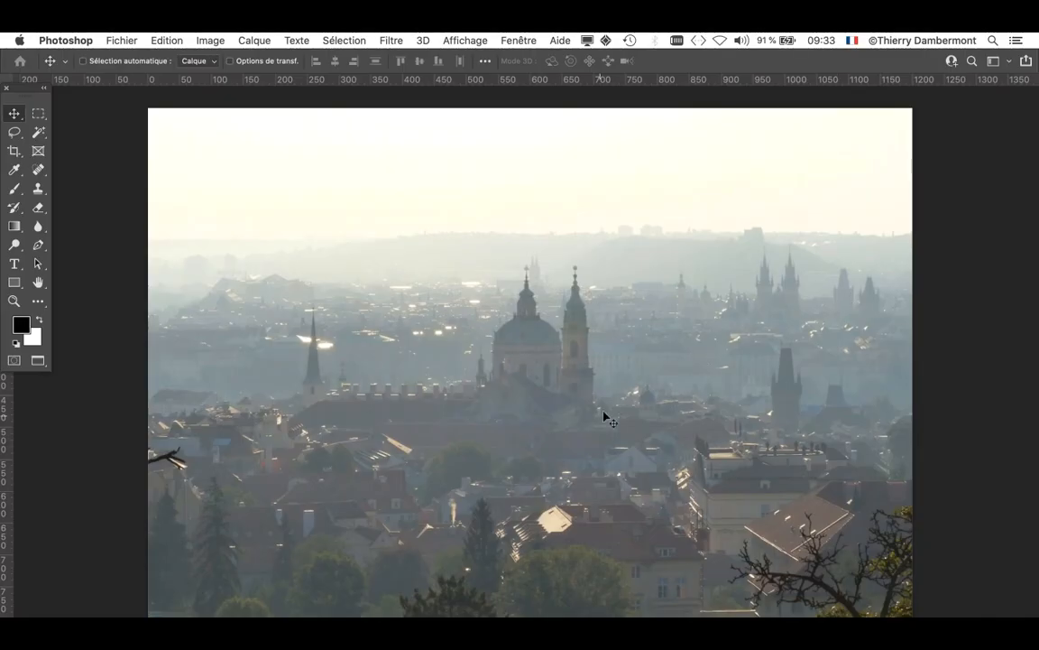
# Step: In Photoshop, show the Layers panel, make it wider and shorter, and place it over the Prague photo
pyautogui.moveTo(430, 398); pyautogui.dragTo(338, 371)
pyautogui.scroll(-1, 400, 399)
pyautogui.hscroll(2, 343, 379)
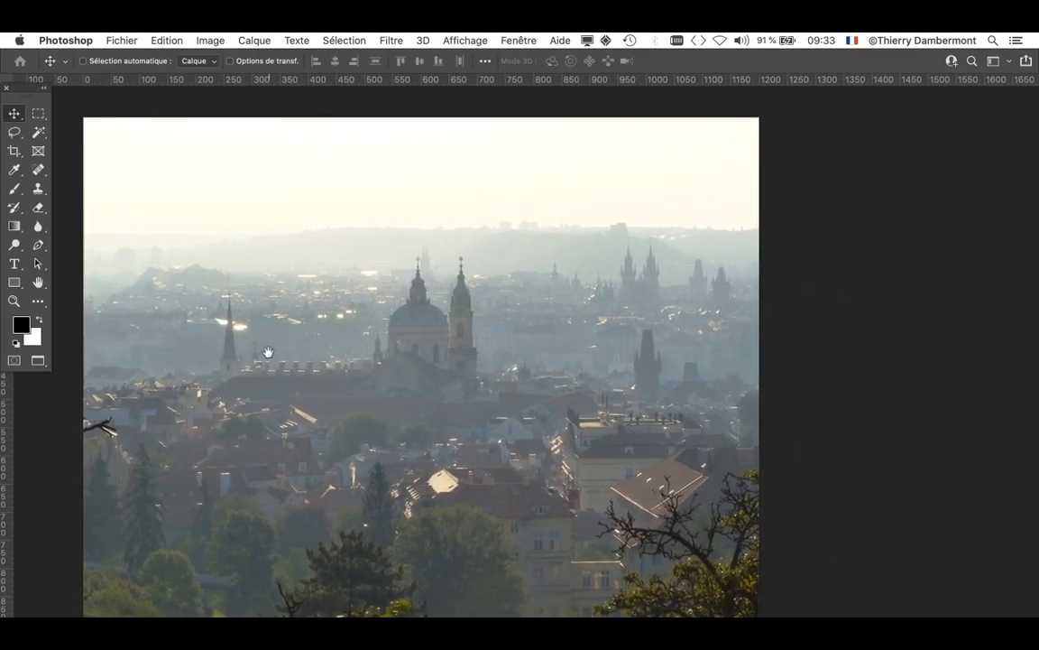
pyautogui.click(517, 40)
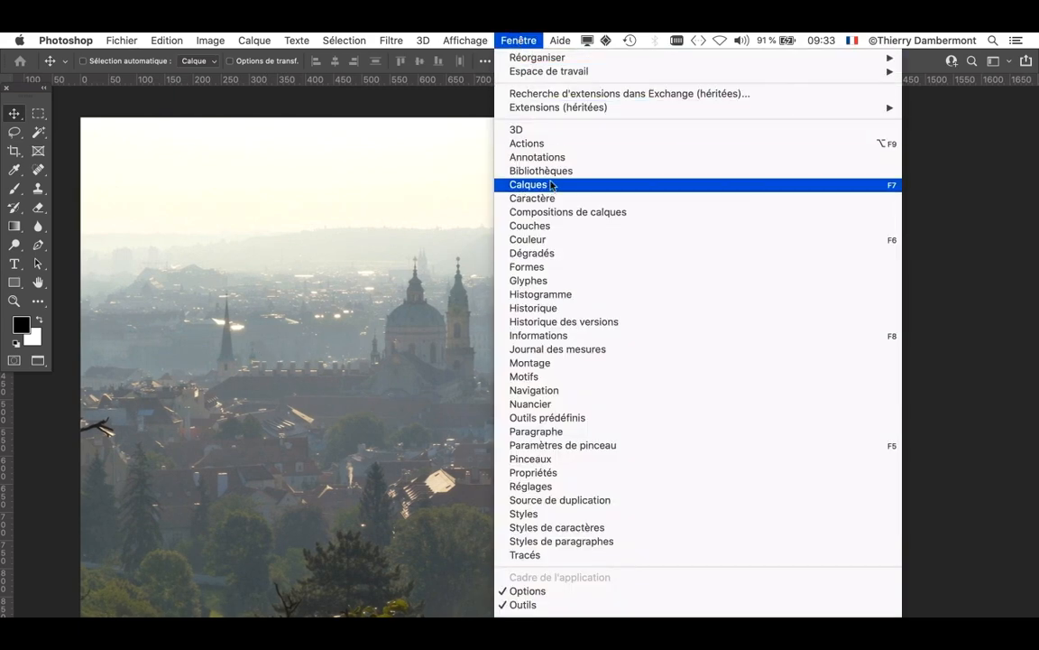
pyautogui.click(583, 185)
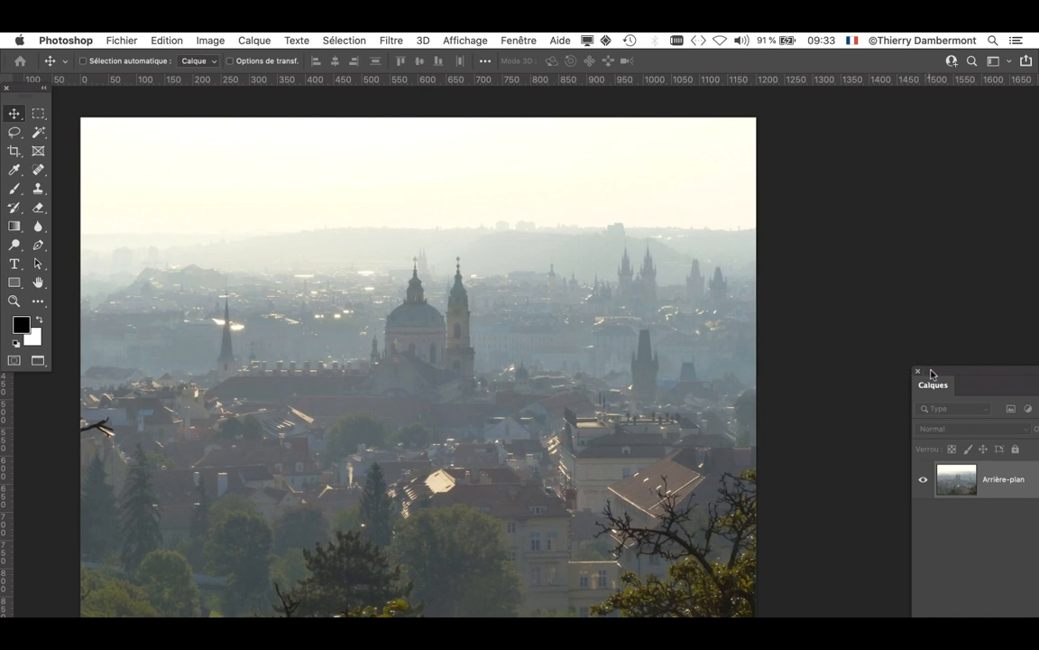
pyautogui.moveTo(931, 369); pyautogui.dragTo(757, 154)
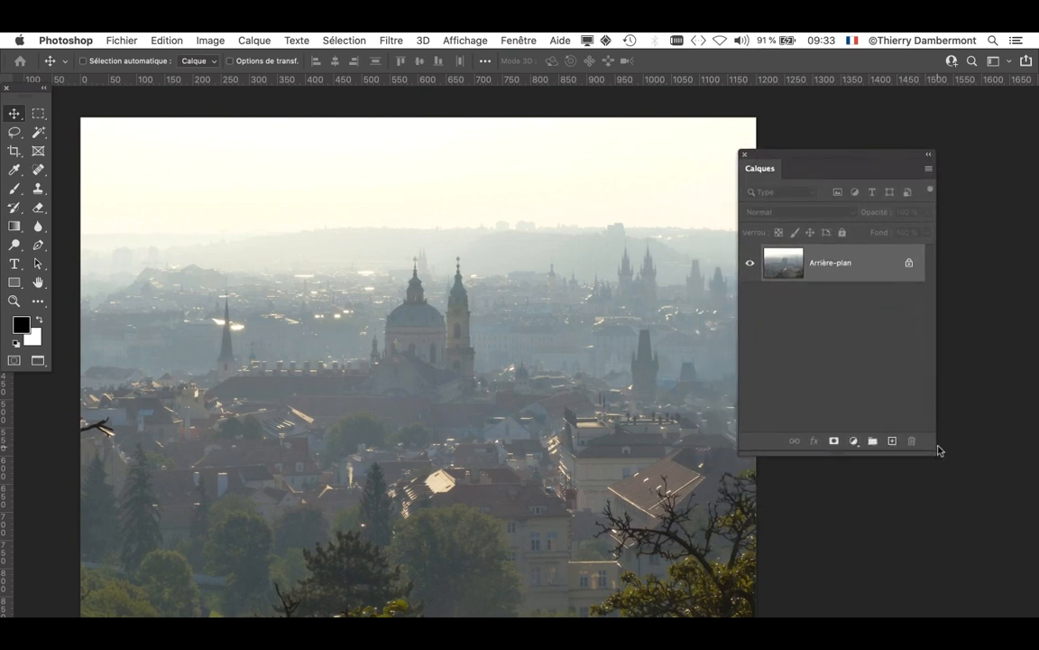
pyautogui.moveTo(937, 451); pyautogui.dragTo(980, 353)
pyautogui.moveTo(848, 171); pyautogui.dragTo(686, 161)
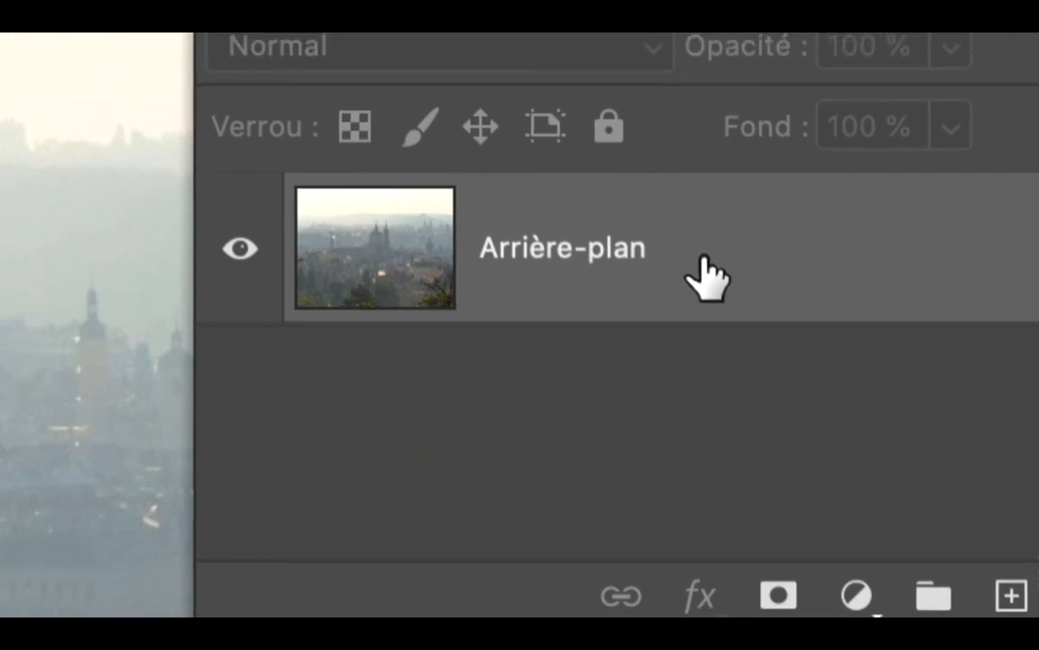
# Step: Convert the Arrière-plan layer to a smart object and move the Layers panel beside the photo
pyautogui.rightClick(707, 275)
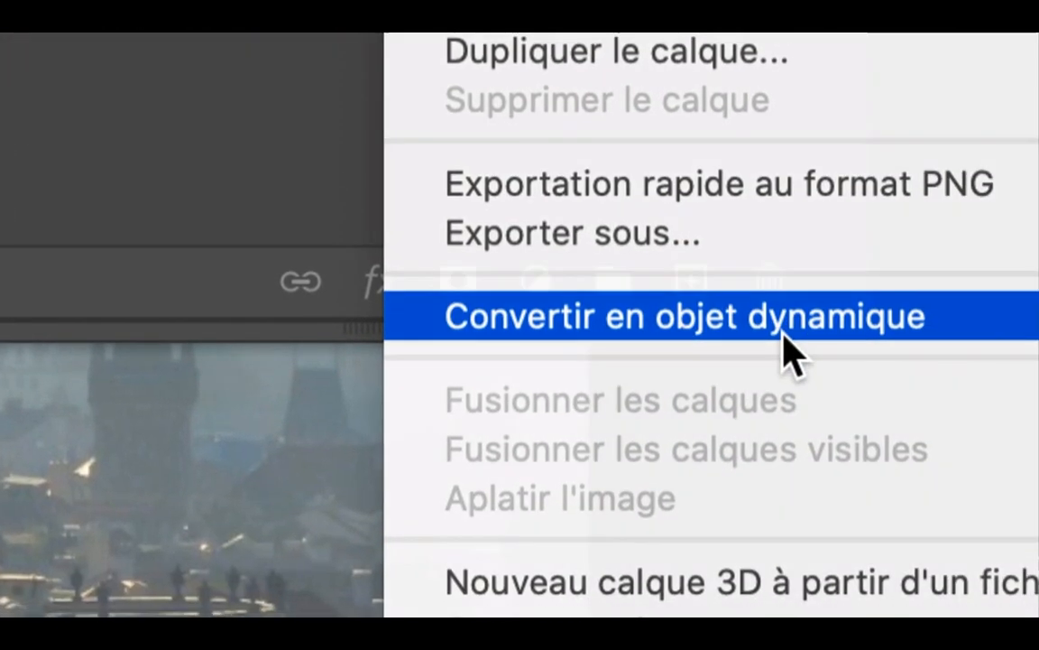
pyautogui.click(781, 334)
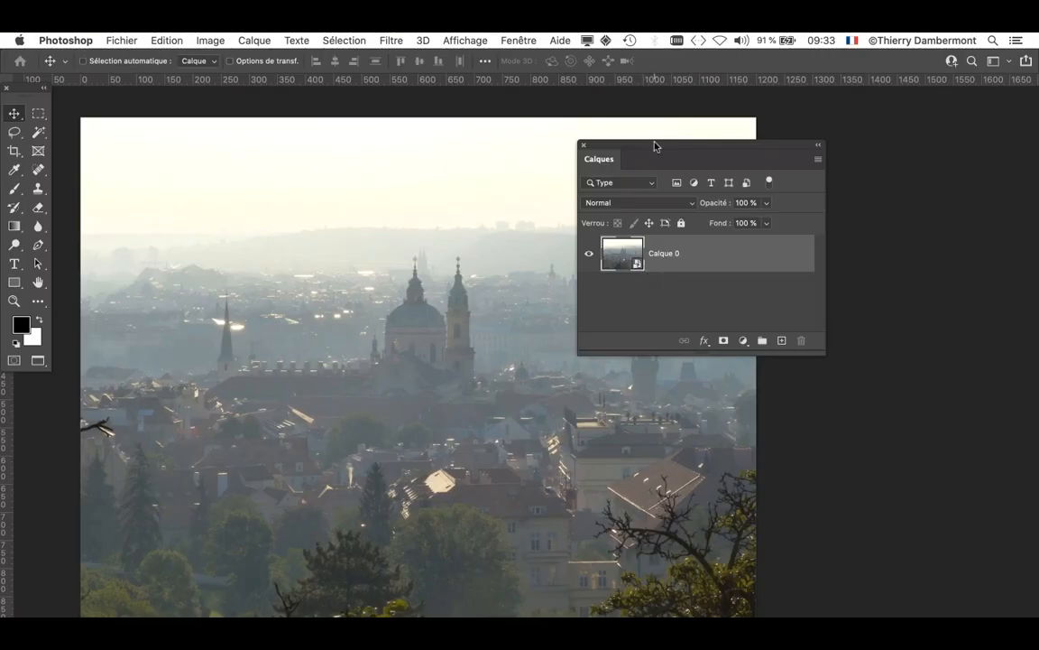
pyautogui.moveTo(655, 146); pyautogui.dragTo(844, 148)
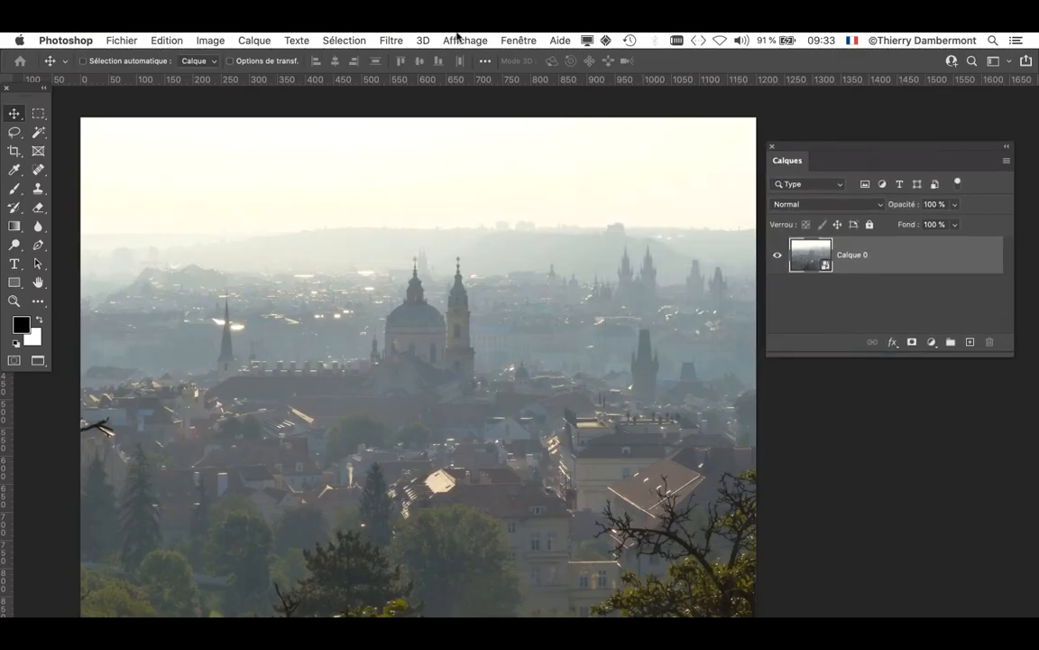
# Step: Apply the Accentuation sharpening filter with its current settings to the smart object layer
pyautogui.click(390, 39)
pyautogui.moveTo(447, 305)
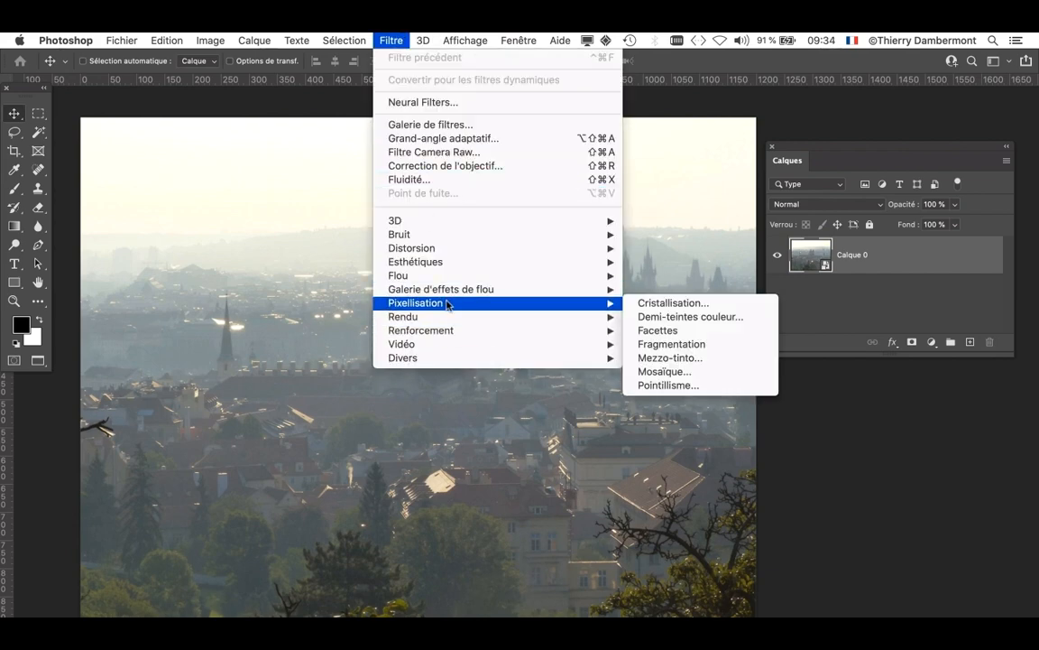
pyautogui.moveTo(441, 331)
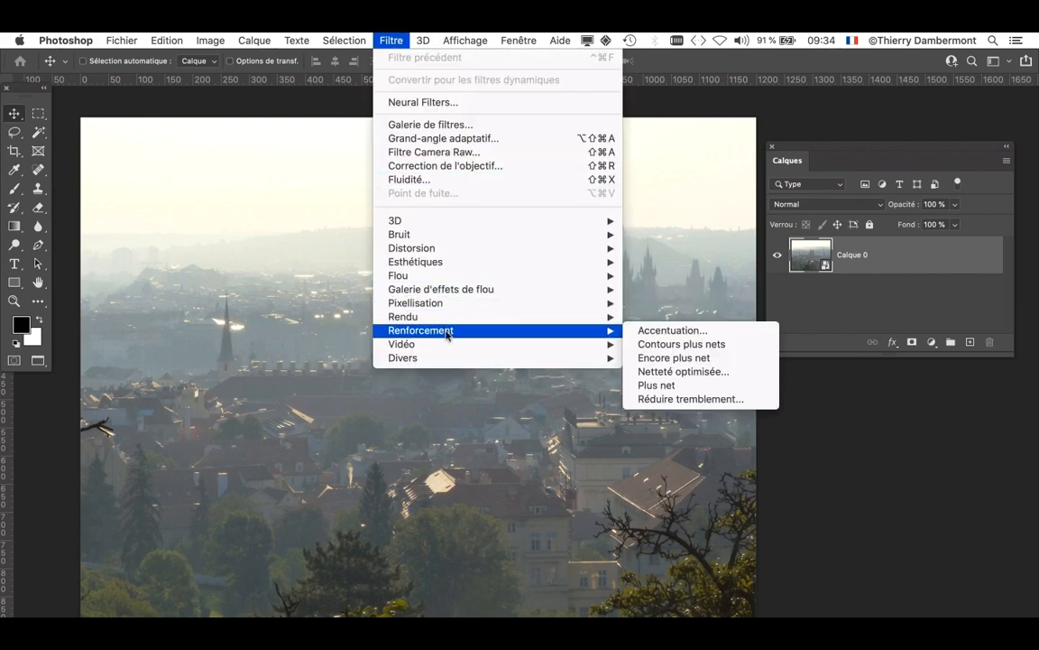
pyautogui.click(717, 336)
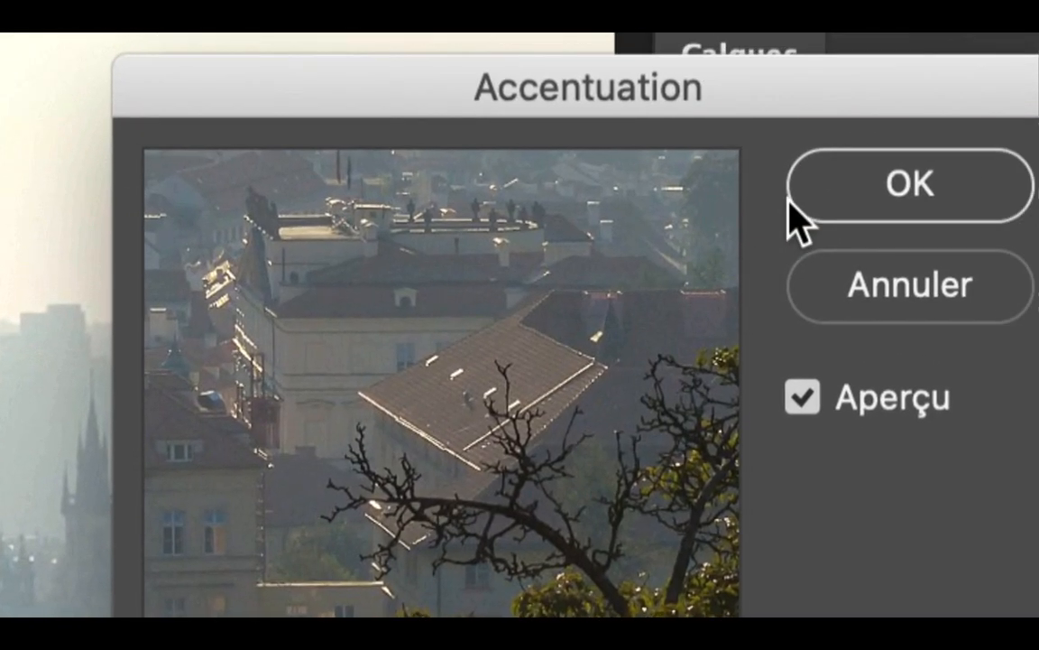
pyautogui.click(822, 195)
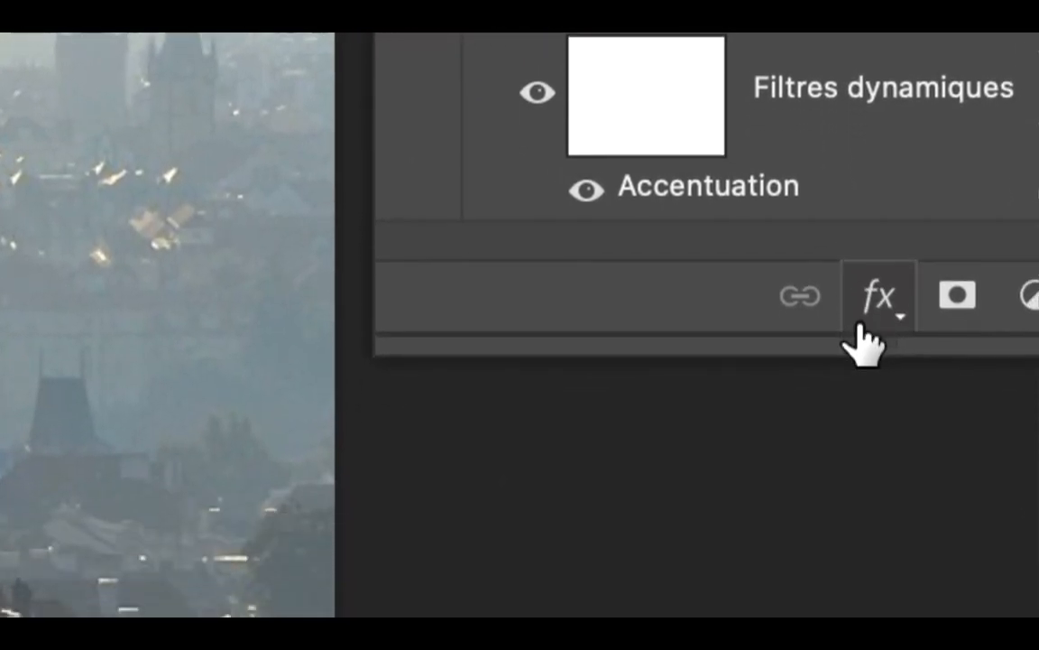
# Step: Lengthen the Layers panel below the Accentuation smart filter and reposition the panel next to the photo
pyautogui.moveTo(854, 346); pyautogui.dragTo(854, 625)
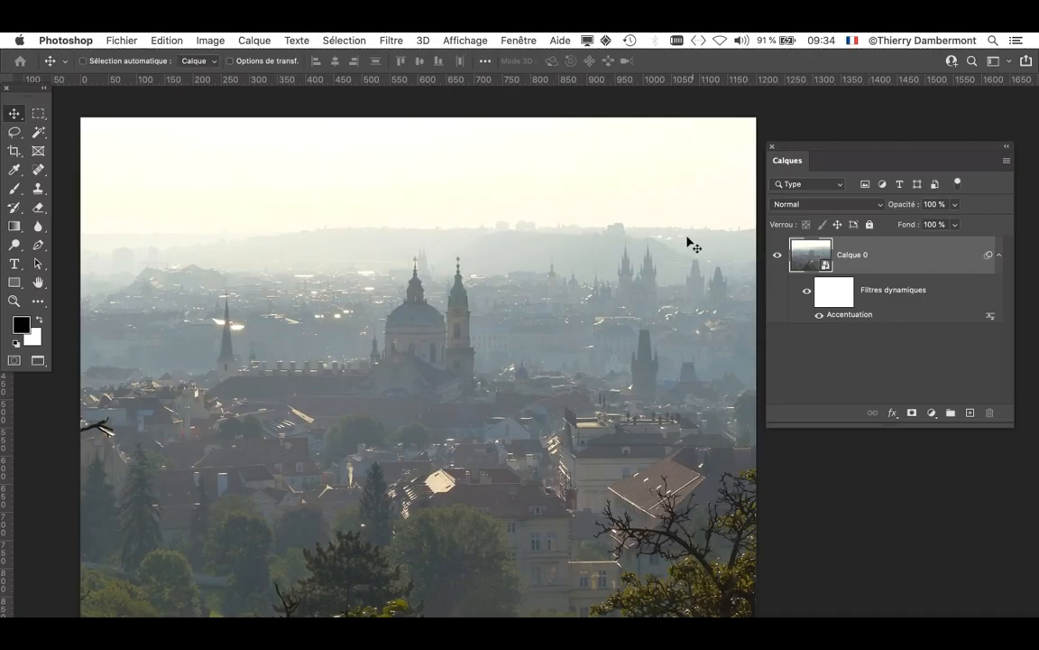
pyautogui.moveTo(421, 260); pyautogui.dragTo(399, 239)
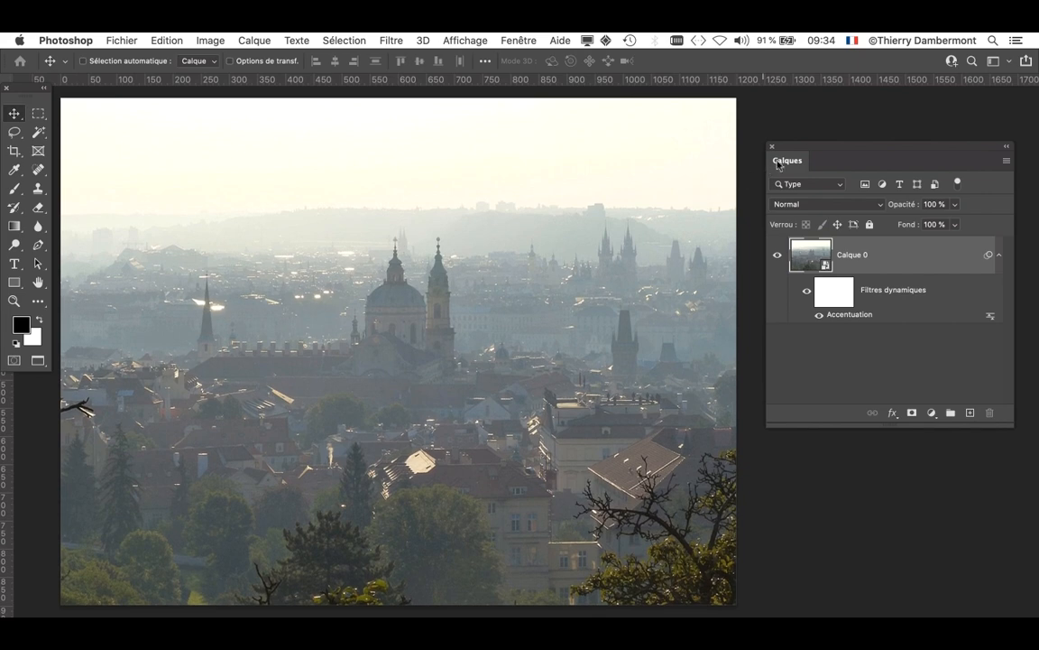
pyautogui.moveTo(806, 149); pyautogui.dragTo(764, 123)
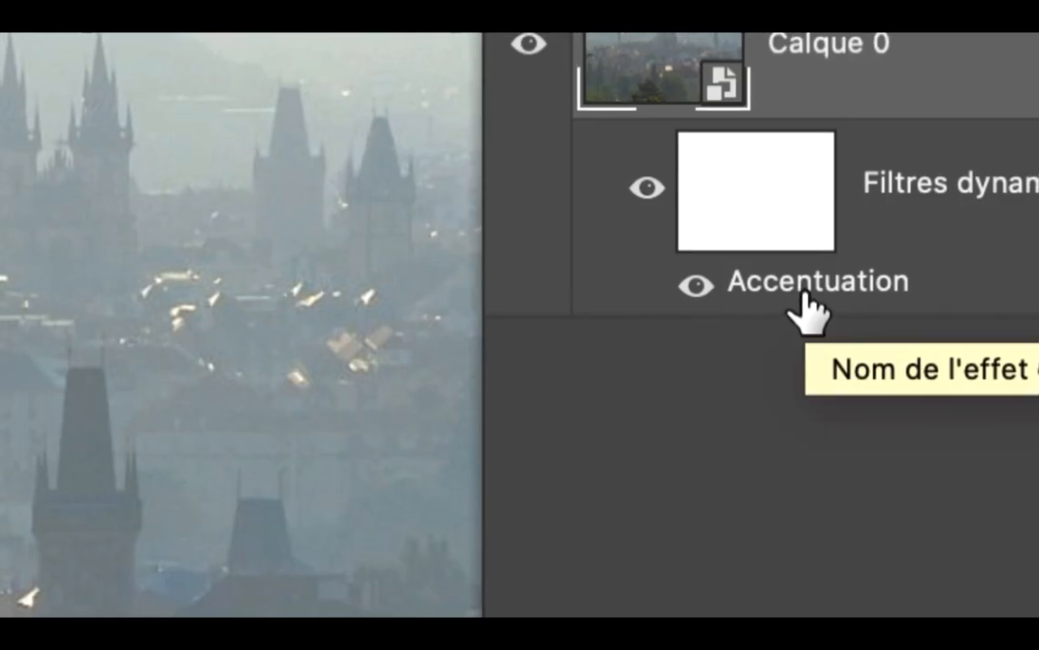
# Step: Reopen the Accentuation smart filter settings and raise Gain to 117 % and Rayon to 709,8 pixels
pyautogui.doubleClick(806, 294)
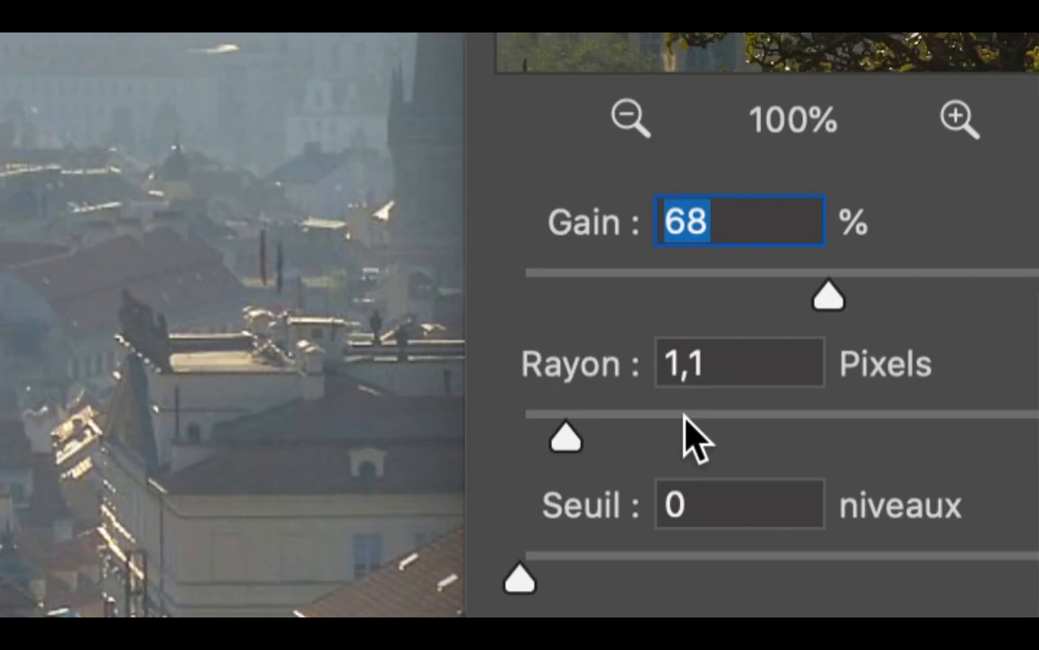
pyautogui.moveTo(687, 420); pyautogui.dragTo(849, 414)
pyautogui.moveTo(629, 293); pyautogui.dragTo(559, 289)
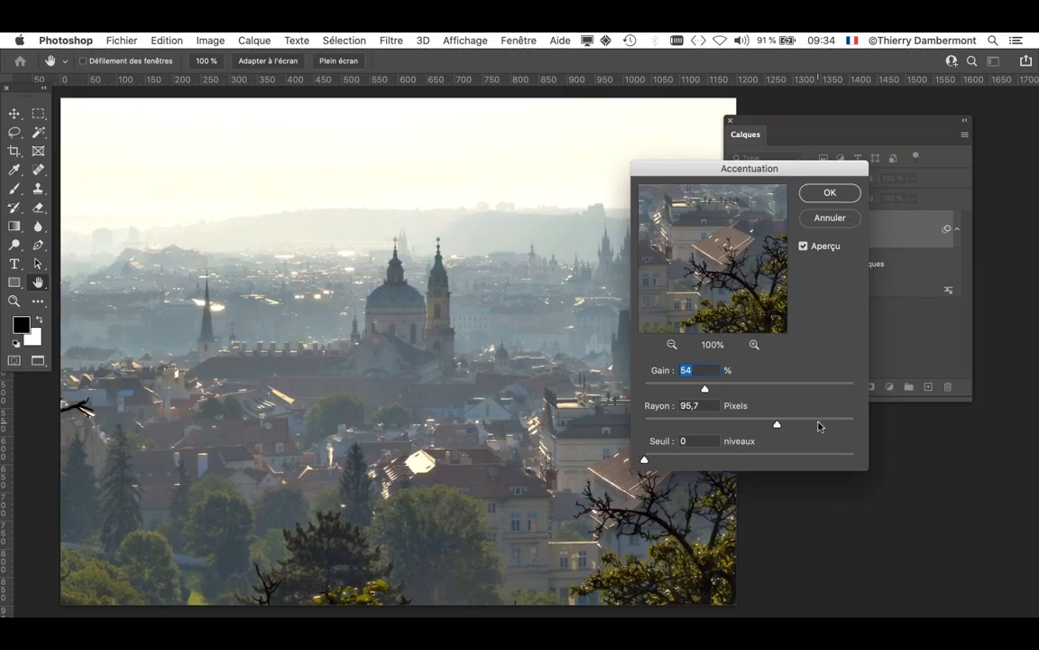
pyautogui.click(820, 424)
pyautogui.click(766, 388)
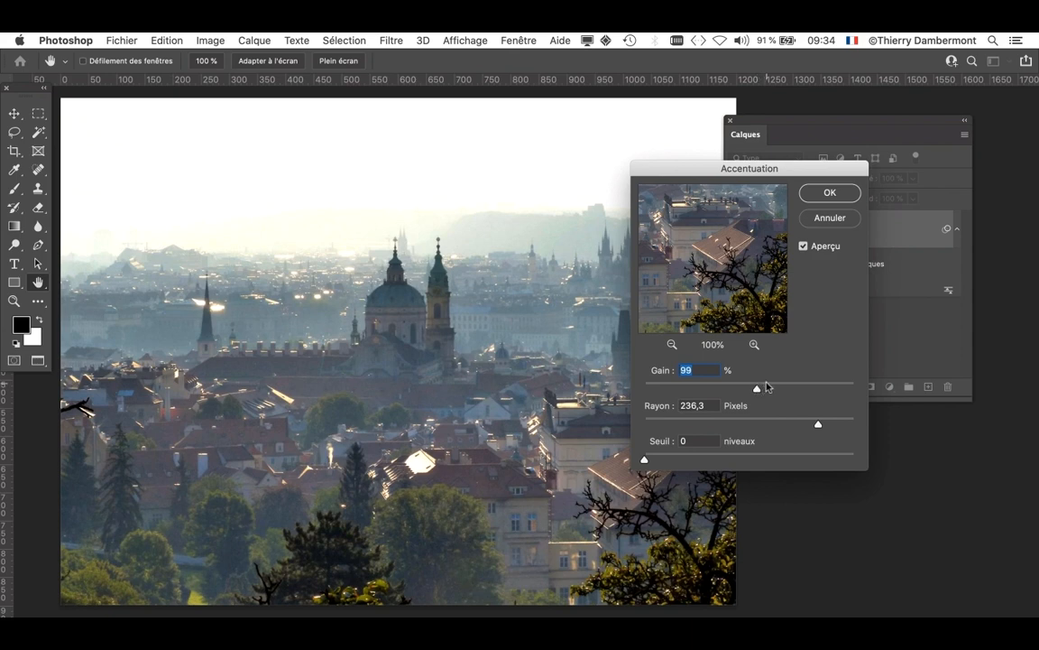
pyautogui.moveTo(766, 388); pyautogui.dragTo(768, 388)
pyautogui.click(846, 424)
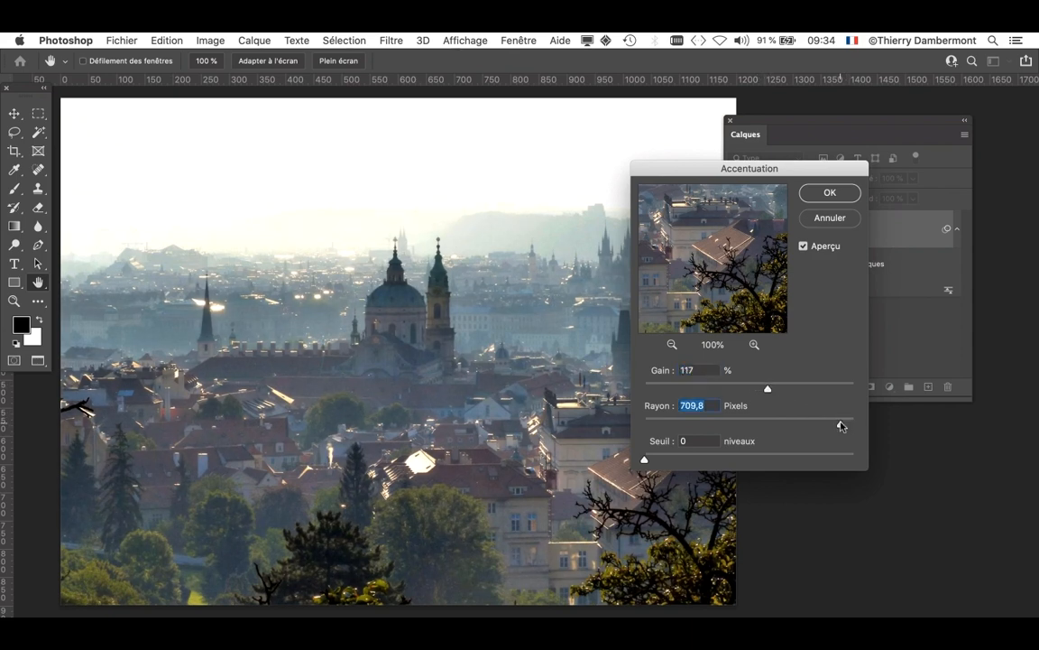
# Step: Fine-tune the Accentuation filter to a Gain of about 176 % and a Rayon of about 450 pixels, and apply it
pyautogui.click(781, 388)
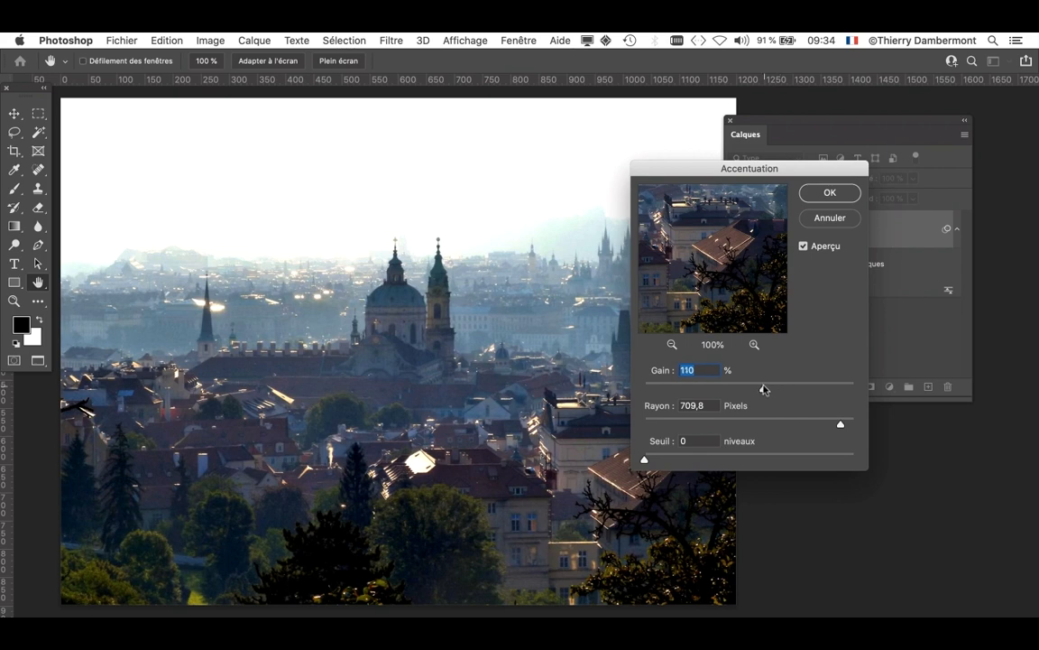
pyautogui.moveTo(781, 389); pyautogui.dragTo(791, 391)
pyautogui.moveTo(791, 390); pyautogui.dragTo(783, 389)
pyautogui.moveTo(837, 423); pyautogui.dragTo(836, 424)
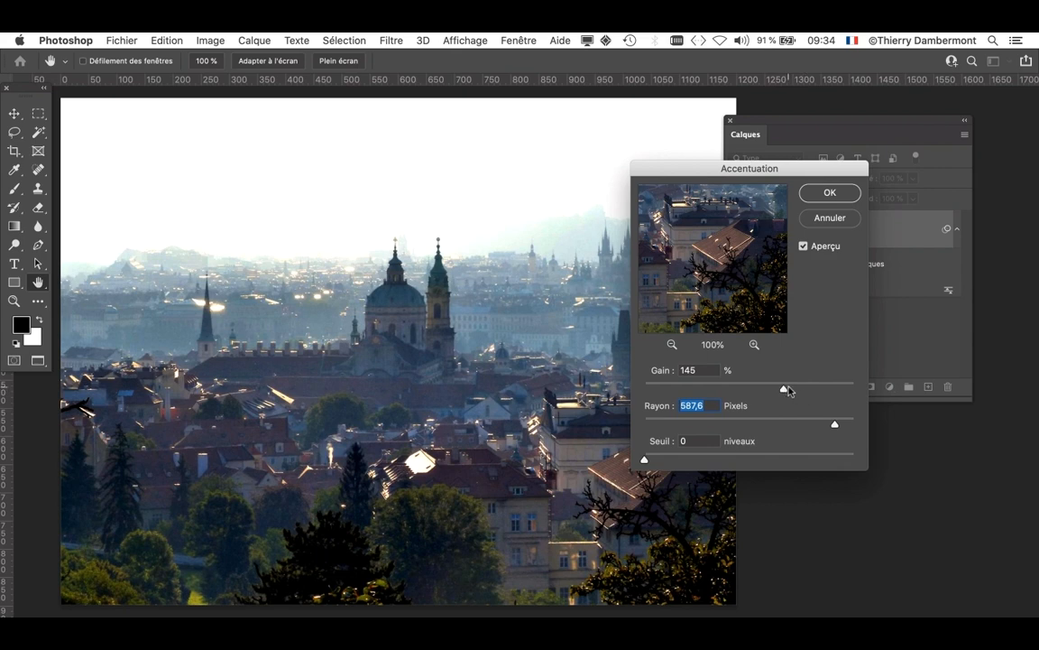
pyautogui.moveTo(785, 389); pyautogui.dragTo(791, 391)
pyautogui.moveTo(838, 425); pyautogui.dragTo(828, 424)
pyautogui.moveTo(790, 390); pyautogui.dragTo(802, 389)
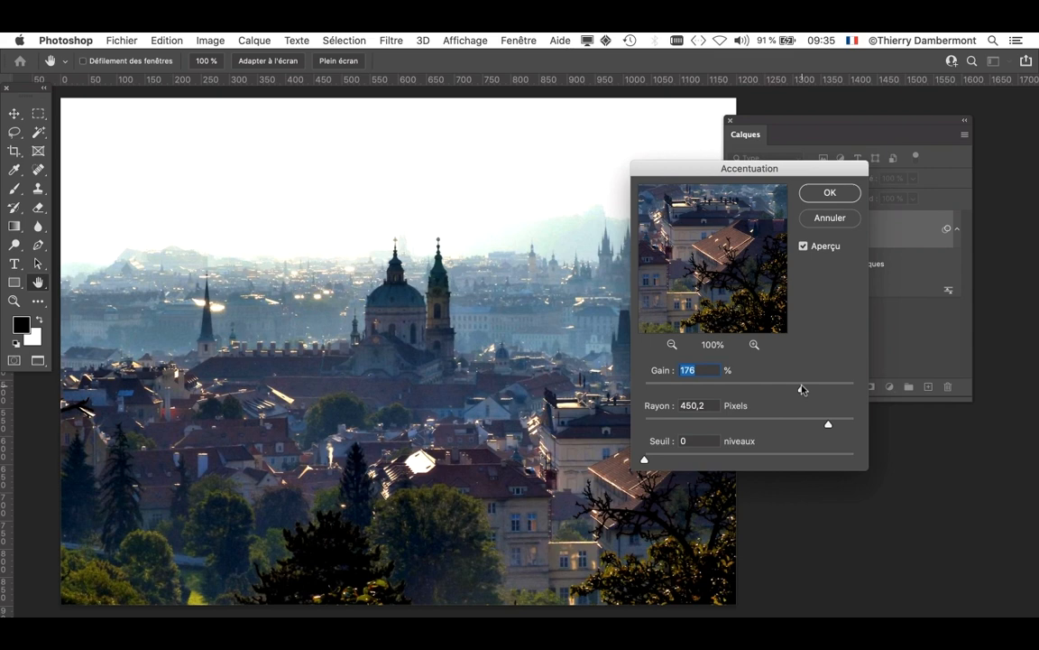
pyautogui.moveTo(802, 389); pyautogui.dragTo(799, 388)
pyautogui.moveTo(828, 424)
pyautogui.mouseDown()
pyautogui.moveTo(806, 426)
pyautogui.moveTo(831, 426)
pyautogui.mouseUp()
pyautogui.click(828, 193)
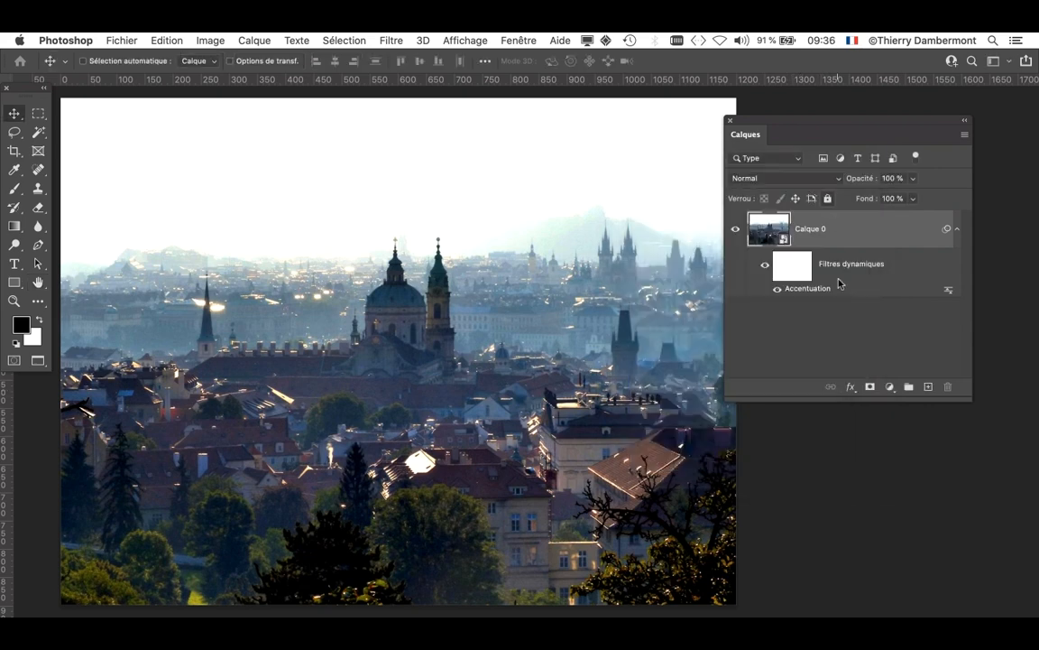
# Step: Toggle the Accentuation smart filter's visibility repeatedly to compare the Prague photo before and after, leaving the filter visible
pyautogui.click(777, 290)
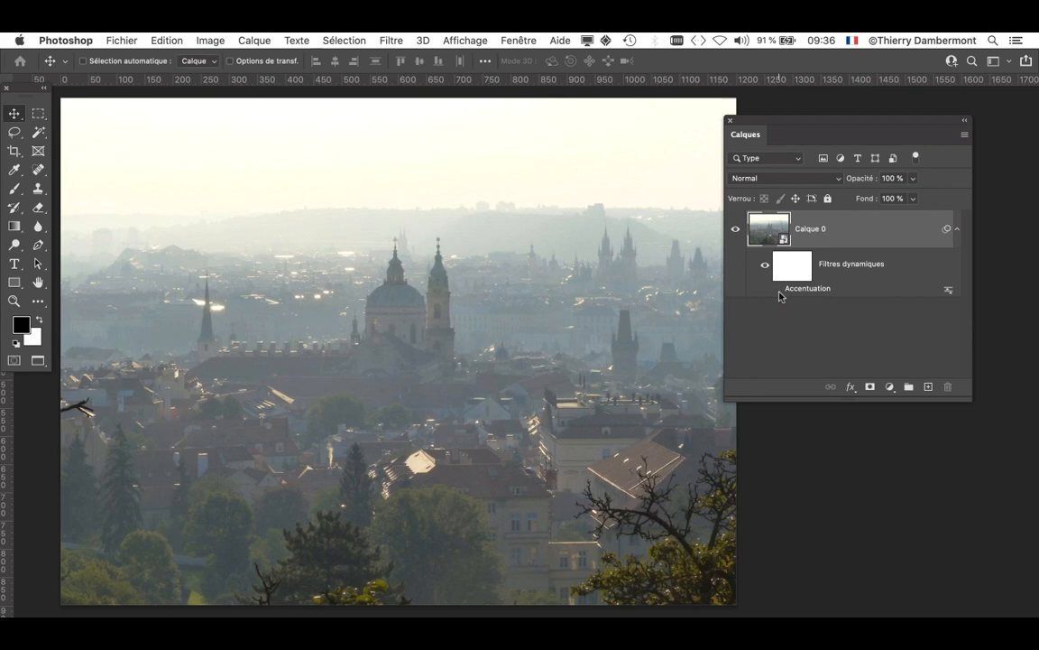
pyautogui.click(778, 290)
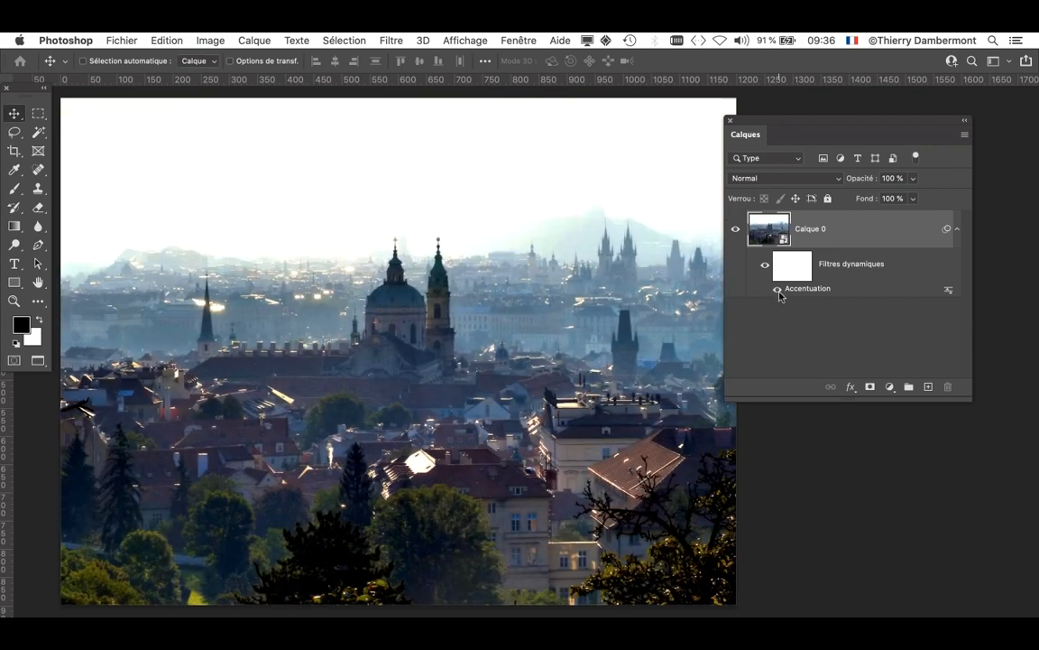
pyautogui.click(778, 289)
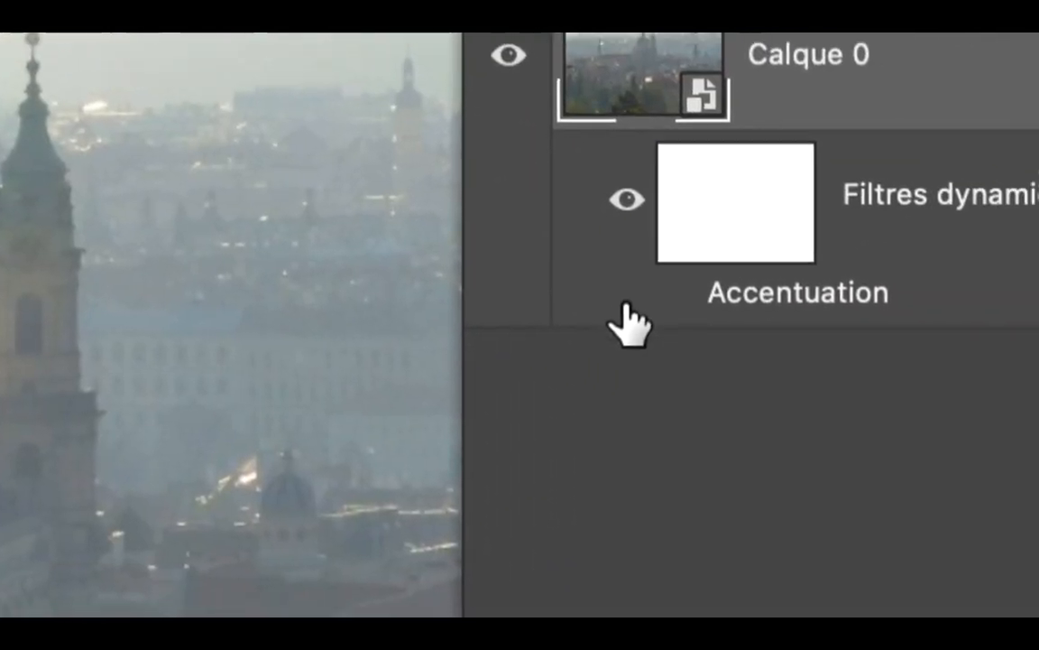
pyautogui.click(661, 301)
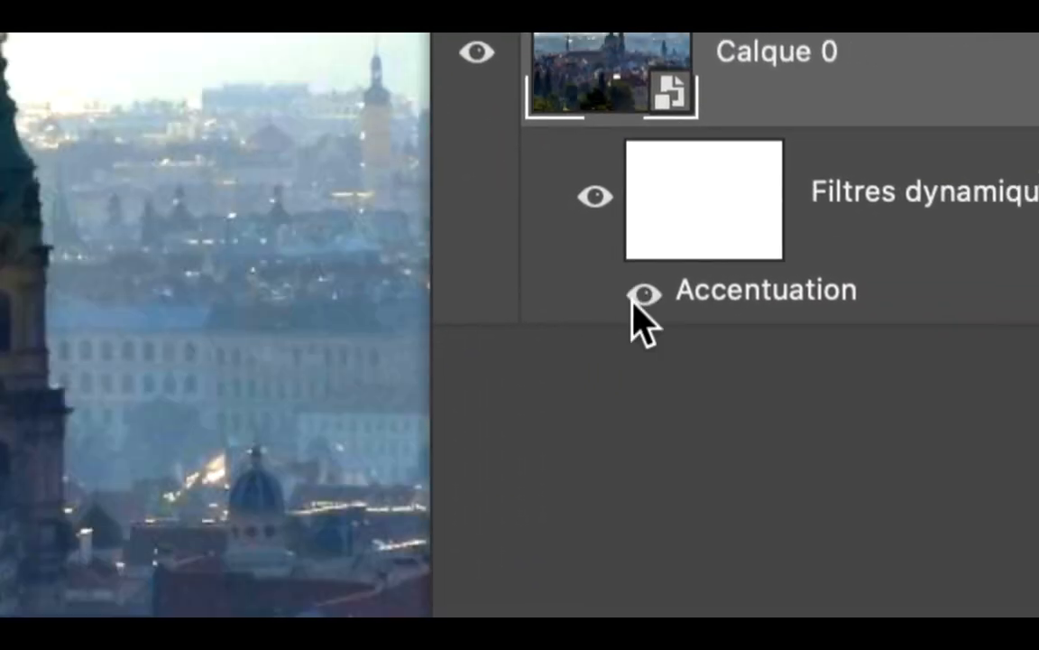
pyautogui.click(659, 304)
pyautogui.click(635, 299)
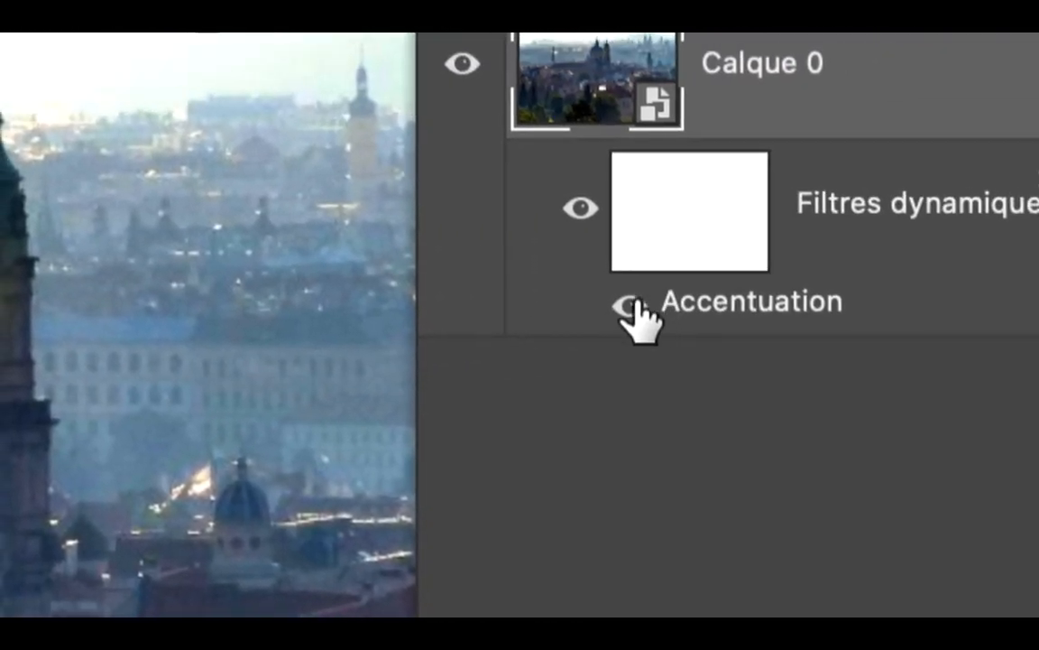
pyautogui.click(624, 301)
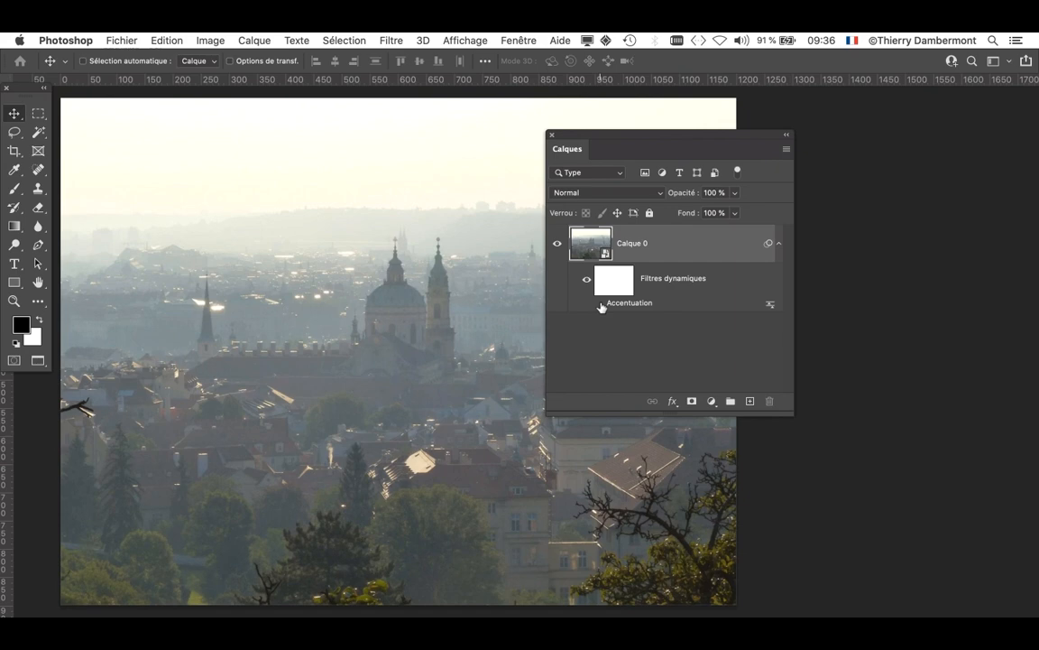
pyautogui.click(601, 305)
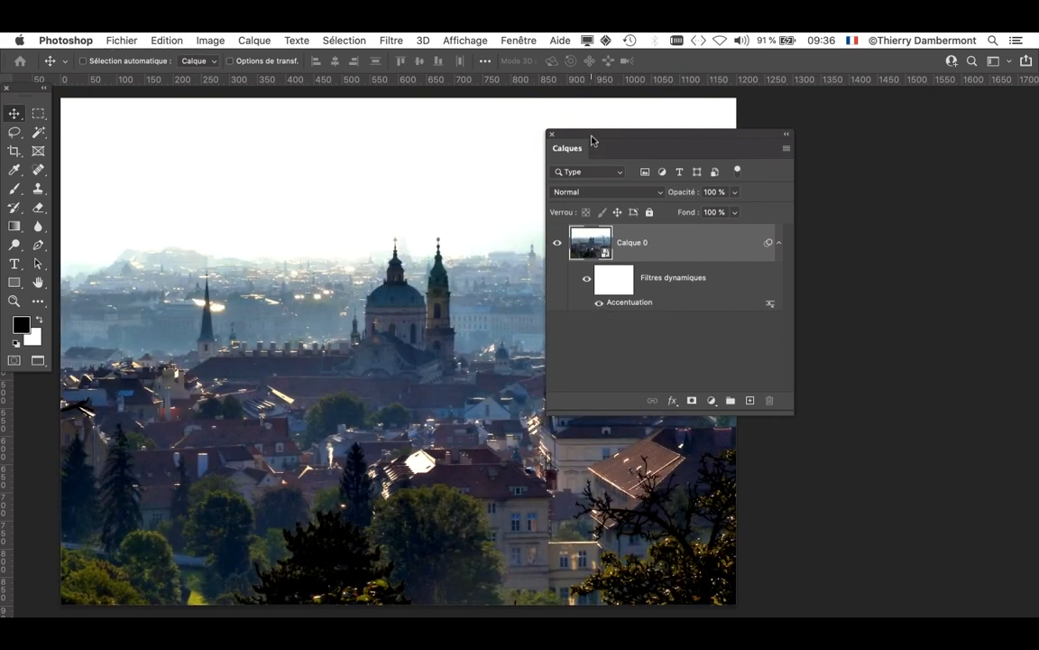
# Step: Place the Layers panel beside the photo and make it narrower and taller
pyautogui.moveTo(591, 141); pyautogui.dragTo(781, 137)
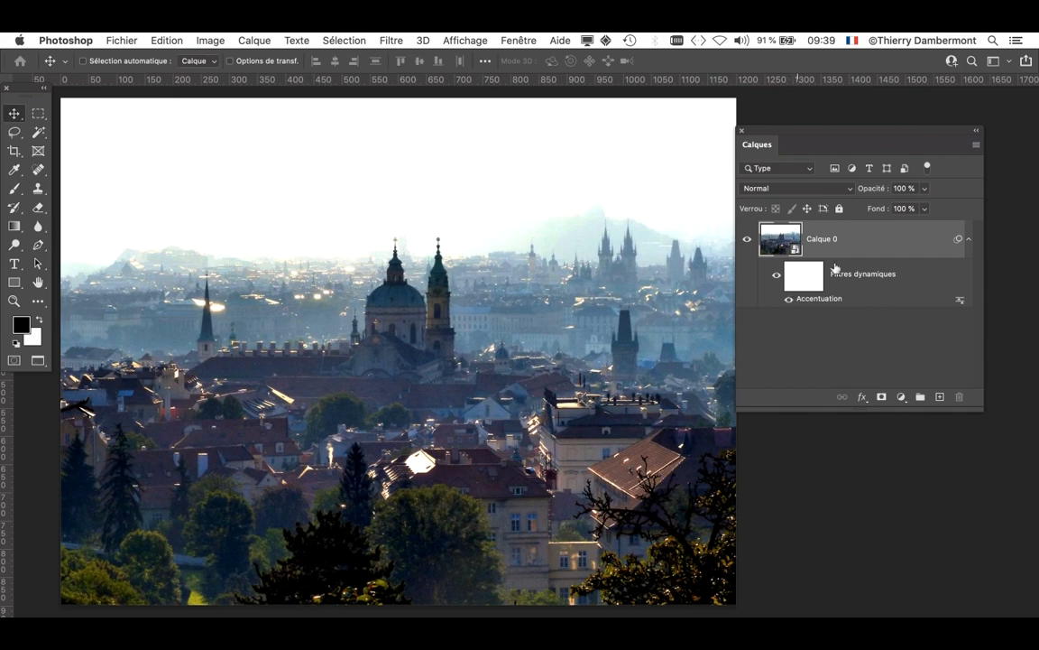
pyautogui.moveTo(984, 411); pyautogui.dragTo(939, 484)
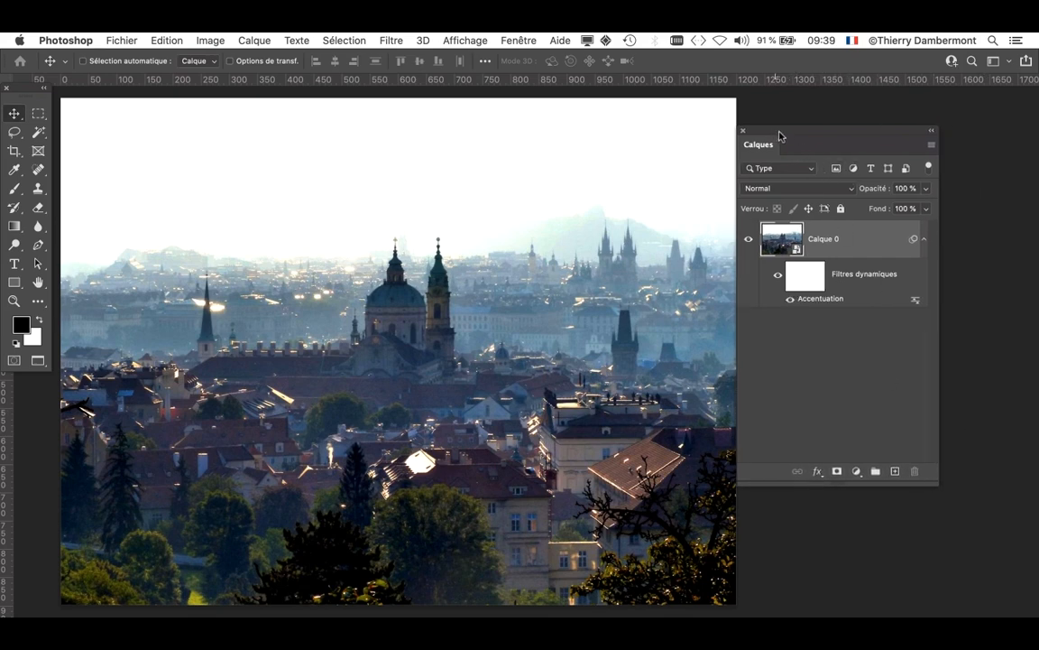
pyautogui.moveTo(781, 136); pyautogui.dragTo(800, 117)
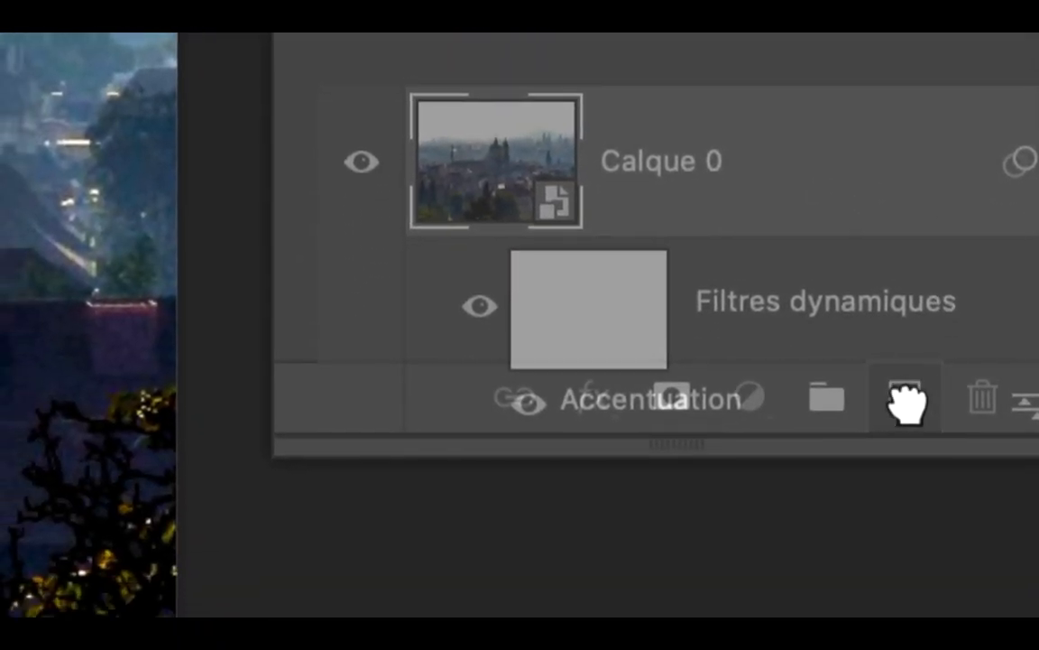
# Step: Duplicate the Calque 0 smart object and delete the Accentuation filter from the copy, keeping the copy selected
pyautogui.moveTo(905, 404); pyautogui.dragTo(904, 403)
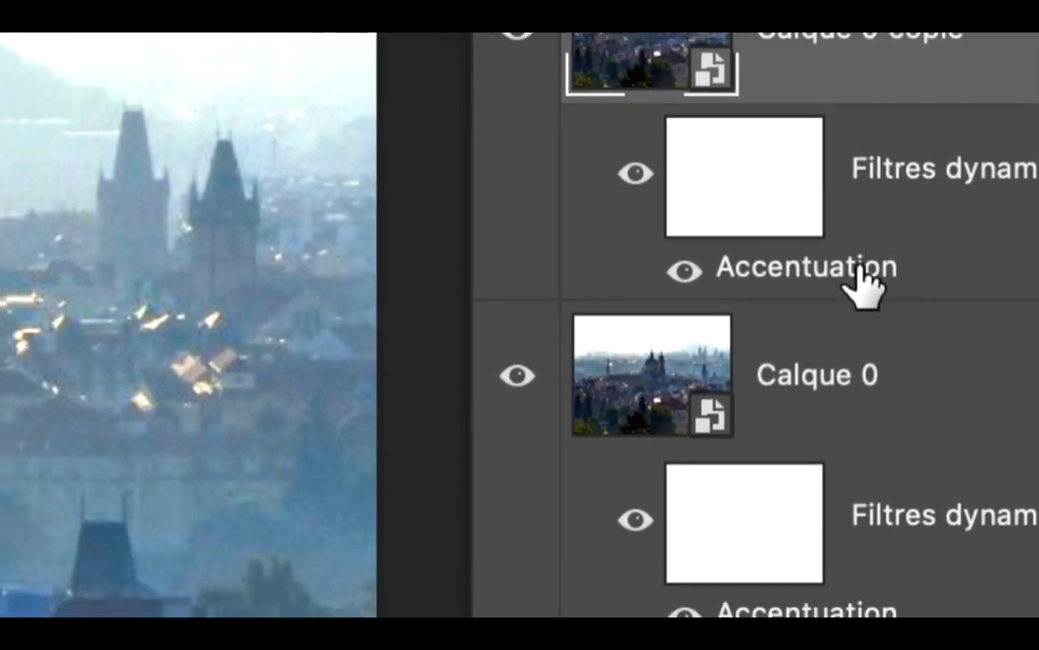
pyautogui.moveTo(862, 283); pyautogui.dragTo(872, 426)
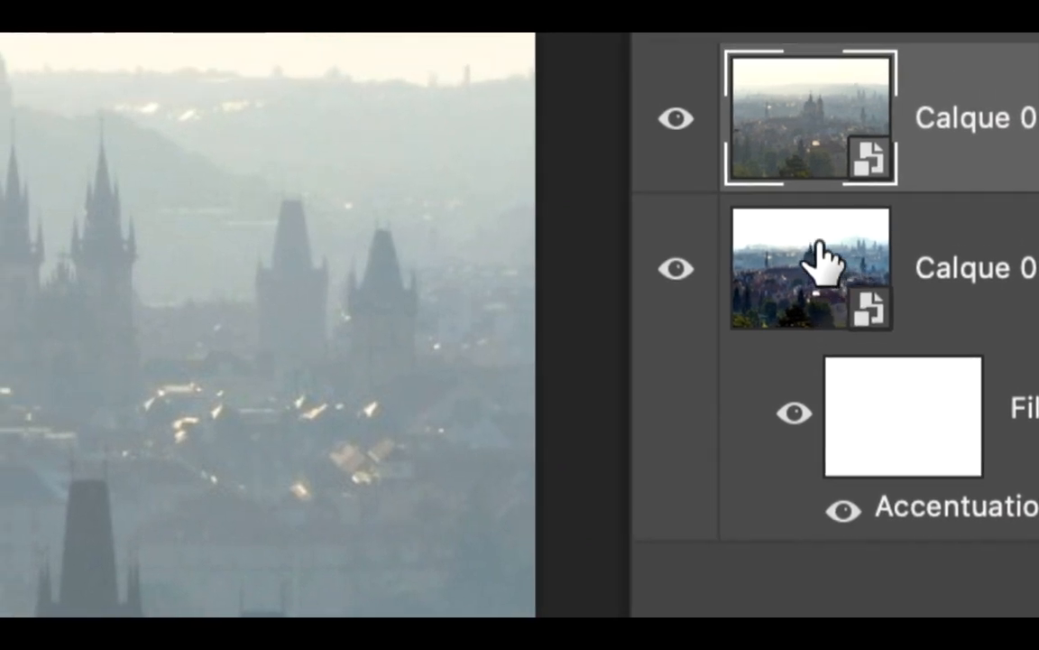
pyautogui.click(824, 256)
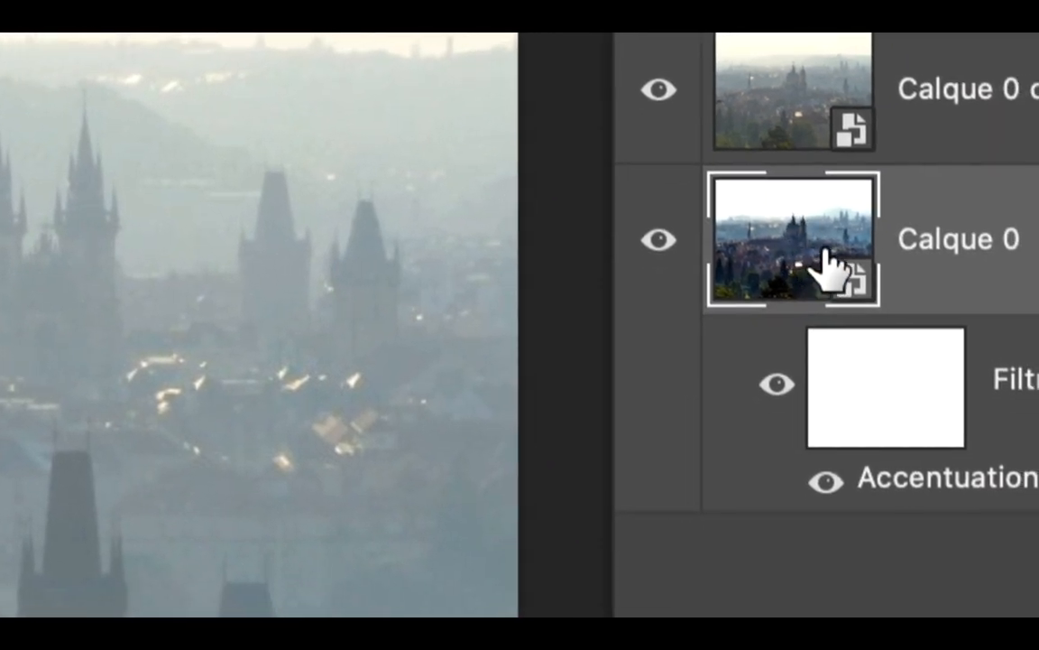
pyautogui.click(810, 94)
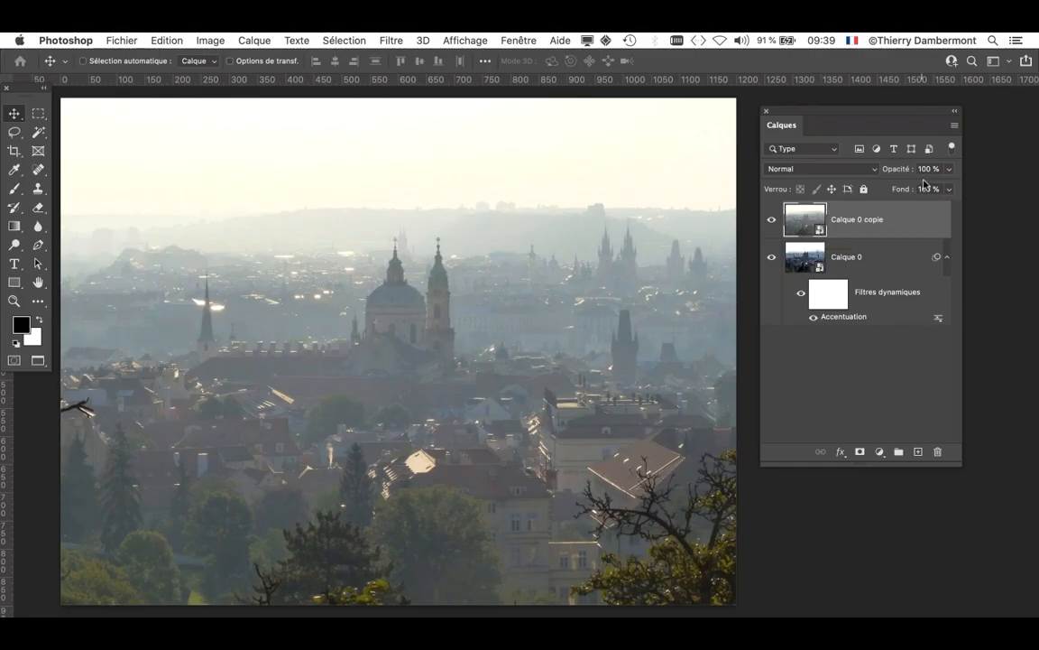
# Step: Vary the opacity of Calque 0 copie between 0 % and 100 %, settling on a partial opacity that blends it with Calque 0
pyautogui.moveTo(948, 169); pyautogui.dragTo(931, 187)
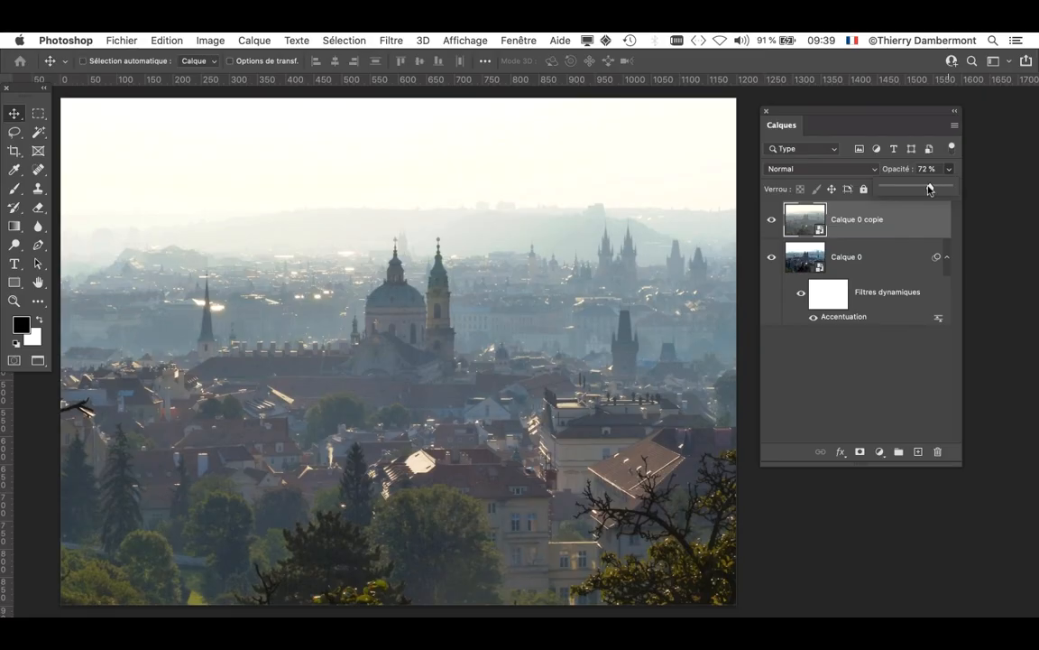
pyautogui.moveTo(929, 189); pyautogui.dragTo(890, 189)
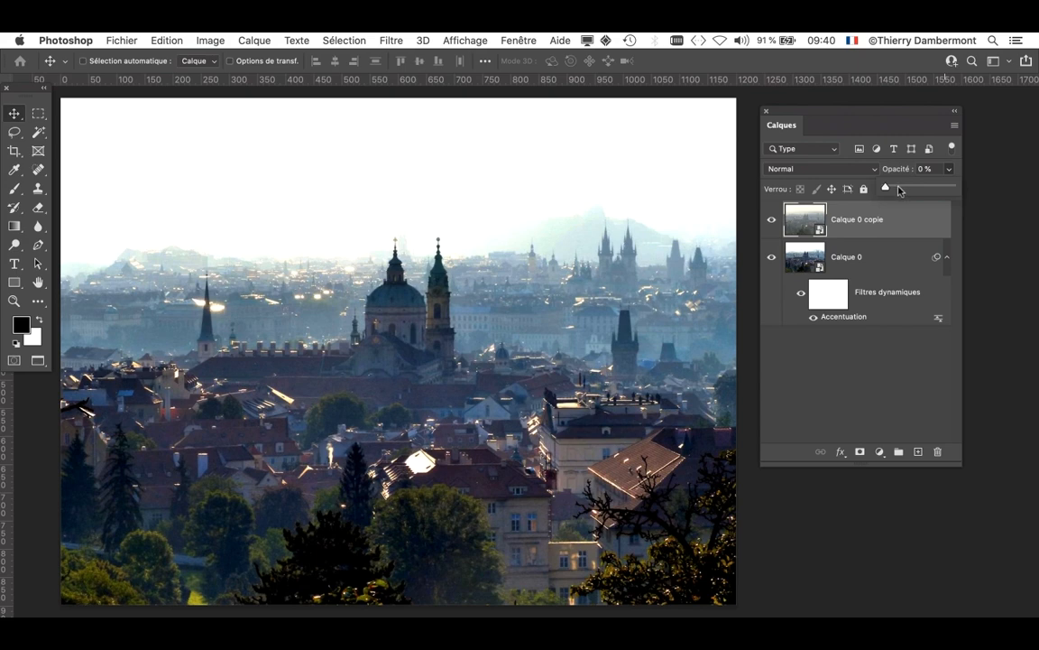
pyautogui.moveTo(907, 190); pyautogui.dragTo(972, 186)
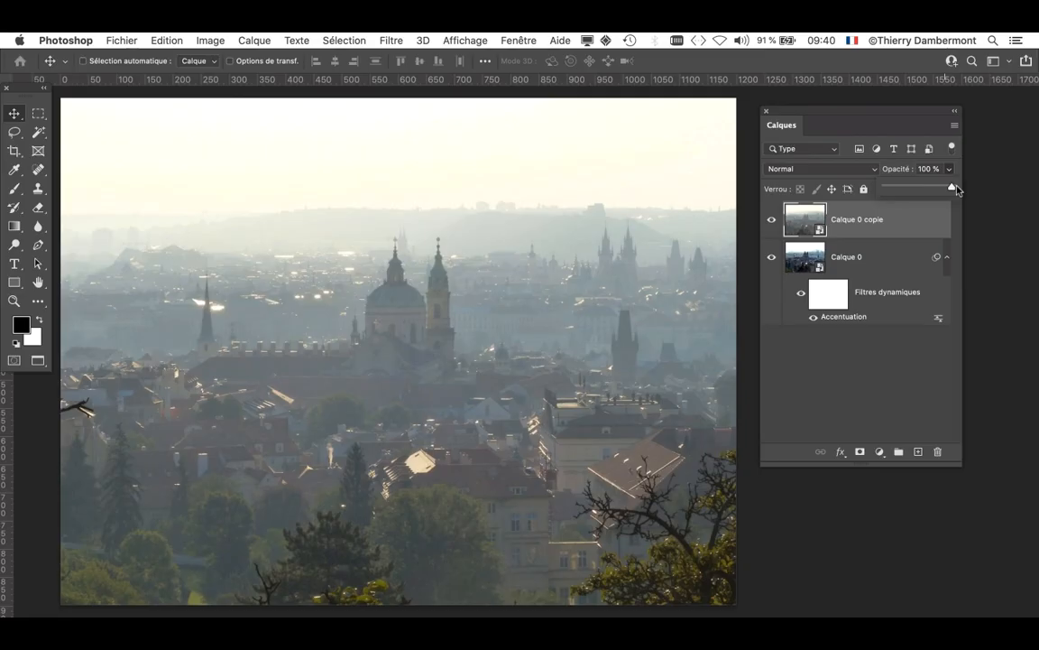
pyautogui.moveTo(936, 187); pyautogui.dragTo(899, 185)
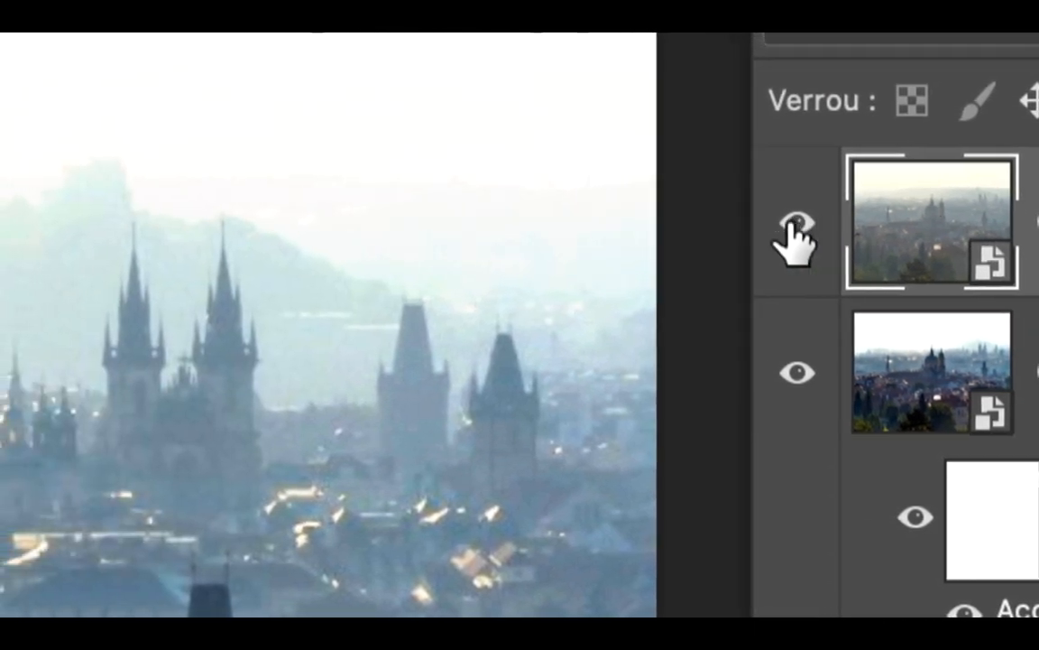
# Step: Hide Calque 0 copie and create a second duplicate of Calque 0 without its Accentuation filter
pyautogui.click(470, 187)
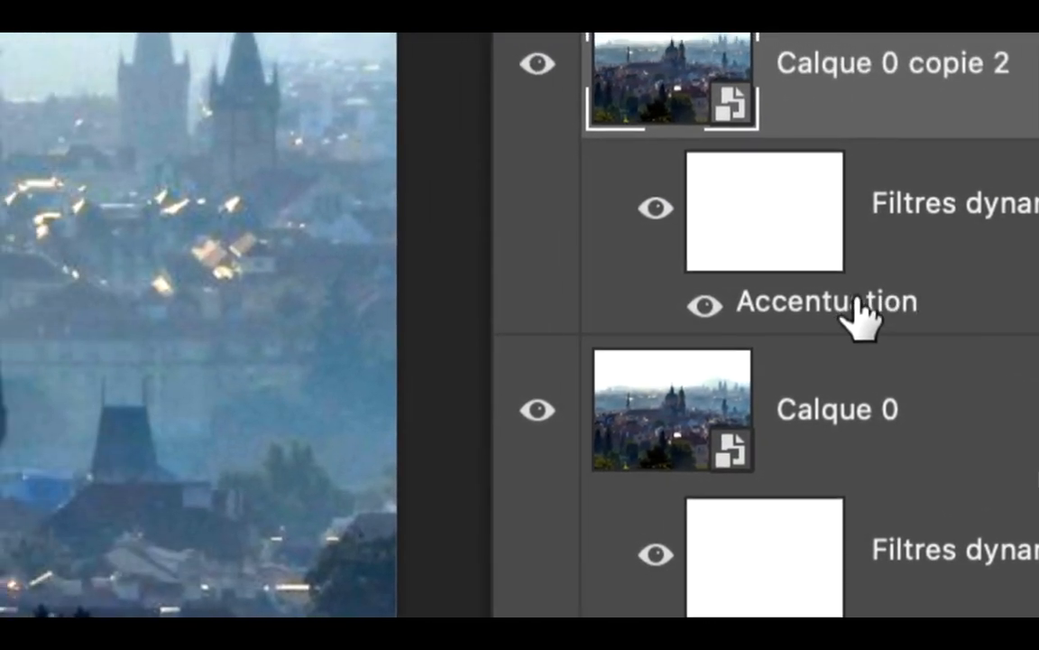
pyautogui.moveTo(855, 311); pyautogui.dragTo(1038, 649)
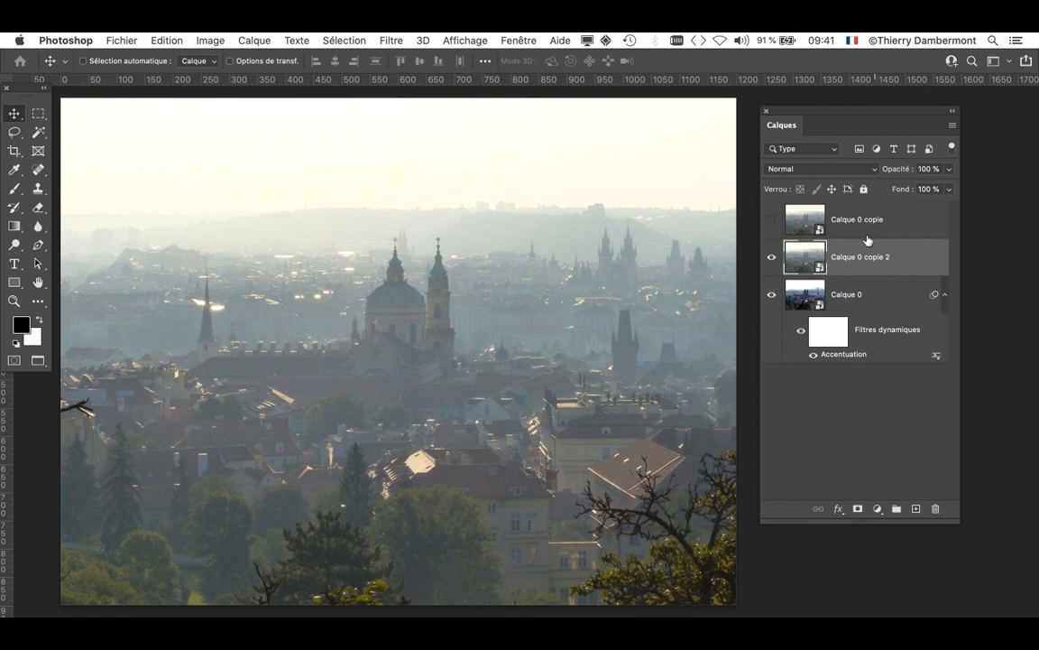
# Step: Try the Produit blending mode on Calque 0 copie 2 and preview other modes without applying them
pyautogui.click(823, 168)
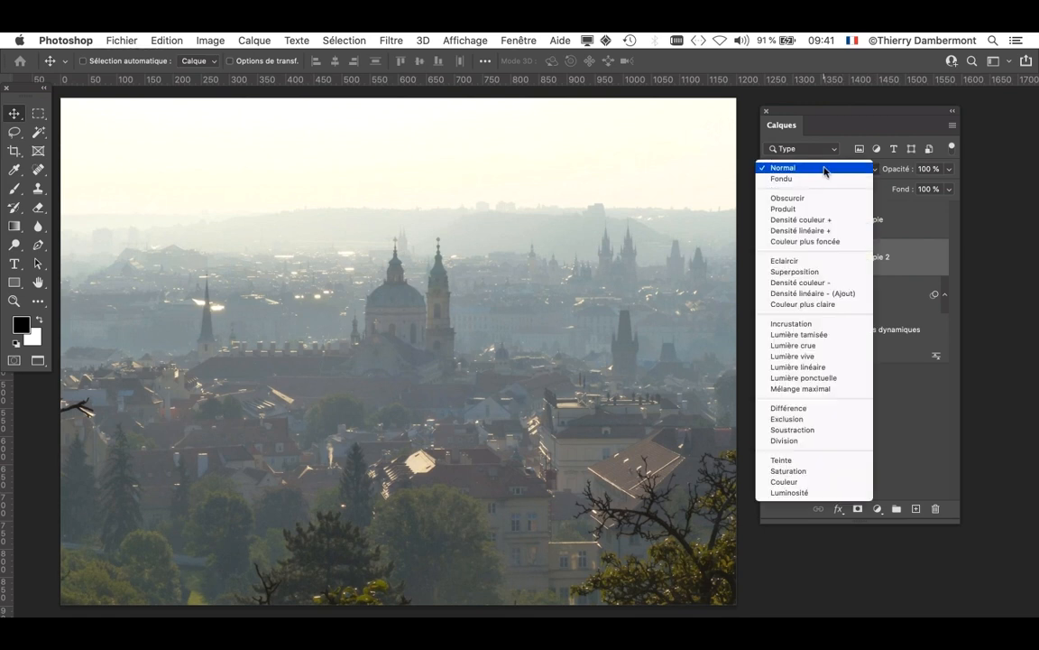
pyautogui.click(823, 169)
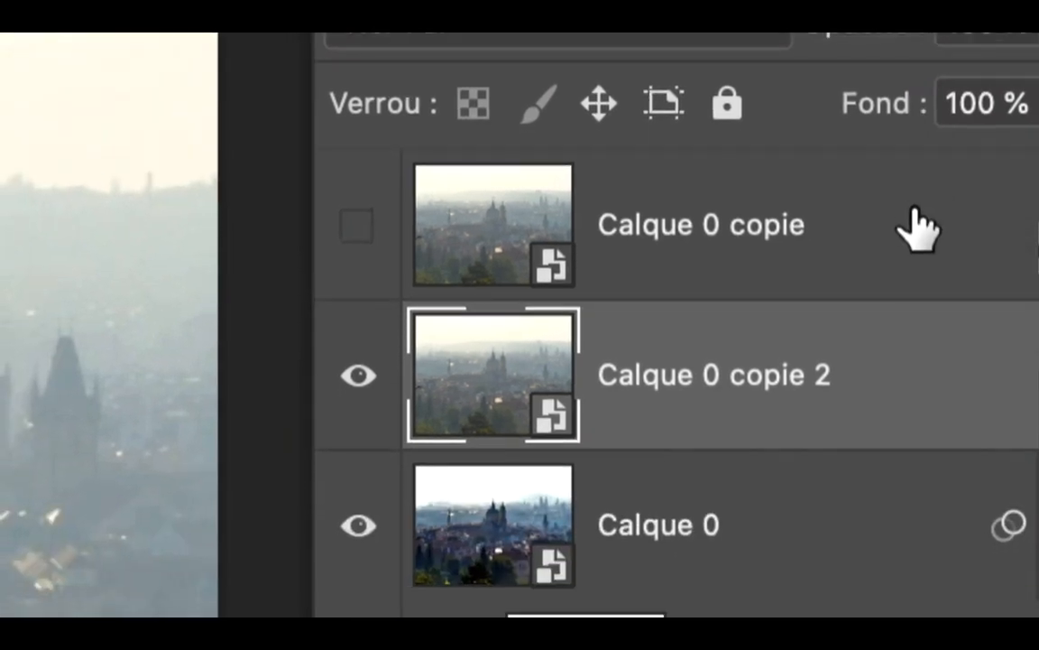
pyautogui.click(909, 221)
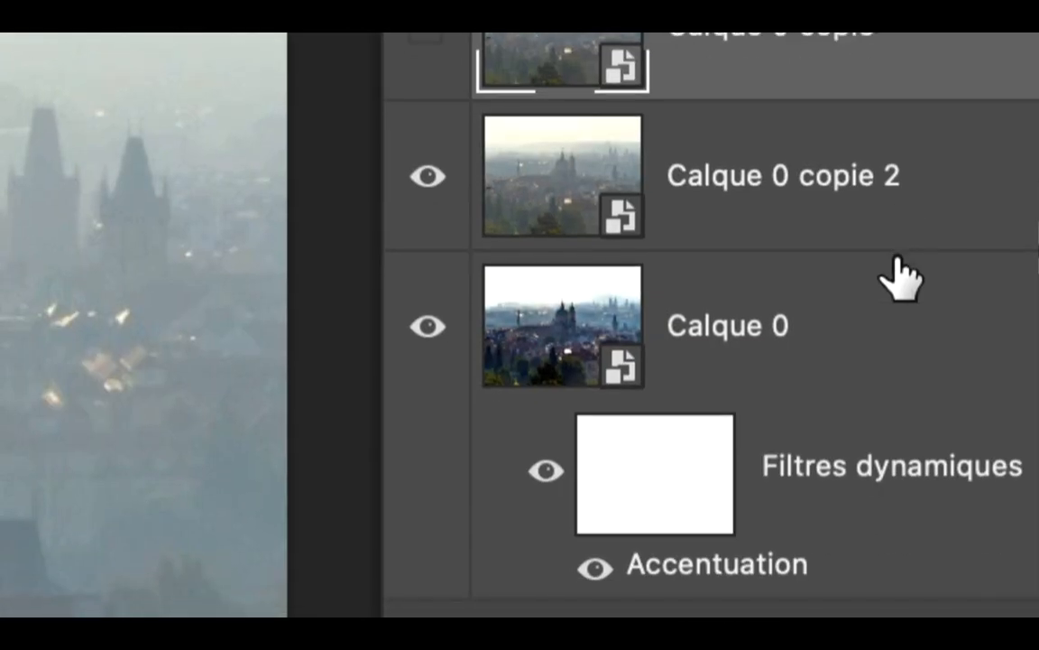
pyautogui.click(899, 227)
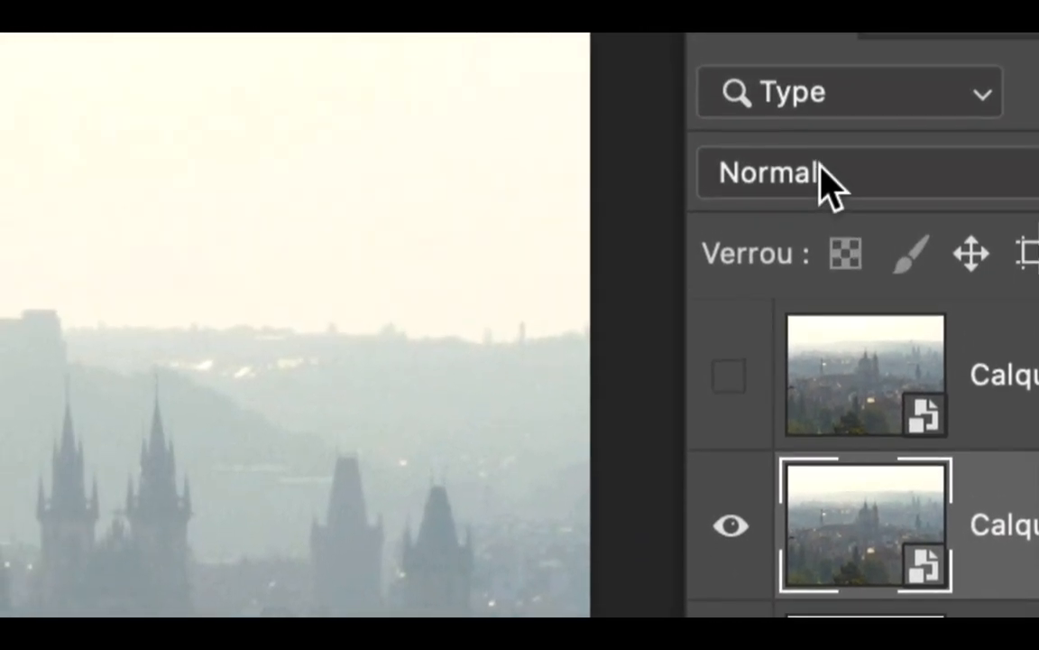
pyautogui.click(823, 171)
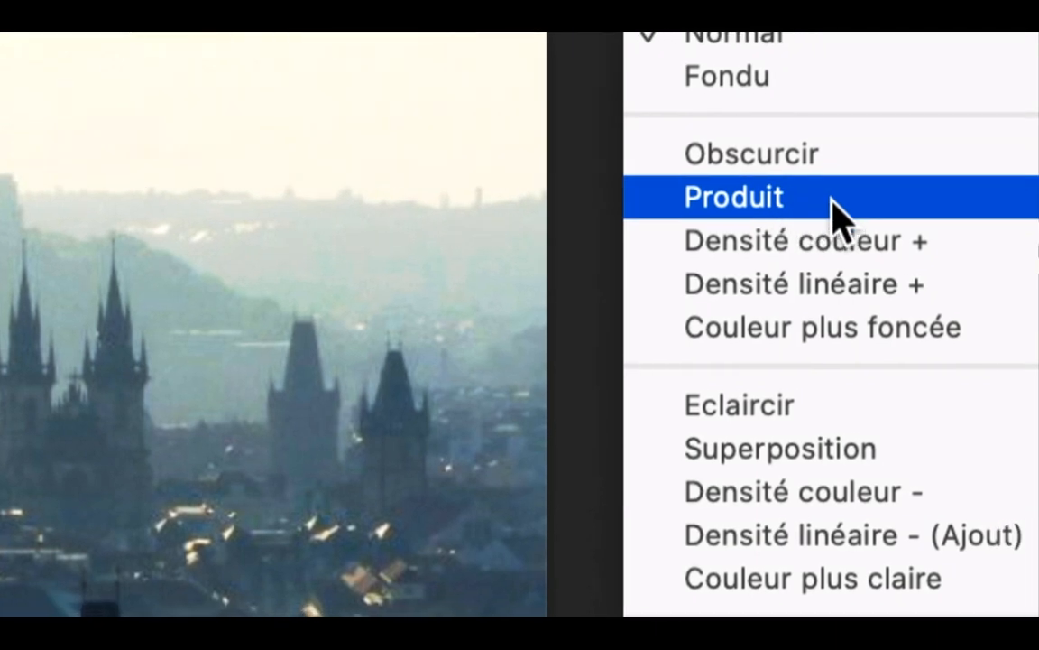
pyautogui.click(831, 203)
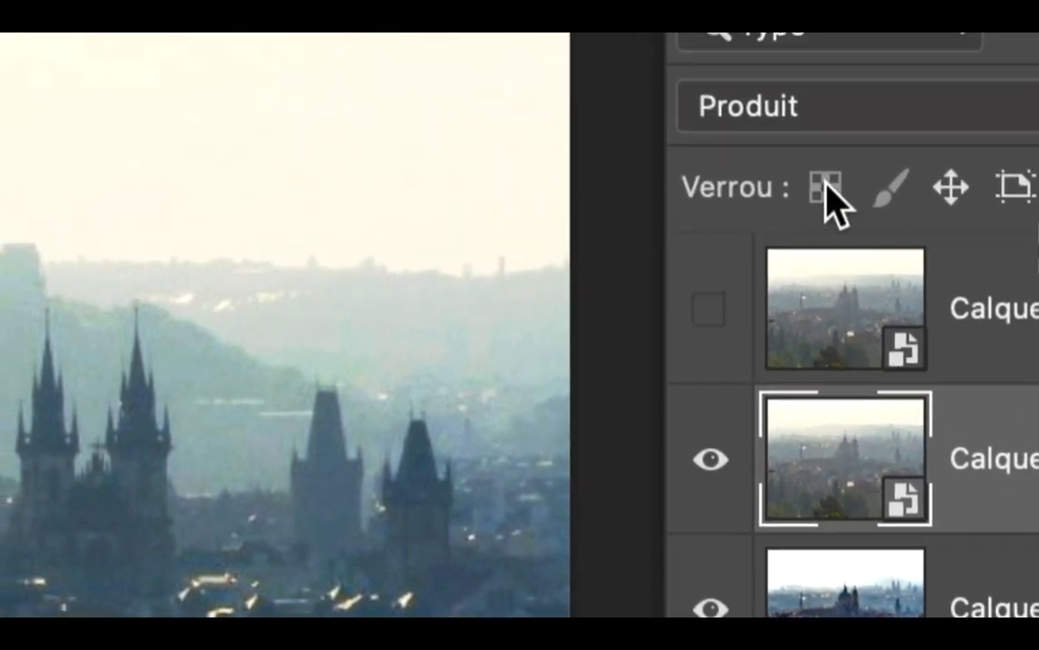
pyautogui.click(803, 110)
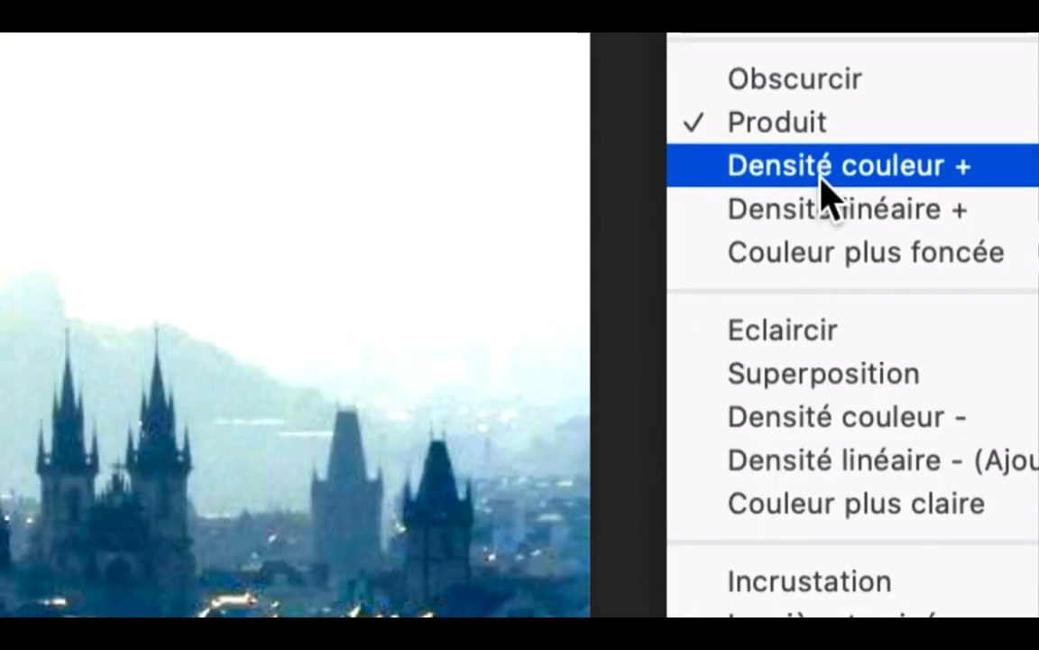
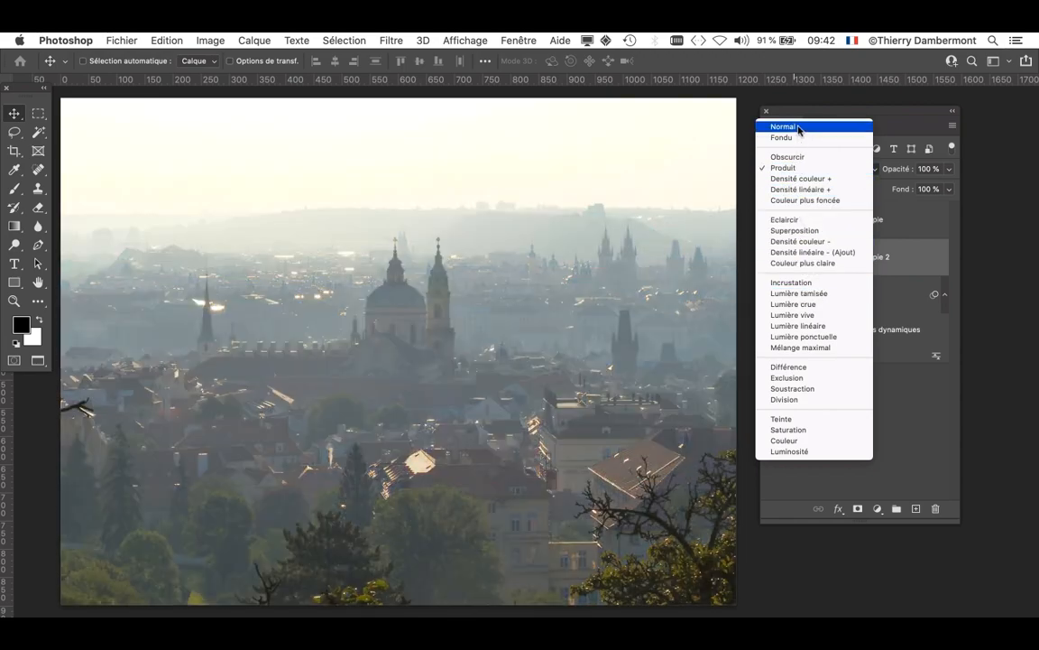
pyautogui.click(904, 114)
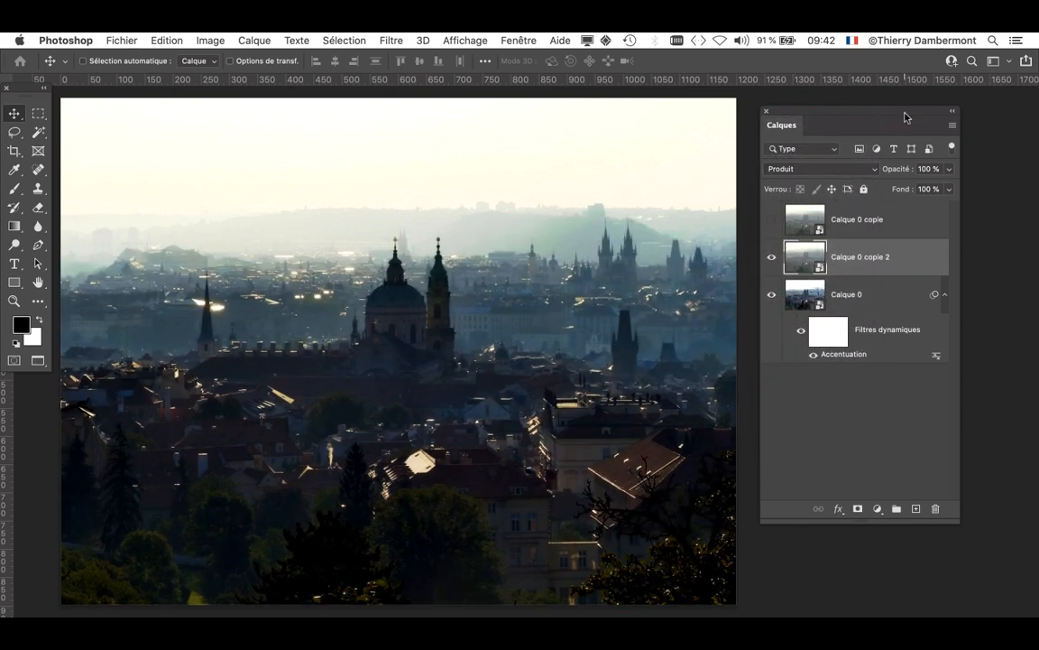
# Step: Try the Lumière ponctuelle blending mode on Calque 0 copie 2 and hide that layer
pyautogui.click(835, 172)
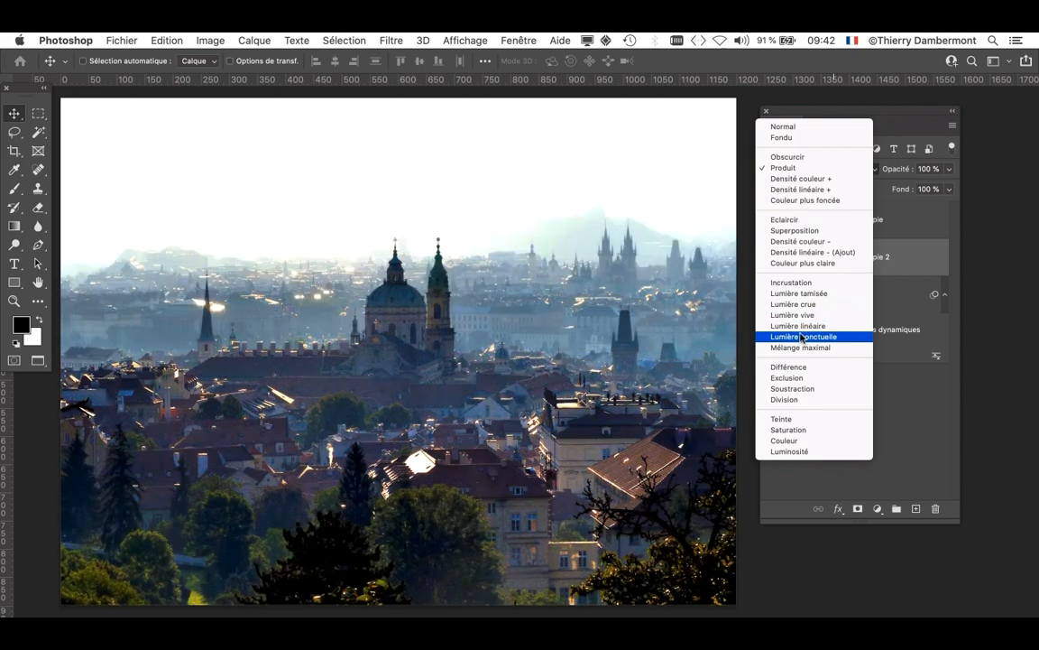
pyautogui.click(803, 337)
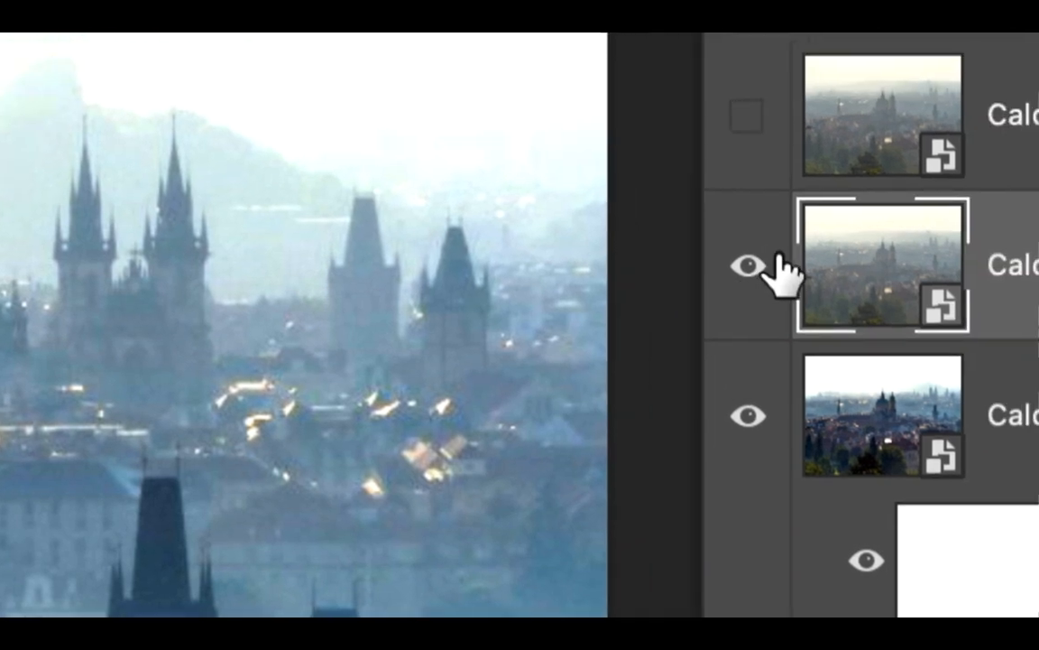
pyautogui.click(690, 522)
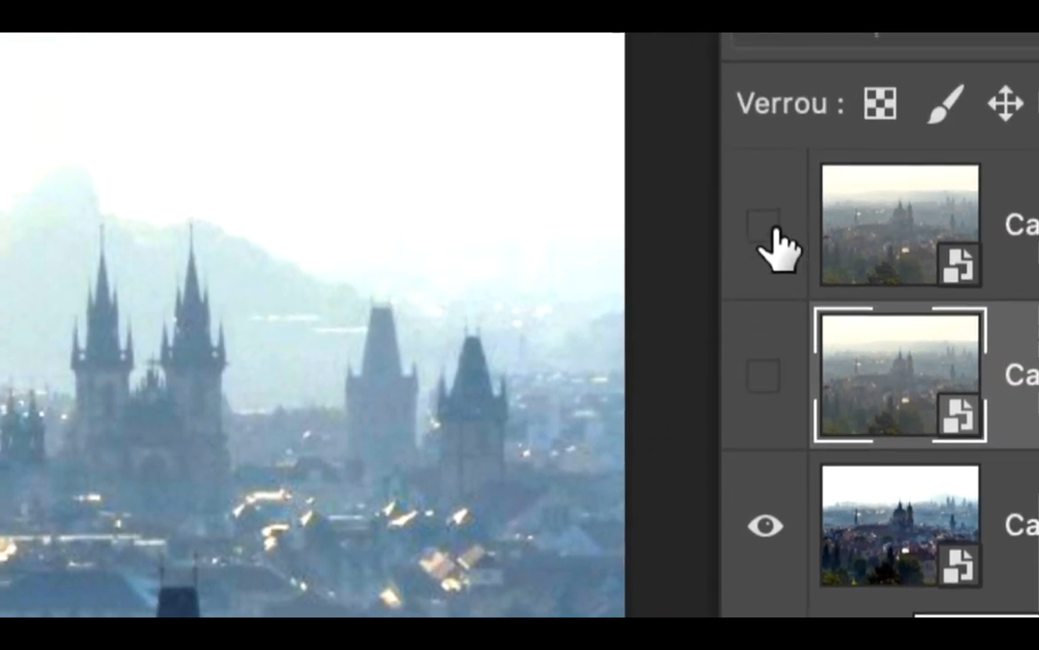
# Step: Show Calque 0 copie, toggle its visibility to compare its effect over Calque 0, and leave it hidden
pyautogui.click(767, 101)
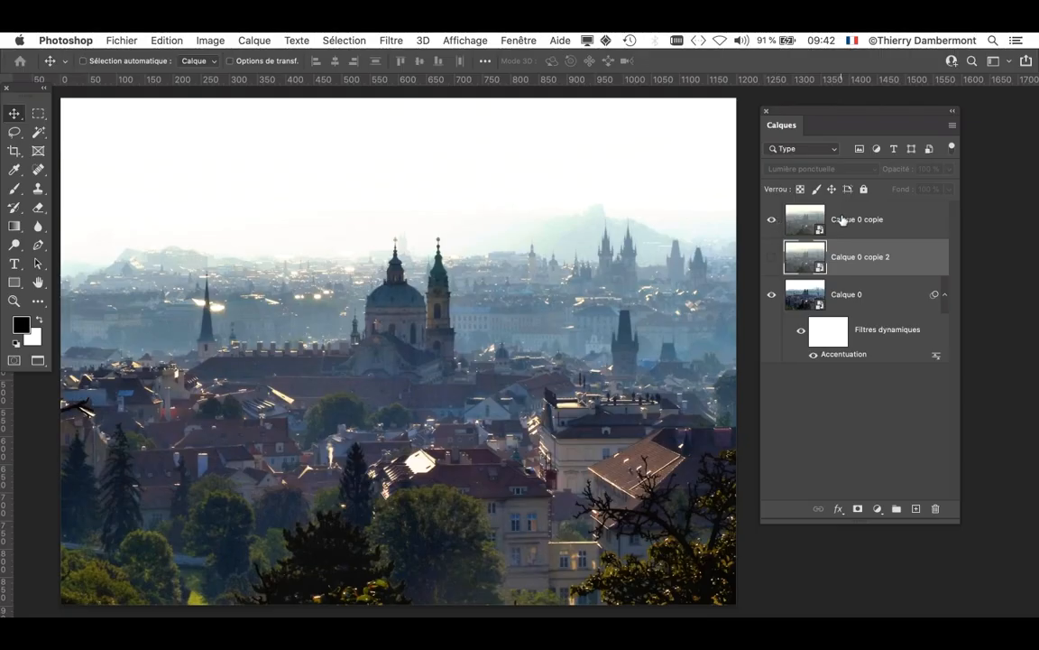
pyautogui.click(839, 226)
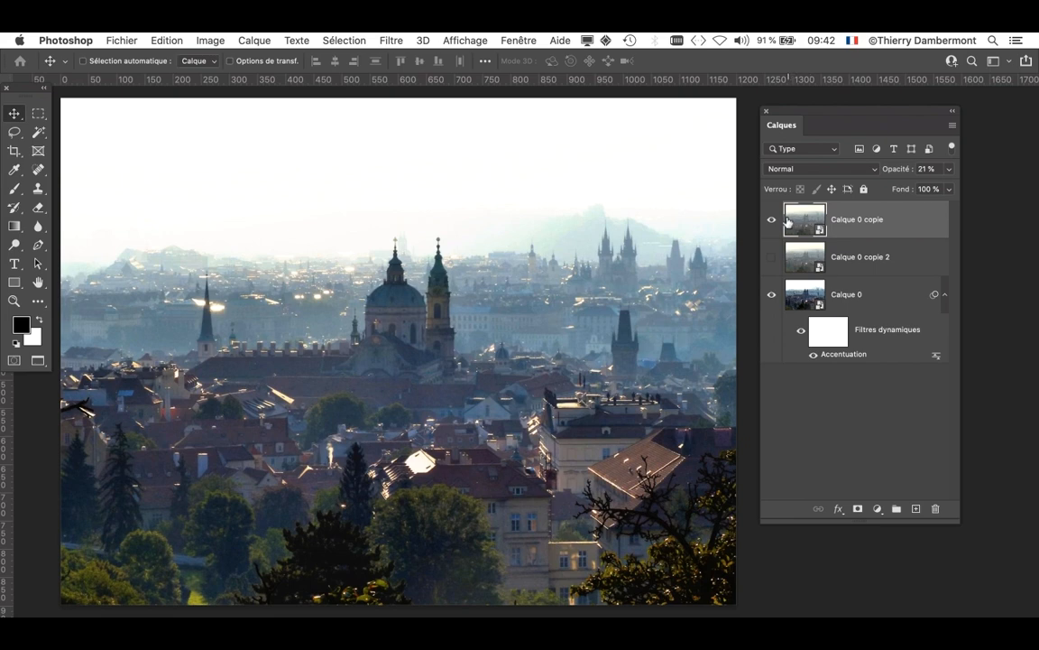
pyautogui.click(772, 221)
pyautogui.click(772, 221)
pyautogui.click(773, 221)
pyautogui.click(772, 221)
pyautogui.click(772, 221)
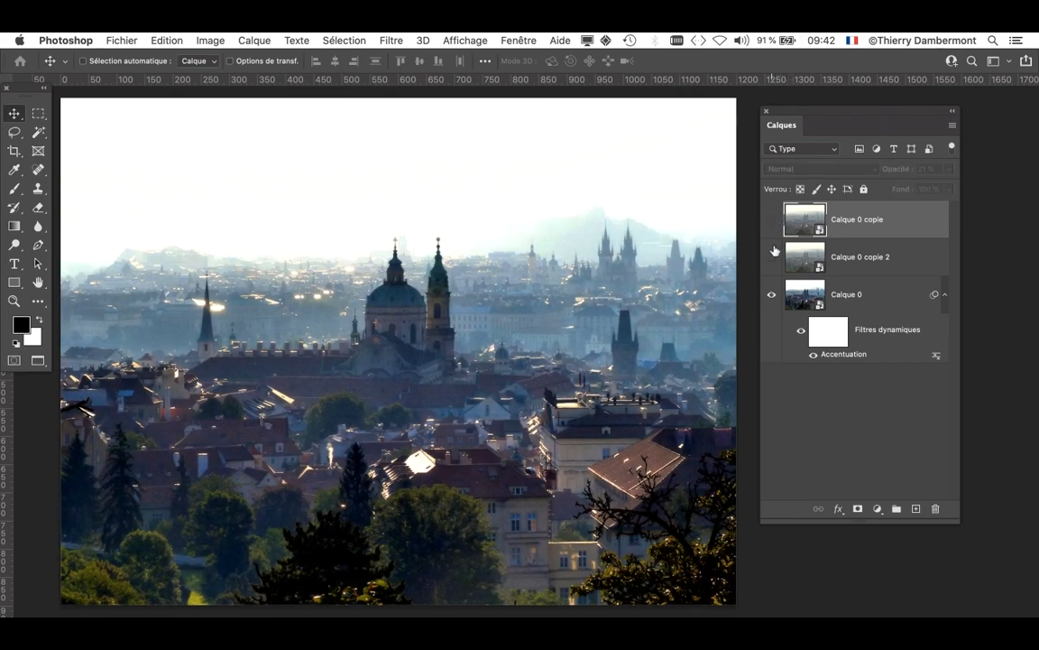
# Step: Select and show Calque 0 copie 2, toggling its visibility to compare the Lumière ponctuelle effect with Calque 0
pyautogui.click(805, 257)
pyautogui.click(773, 260)
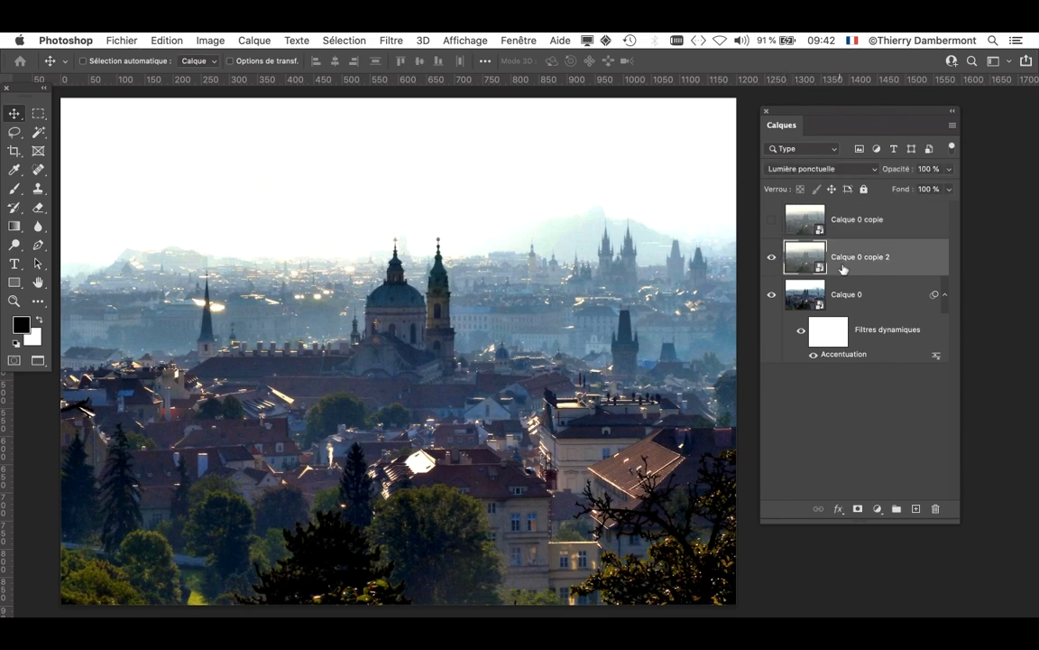
pyautogui.click(772, 259)
pyautogui.click(772, 260)
pyautogui.click(772, 258)
pyautogui.click(772, 258)
# Step: Set the blending mode of Calque 0 copie 2 to Produit and toggle its visibility to compare the image with and without it
pyautogui.click(817, 171)
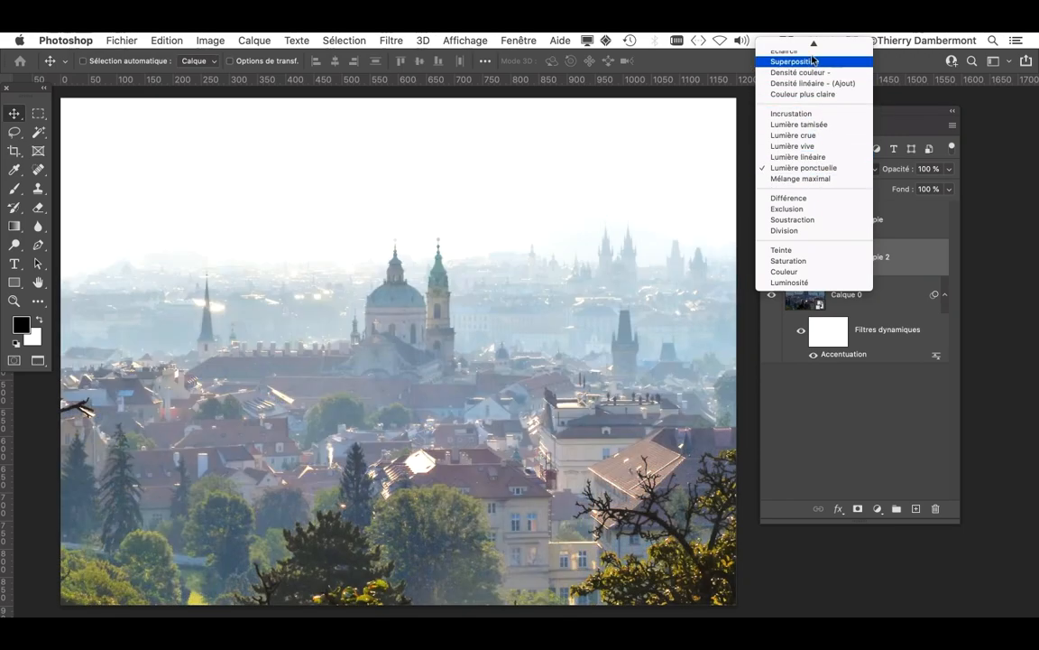
pyautogui.scroll(2, 812, 56)
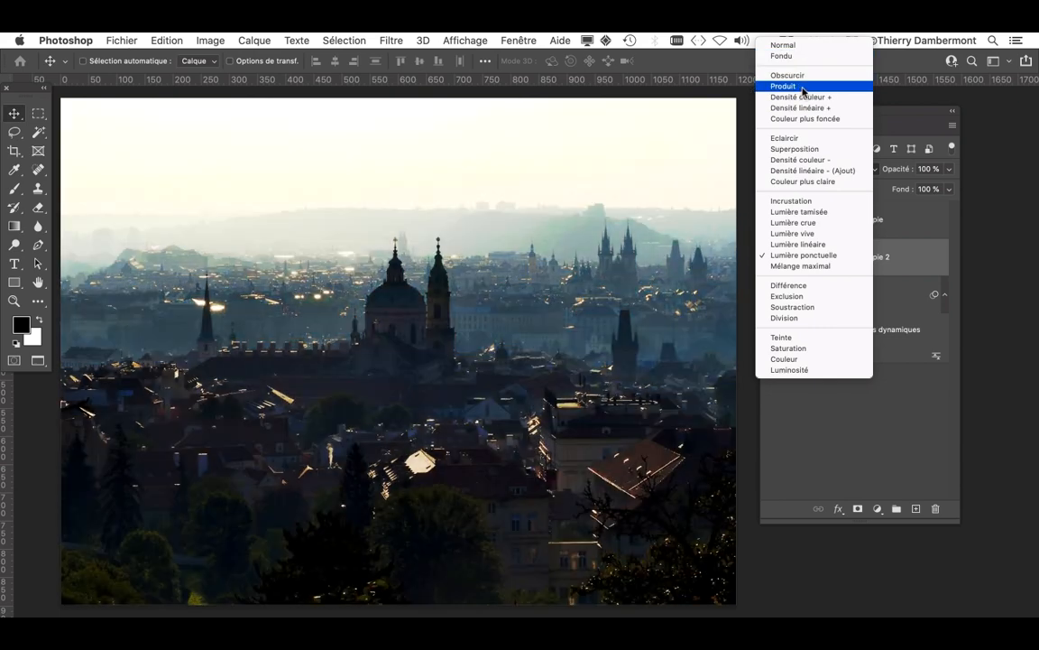
pyautogui.click(802, 88)
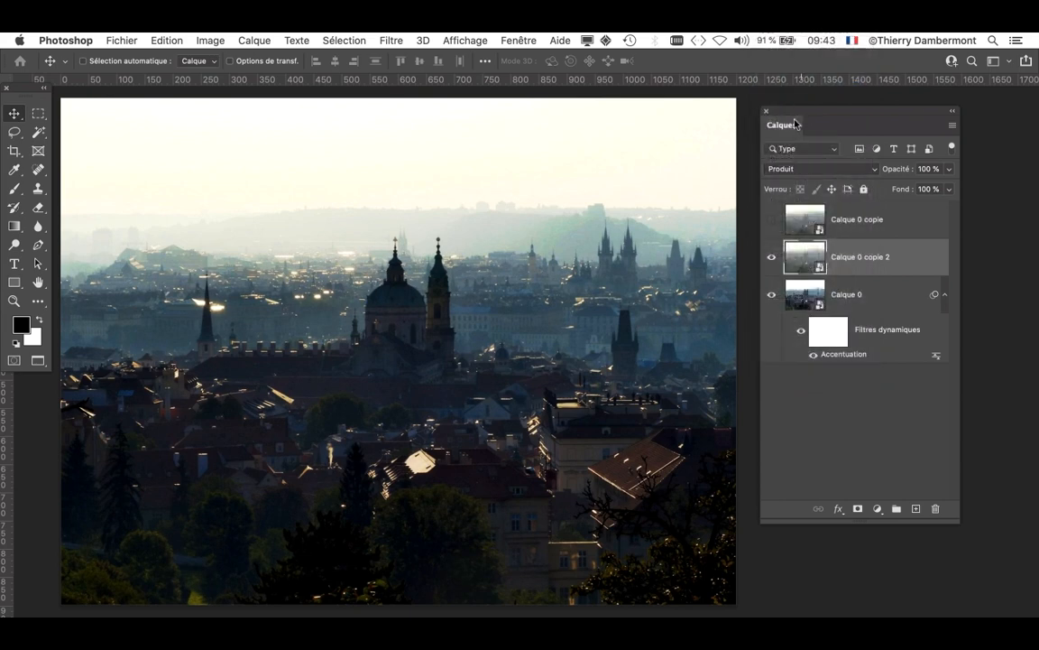
pyautogui.click(774, 259)
pyautogui.click(772, 258)
pyautogui.click(772, 259)
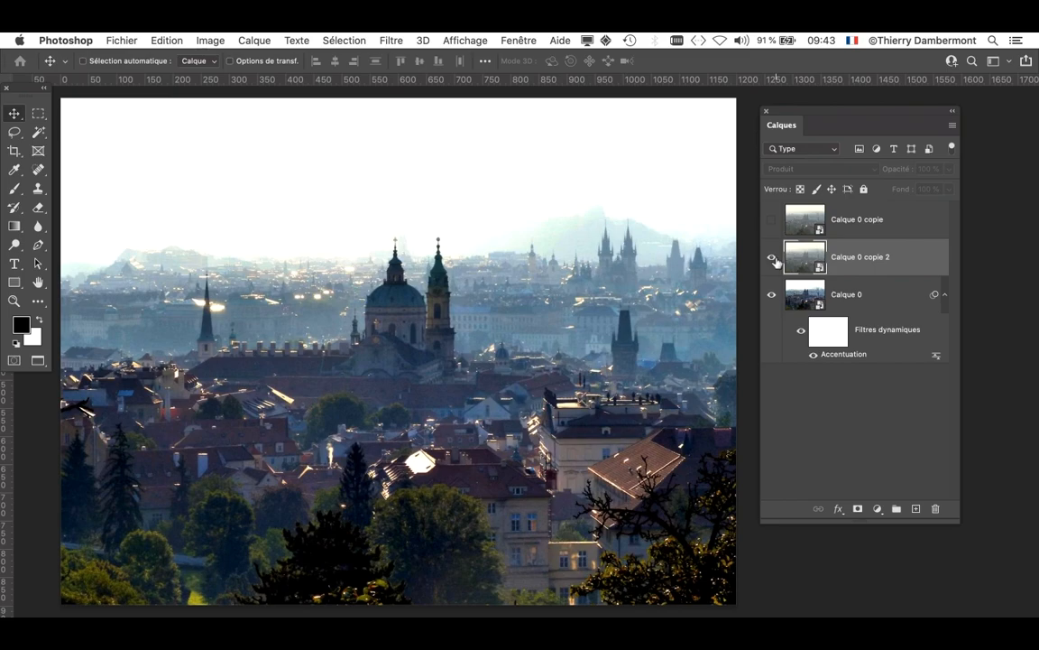
pyautogui.click(773, 260)
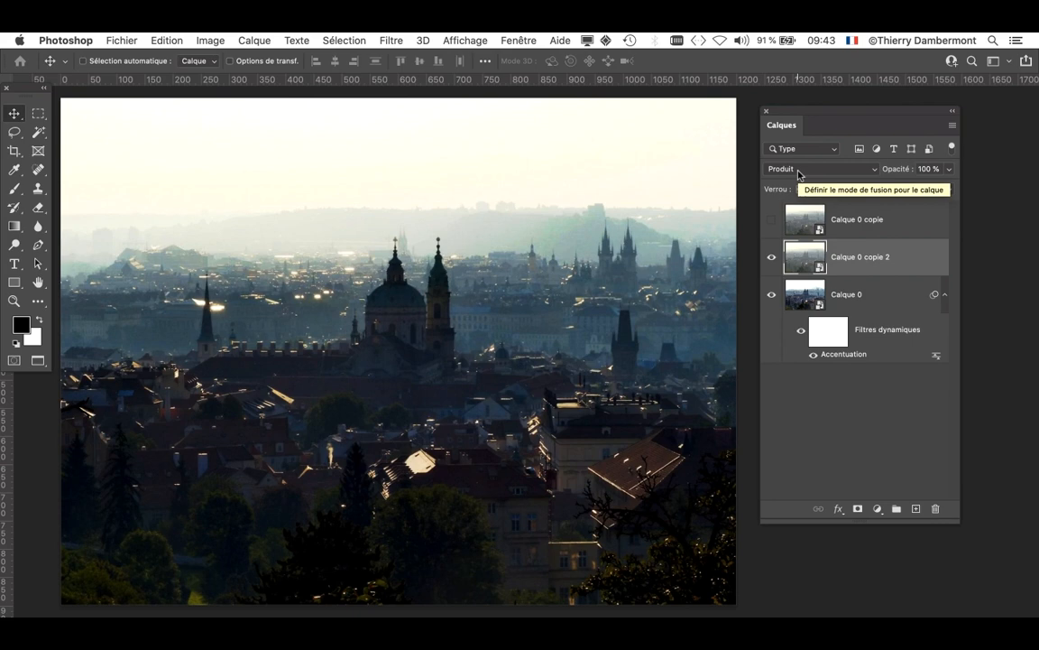
pyautogui.click(772, 257)
pyautogui.click(771, 257)
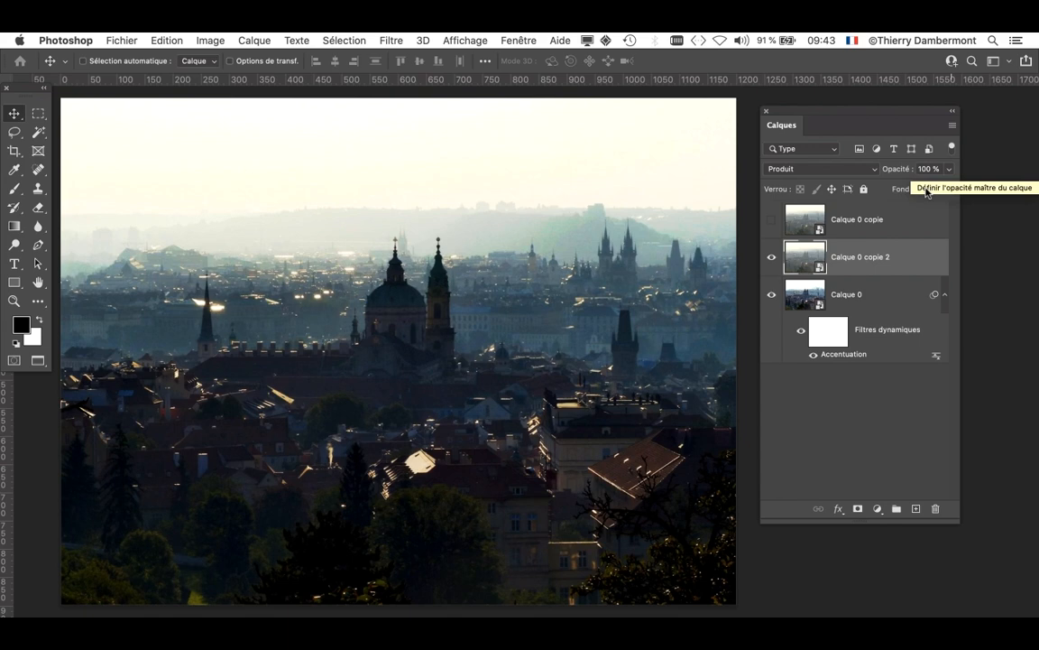
# Step: Lower the opacity of Calque 0 copie 2 to 64 % and toggle the layer on and off to compare the effect
pyautogui.click(948, 169)
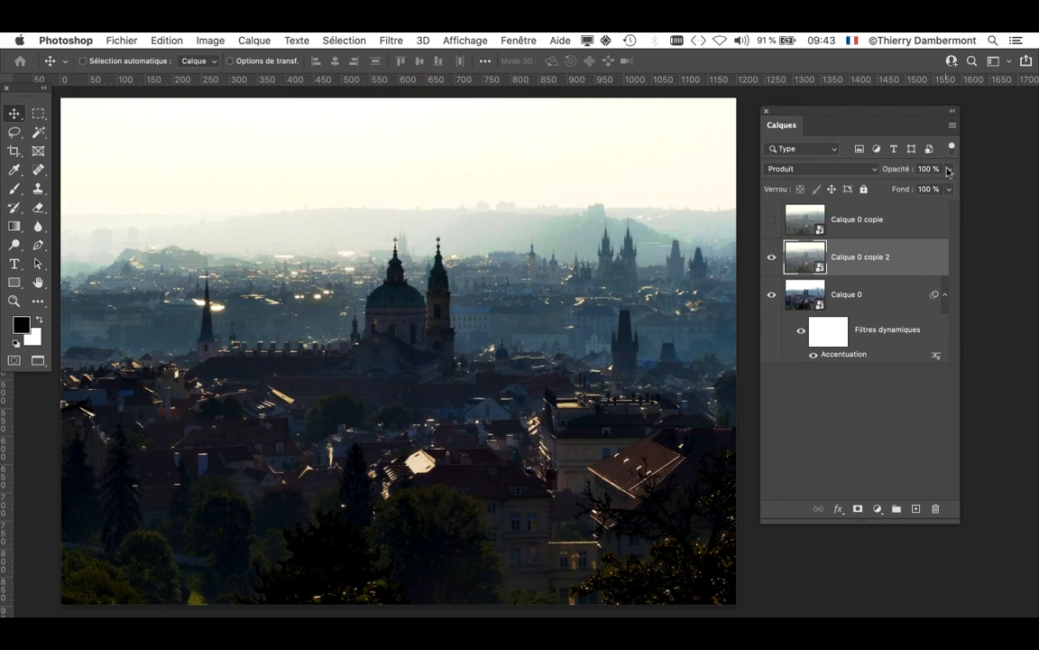
pyautogui.moveTo(950, 186); pyautogui.dragTo(909, 193)
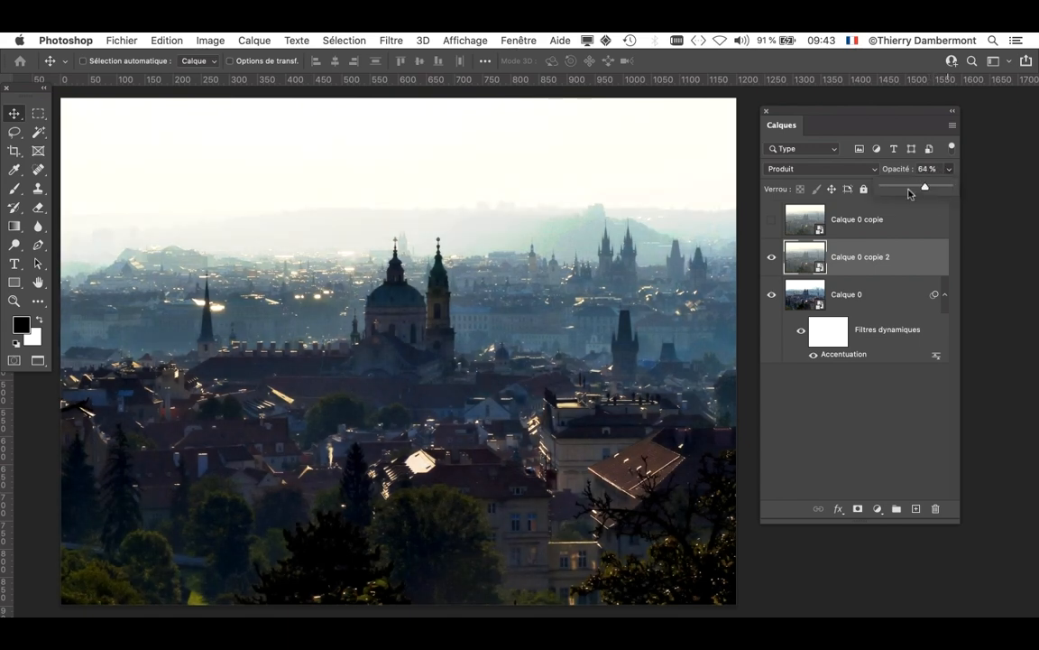
pyautogui.click(772, 258)
pyautogui.click(773, 259)
pyautogui.click(773, 258)
pyautogui.click(773, 258)
pyautogui.click(773, 258)
pyautogui.click(774, 258)
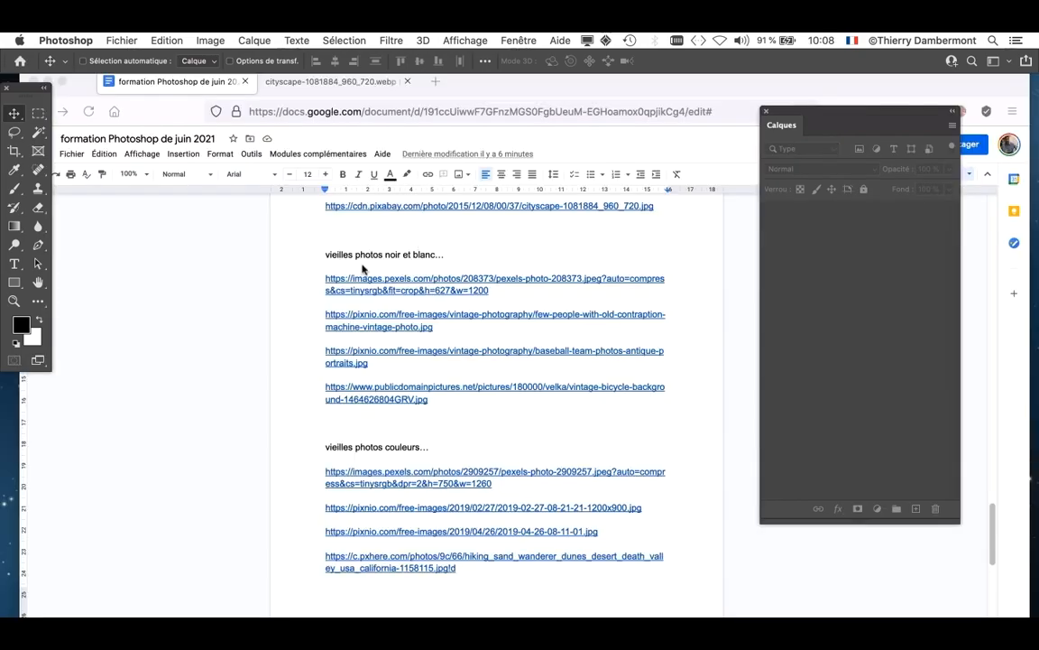
# Step: Check the old black-and-white photo links in the online training document and move the browser out of view
pyautogui.scroll(2, 264, 301)
pyautogui.scroll(5, 265, 305)
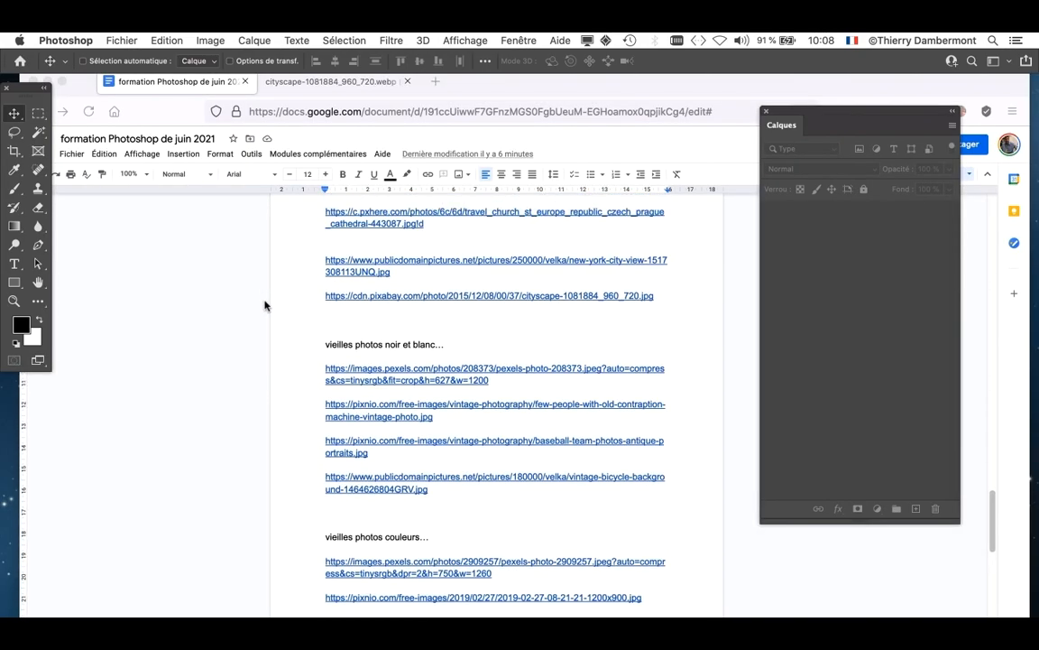
pyautogui.press('super+Tab')
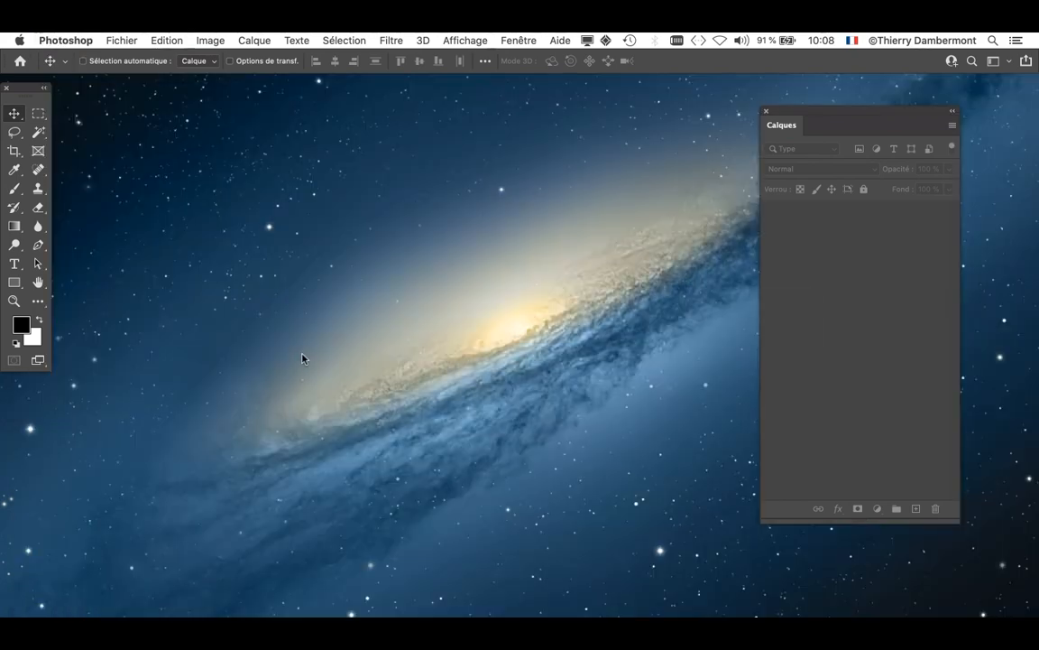
# Step: Start opening files, browse to the docs mercredi matin folder, collapse paysages ternes and expand vieilles photos noir et blanc
pyautogui.click(123, 41)
pyautogui.click(165, 100)
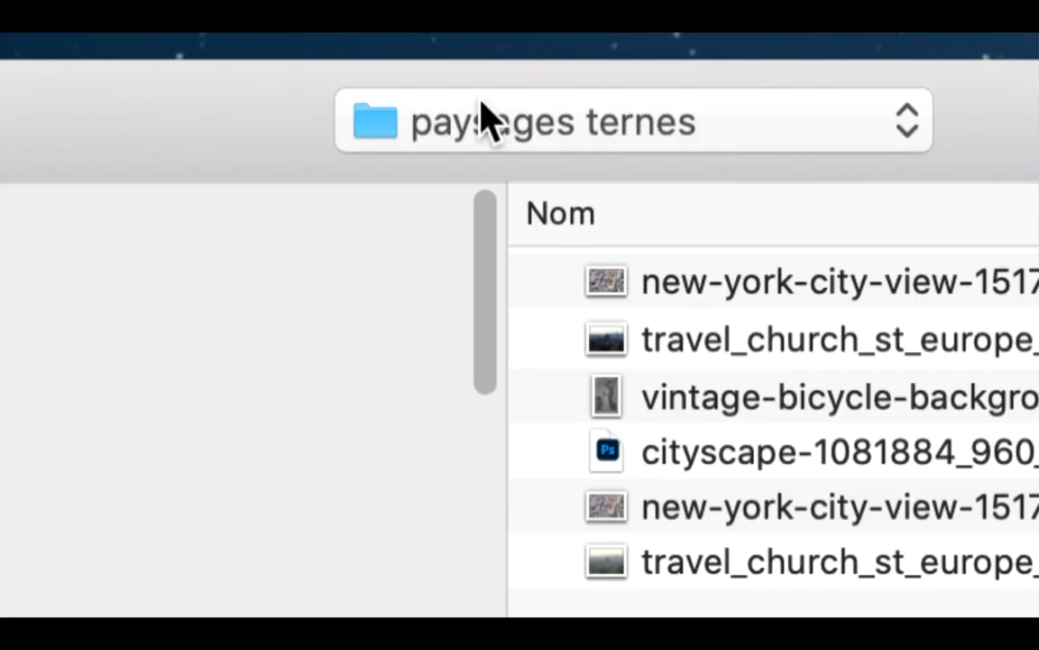
pyautogui.click(482, 105)
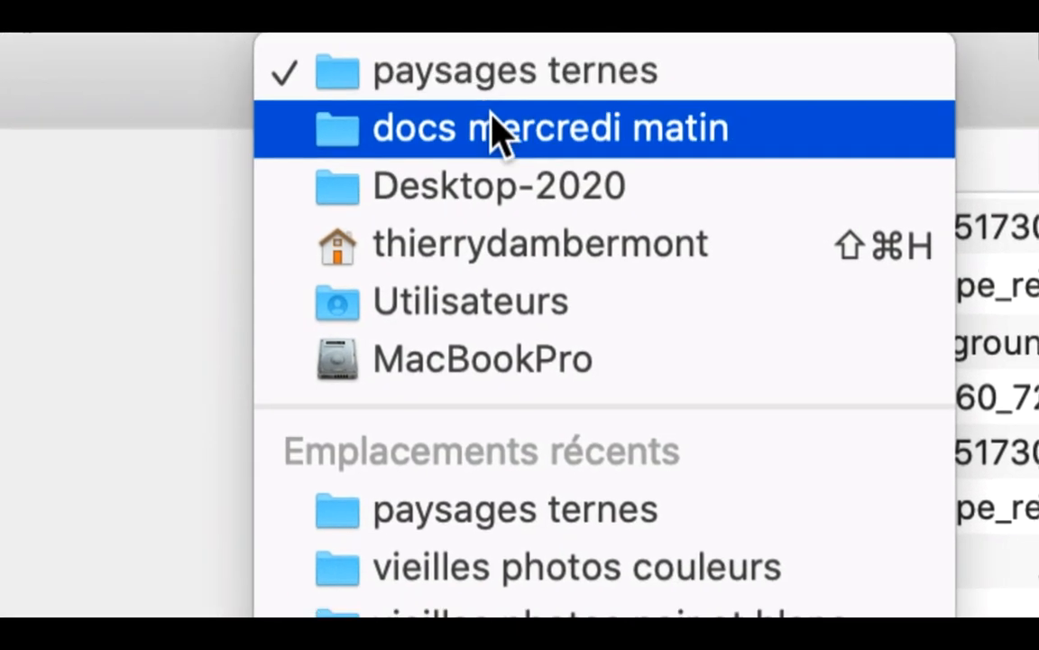
pyautogui.press('Escape')
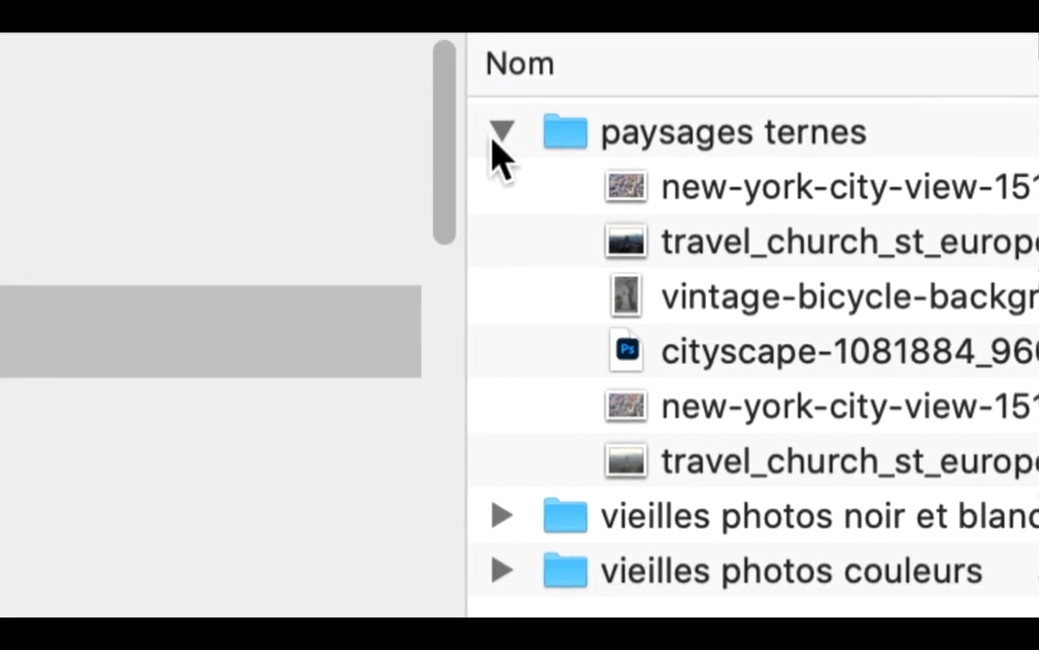
pyautogui.click(497, 137)
pyautogui.click(496, 189)
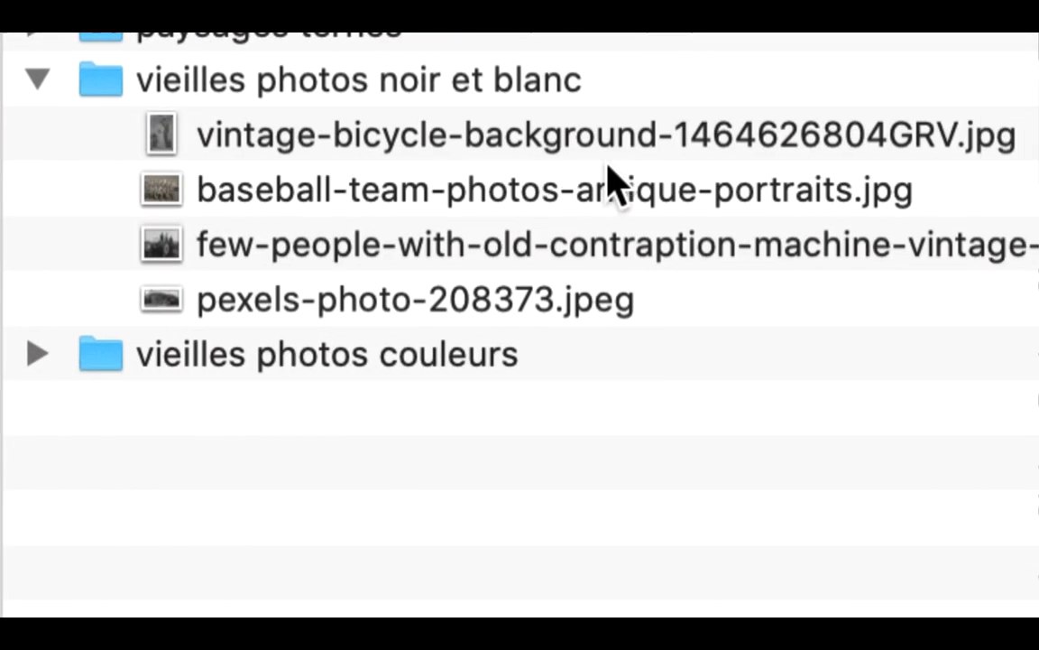
# Step: Select all four images in vieilles photos noir et blanc, from the vintage bicycle file through pexels-photo-208373.jpeg, and open them
pyautogui.click(672, 163)
pyautogui.click(645, 217)
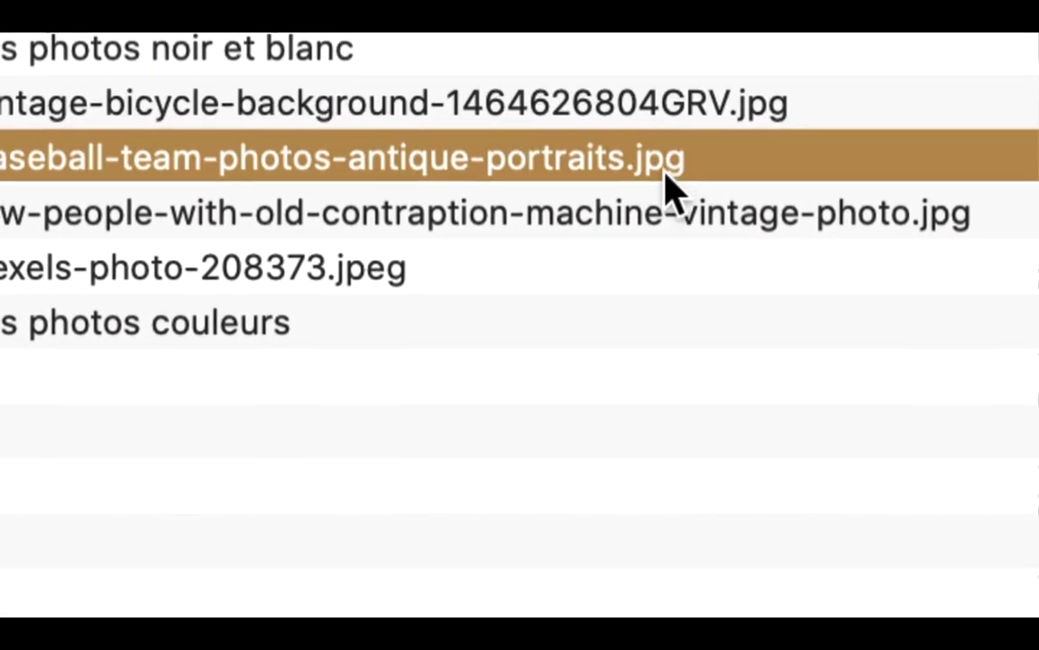
pyautogui.click(600, 269)
pyautogui.click(487, 236)
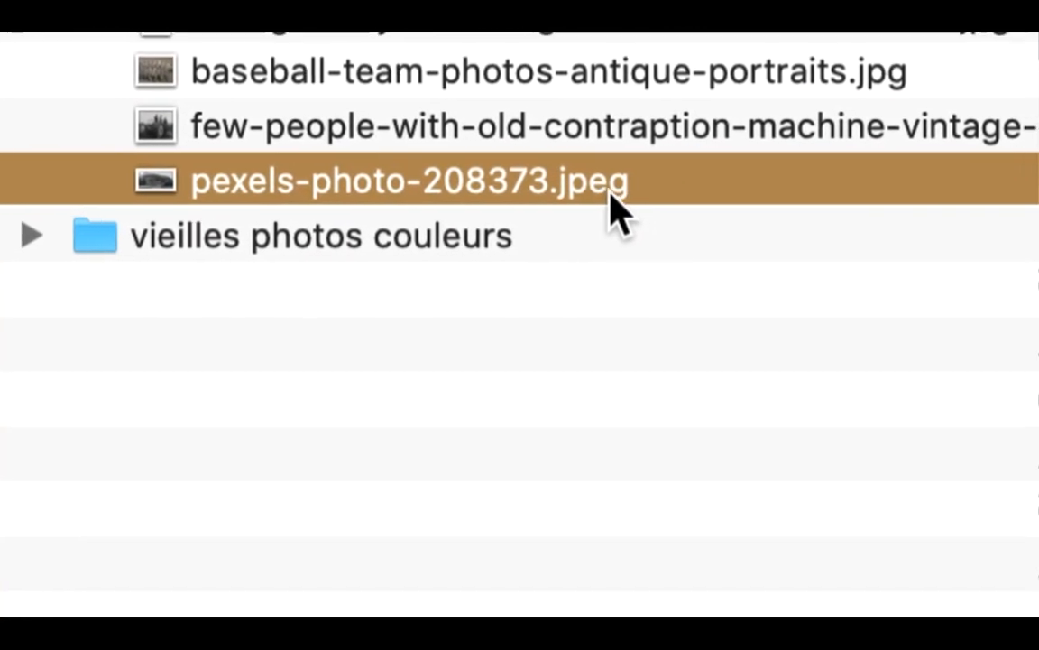
pyautogui.click(622, 181)
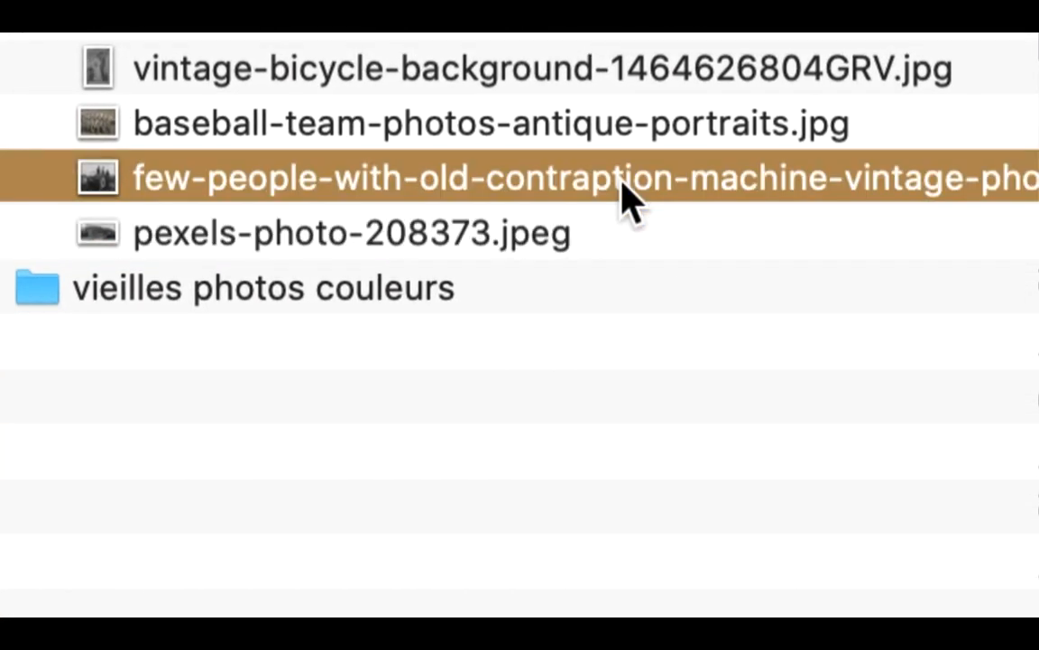
pyautogui.click(624, 83)
pyautogui.keyDown('shift'); pyautogui.click(622, 209); pyautogui.keyUp('shift')
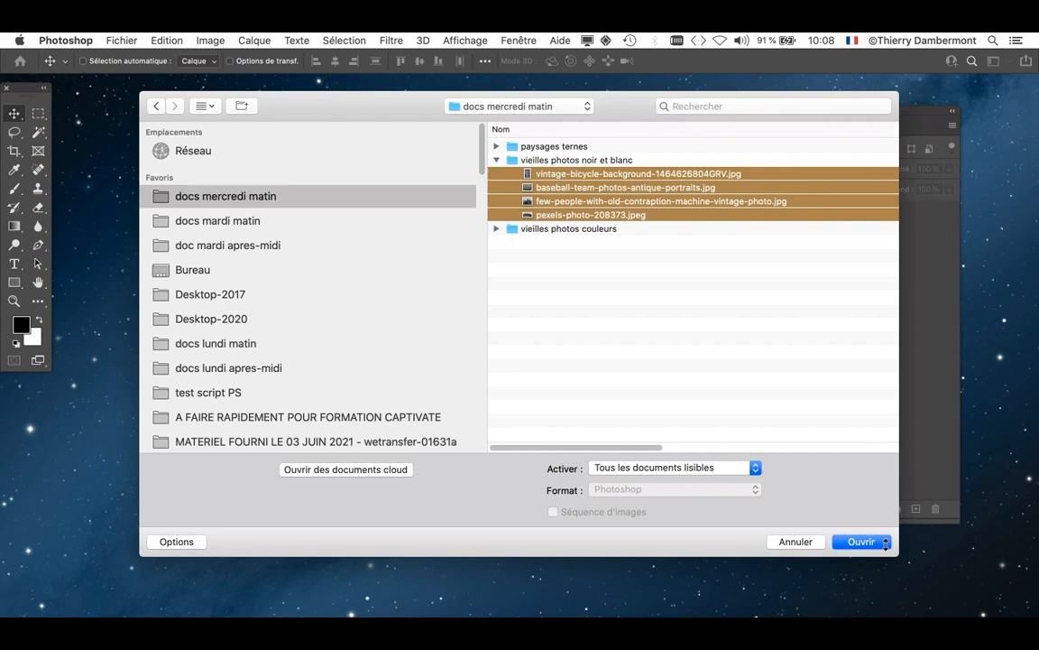
pyautogui.click(861, 541)
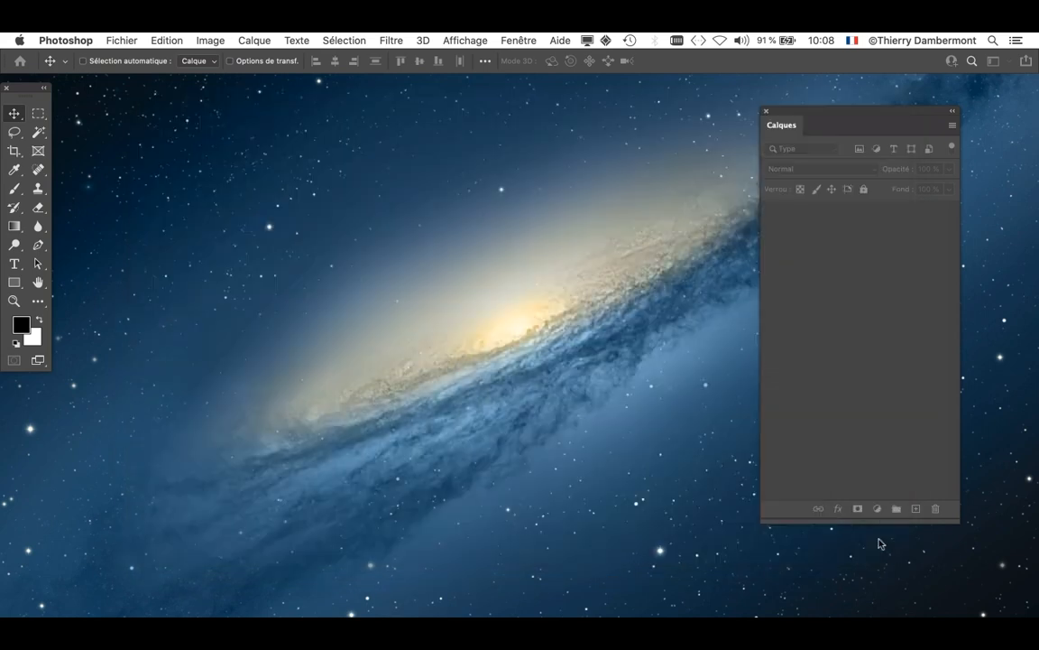
# Step: Assign the sRGB IEC61966-2.1 working profile to the vintage-bicycle and baseball-team photos, and the working Niveaux de gris profile to the few-people photo
pyautogui.press('i')
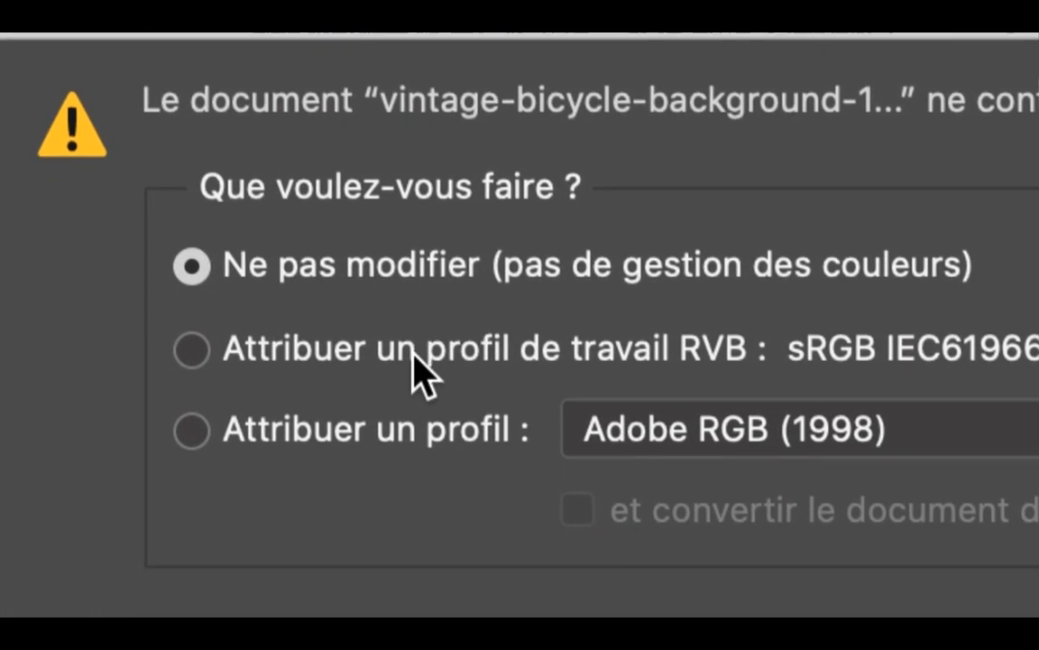
pyautogui.click(370, 425)
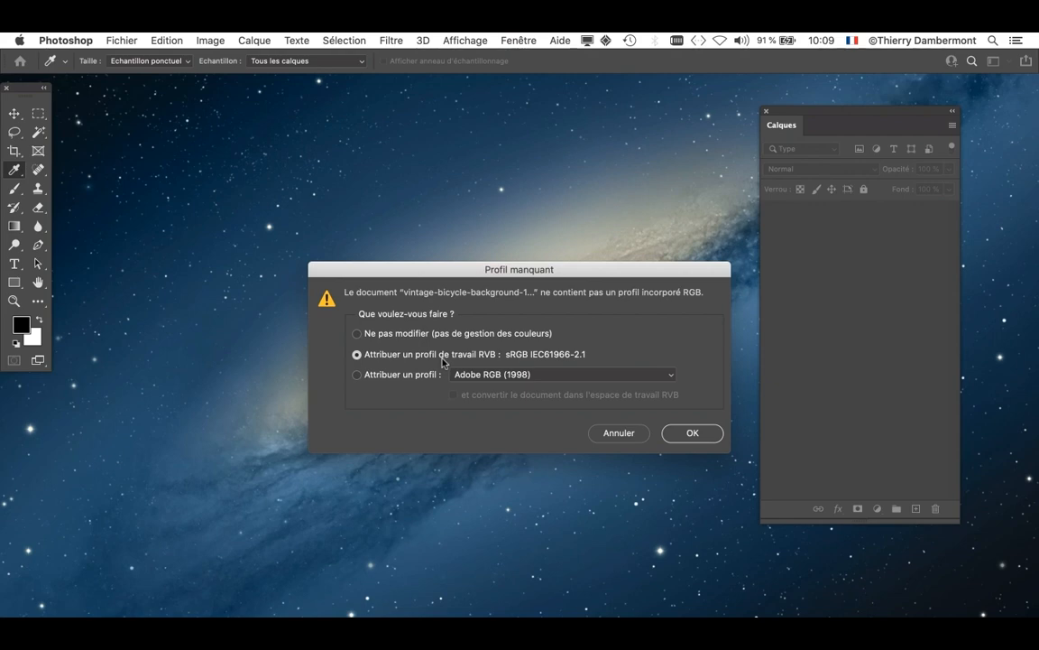
pyautogui.click(687, 434)
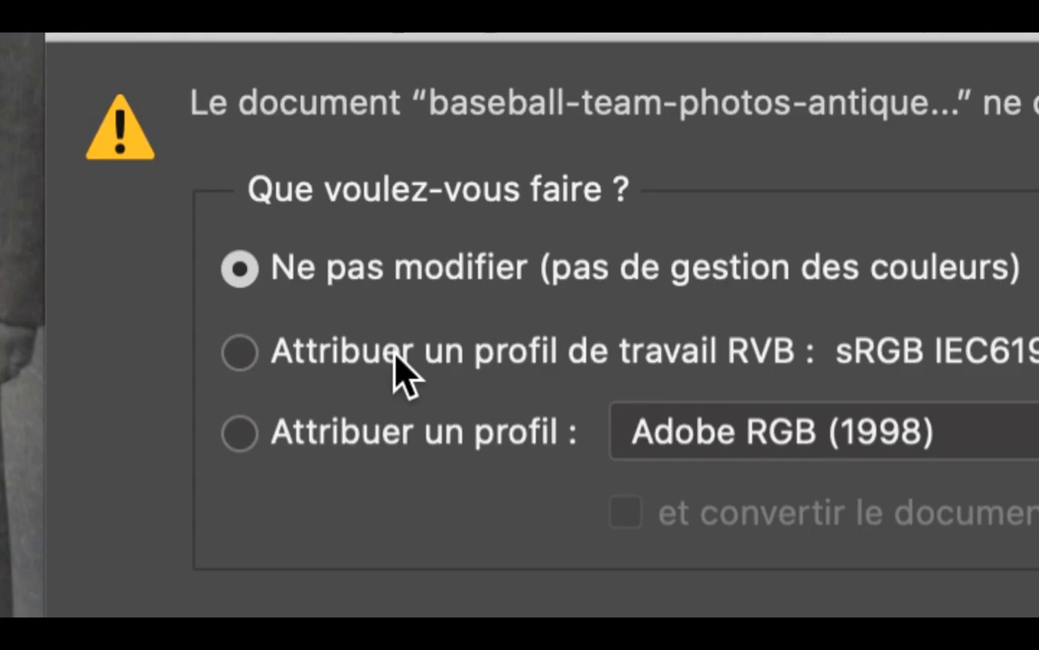
pyautogui.click(396, 357)
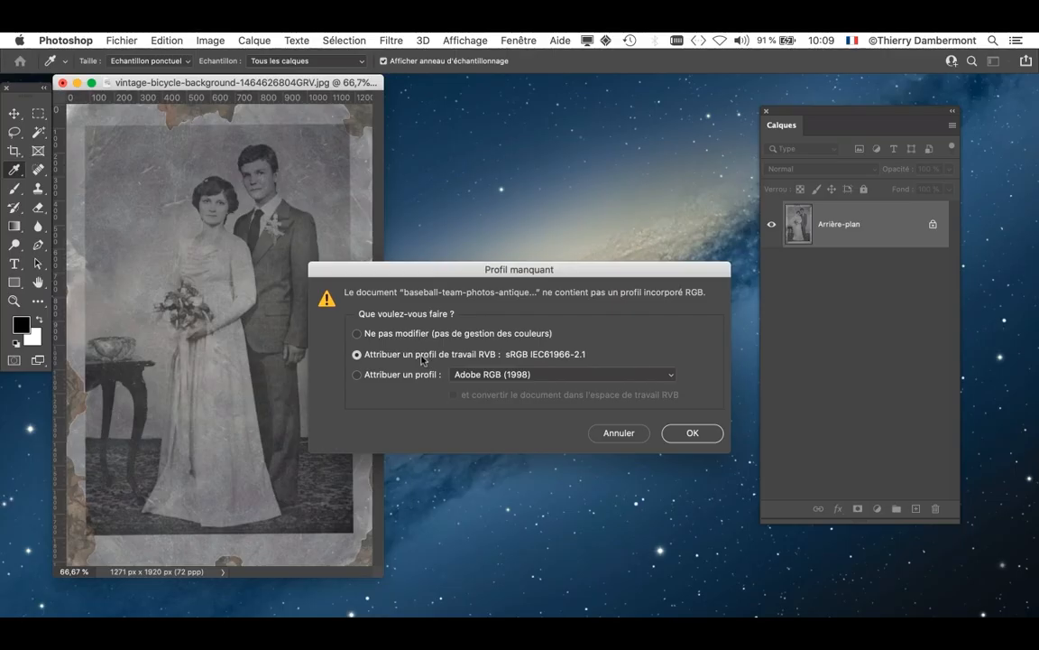
pyautogui.click(667, 434)
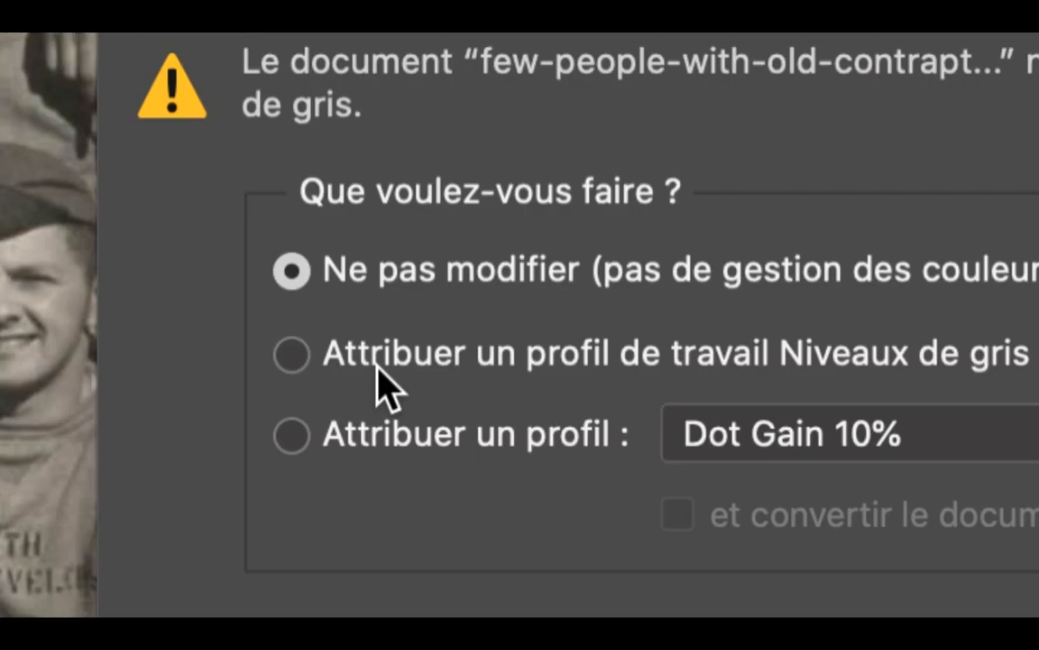
pyautogui.click(379, 371)
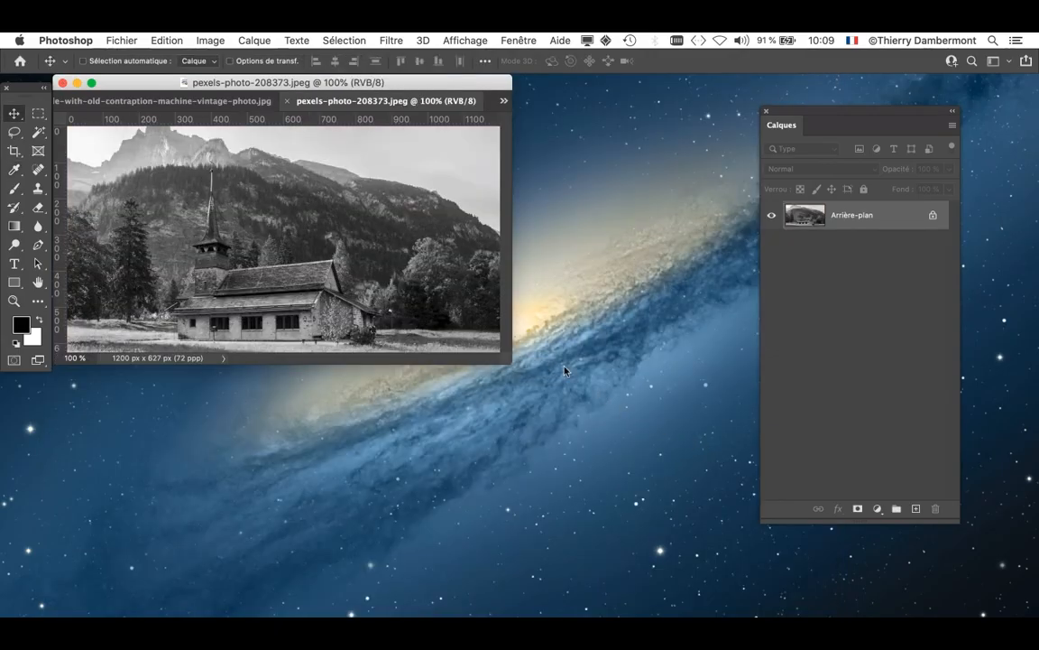
# Step: Switch the opened photos to full-screen display and move the Calques panel clear of the chapel image
pyautogui.press('f')
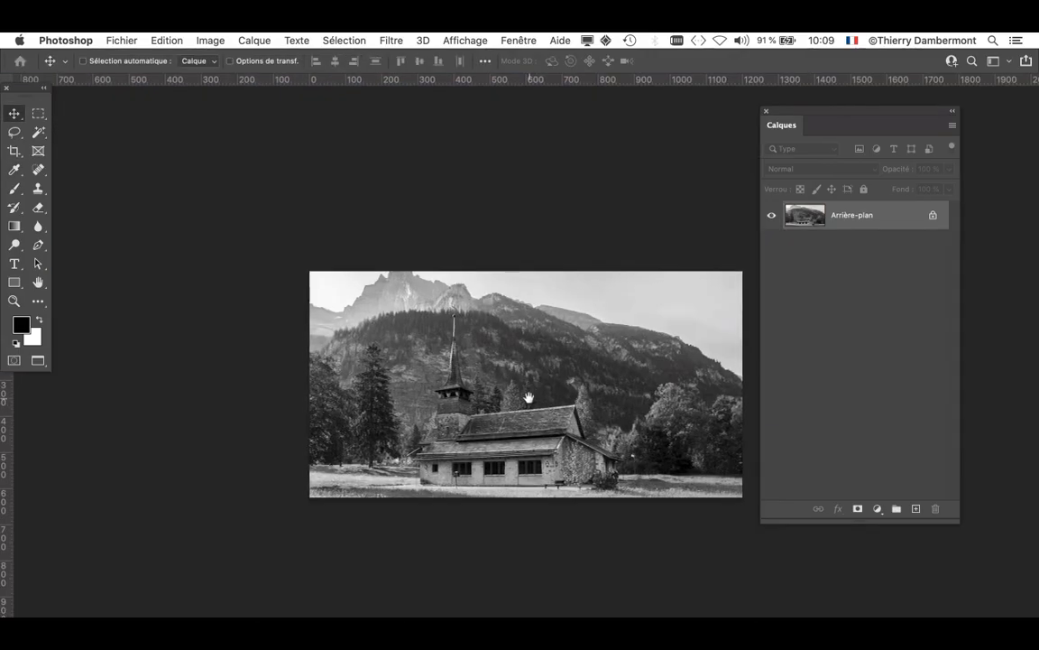
pyautogui.moveTo(532, 394); pyautogui.dragTo(436, 374)
pyautogui.scroll(3, 439, 380)
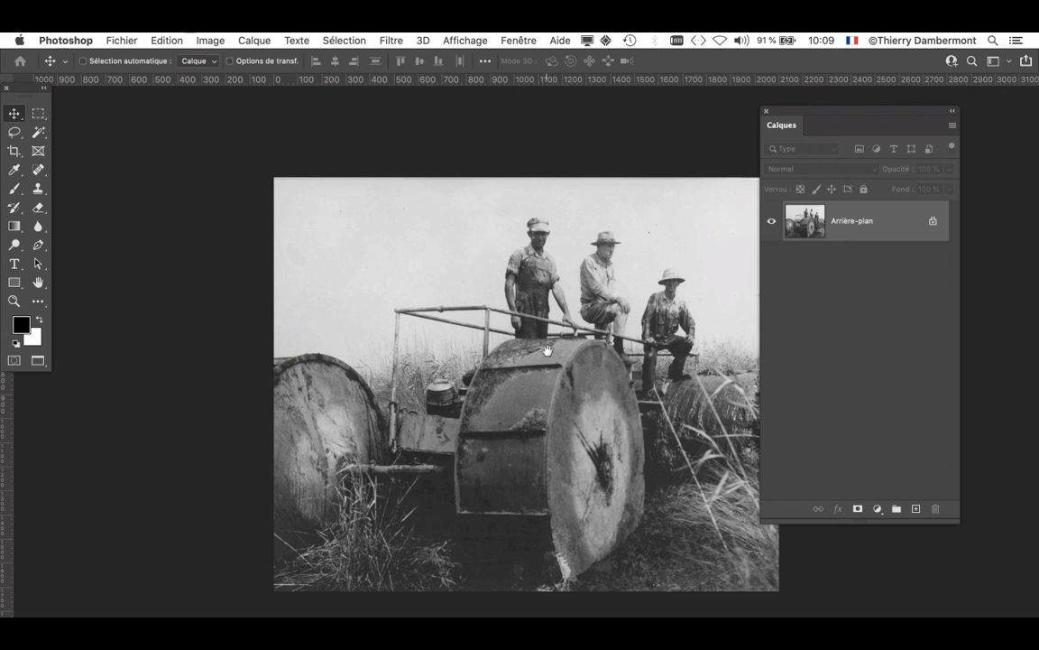
pyautogui.scroll(2, 443, 335)
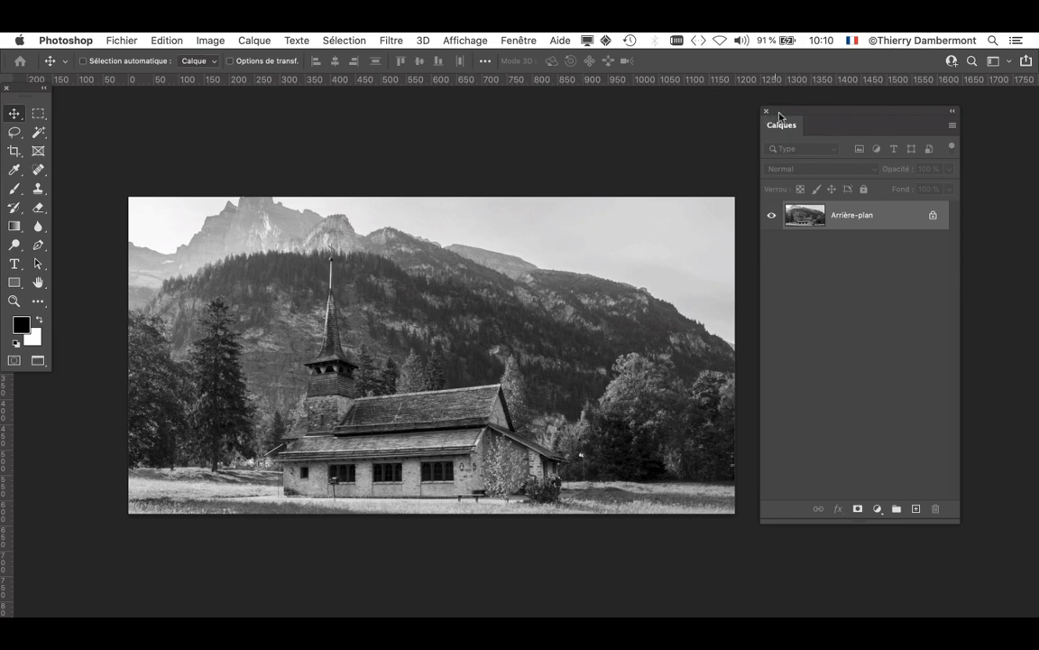
pyautogui.moveTo(791, 117); pyautogui.dragTo(913, 124)
pyautogui.scroll(2, 424, 286)
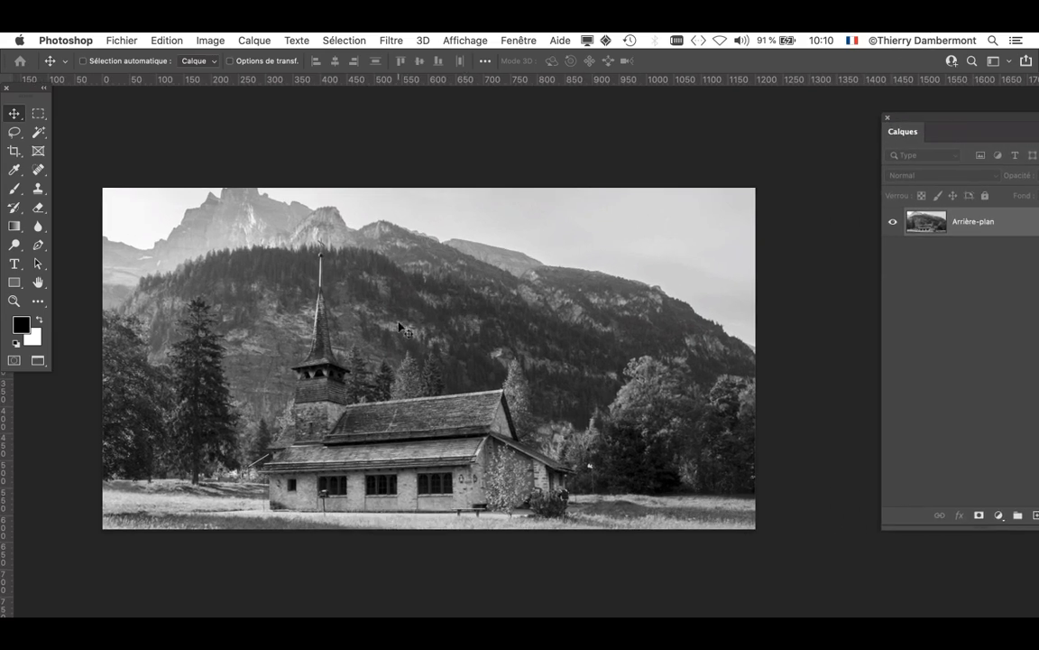
# Step: Examine the tones and contrast of the wedding couple, baseball team, old machine and chapel photos one after another
pyautogui.scroll(-2, 348, 295)
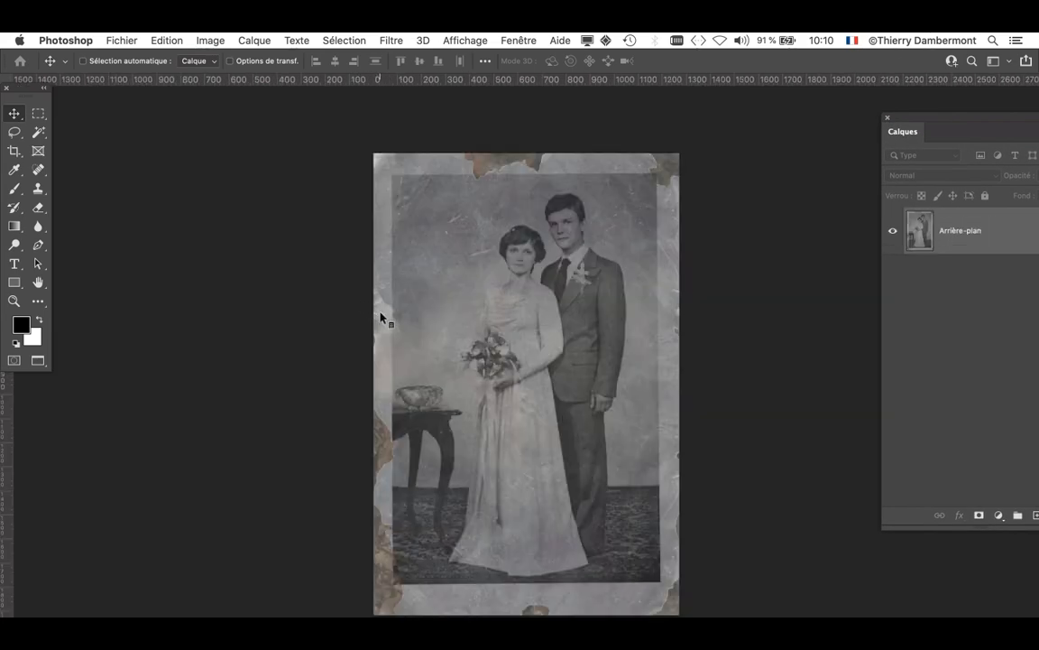
pyautogui.scroll(3, 465, 327)
pyautogui.moveTo(539, 261); pyautogui.dragTo(334, 273)
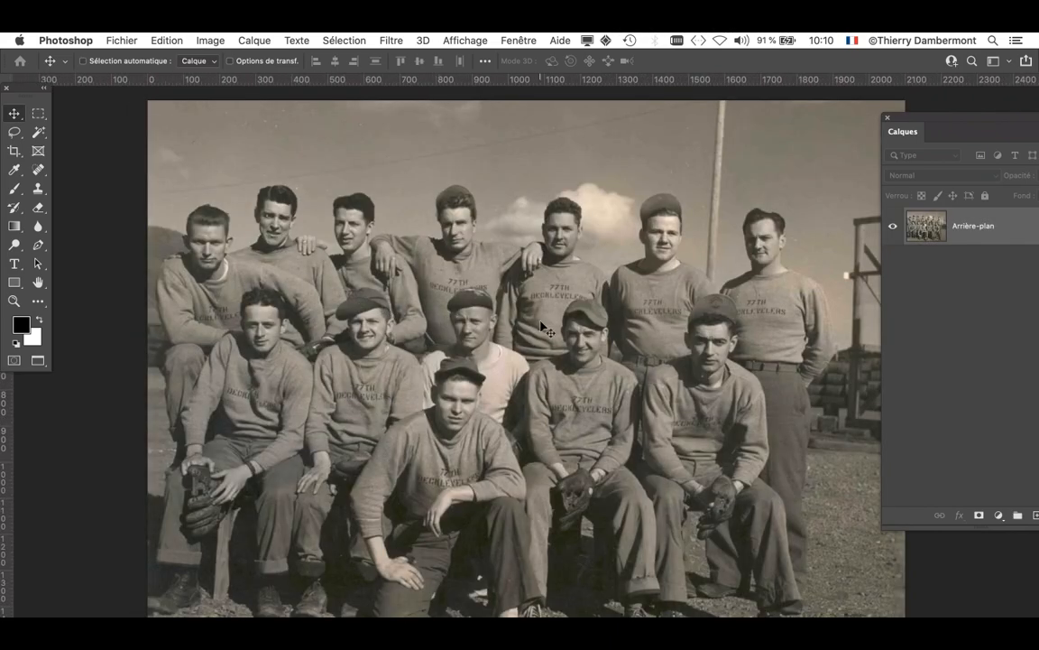
pyautogui.scroll(2, 486, 287)
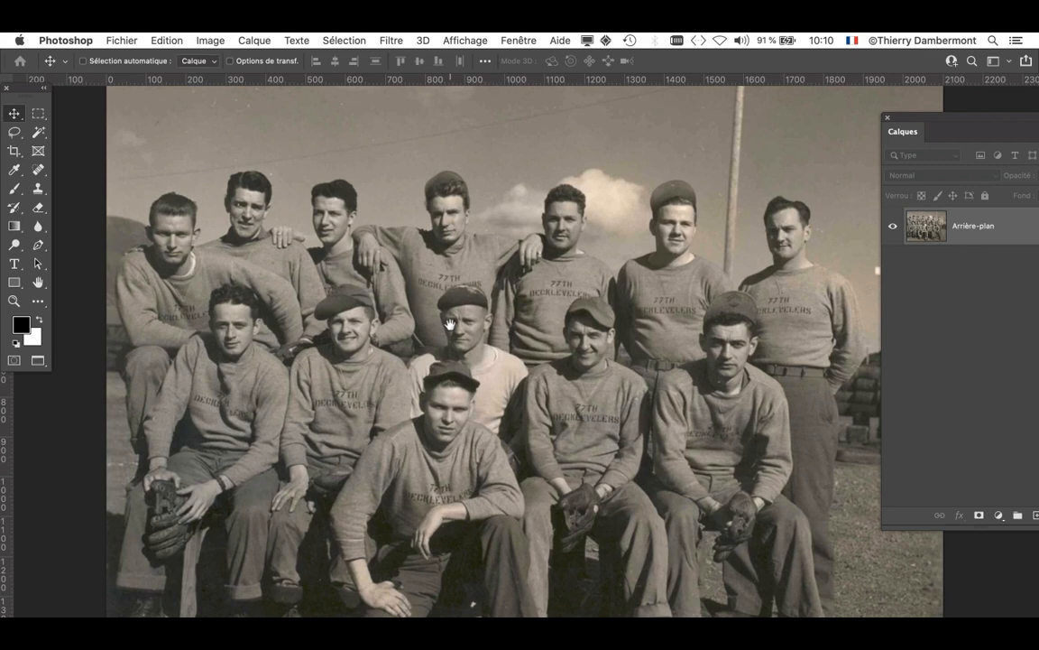
pyautogui.moveTo(449, 324); pyautogui.dragTo(408, 269)
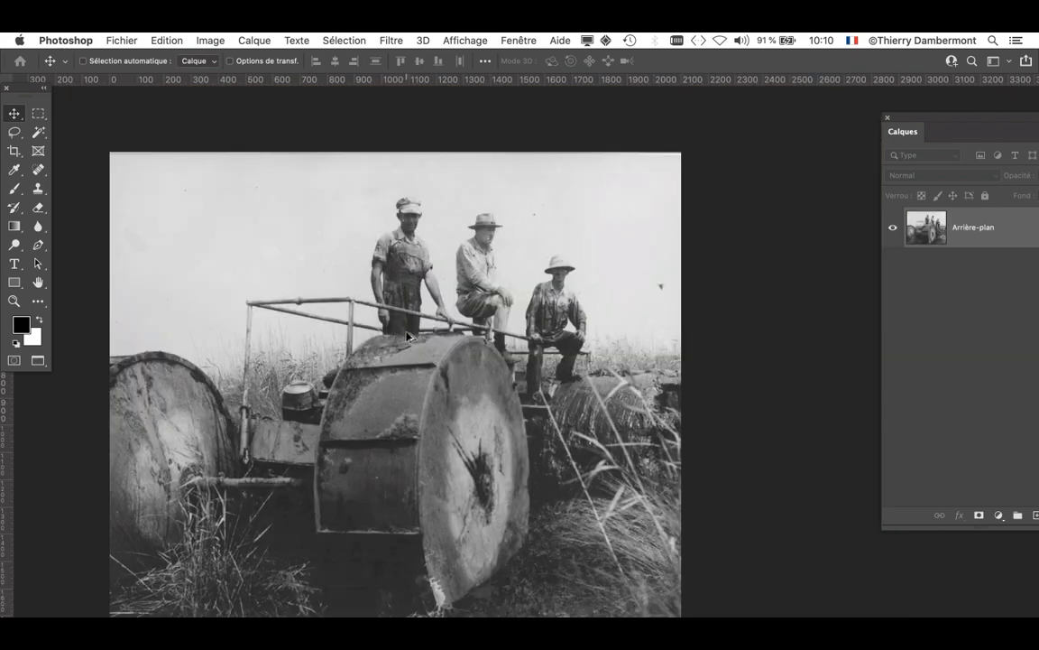
pyautogui.scroll(2, 408, 335)
pyautogui.scroll(1, 364, 299)
pyautogui.scroll(-2, 397, 379)
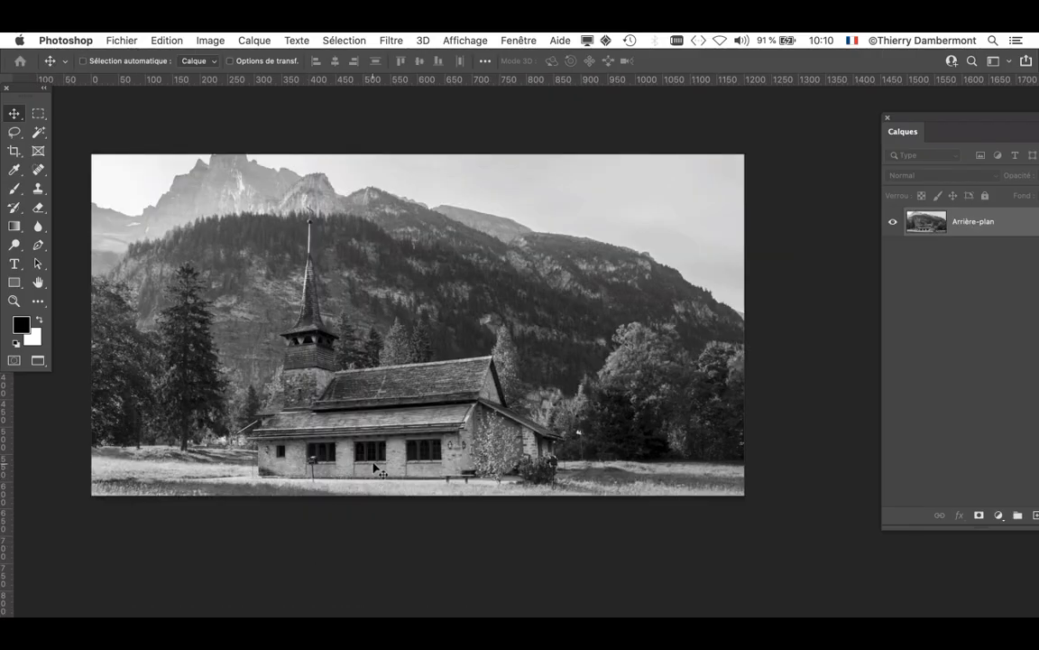
pyautogui.scroll(2, 428, 326)
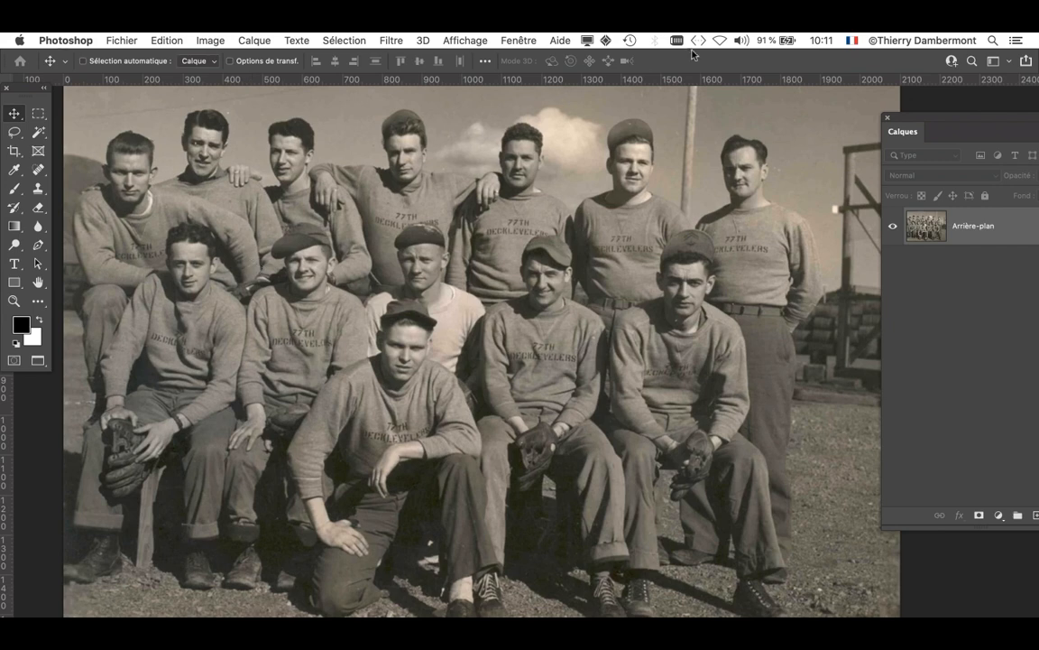
# Step: Check the colour mode of the baseball team photo, leave it unchanged and clear the Calques panel off the image
pyautogui.moveTo(915, 121); pyautogui.dragTo(834, 120)
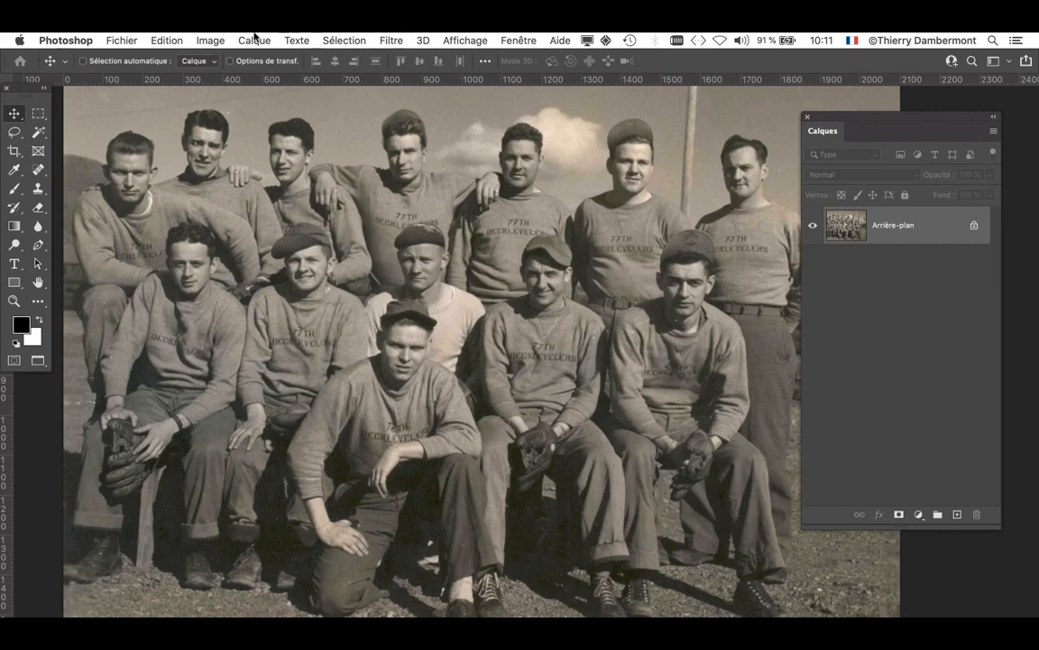
pyautogui.click(210, 40)
pyautogui.moveTo(214, 58)
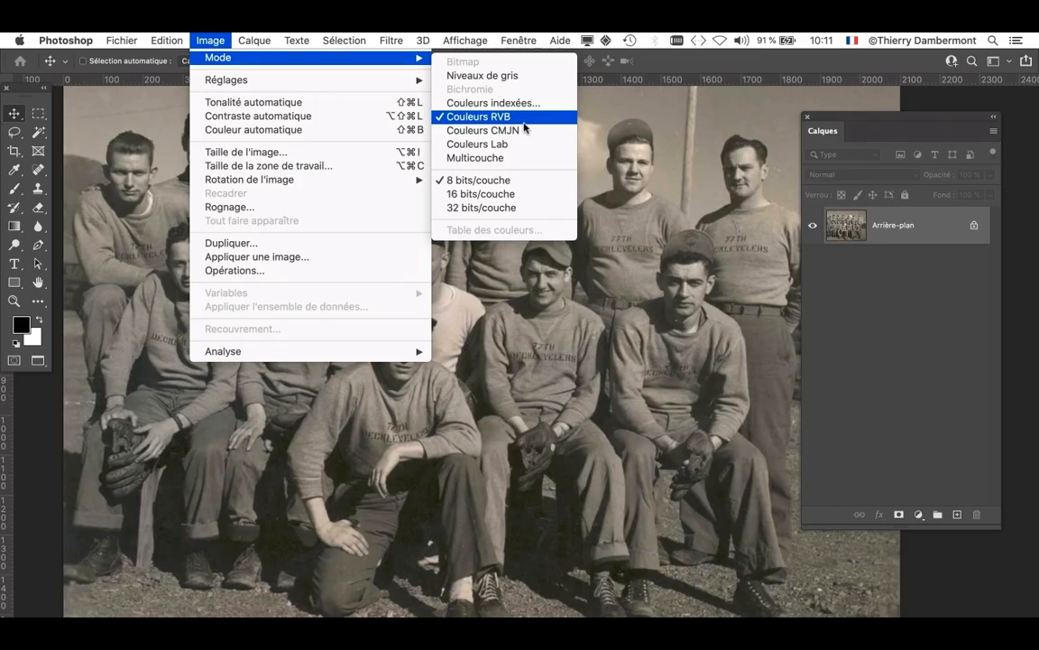
pyautogui.click(821, 280)
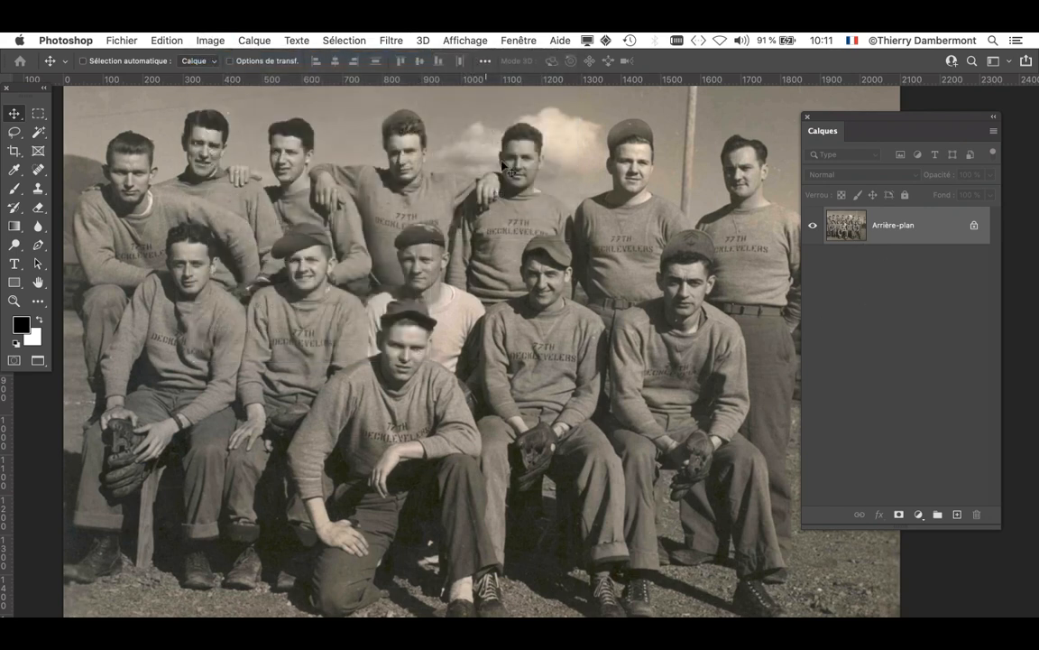
pyautogui.moveTo(822, 120); pyautogui.dragTo(886, 129)
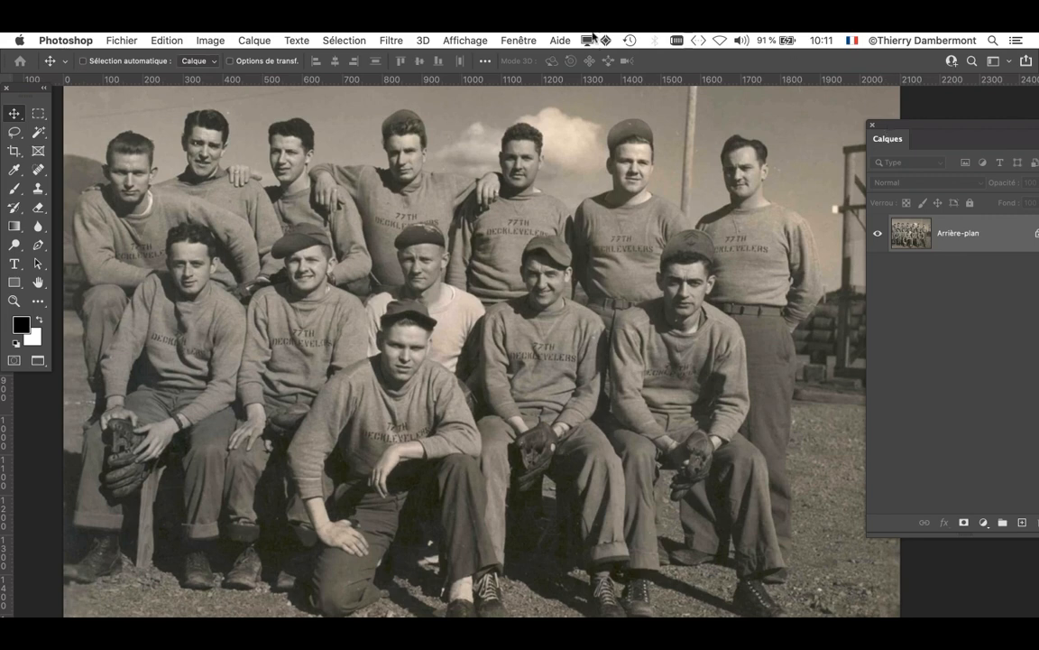
# Step: Start a Niveaux adjustment directly on the baseball team photo and move its dialog so the faces can be seen
pyautogui.click(262, 40)
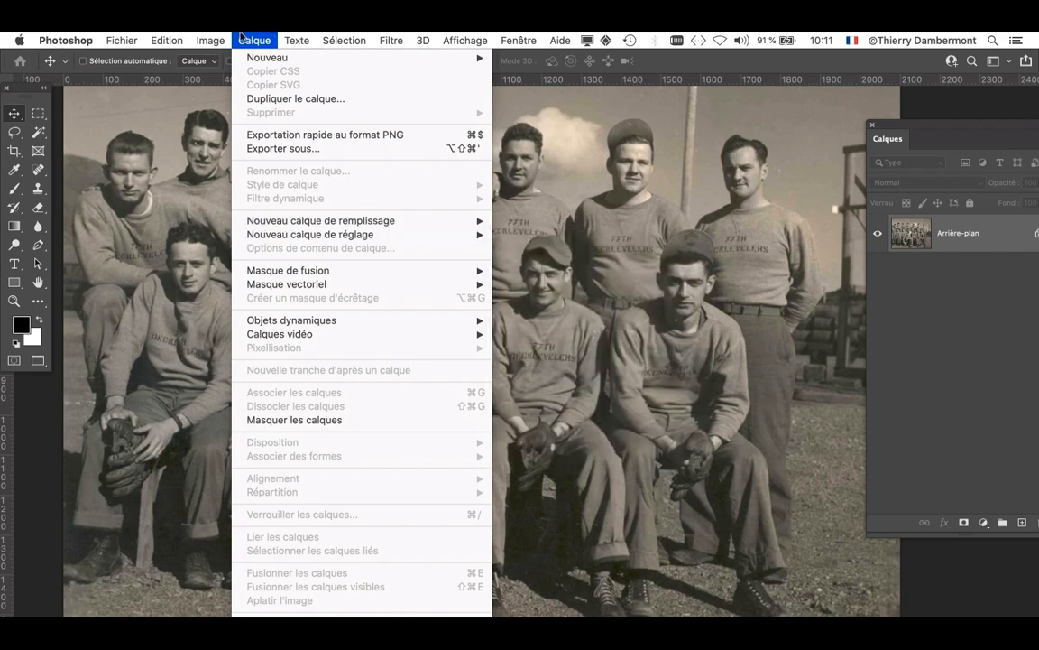
pyautogui.moveTo(188, 38)
pyautogui.moveTo(213, 81)
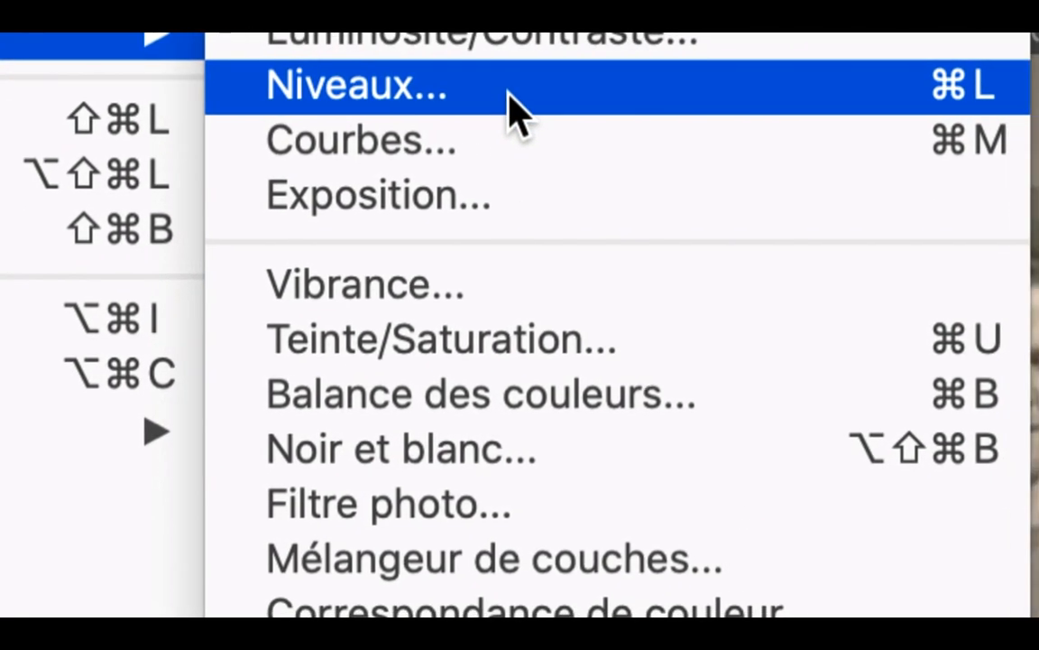
pyautogui.click(517, 113)
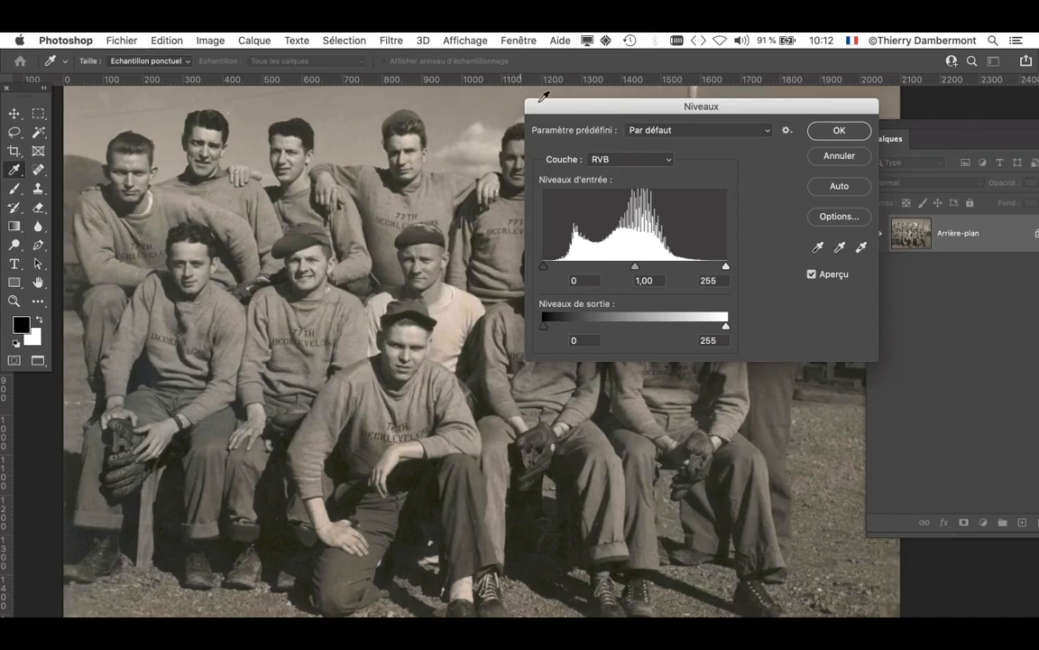
pyautogui.moveTo(639, 110); pyautogui.dragTo(541, 106)
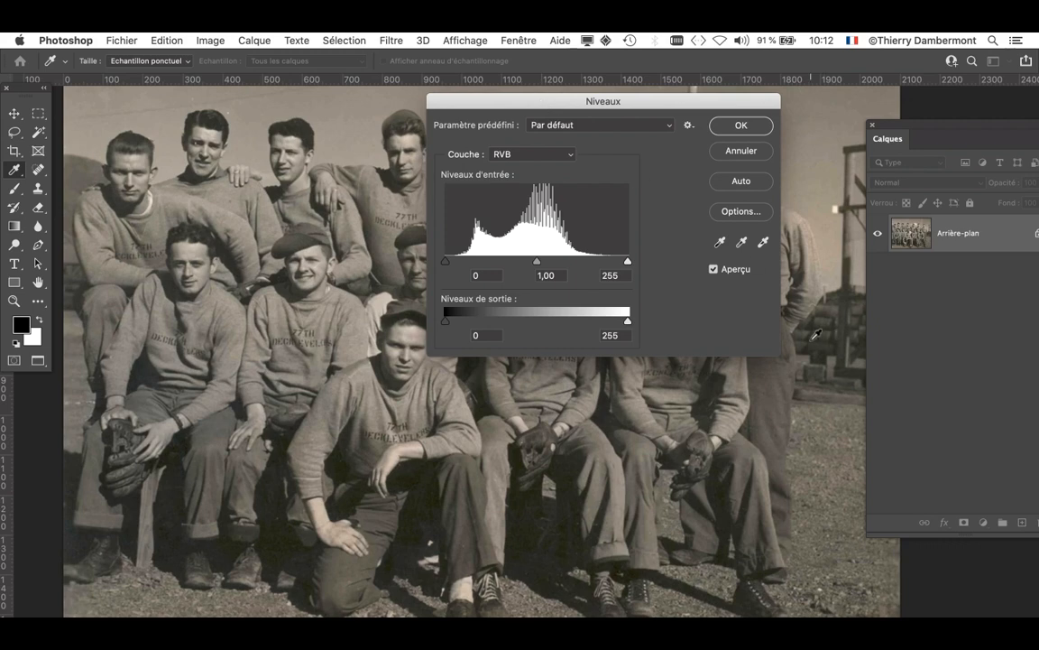
pyautogui.moveTo(657, 101); pyautogui.dragTo(539, 100)
pyautogui.moveTo(457, 94); pyautogui.dragTo(728, 98)
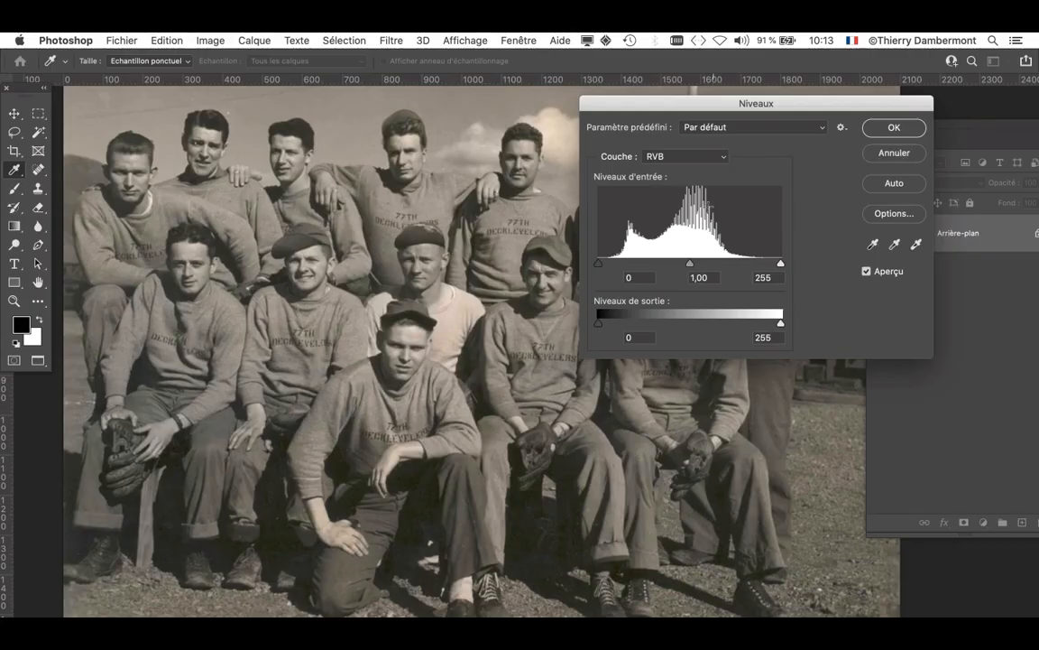
pyautogui.press('alt')
pyautogui.moveTo(687, 102); pyautogui.dragTo(708, 100)
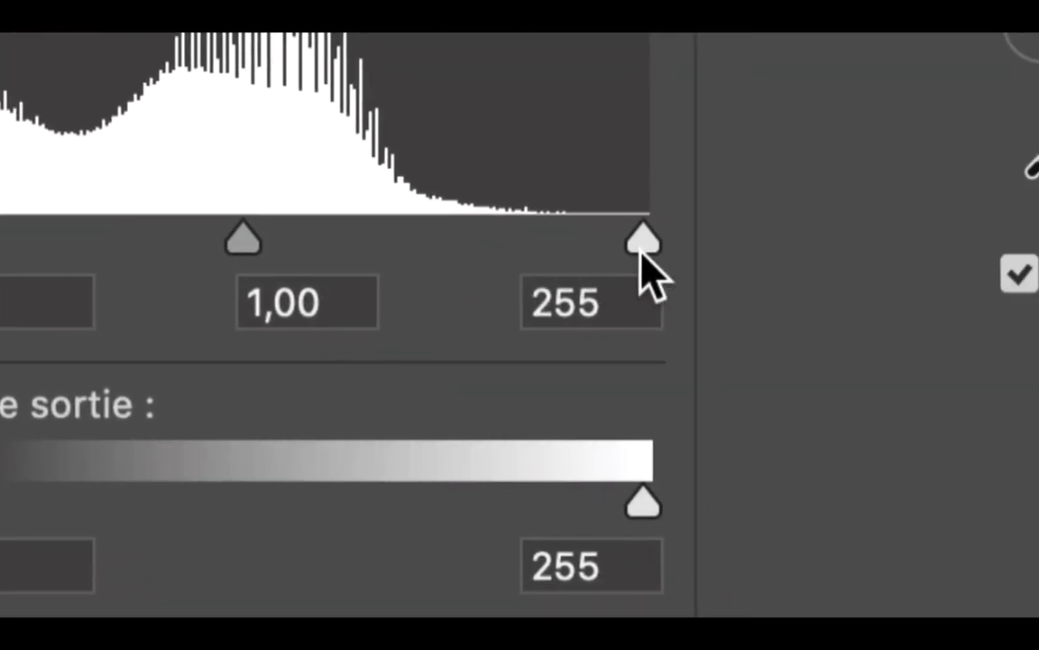
# Step: Set the RVB input levels of the baseball team photo to 27 for the black point and 210 for the white point
pyautogui.moveTo(641, 256); pyautogui.dragTo(512, 262)
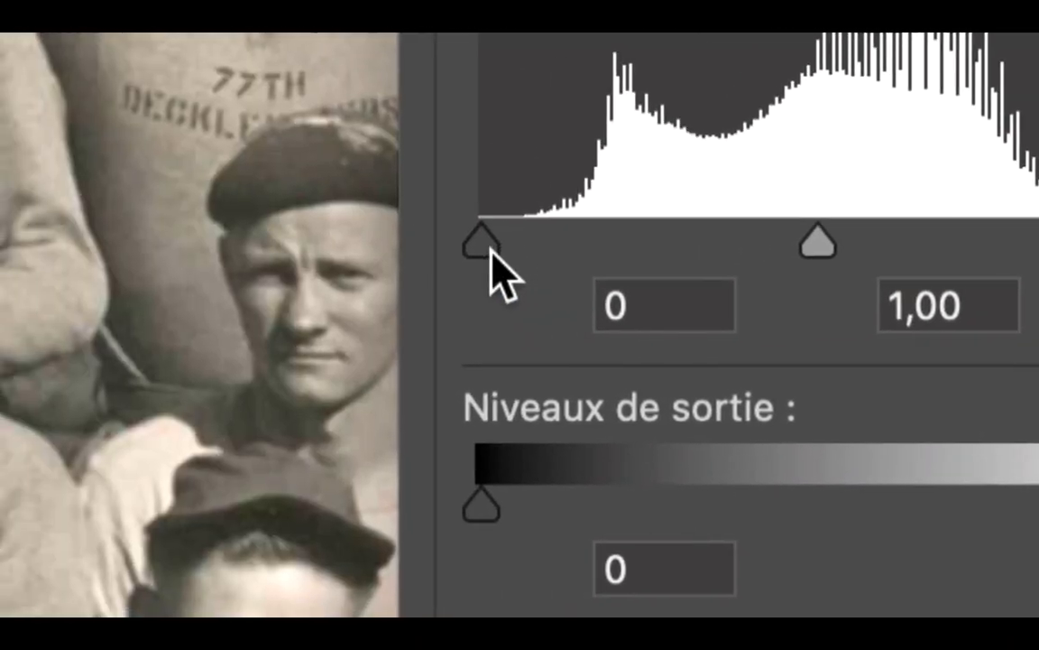
pyautogui.moveTo(422, 251); pyautogui.dragTo(506, 253)
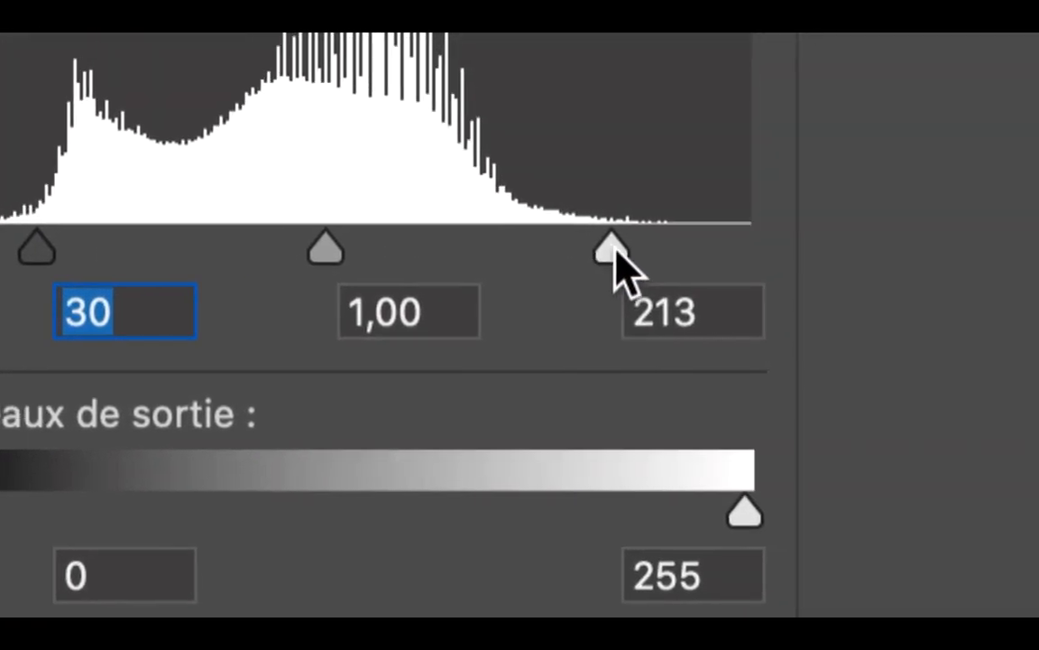
pyautogui.moveTo(1003, 241); pyautogui.dragTo(996, 243)
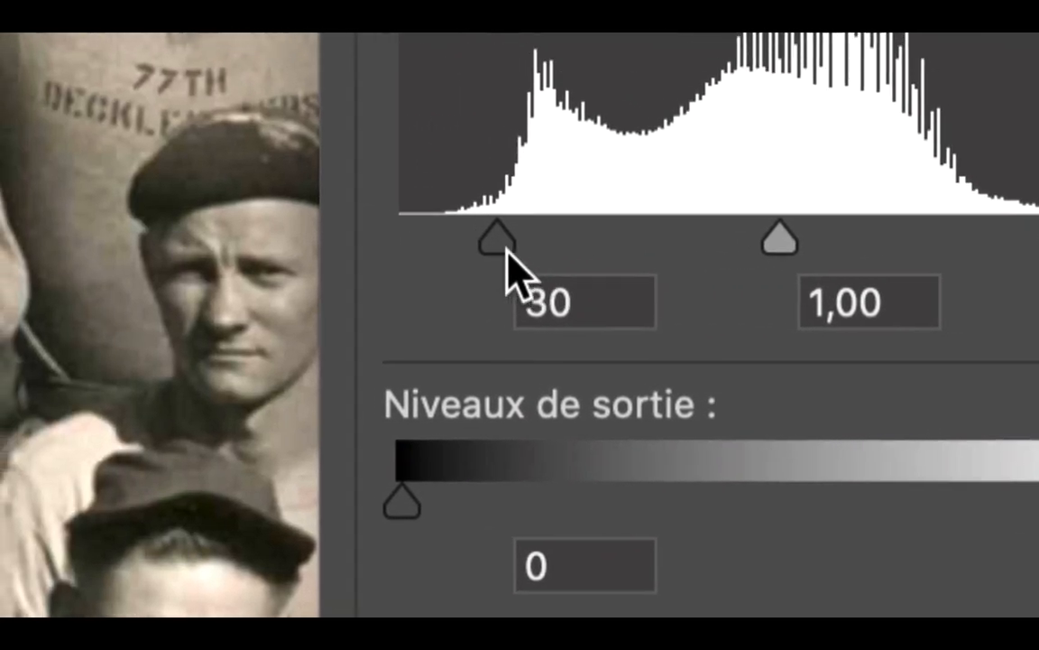
pyautogui.moveTo(506, 253); pyautogui.dragTo(493, 226)
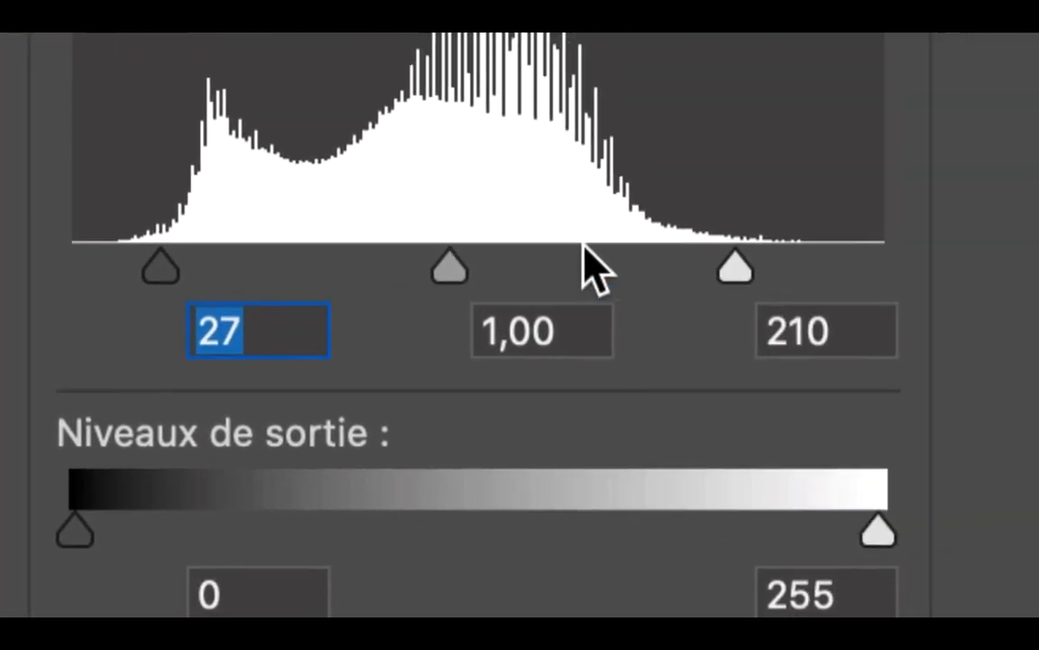
# Step: Tighten the RVB input levels of the baseball team photo to 30 for the black point and 197 for the white point
pyautogui.moveTo(610, 254); pyautogui.dragTo(615, 257)
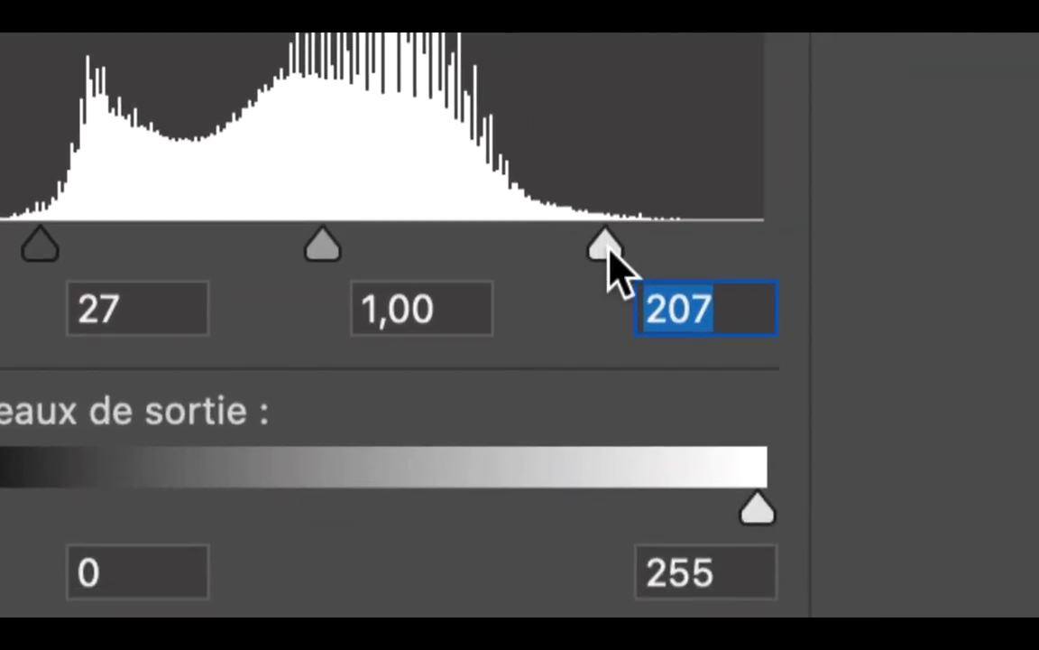
pyautogui.moveTo(725, 471); pyautogui.dragTo(713, 471)
pyautogui.moveTo(605, 252); pyautogui.dragTo(601, 252)
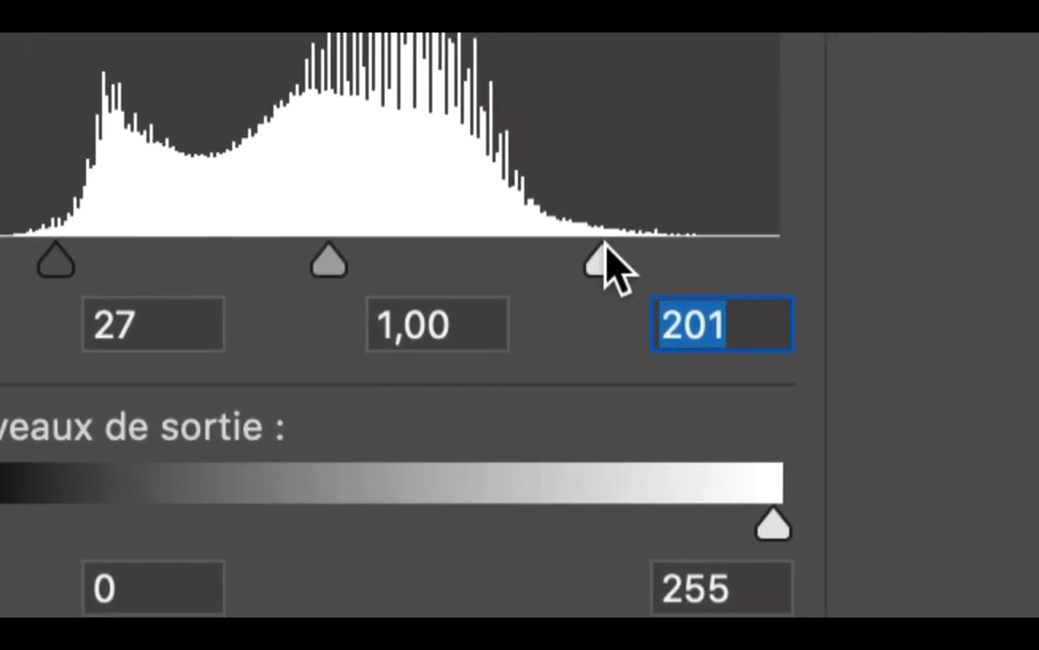
pyautogui.moveTo(601, 255); pyautogui.dragTo(597, 240)
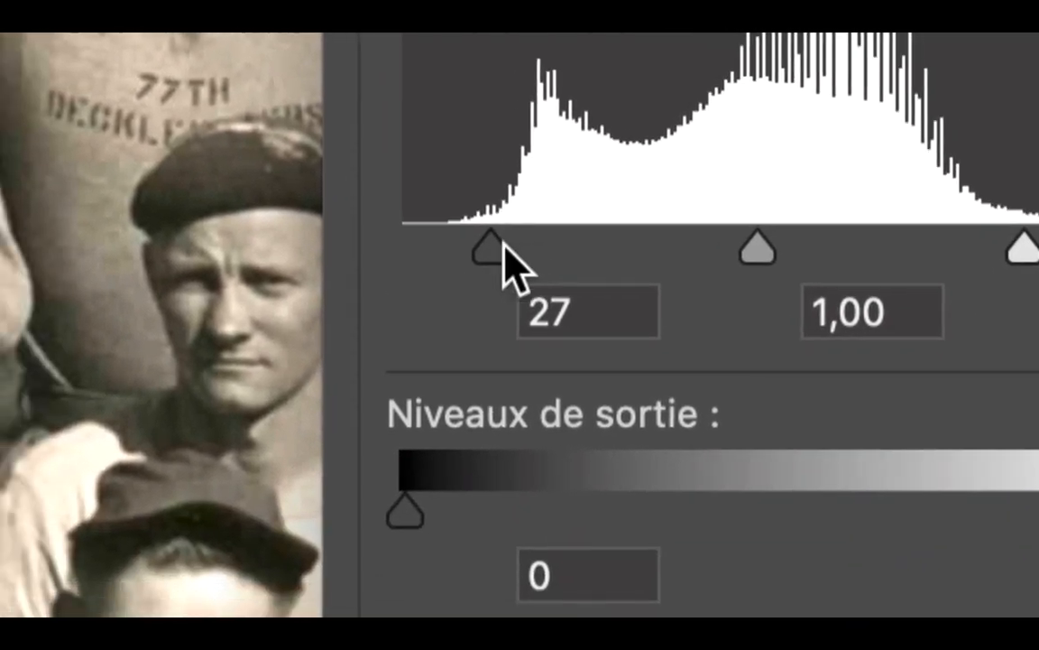
pyautogui.click(502, 249)
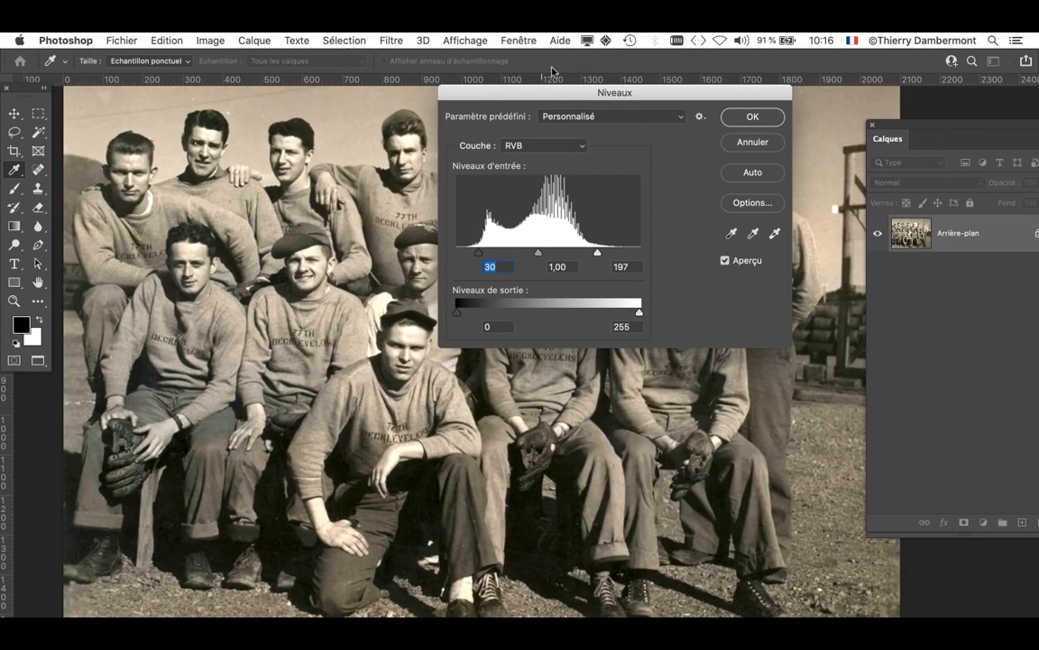
# Step: Move the Niveaux dialog off the players and compare the whole team photo with and without the correction
pyautogui.moveTo(582, 85); pyautogui.dragTo(830, 60)
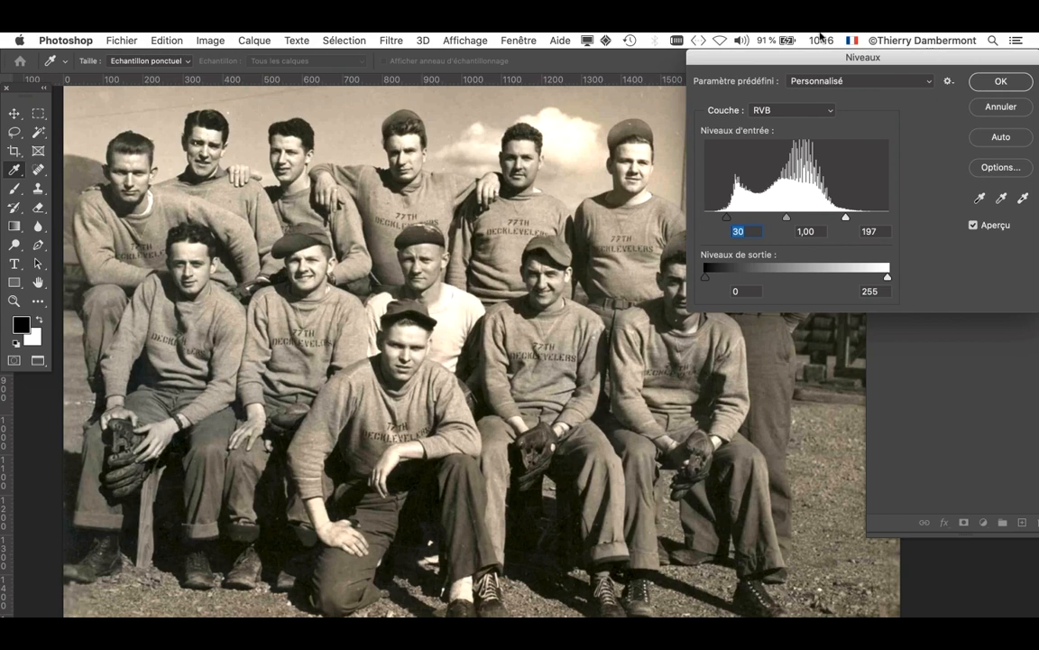
pyautogui.click(974, 225)
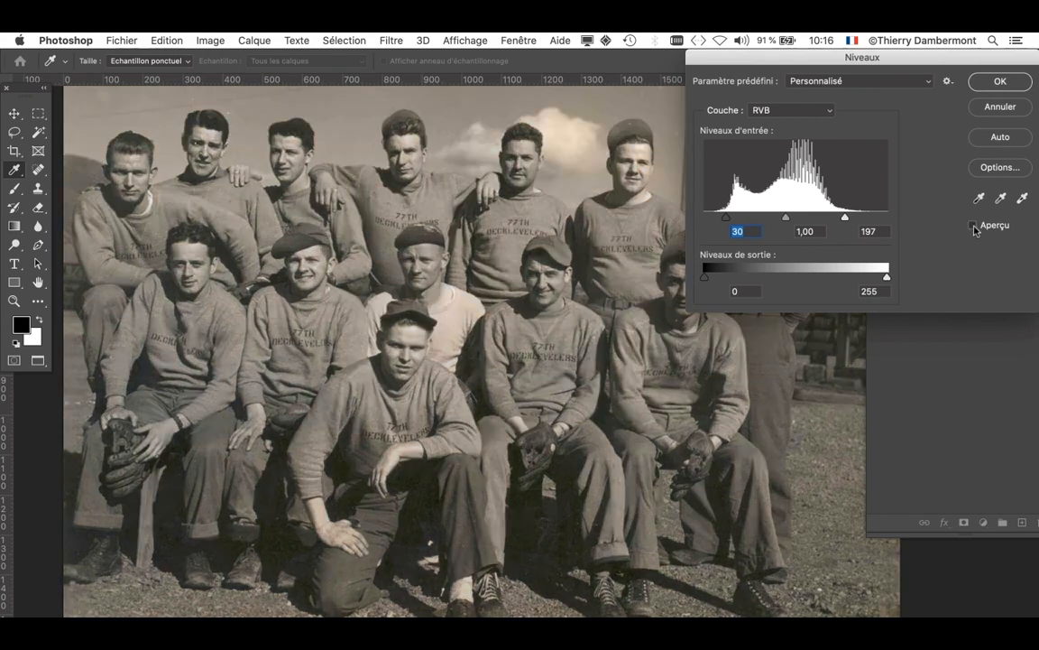
pyautogui.click(973, 225)
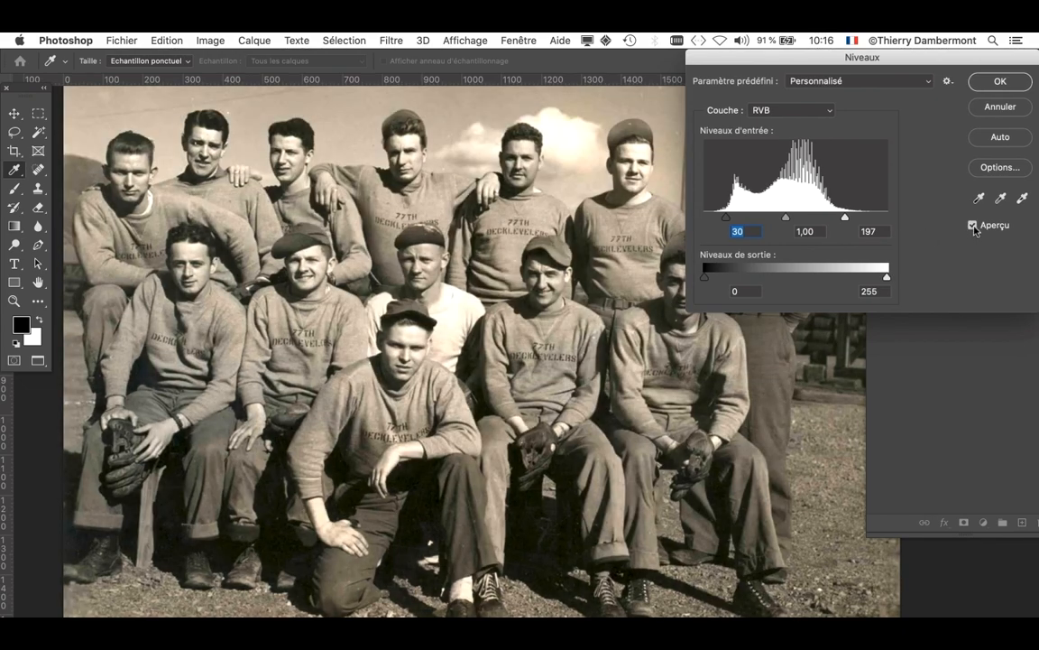
pyautogui.click(974, 226)
pyautogui.click(973, 226)
pyautogui.click(974, 226)
pyautogui.click(974, 225)
# Step: Examine the bright cloud behind the back row up close, with and without the Niveaux correction
pyautogui.press('alt')
pyautogui.scroll(5, 550, 127)
pyautogui.scroll(2, 549, 127)
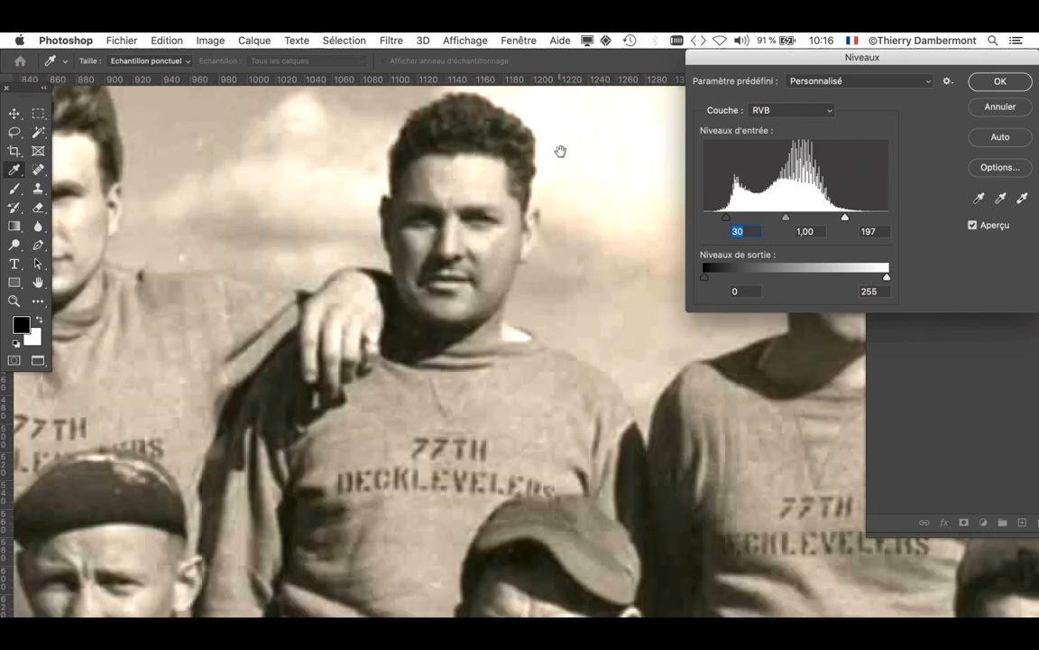
pyautogui.scroll(2, 369, 301)
pyautogui.scroll(2, 403, 271)
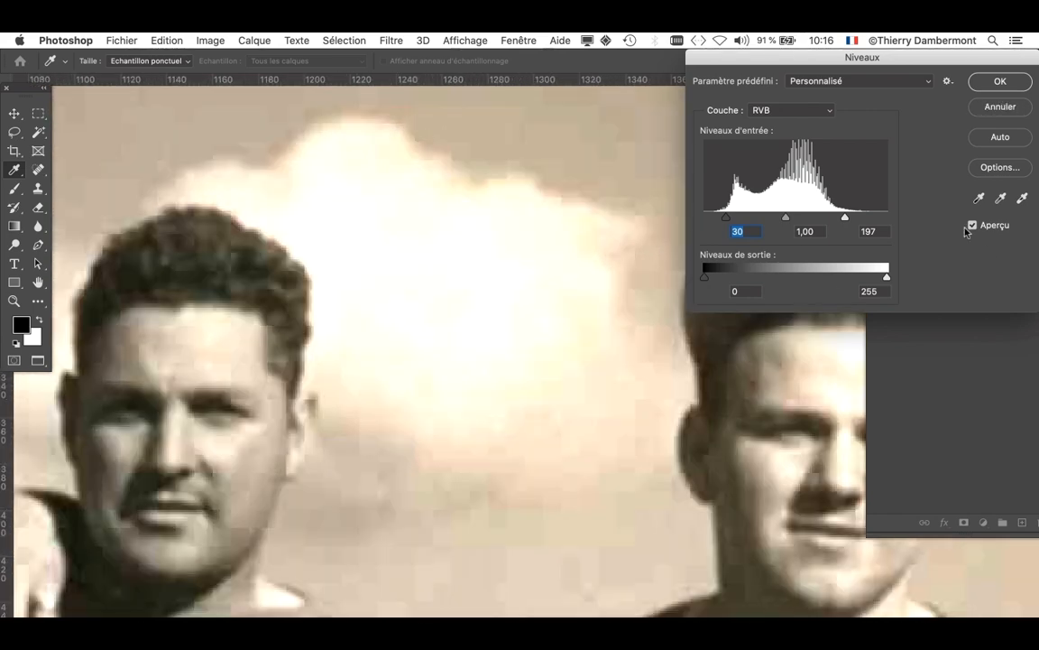
pyautogui.click(973, 226)
pyautogui.click(973, 227)
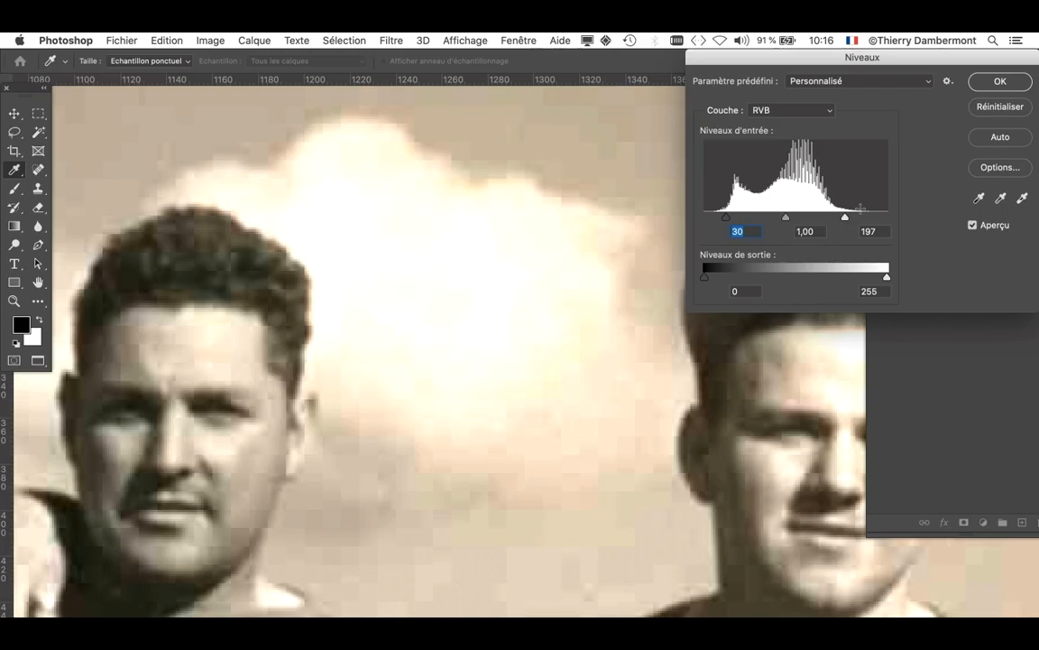
# Step: Examine the highlights on the face of the capped back-row player, with and without the Niveaux correction
pyautogui.keyDown('alt'); pyautogui.click(260, 386); pyautogui.keyUp('alt')
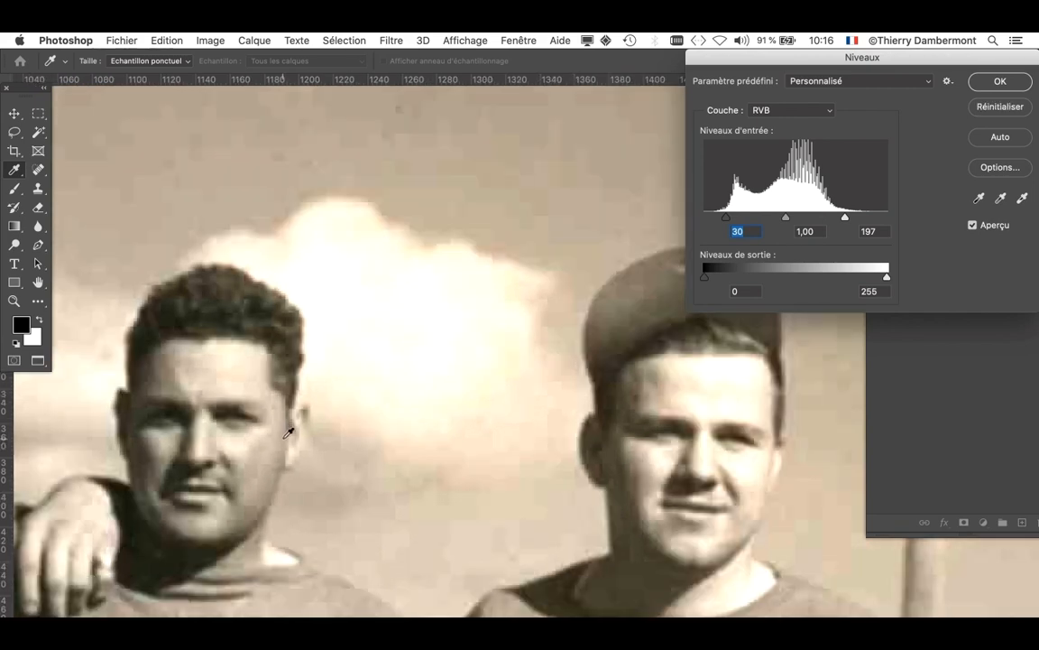
pyautogui.moveTo(641, 478); pyautogui.dragTo(378, 429)
pyautogui.keyDown('super'); pyautogui.click(424, 348); pyautogui.keyUp('super')
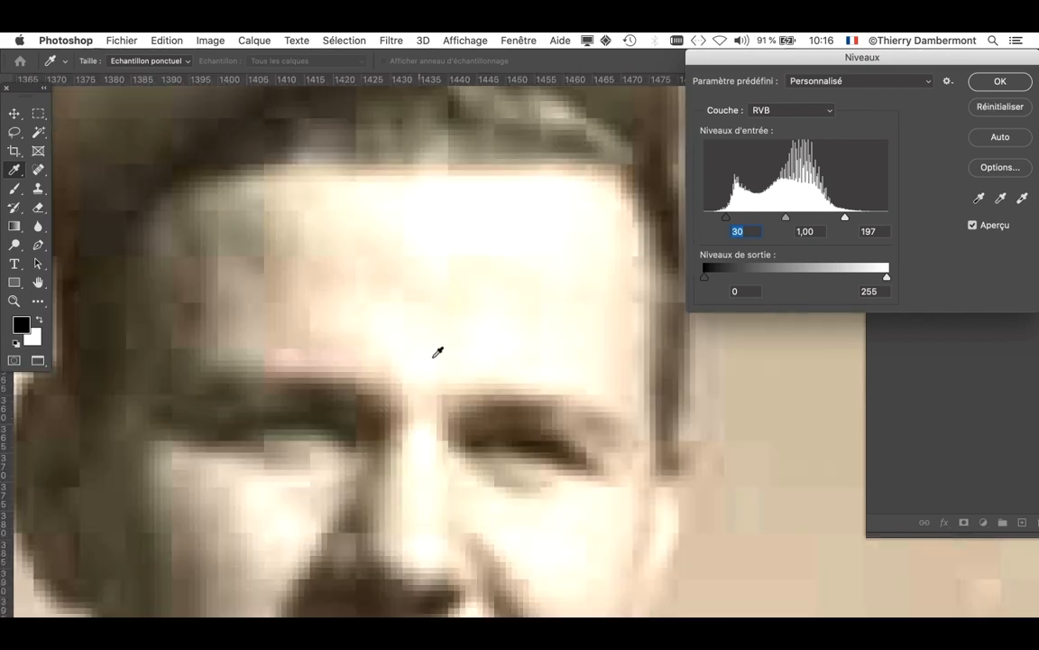
pyautogui.keyDown('alt'); pyautogui.click(510, 355); pyautogui.keyUp('alt')
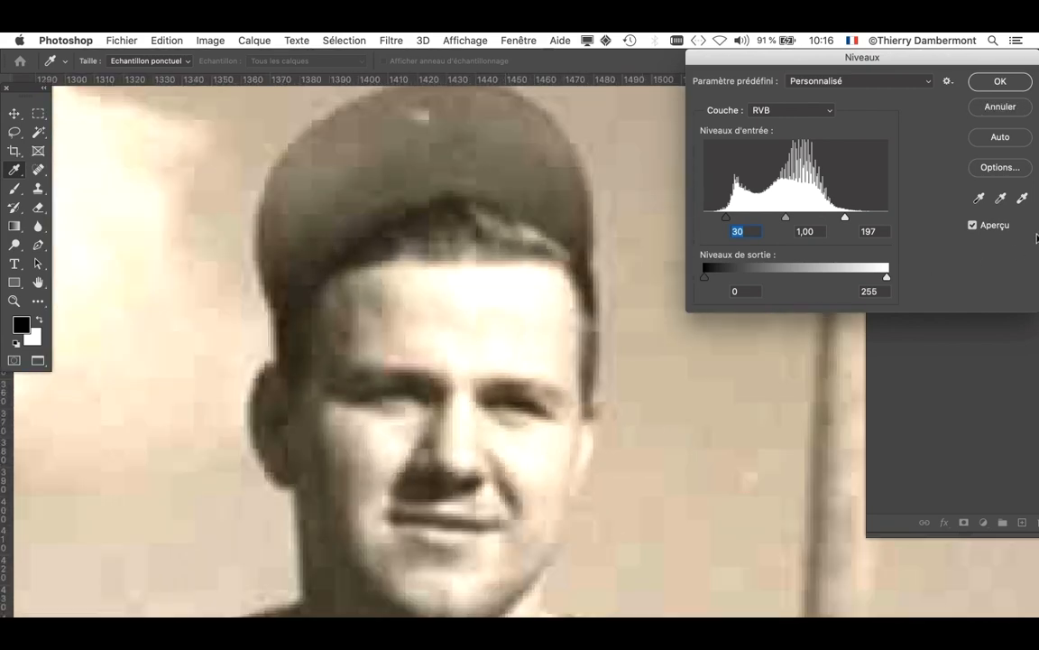
pyautogui.click(977, 228)
pyautogui.click(975, 227)
pyautogui.click(975, 227)
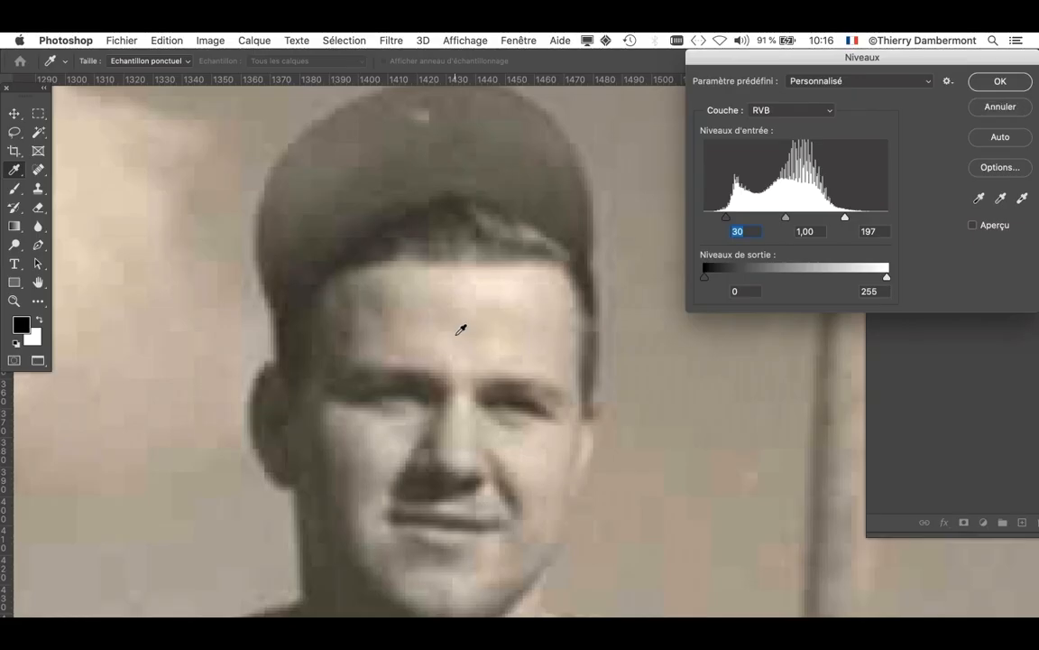
pyautogui.click(972, 225)
# Step: Soften the contrast of the team photo by setting the input black point to 25 and the white point to 215
pyautogui.scroll(-5, 443, 454)
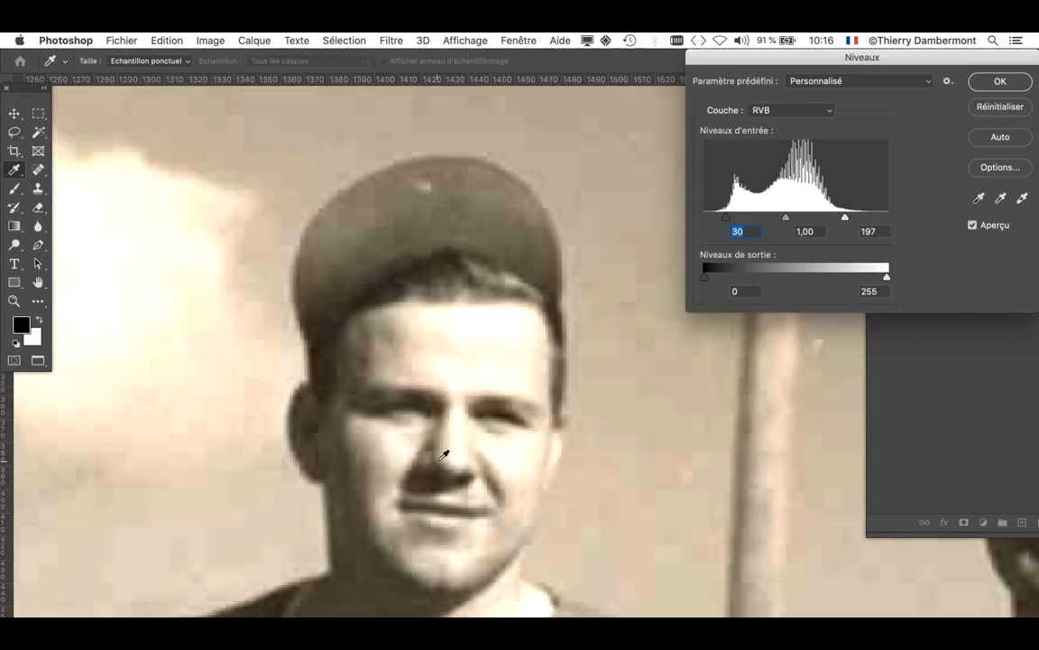
pyautogui.scroll(-5, 443, 460)
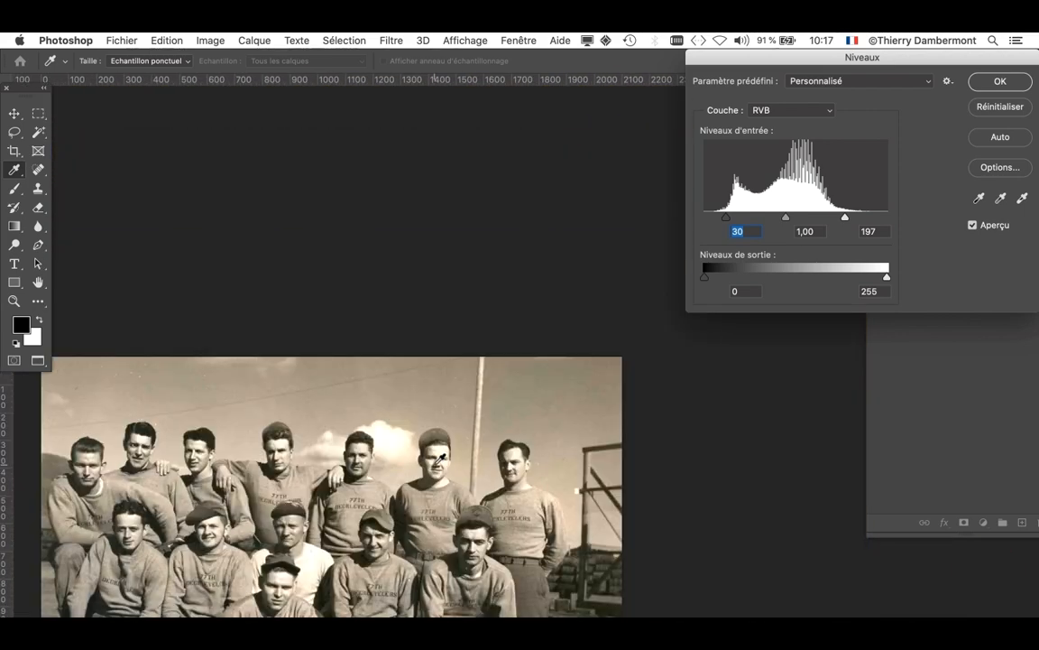
pyautogui.scroll(-4, 397, 298)
pyautogui.scroll(5, 370, 282)
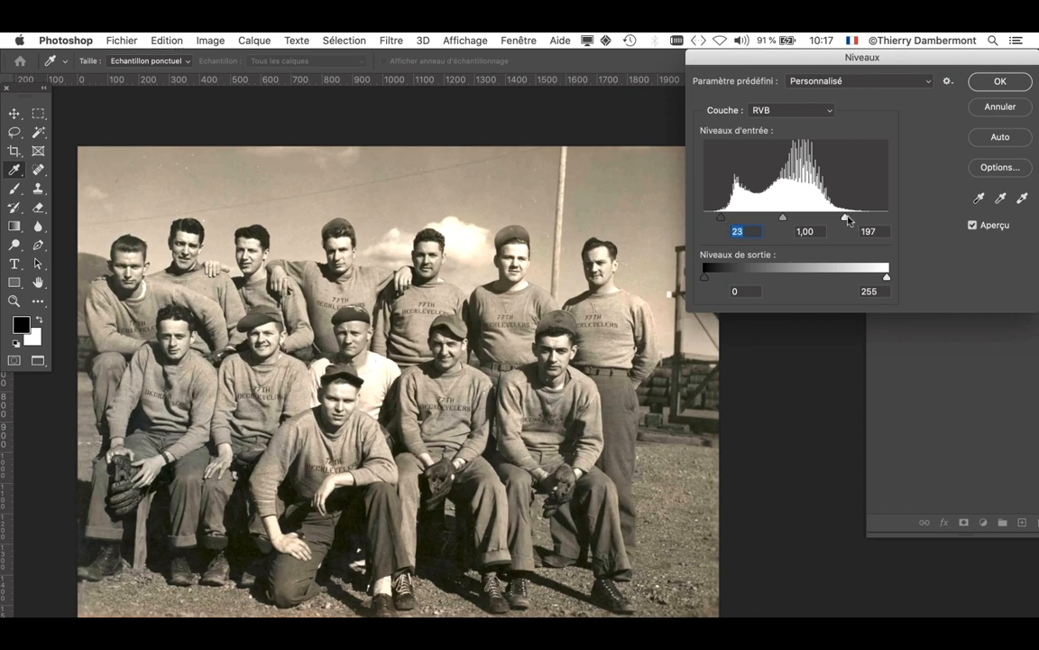
pyautogui.moveTo(848, 220); pyautogui.dragTo(854, 220)
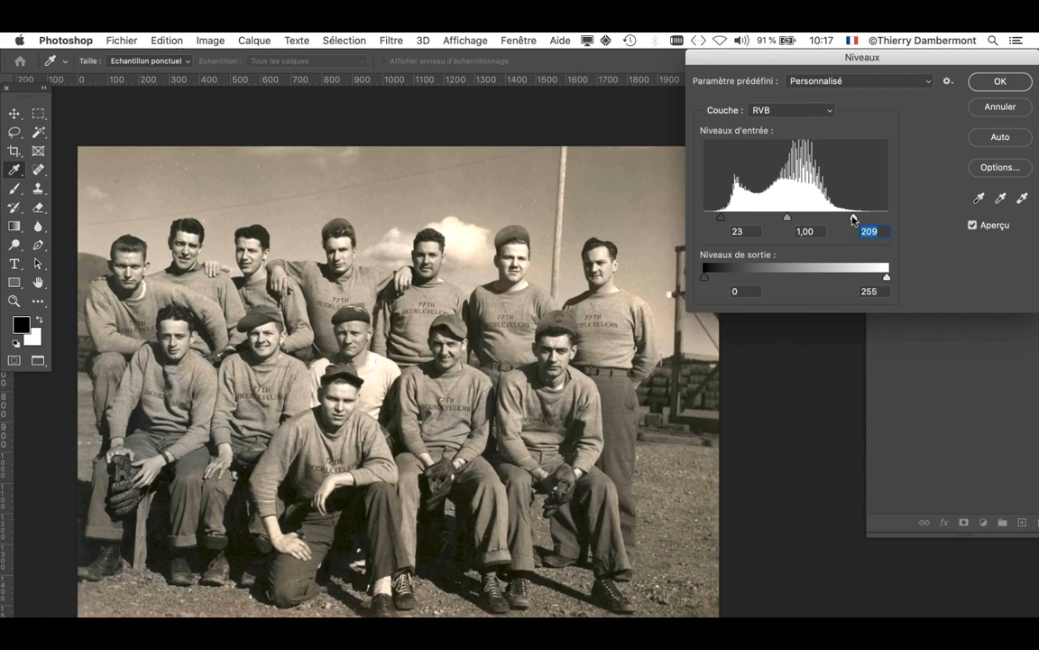
pyautogui.moveTo(854, 220); pyautogui.dragTo(858, 218)
pyautogui.moveTo(721, 217); pyautogui.dragTo(723, 222)
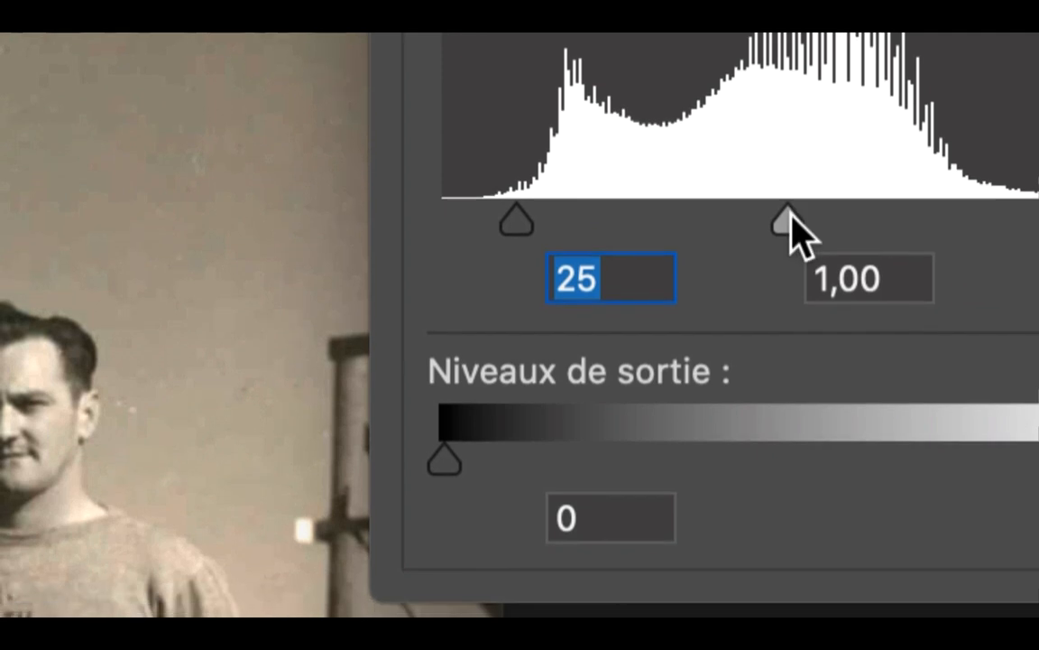
# Step: Try the midtone input level of the team photo lighter at 1,71 and darker at 0,46
pyautogui.moveTo(792, 222); pyautogui.dragTo(717, 216)
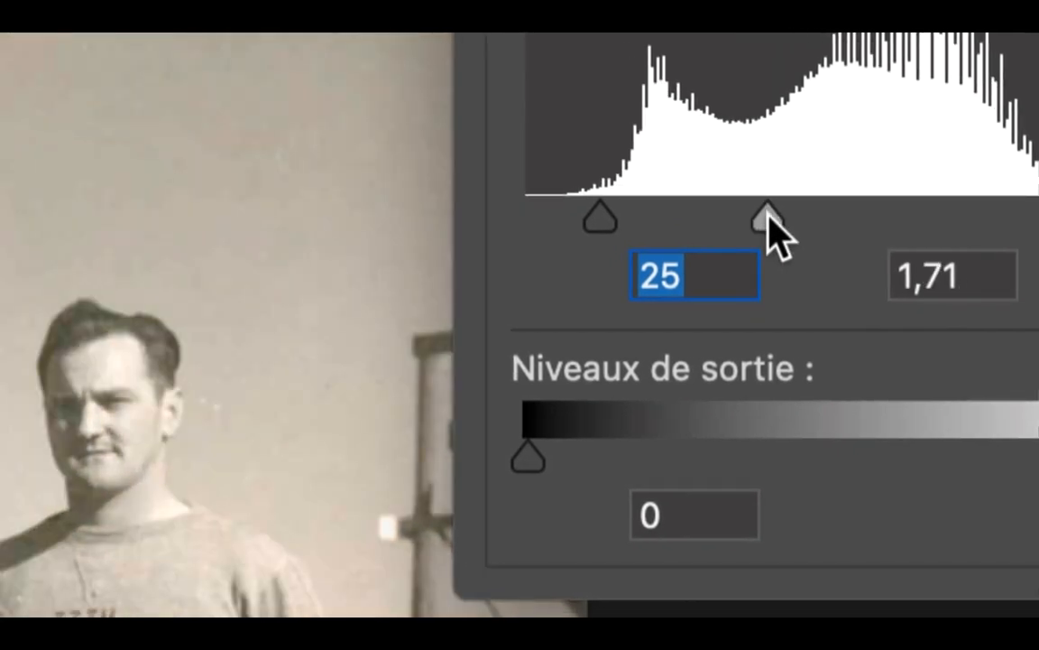
pyautogui.press('Tab')
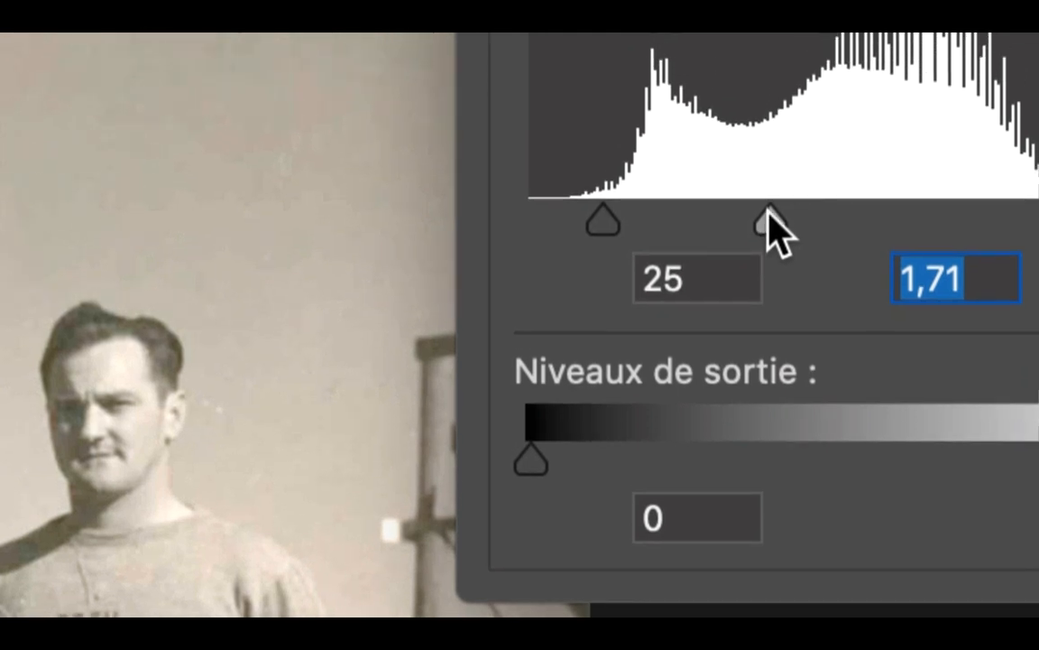
pyautogui.moveTo(768, 217); pyautogui.dragTo(972, 217)
pyautogui.hotkey('ctrl', 'z')
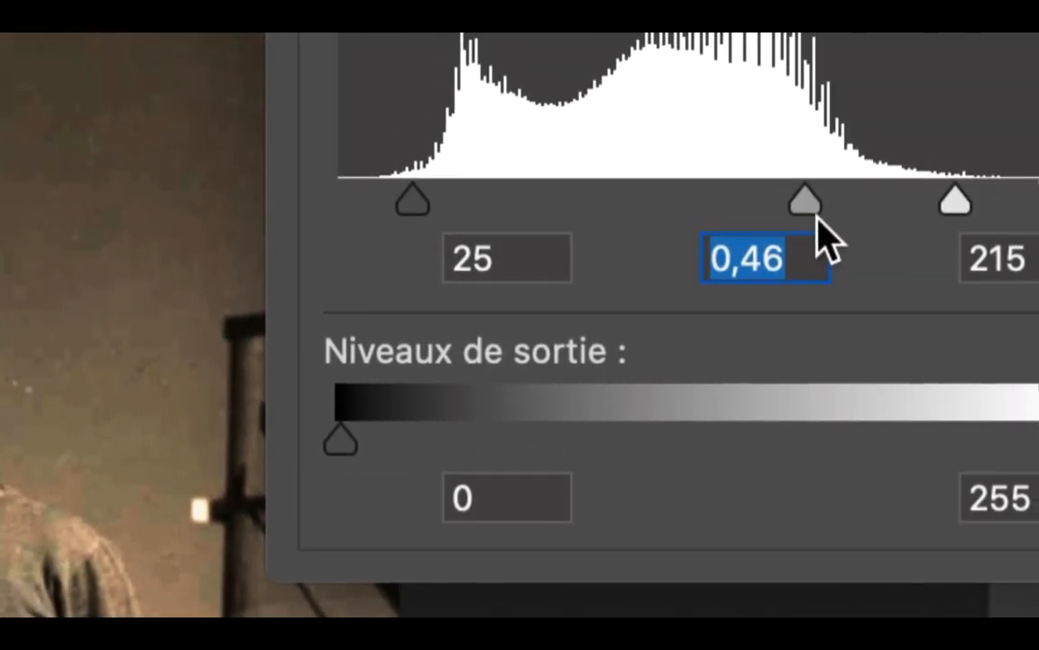
# Step: Set the RVB input levels of the team photo to 10 for blacks, 0,94 for midtones and 220 for whites
pyautogui.moveTo(815, 221); pyautogui.dragTo(793, 220)
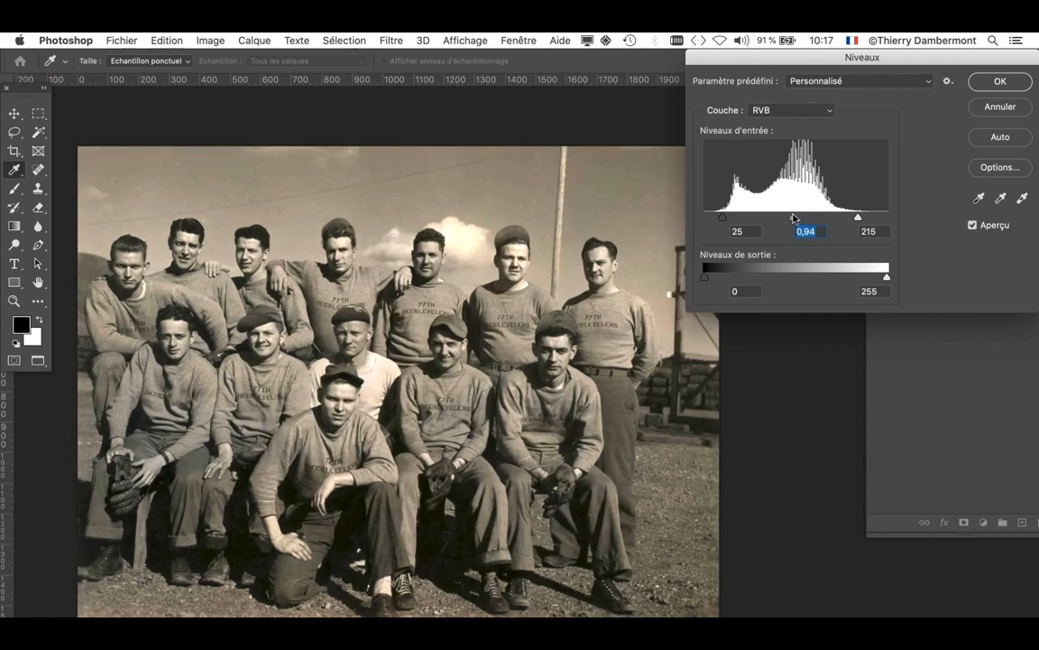
pyautogui.moveTo(859, 217); pyautogui.dragTo(861, 219)
pyautogui.moveTo(721, 217); pyautogui.dragTo(713, 221)
pyautogui.click(738, 231)
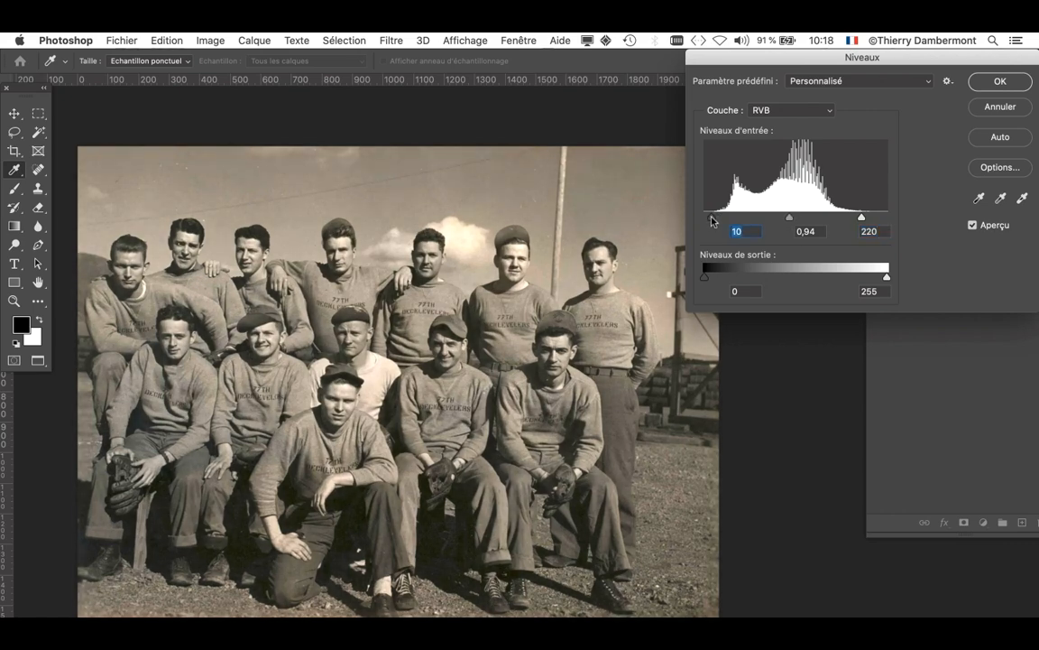
# Step: Compare the team photo repeatedly with and without the softened Niveaux correction, then reposition the dialog fully on screen
pyautogui.click(972, 227)
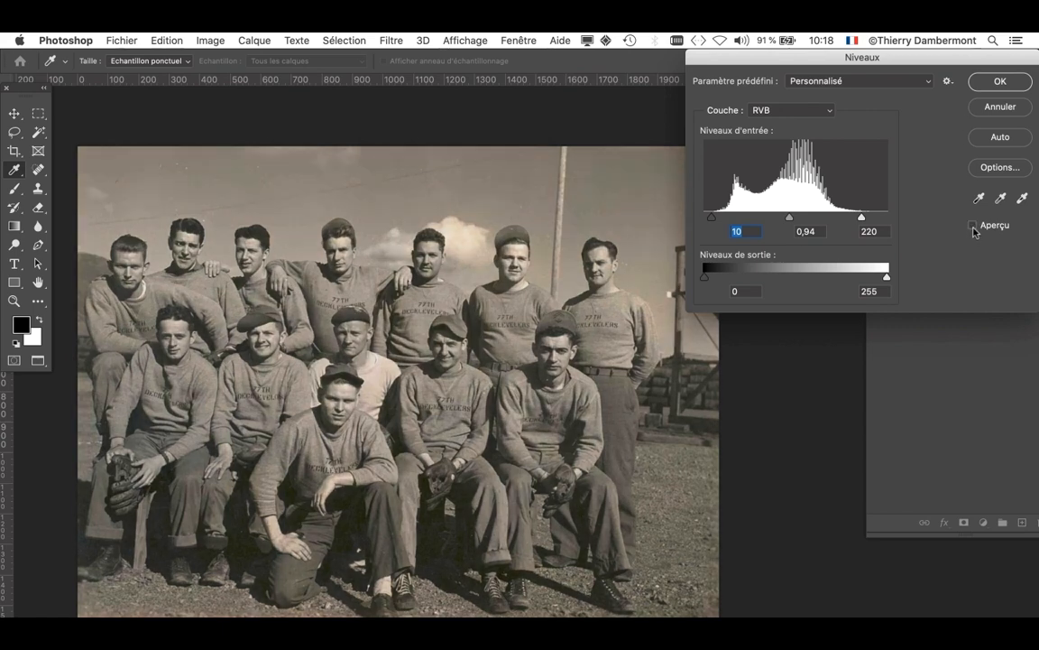
pyautogui.click(973, 225)
pyautogui.click(973, 227)
pyautogui.click(972, 227)
pyautogui.click(972, 226)
pyautogui.click(973, 227)
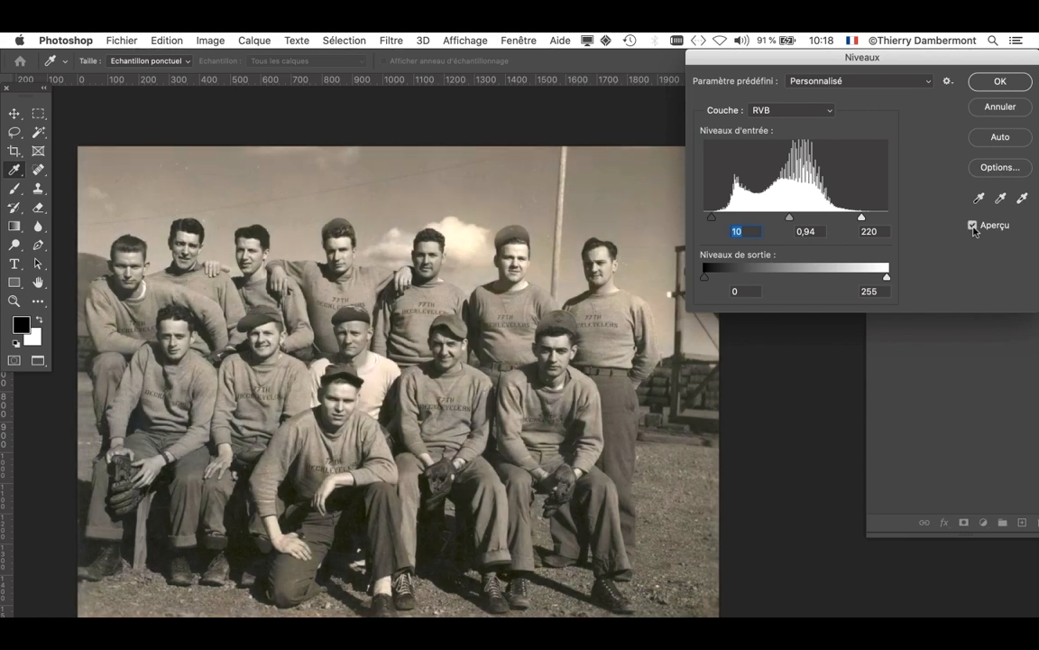
pyautogui.click(972, 226)
pyautogui.click(973, 226)
pyautogui.moveTo(823, 63); pyautogui.dragTo(754, 90)
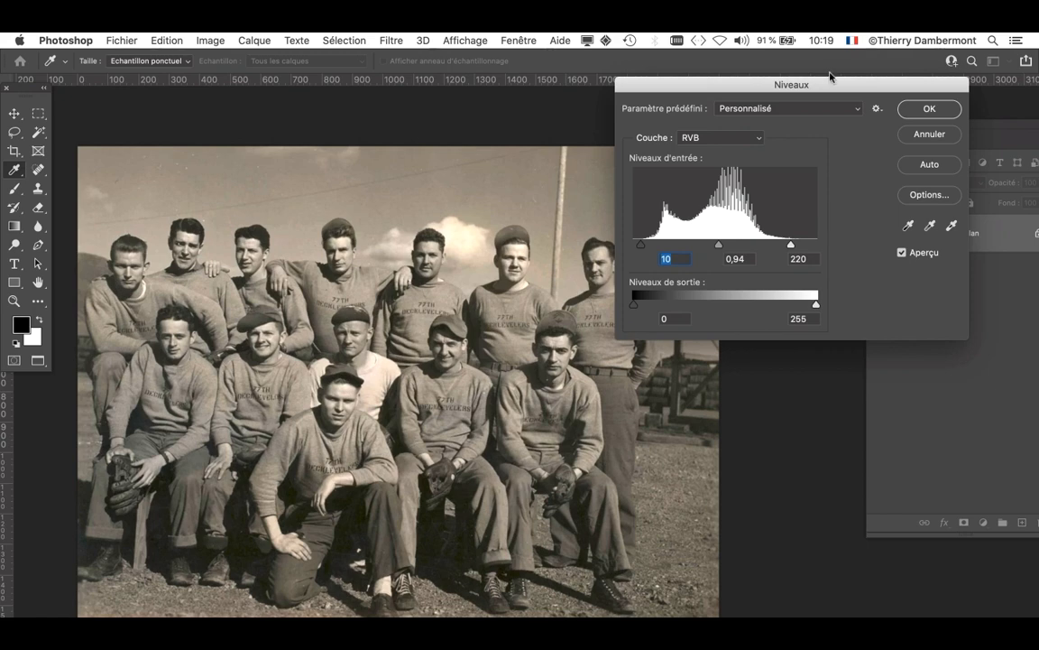
# Step: Set the RGB input levels to 21, 1,06 and 208, compare the photo with and without preview, and apply the Levels adjustment
pyautogui.moveTo(829, 87); pyautogui.dragTo(681, 106)
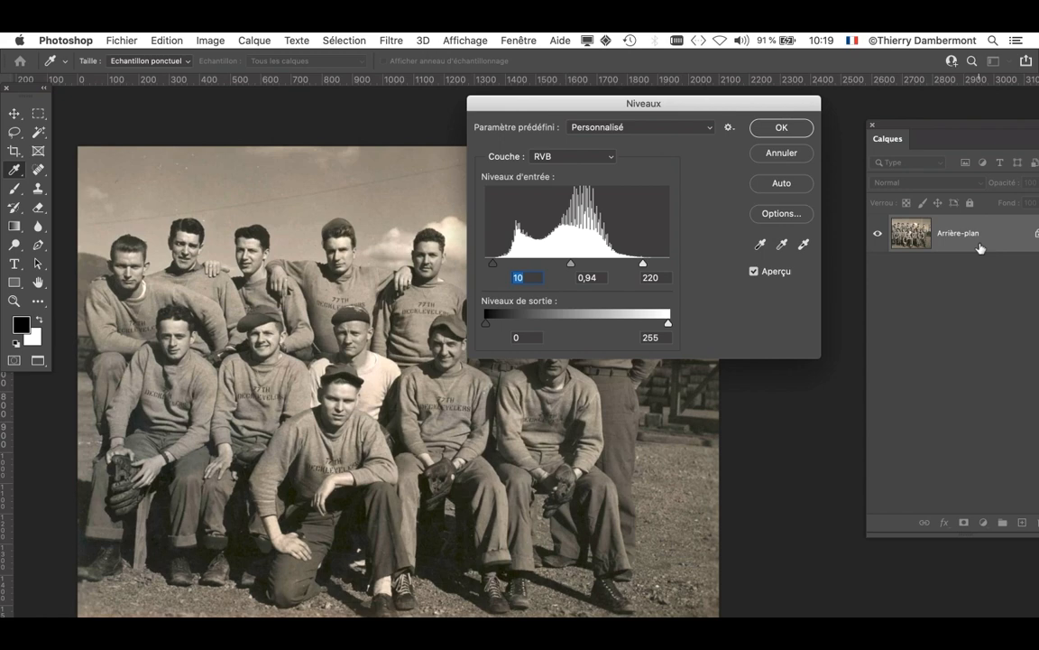
pyautogui.moveTo(683, 105)
pyautogui.mouseDown()
pyautogui.moveTo(695, 126)
pyautogui.moveTo(682, 116)
pyautogui.mouseUp()
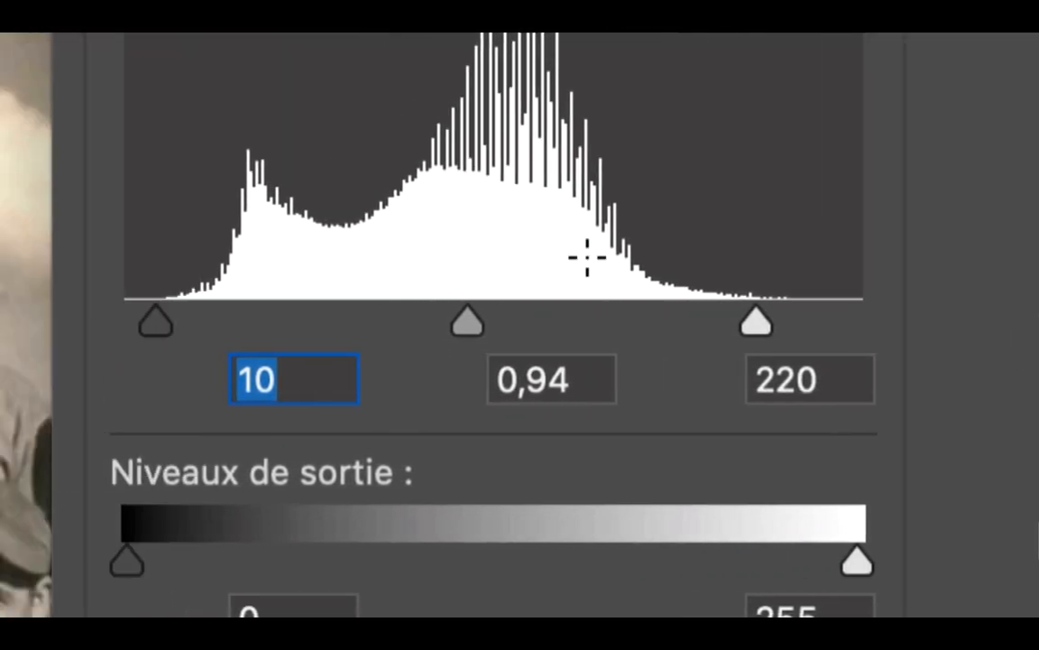
pyautogui.moveTo(155, 321); pyautogui.dragTo(169, 321)
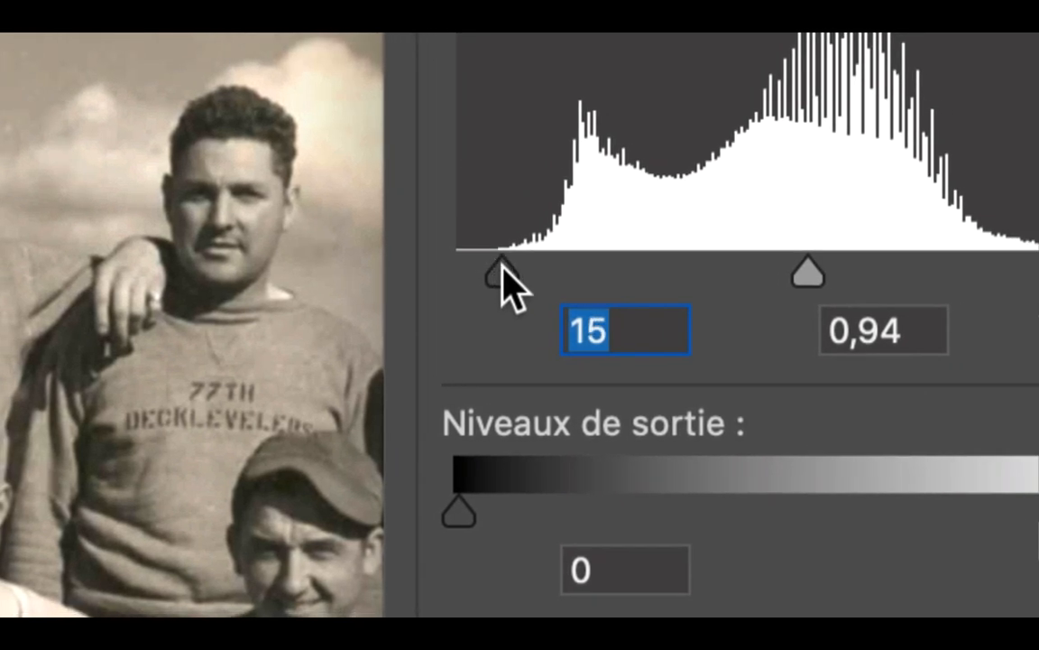
pyautogui.moveTo(502, 270); pyautogui.dragTo(514, 271)
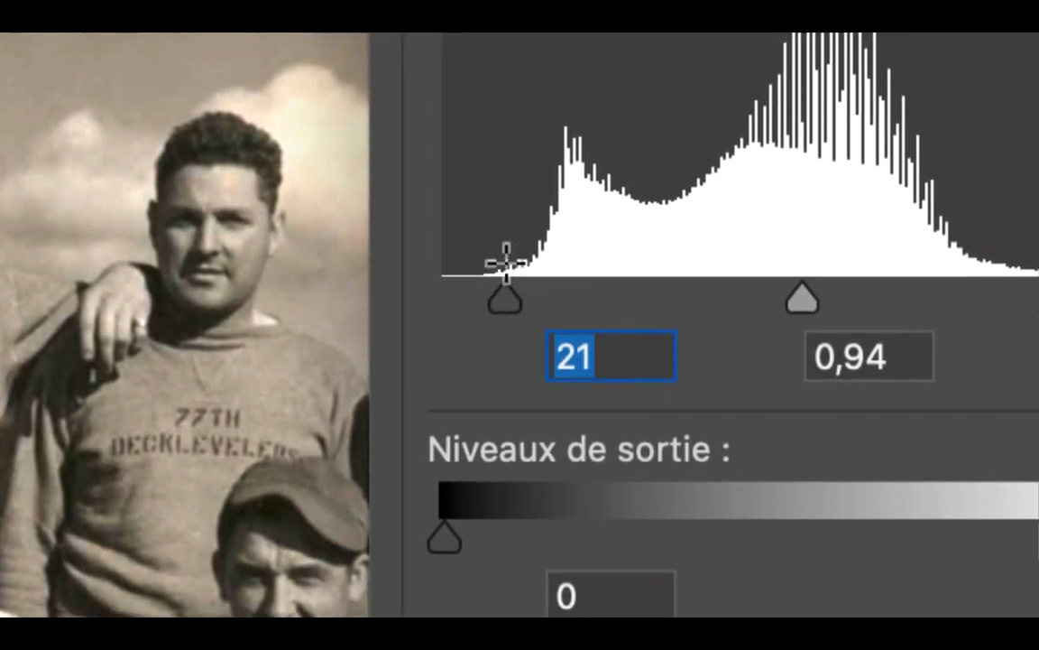
pyautogui.moveTo(617, 265); pyautogui.dragTo(612, 269)
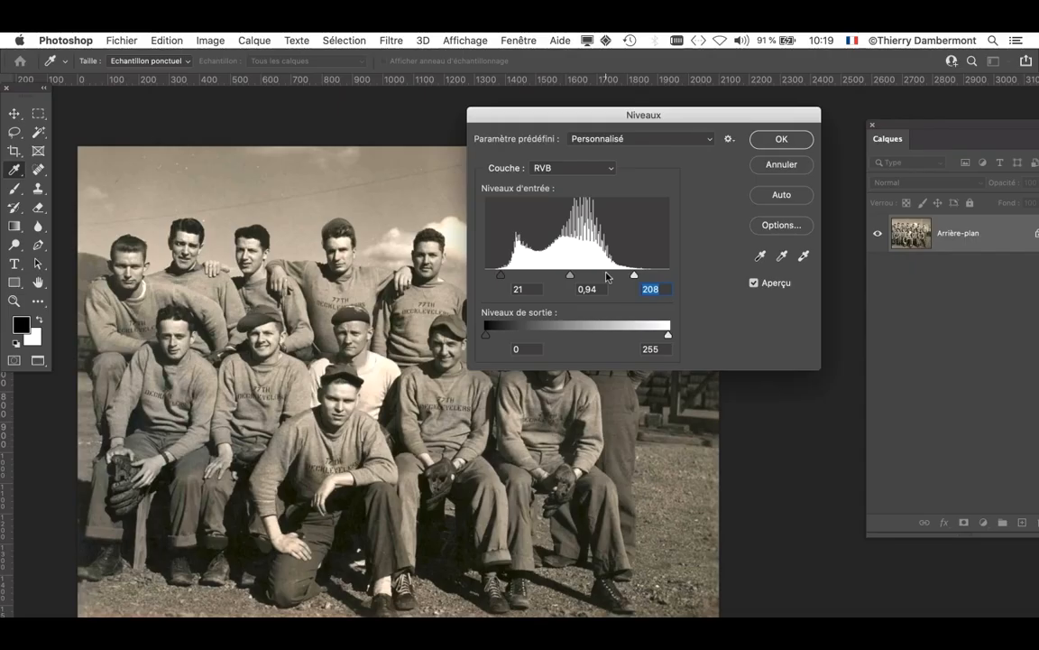
pyautogui.moveTo(569, 274)
pyautogui.mouseDown()
pyautogui.moveTo(579, 276)
pyautogui.moveTo(564, 276)
pyautogui.mouseUp()
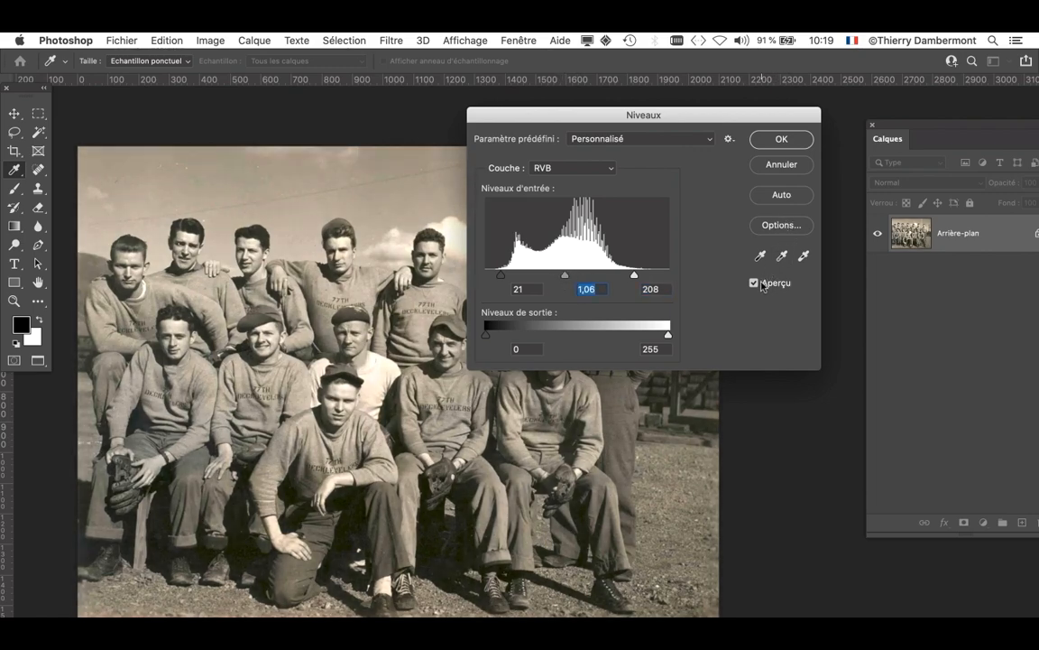
pyautogui.click(760, 285)
pyautogui.click(761, 286)
pyautogui.click(786, 139)
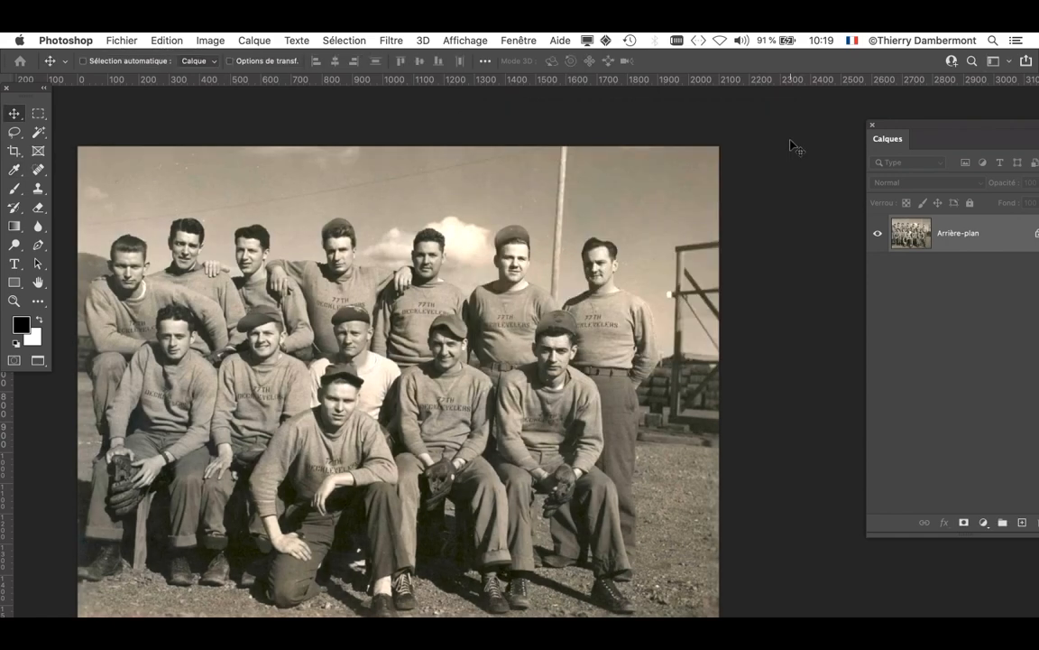
pyautogui.click(210, 39)
pyautogui.moveTo(216, 79)
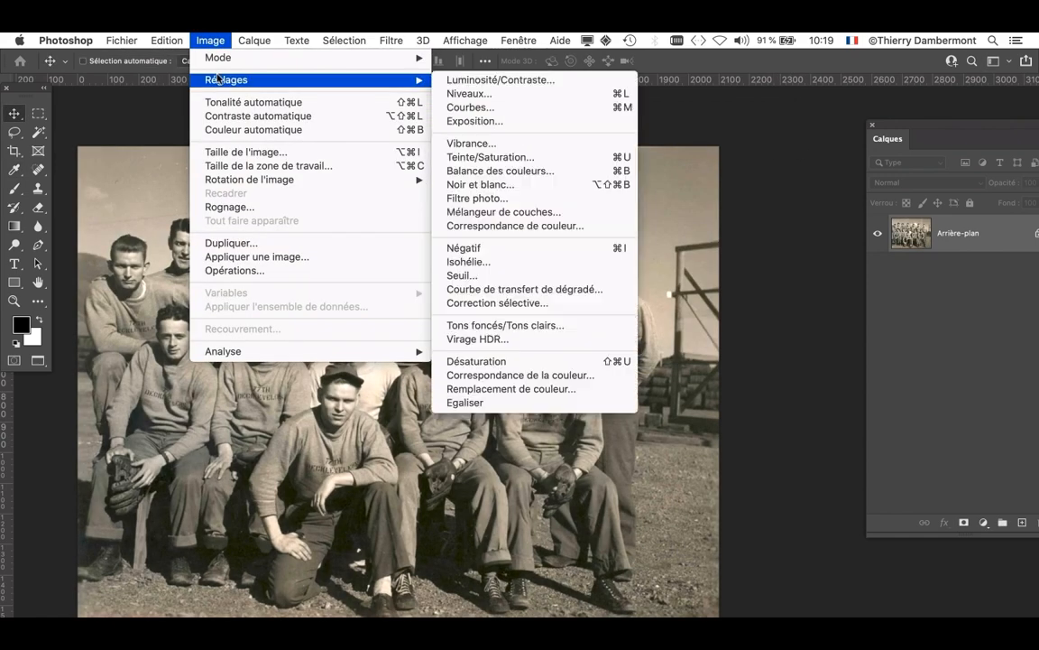
pyautogui.click(520, 96)
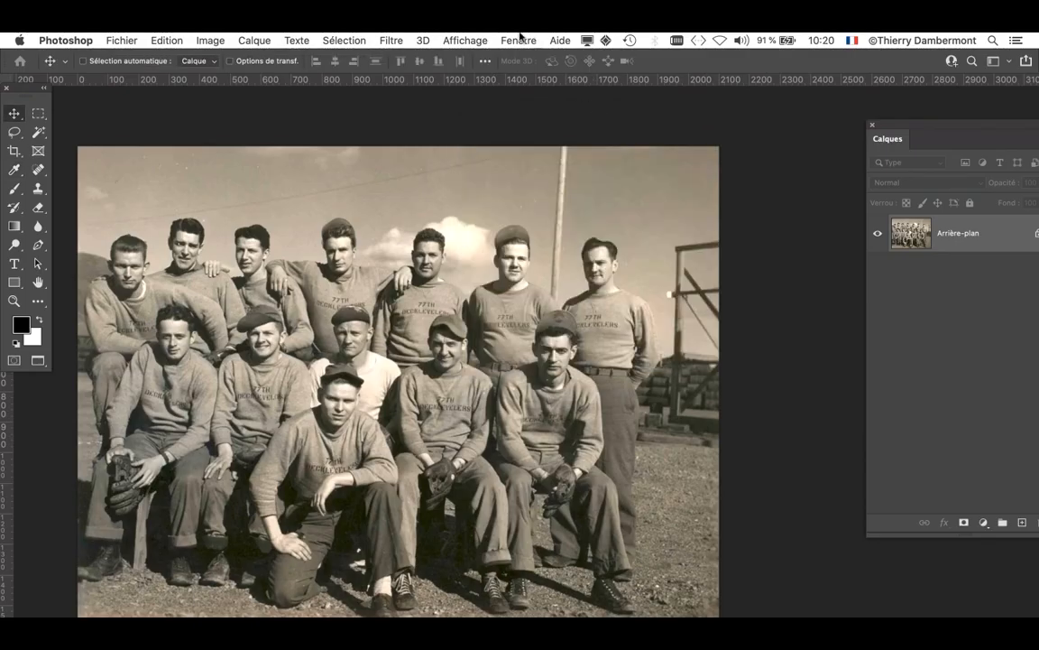
# Step: Display the Histogramme panel, close the collapsed panel group beside it, and move the histogram to the photo's upper right area
pyautogui.click(519, 40)
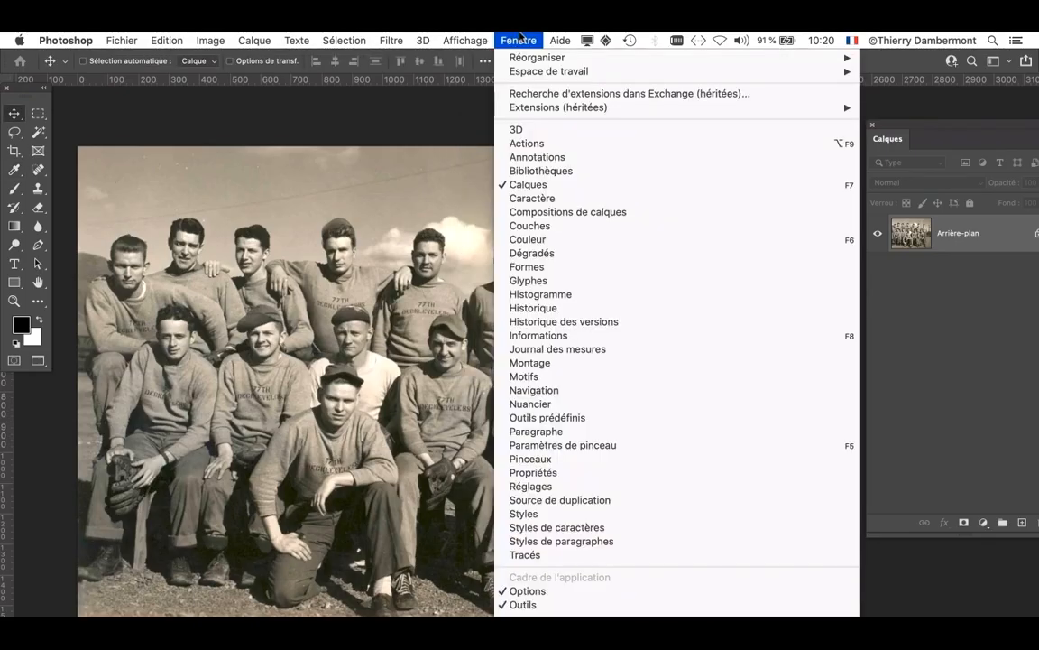
pyautogui.click(519, 38)
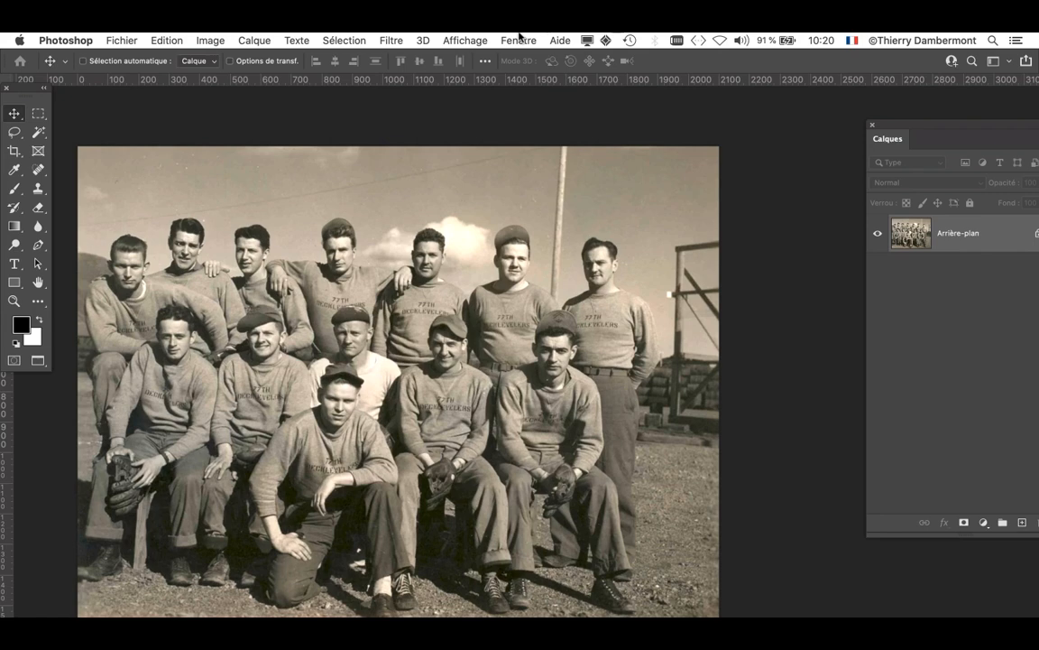
pyautogui.click(520, 39)
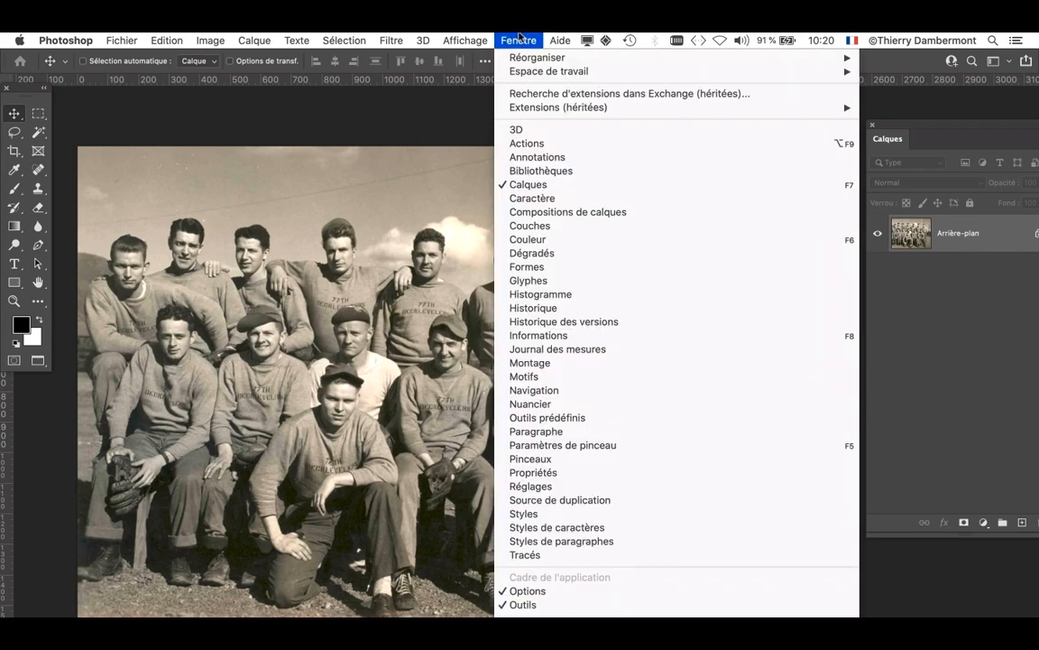
pyautogui.click(549, 297)
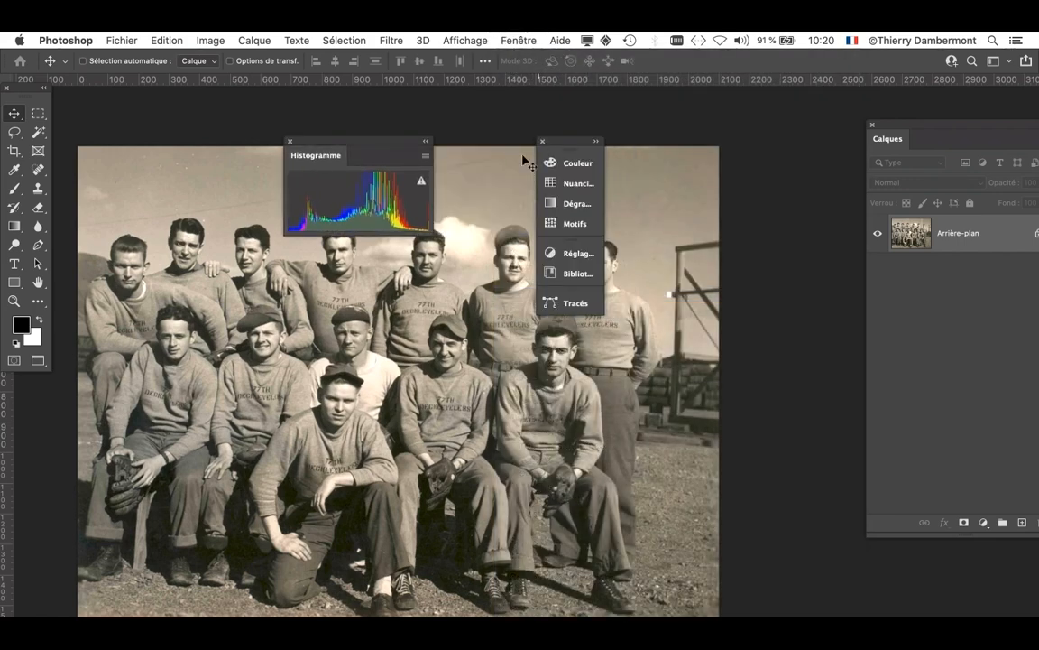
pyautogui.click(542, 140)
pyautogui.moveTo(382, 145); pyautogui.dragTo(643, 114)
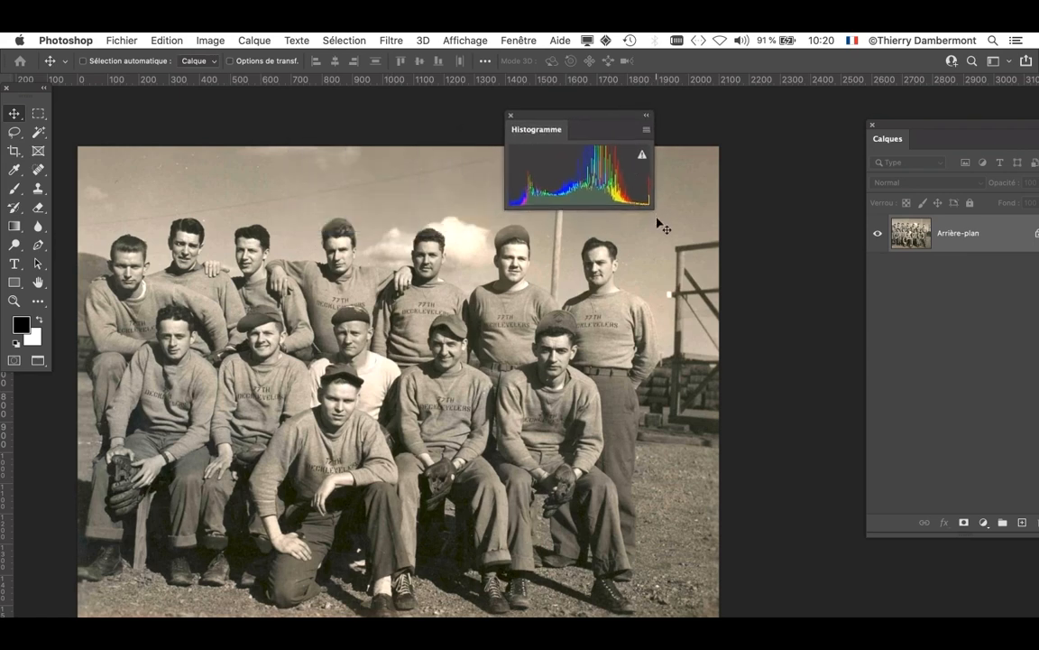
# Step: Switch the histogram to Affichage de toutes les couches and move its panel farther toward the photo's right edge
pyautogui.click(646, 132)
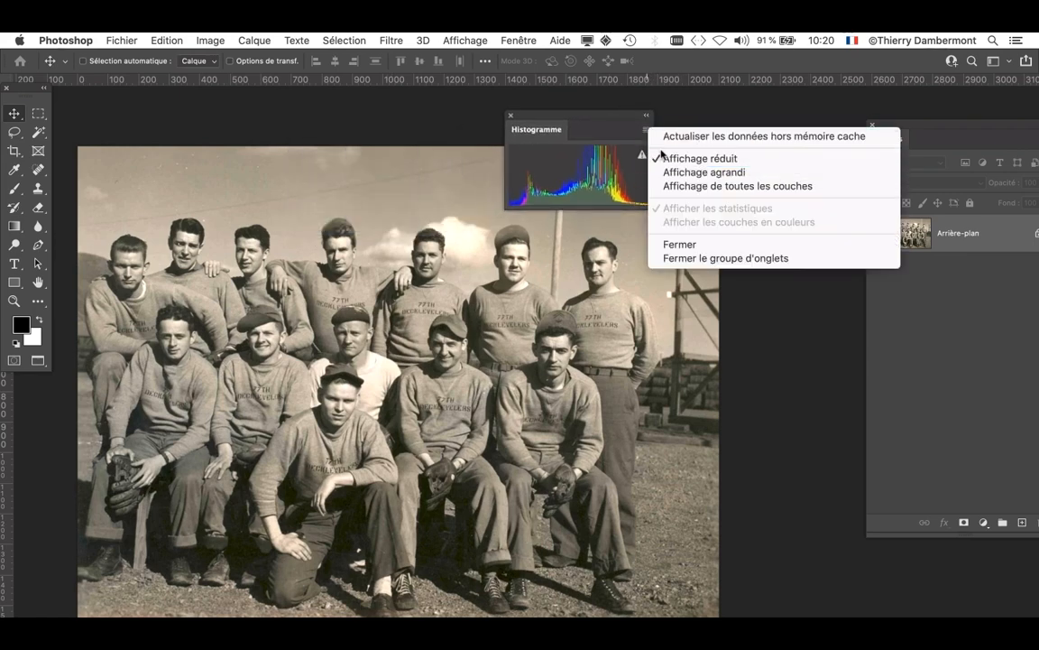
pyautogui.click(631, 137)
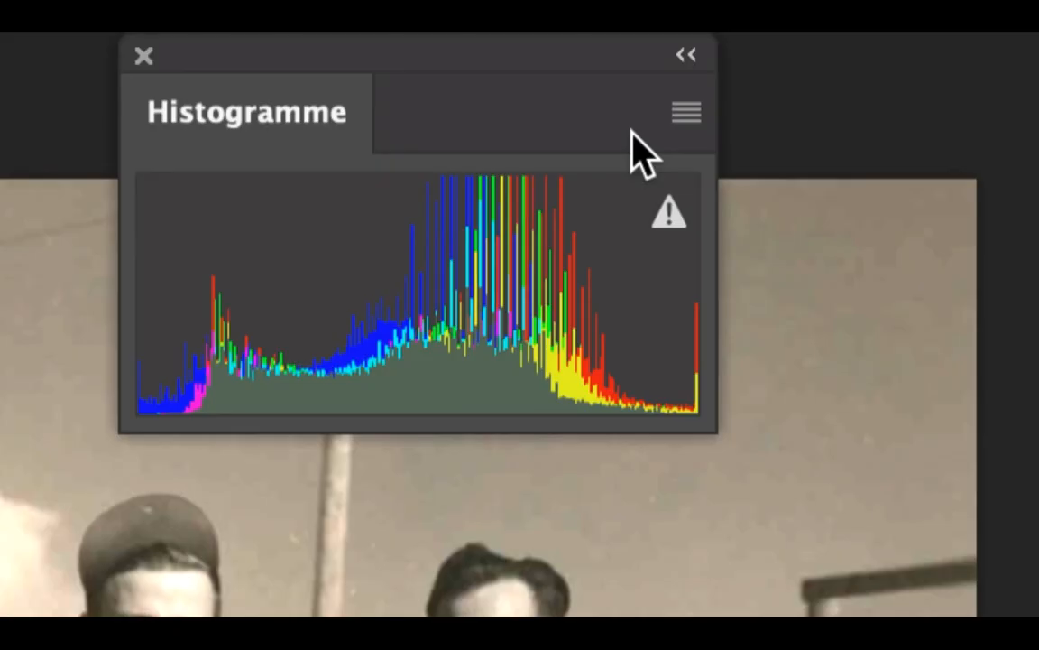
pyautogui.click(685, 111)
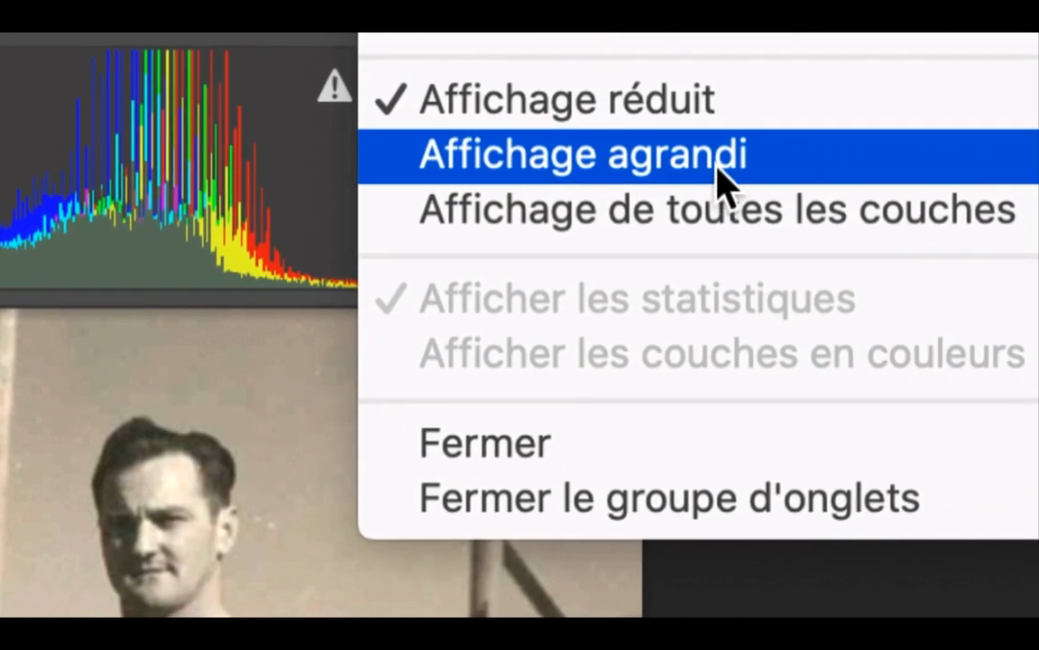
pyautogui.click(722, 207)
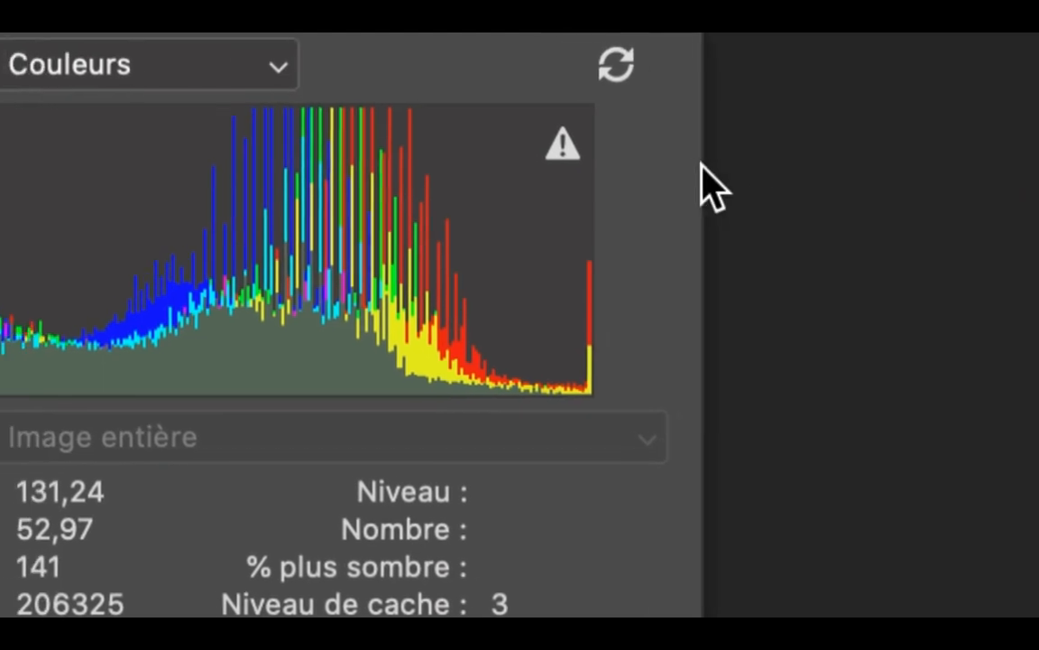
pyautogui.click(706, 121)
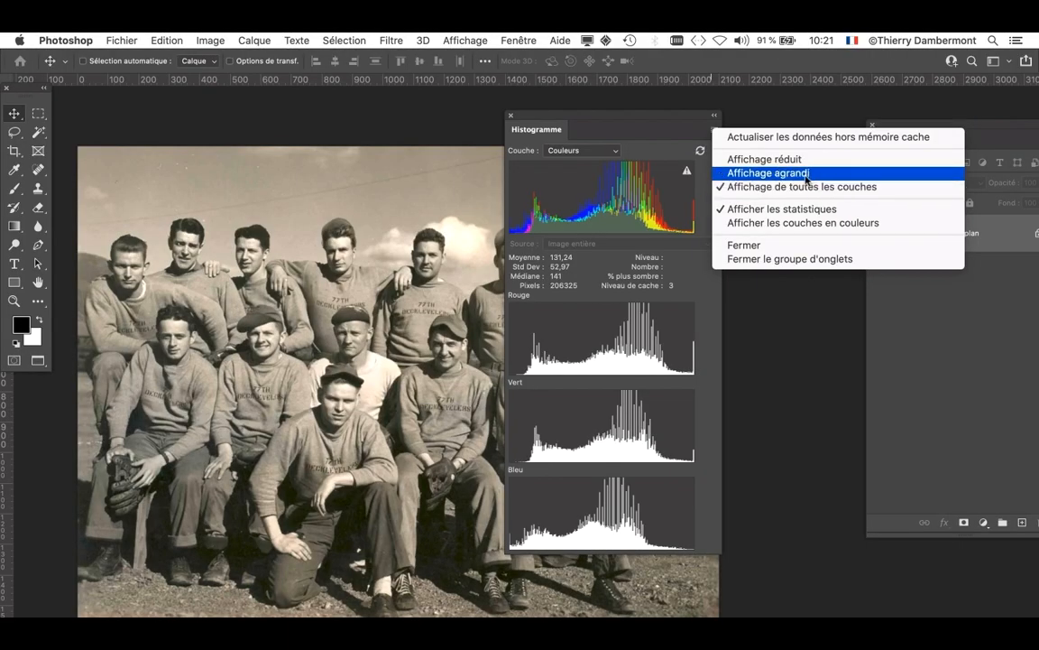
pyautogui.moveTo(636, 121); pyautogui.dragTo(741, 109)
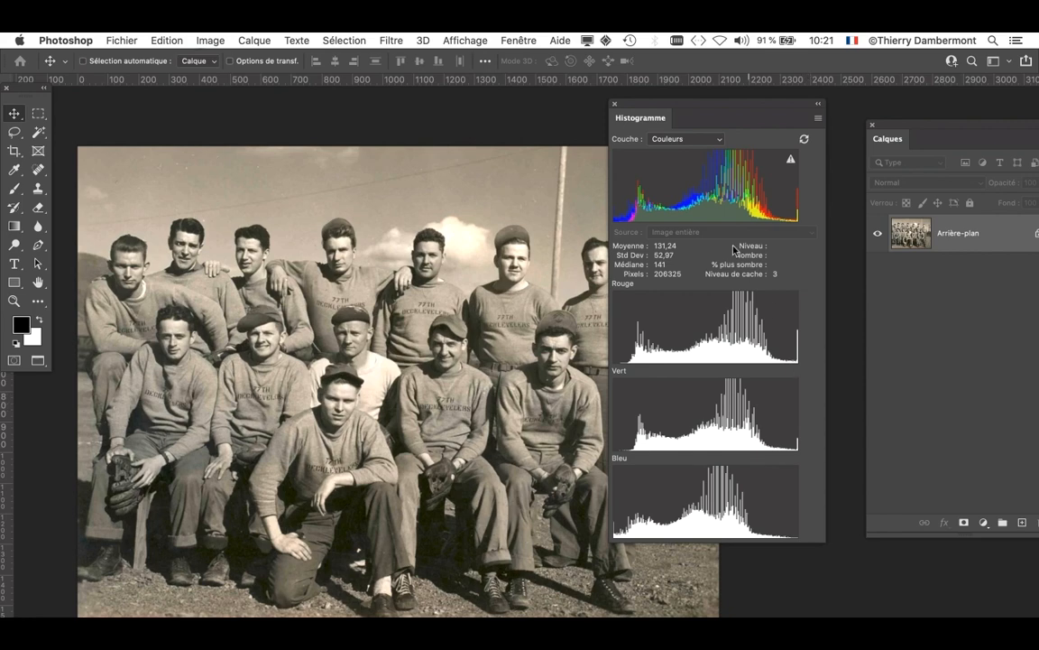
# Step: Examine the level statistics in the combined colour histogram and the panel's available display options
pyautogui.moveTo(707, 221)
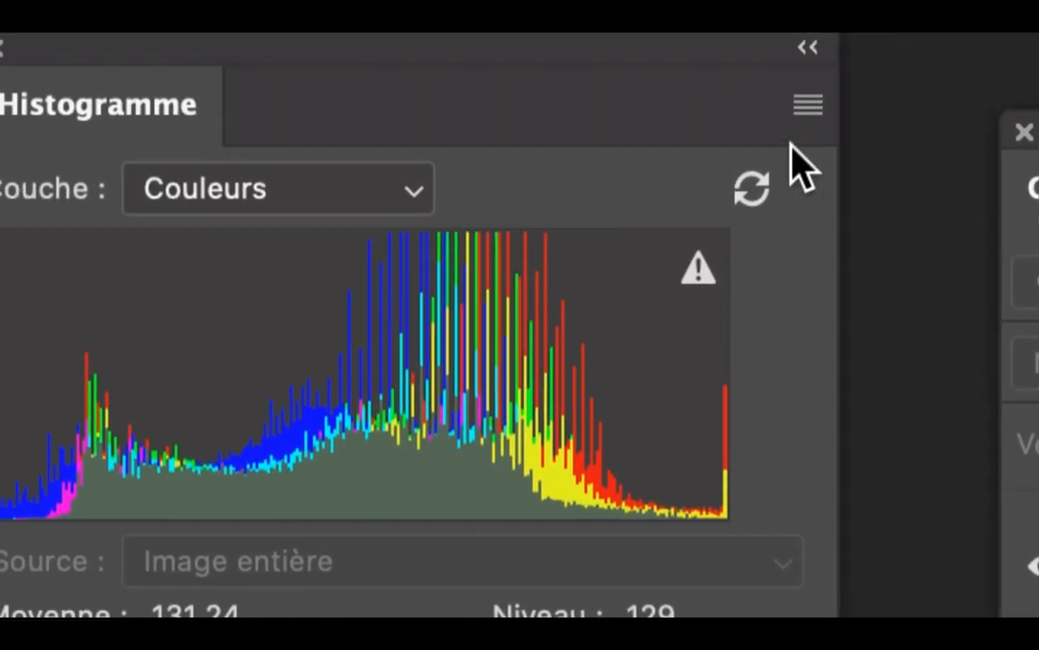
pyautogui.click(806, 106)
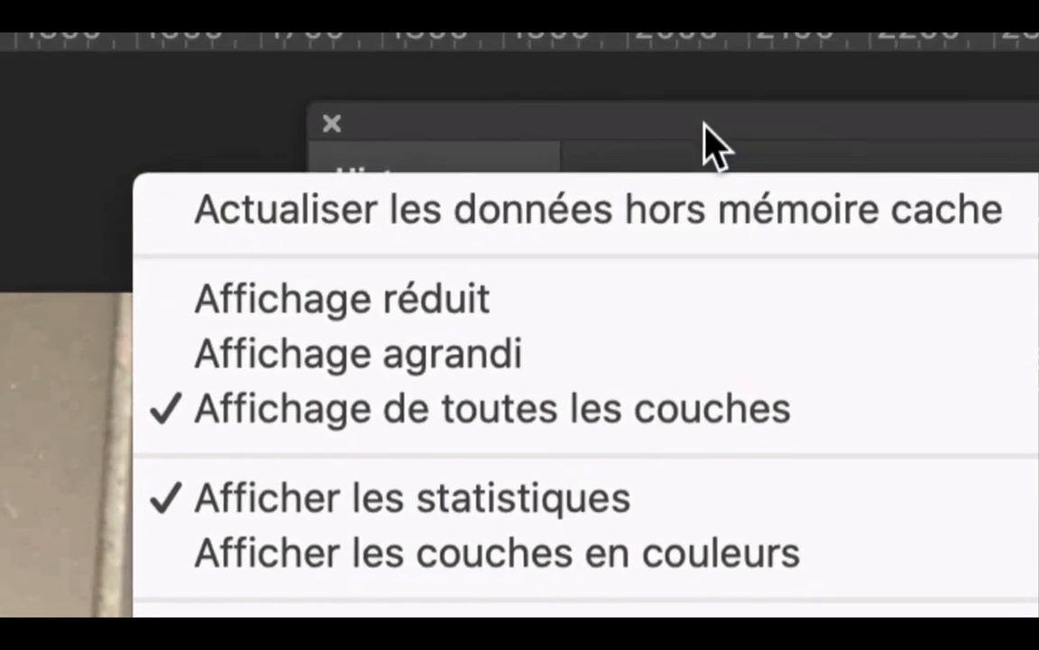
pyautogui.click(713, 144)
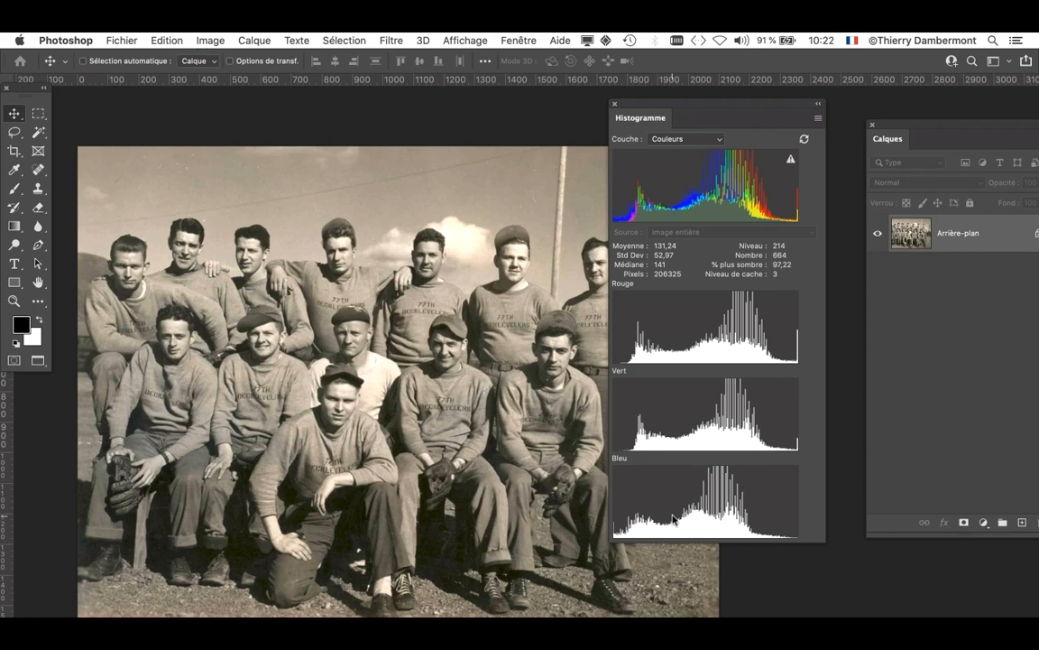
# Step: Desaturate the Arrière-plan group photo with the Désaturation adjustment
pyautogui.click(211, 40)
pyautogui.moveTo(305, 81)
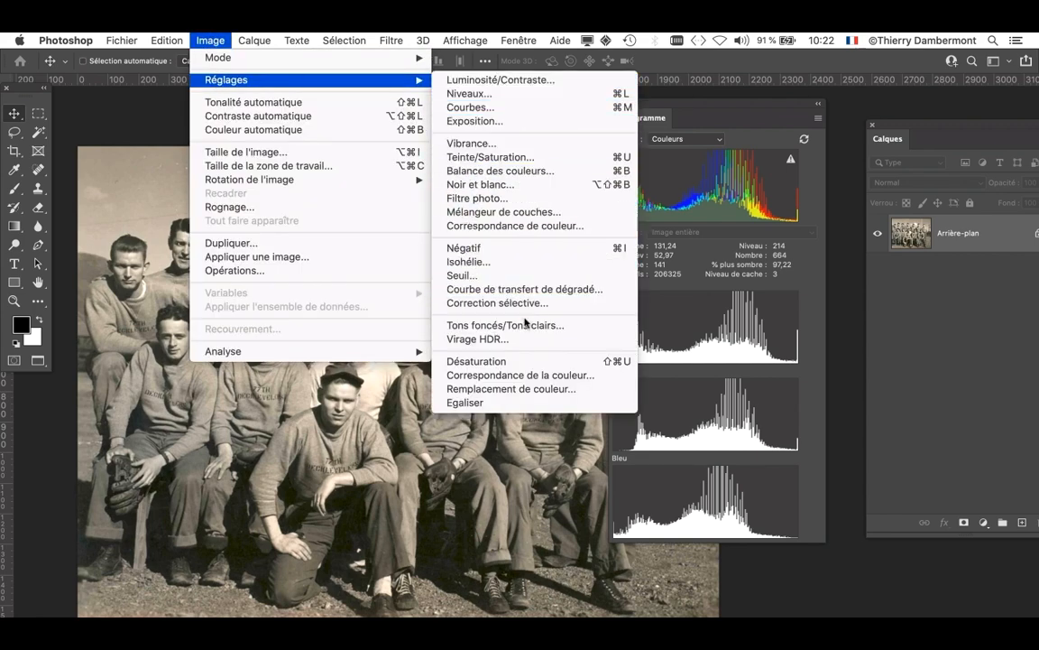
pyautogui.click(523, 363)
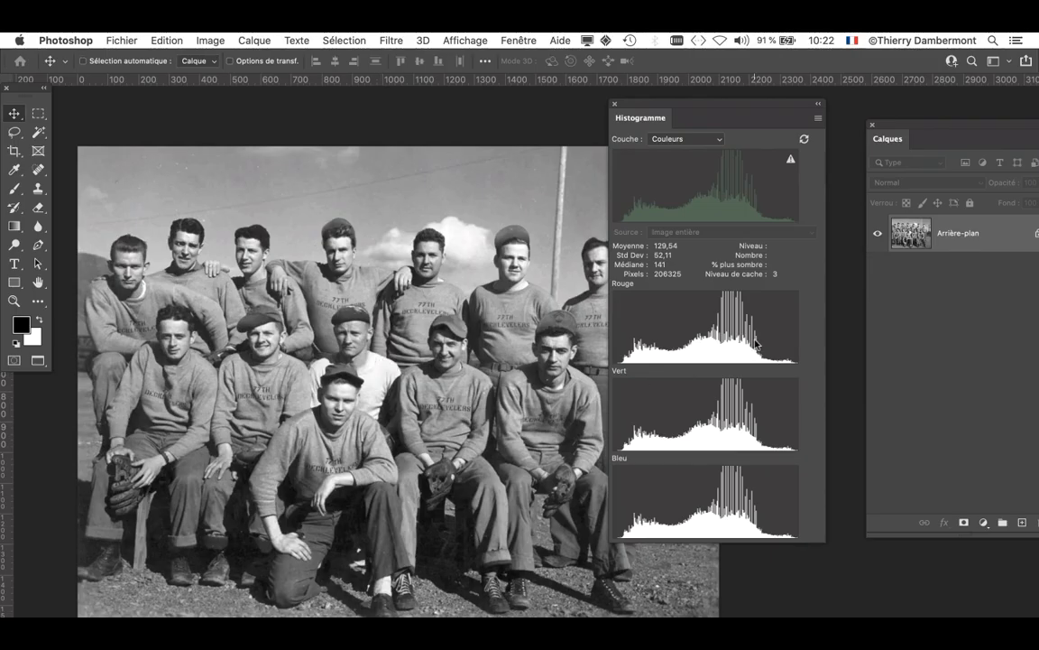
# Step: Check the desaturated photo's channel histograms, move the histogram panel off the photo and collapse it
pyautogui.moveTo(677, 305)
pyautogui.moveTo(644, 107); pyautogui.dragTo(806, 296)
pyautogui.doubleClick(807, 295)
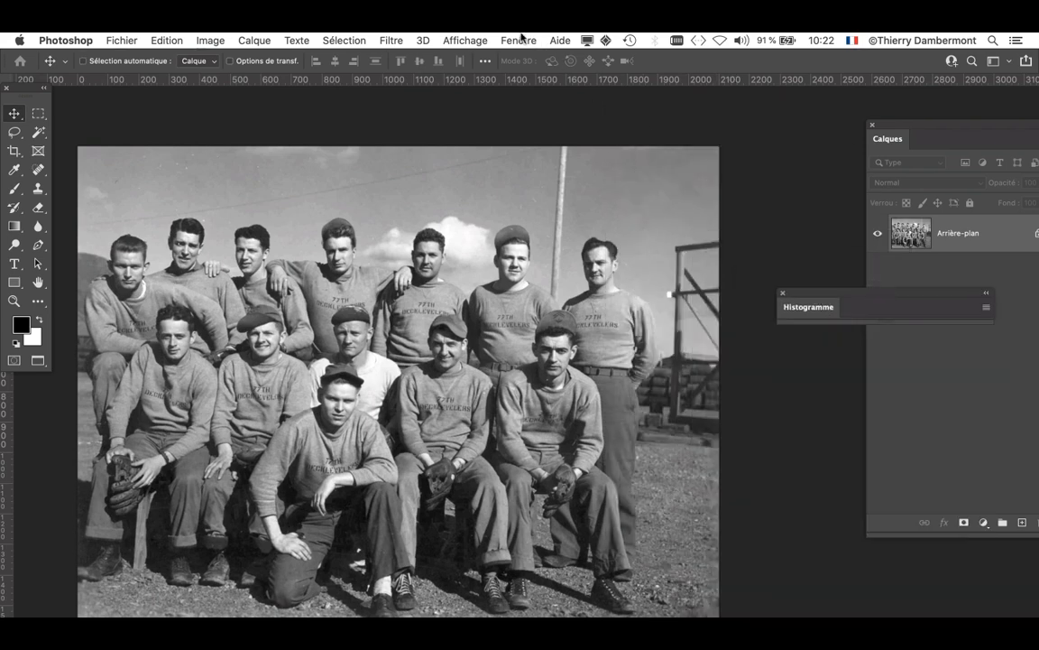
# Step: Display the Informations panel and detach it from its group as a floating panel over the photo
pyautogui.click(519, 40)
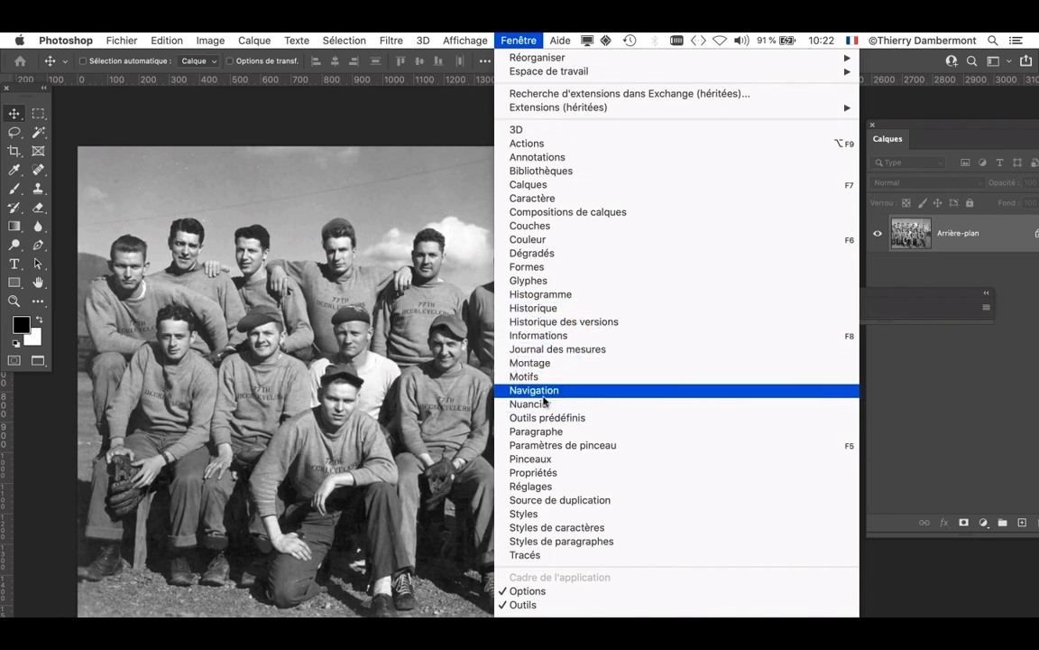
pyautogui.click(541, 336)
pyautogui.moveTo(413, 146); pyautogui.dragTo(302, 154)
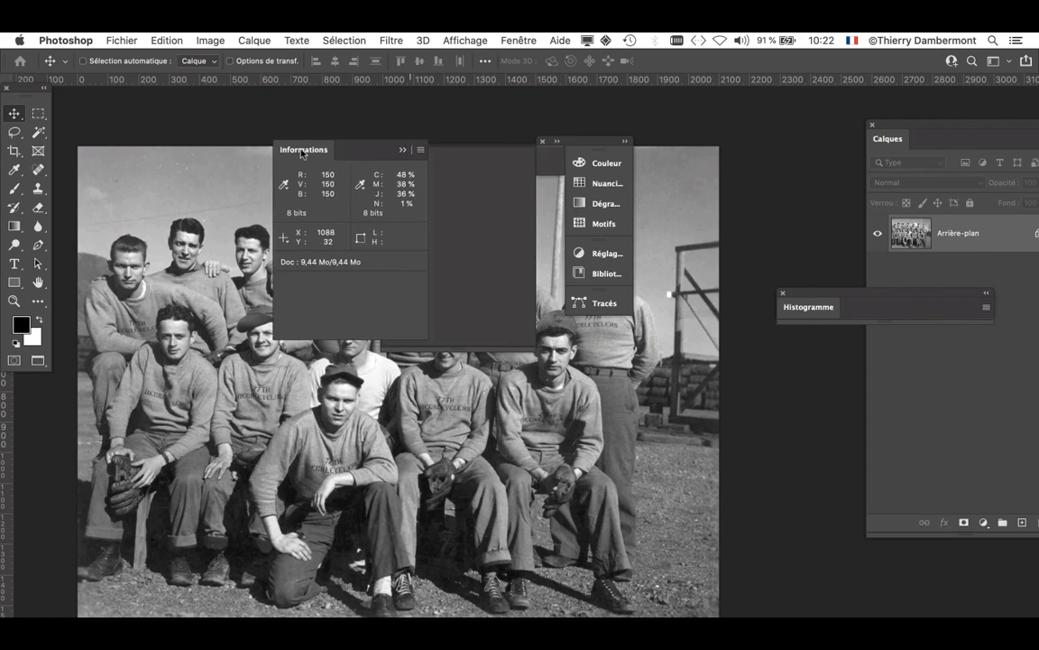
pyautogui.moveTo(374, 137); pyautogui.dragTo(729, 155)
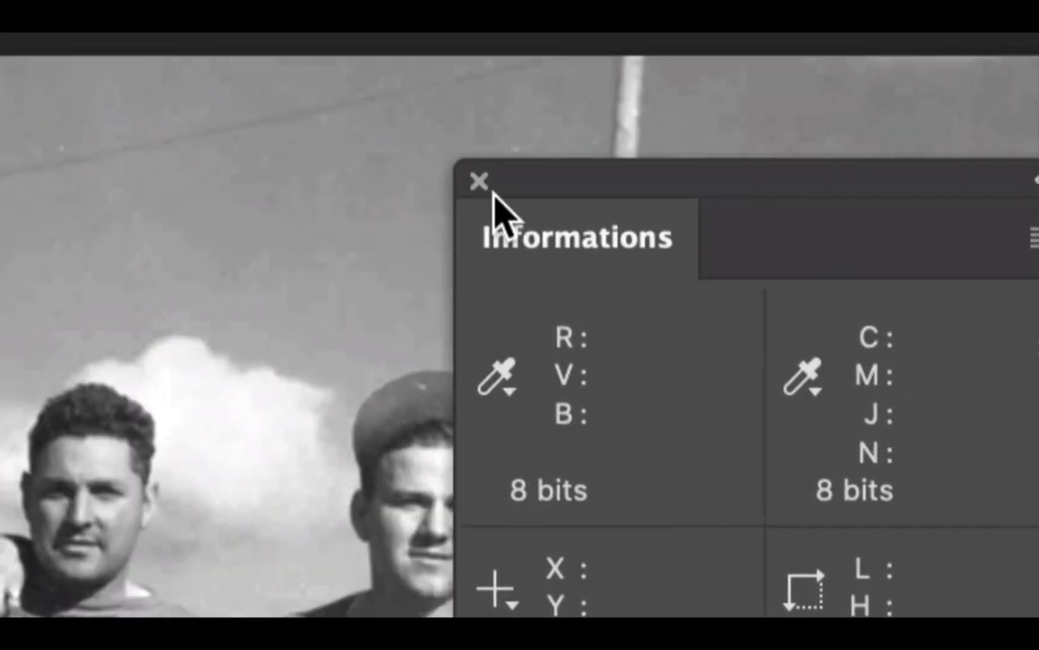
# Step: Move the Informations panel around the photo to read the RGB values of light and dark areas, and close it
pyautogui.moveTo(493, 194); pyautogui.dragTo(334, 295)
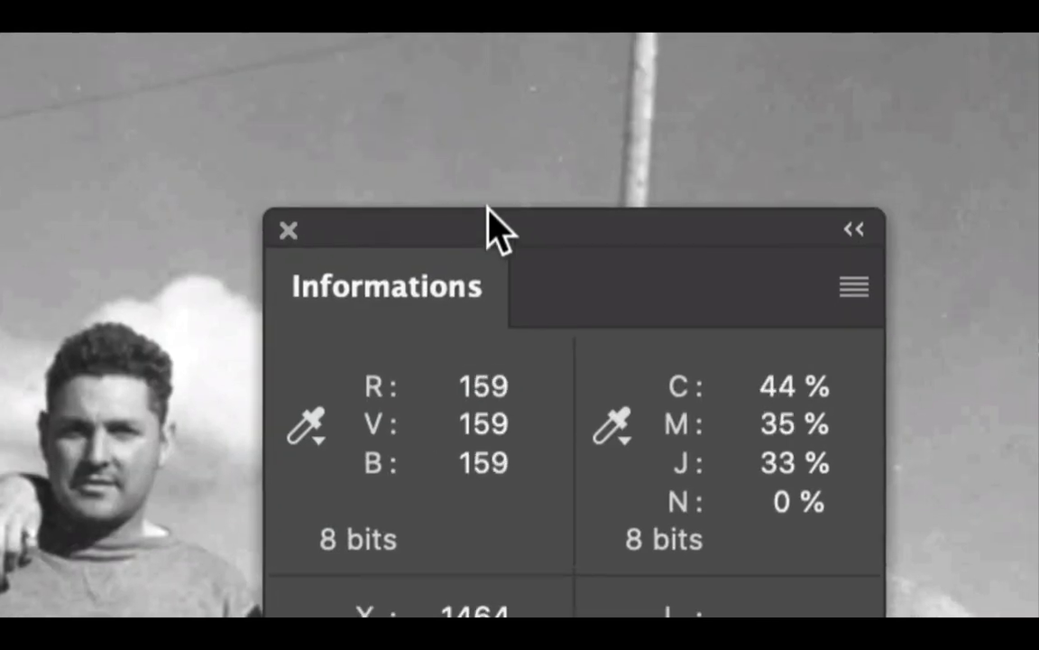
pyautogui.moveTo(697, 117); pyautogui.dragTo(241, 233)
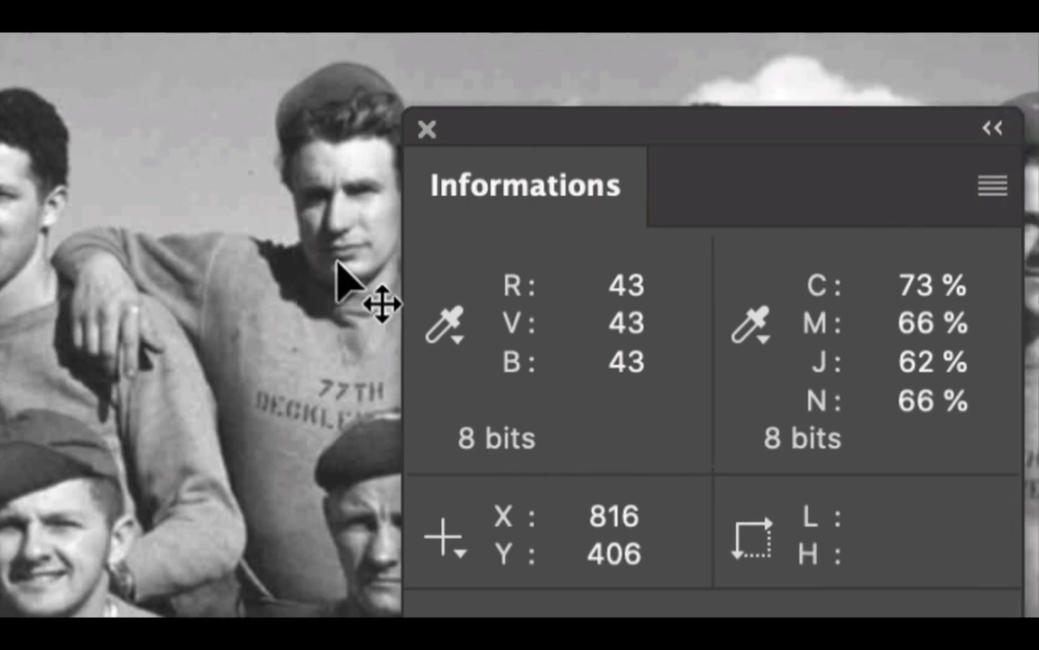
pyautogui.moveTo(482, 123); pyautogui.dragTo(170, 281)
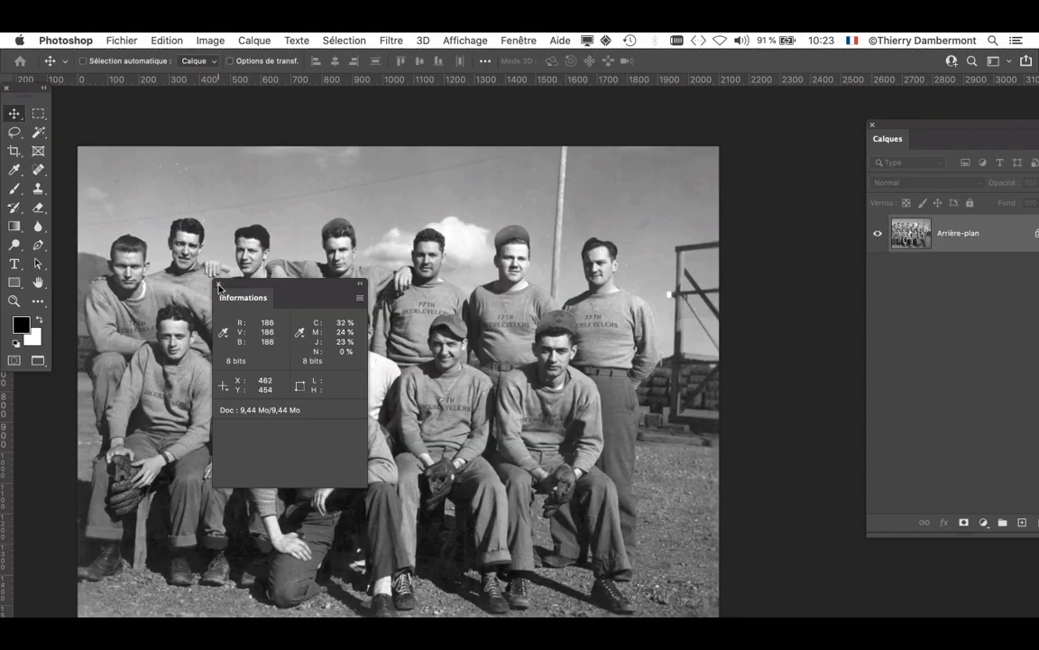
pyautogui.click(218, 285)
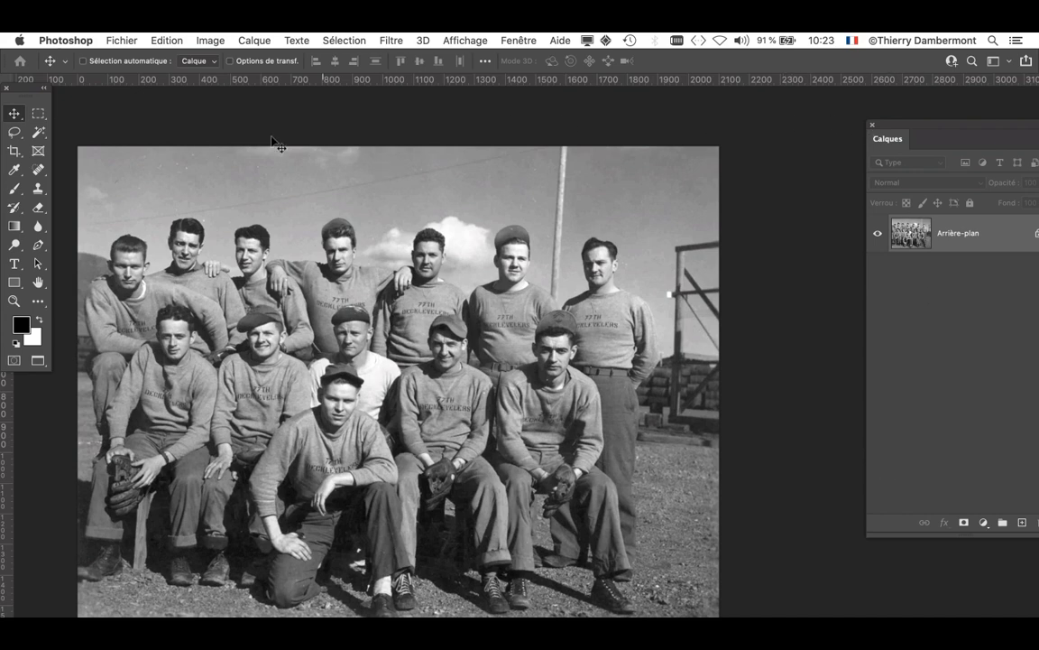
# Step: Open the Niveaux adjustment for the desaturated group photo and move its dialog away from the middle of the picture
pyautogui.click(204, 40)
pyautogui.moveTo(222, 81)
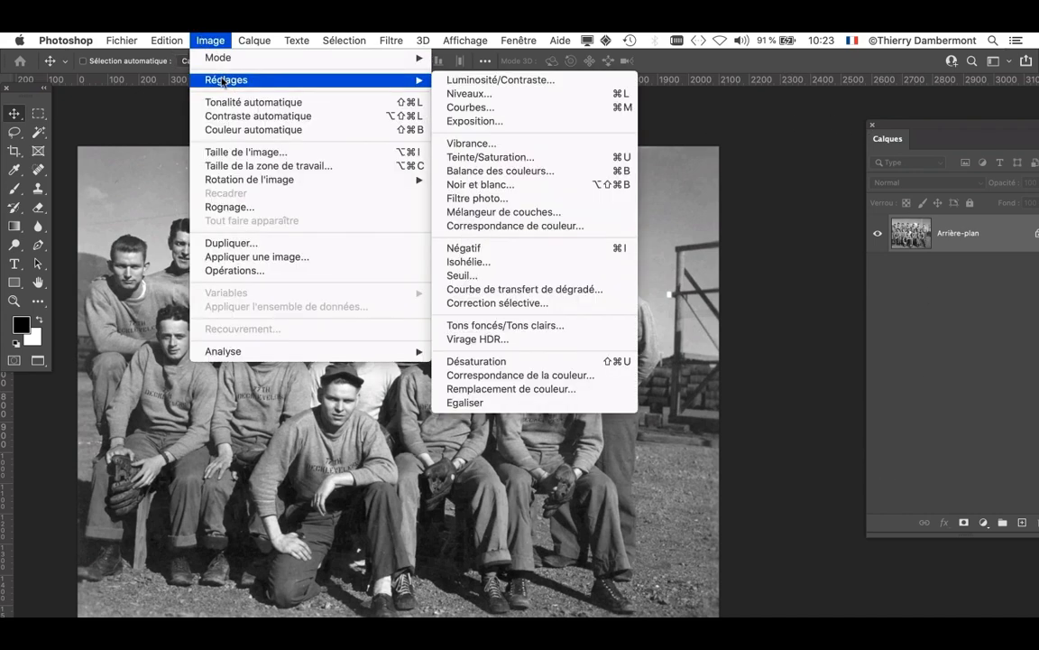
pyautogui.click(469, 94)
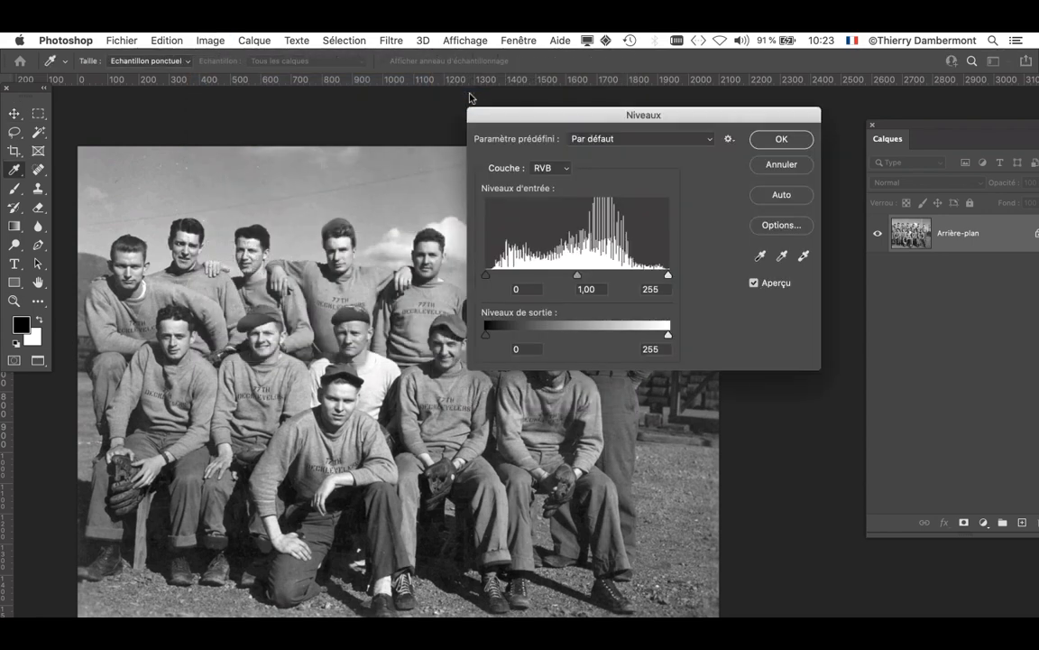
pyautogui.moveTo(511, 117); pyautogui.dragTo(672, 108)
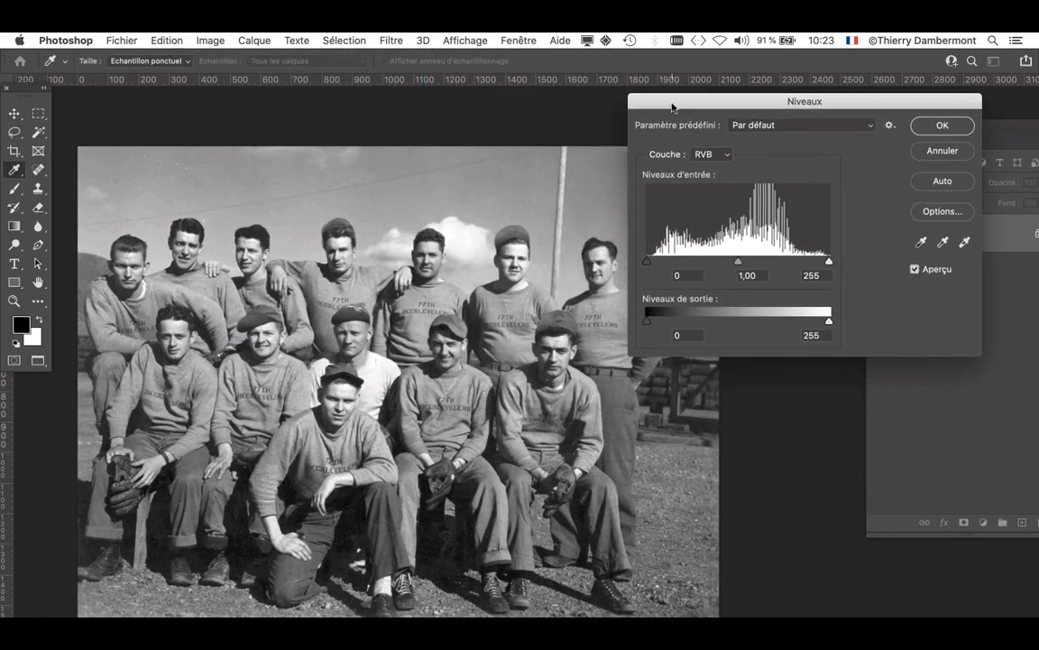
# Step: Try the Rouge channel's midtone input level at lighter and darker values, including 1,29 and 0,75, and return it to 1,00
pyautogui.press('alt')
pyautogui.click(727, 168)
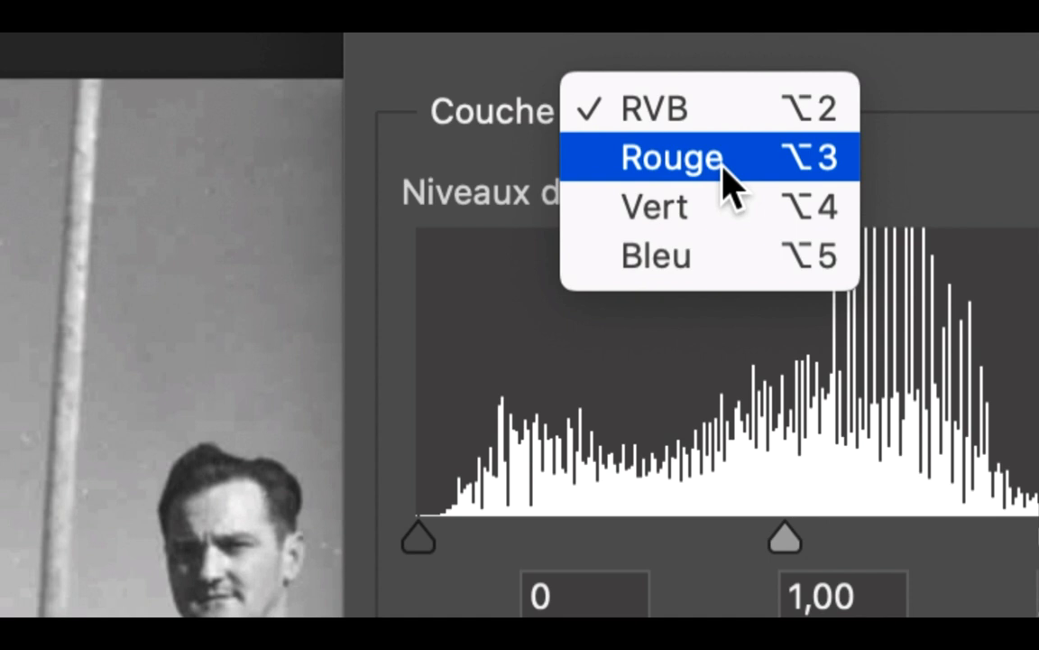
pyautogui.click(727, 168)
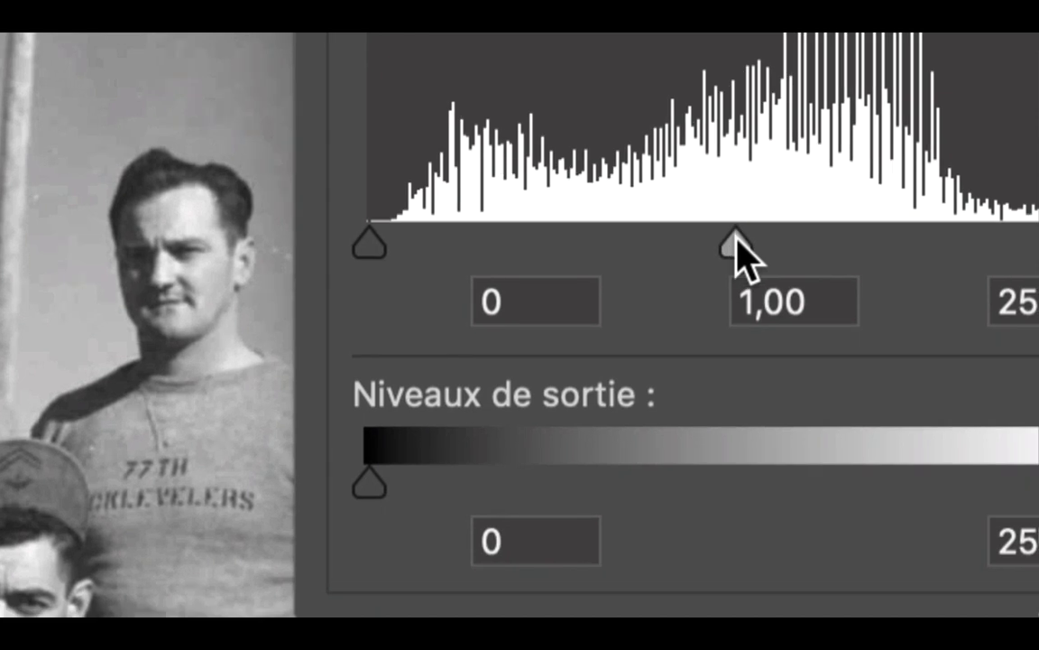
pyautogui.moveTo(735, 242); pyautogui.dragTo(692, 240)
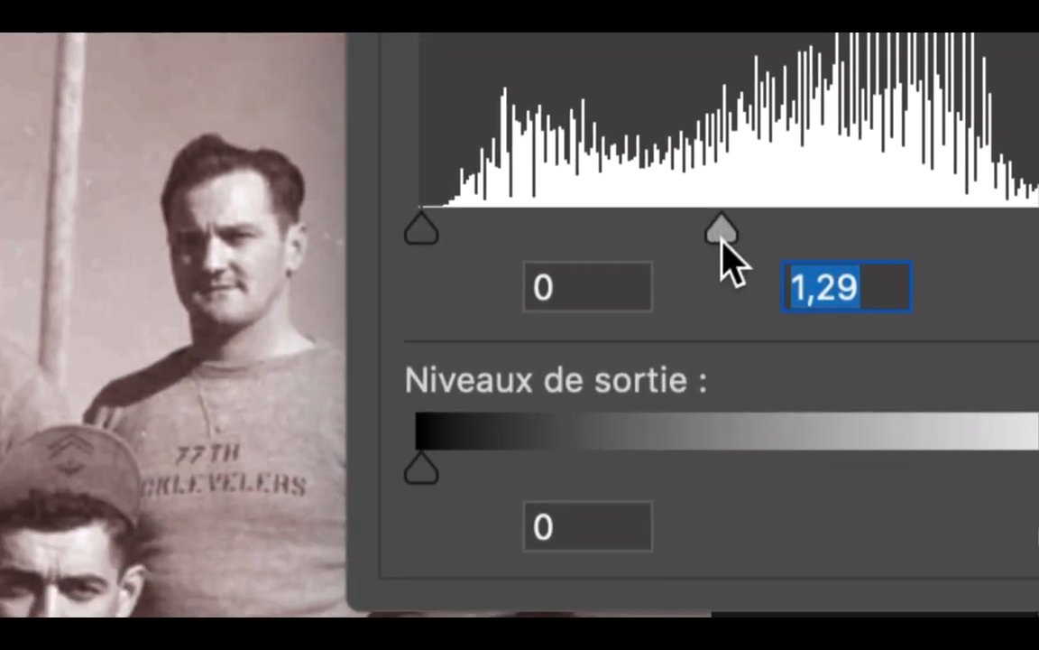
pyautogui.moveTo(738, 507); pyautogui.dragTo(765, 507)
pyautogui.moveTo(732, 238); pyautogui.dragTo(803, 236)
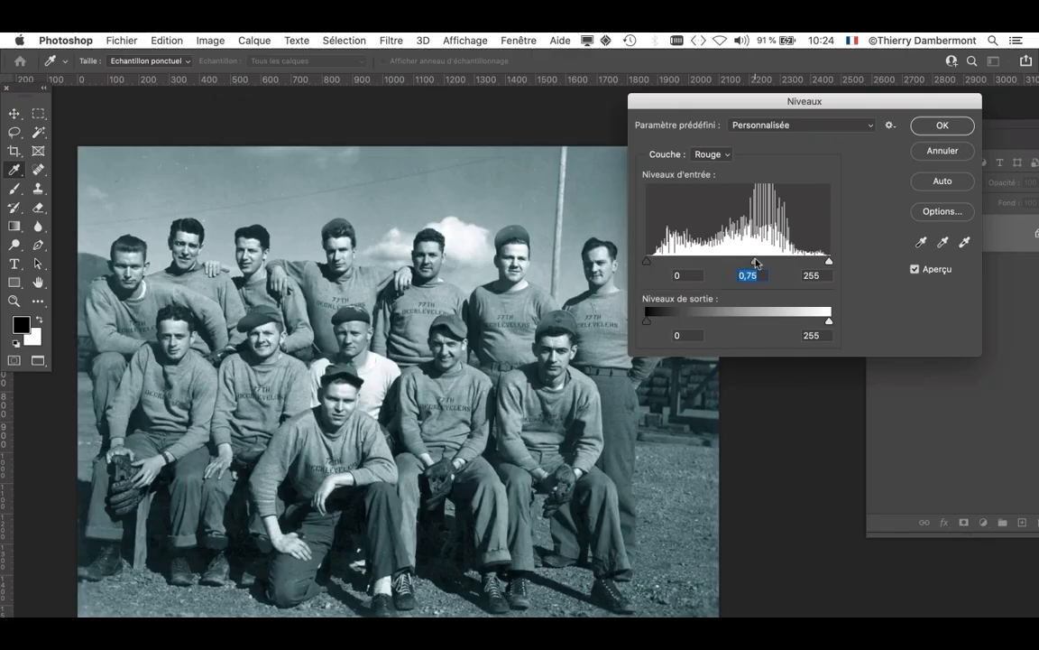
pyautogui.moveTo(756, 262)
pyautogui.mouseDown()
pyautogui.moveTo(713, 262)
pyautogui.moveTo(738, 264)
pyautogui.mouseUp()
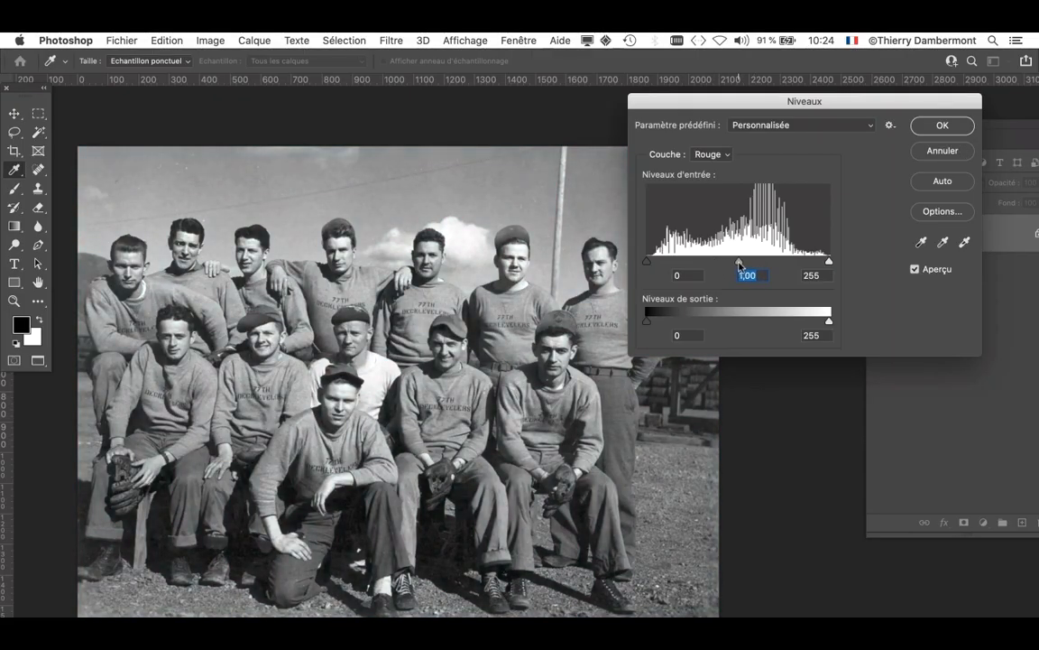
# Step: Try midtone shifts on the Vert channel, including 0,87, and on the Bleu channel, returning each to 1,00
pyautogui.click(712, 156)
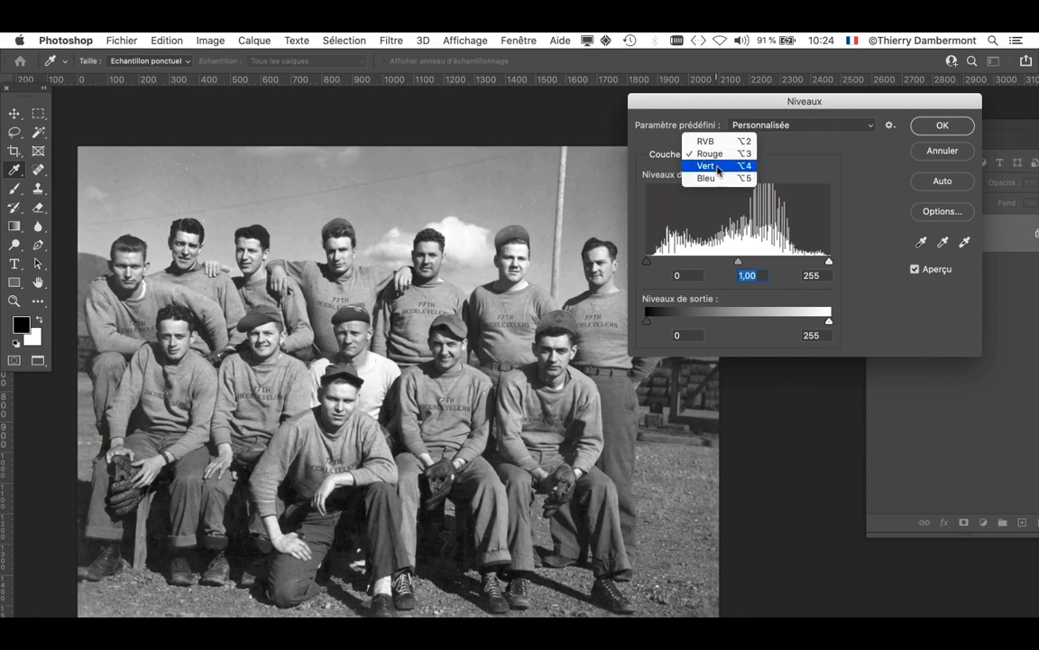
pyautogui.click(722, 165)
pyautogui.moveTo(737, 268)
pyautogui.mouseDown()
pyautogui.moveTo(711, 268)
pyautogui.moveTo(773, 264)
pyautogui.moveTo(738, 264)
pyautogui.mouseUp()
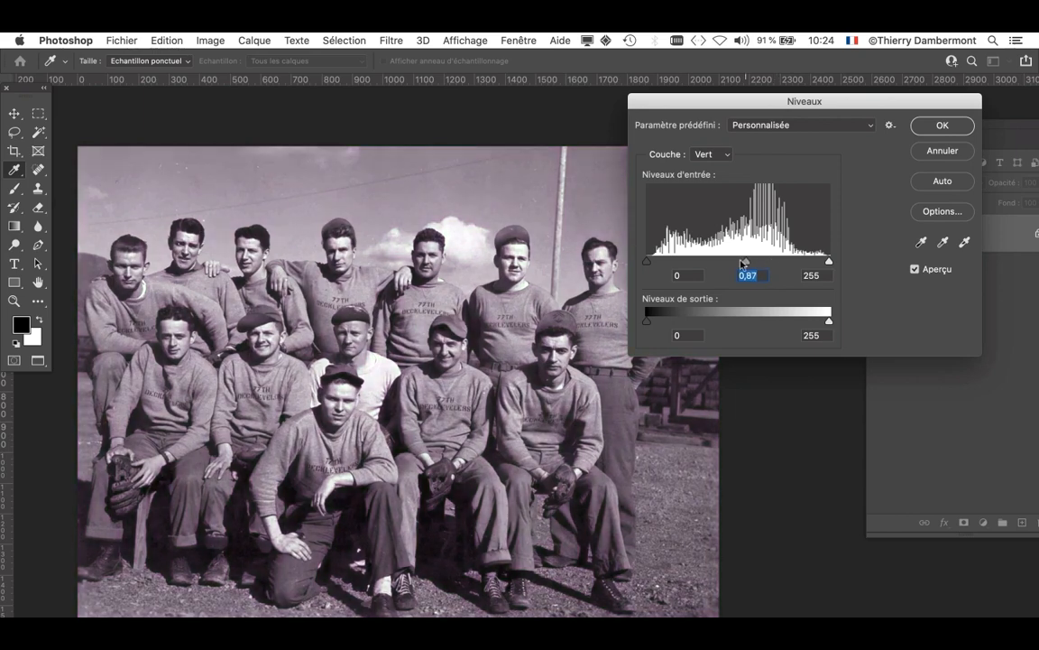
pyautogui.click(727, 162)
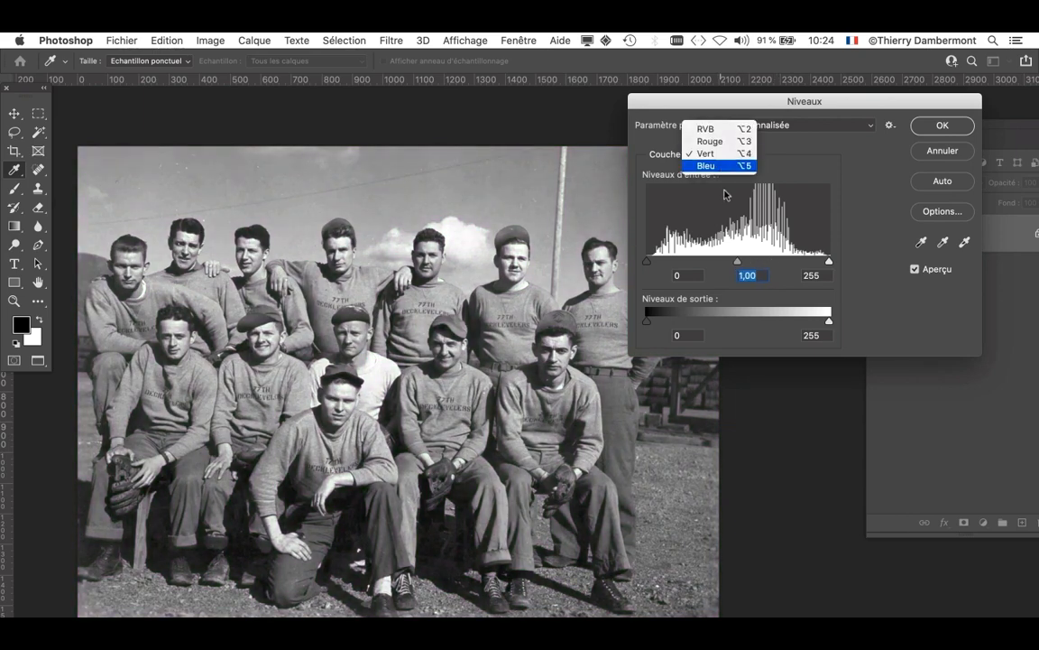
pyautogui.click(727, 167)
pyautogui.moveTo(736, 262)
pyautogui.mouseDown()
pyautogui.moveTo(707, 263)
pyautogui.moveTo(777, 262)
pyautogui.moveTo(738, 263)
pyautogui.mouseUp()
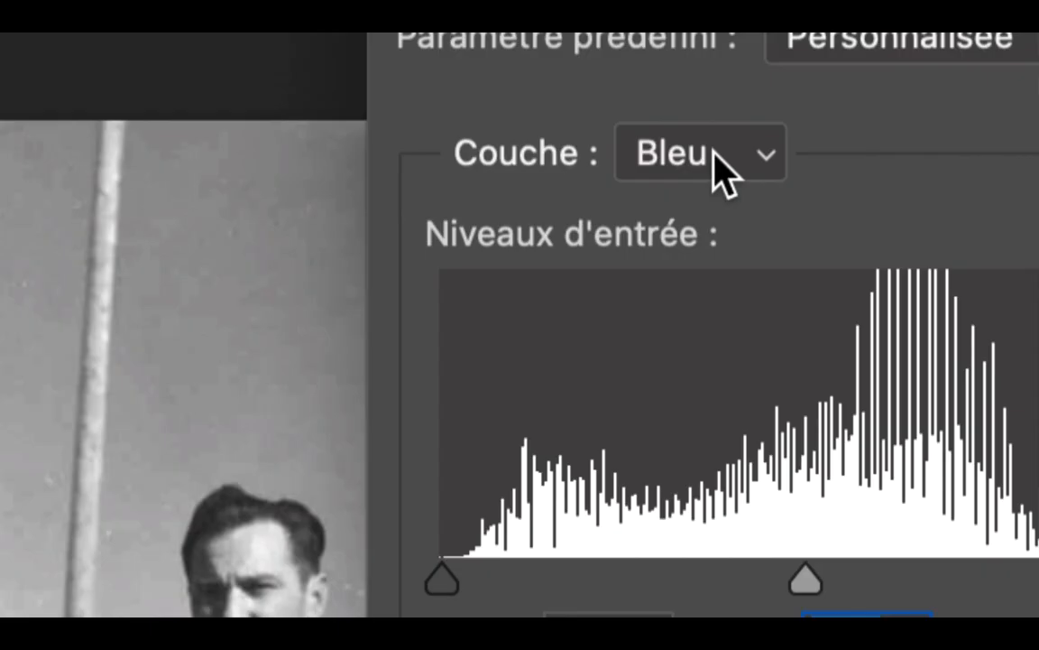
# Step: Switch back to the Rouge channel, raise its midtone level through 1,31 to tint the photo red, and restore 1,00
pyautogui.click(716, 156)
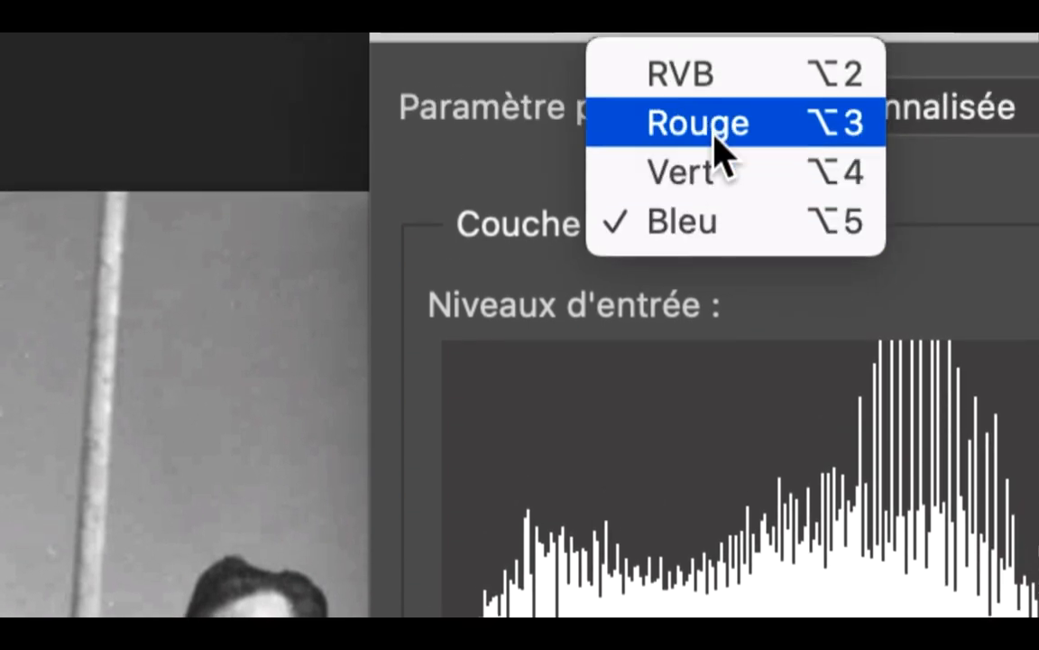
pyautogui.click(715, 65)
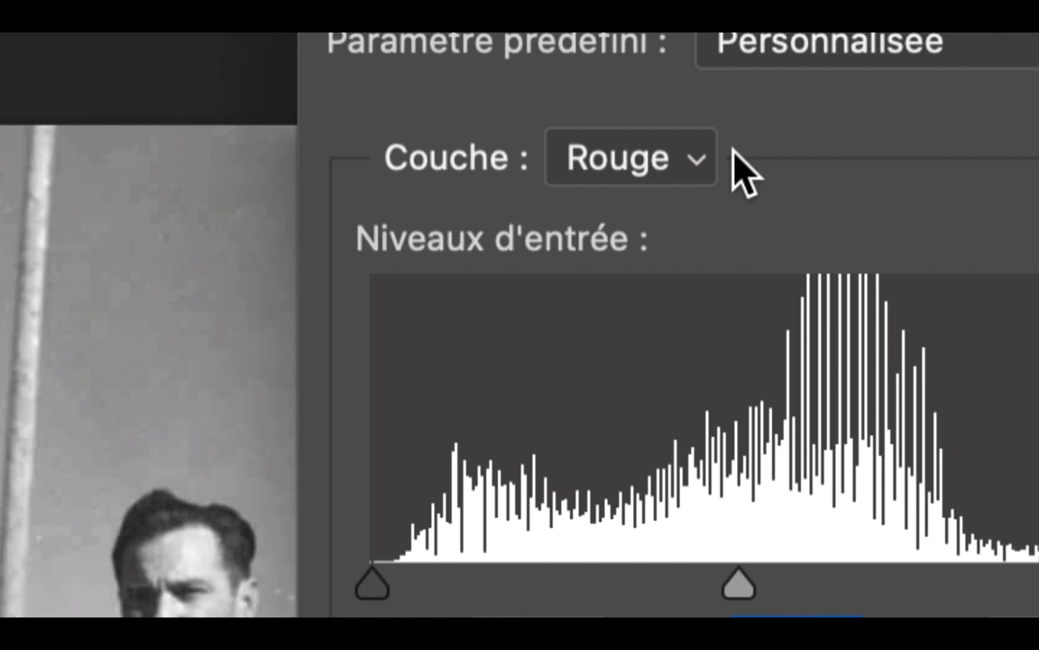
pyautogui.click(705, 160)
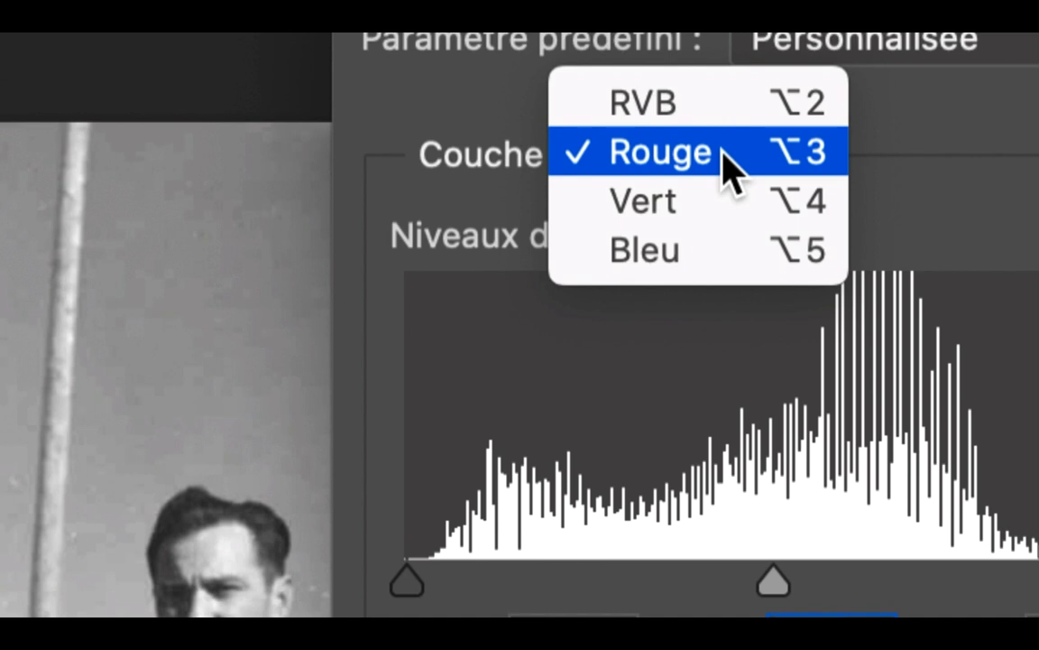
pyautogui.click(729, 167)
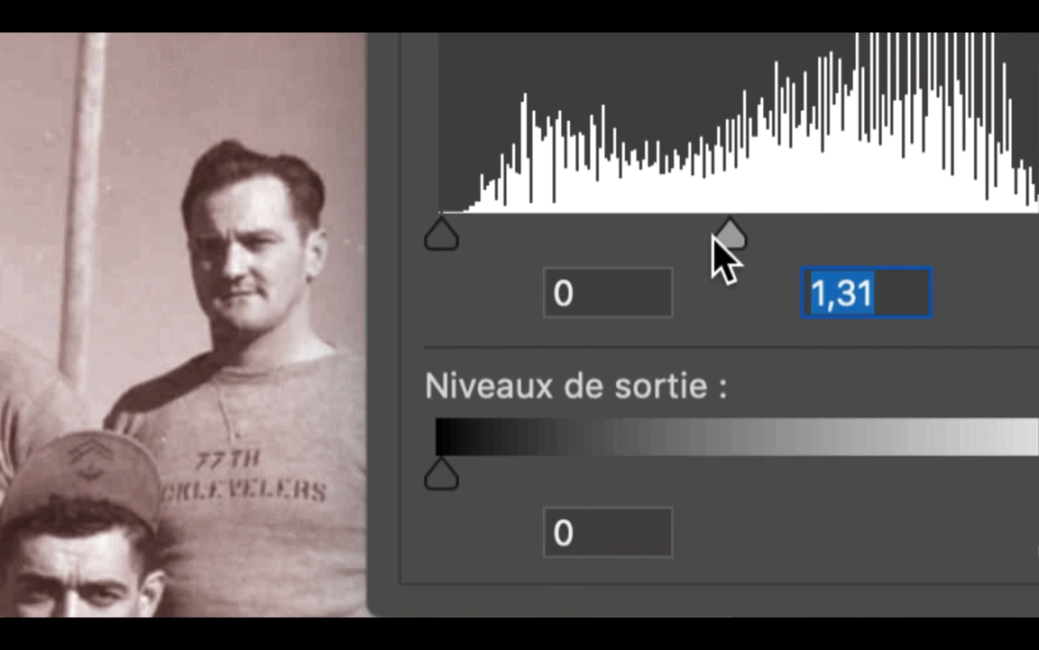
pyautogui.moveTo(719, 256); pyautogui.dragTo(640, 262)
pyautogui.moveTo(699, 241); pyautogui.dragTo(733, 235)
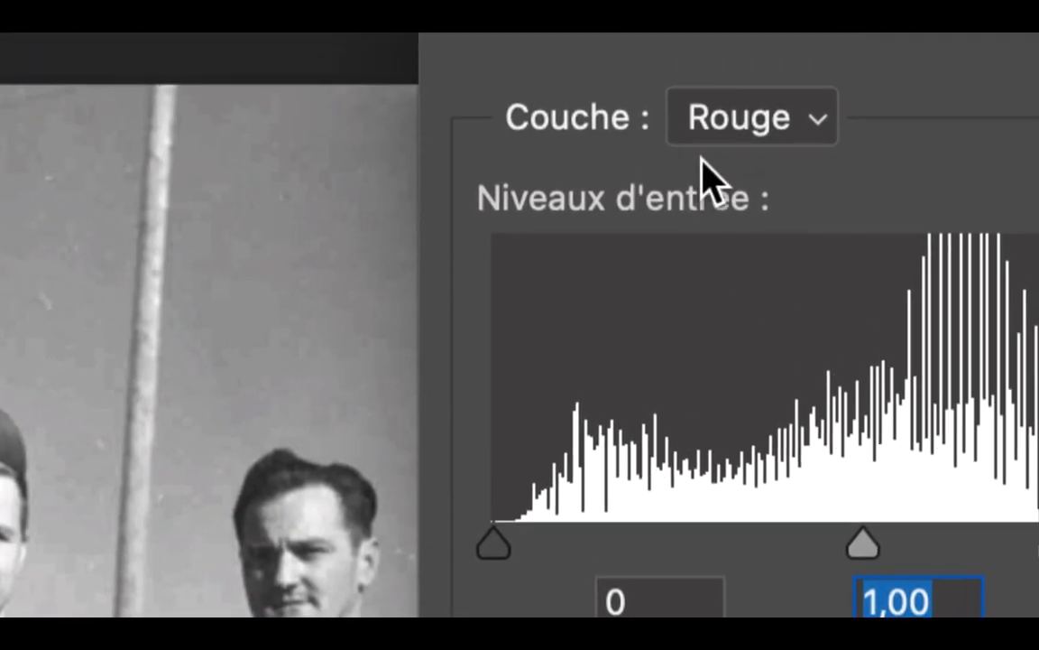
# Step: Switch to the Vert channel, shift its midtone level to see the tint, and restore it to 1,00
pyautogui.click(717, 122)
pyautogui.click(715, 198)
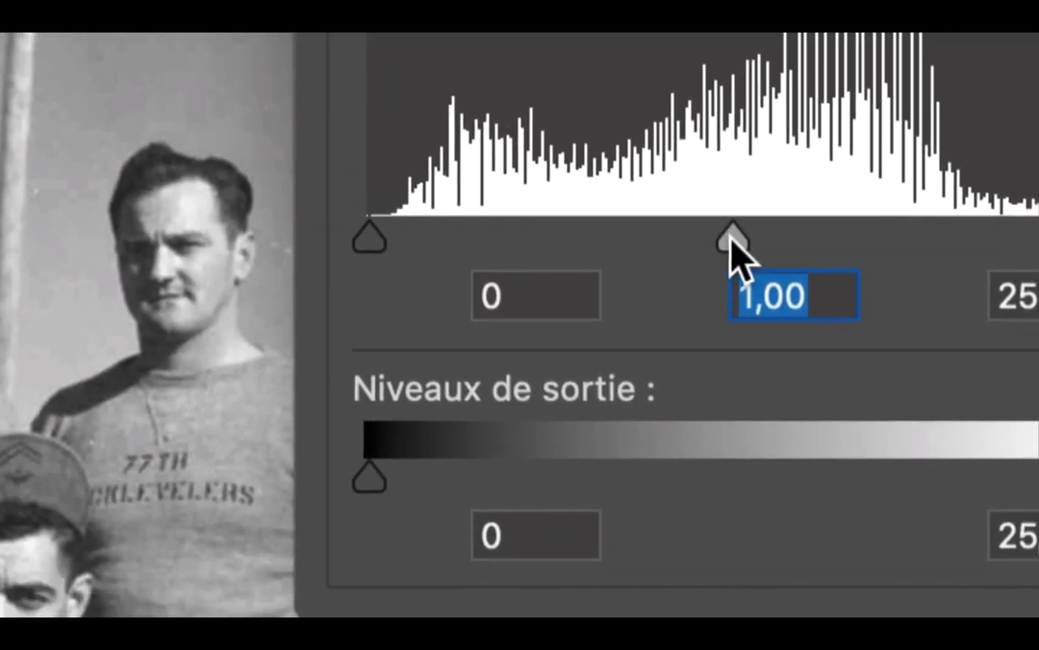
pyautogui.moveTo(729, 233)
pyautogui.mouseDown()
pyautogui.moveTo(664, 230)
pyautogui.moveTo(846, 232)
pyautogui.moveTo(733, 232)
pyautogui.mouseUp()
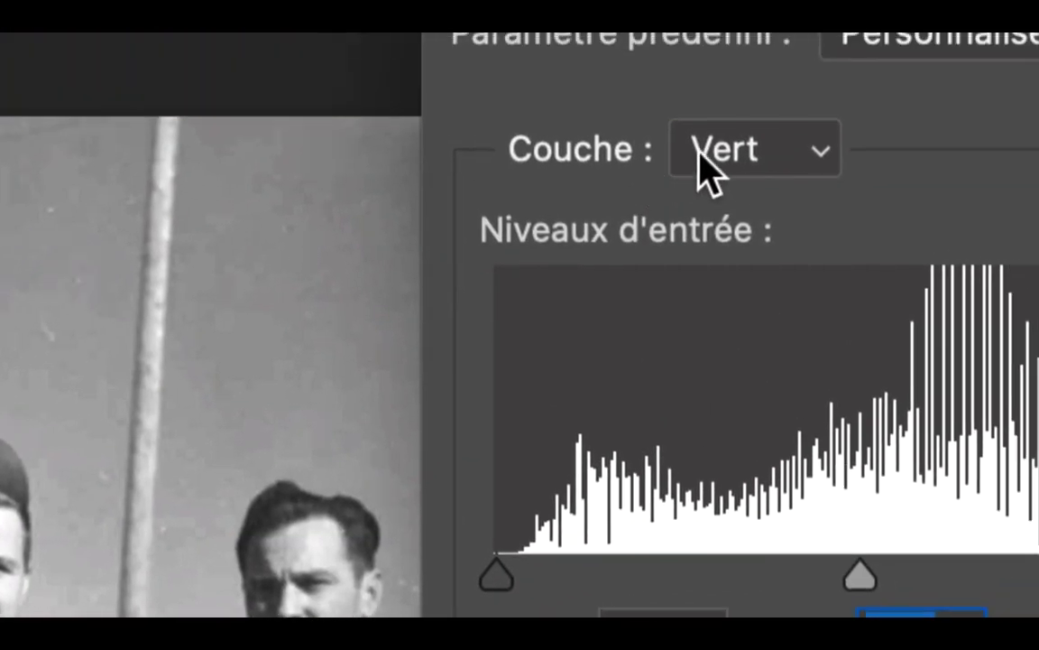
# Step: Switch to the Bleu channel, shift its midtone level in both directions, and restore it to 1,00
pyautogui.click(574, 0)
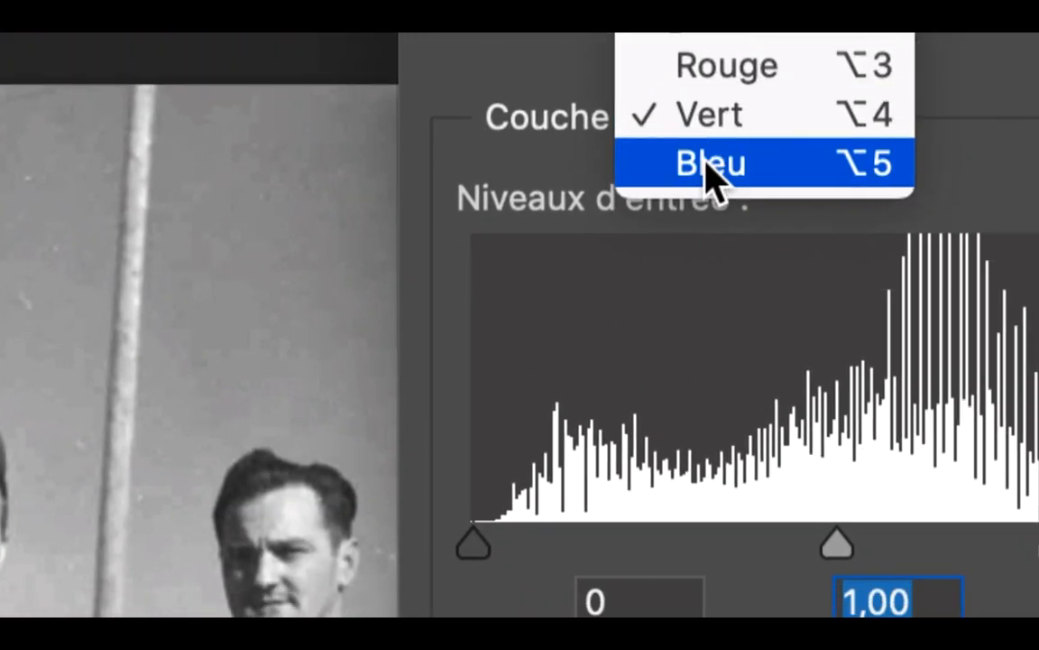
pyautogui.click(597, 0)
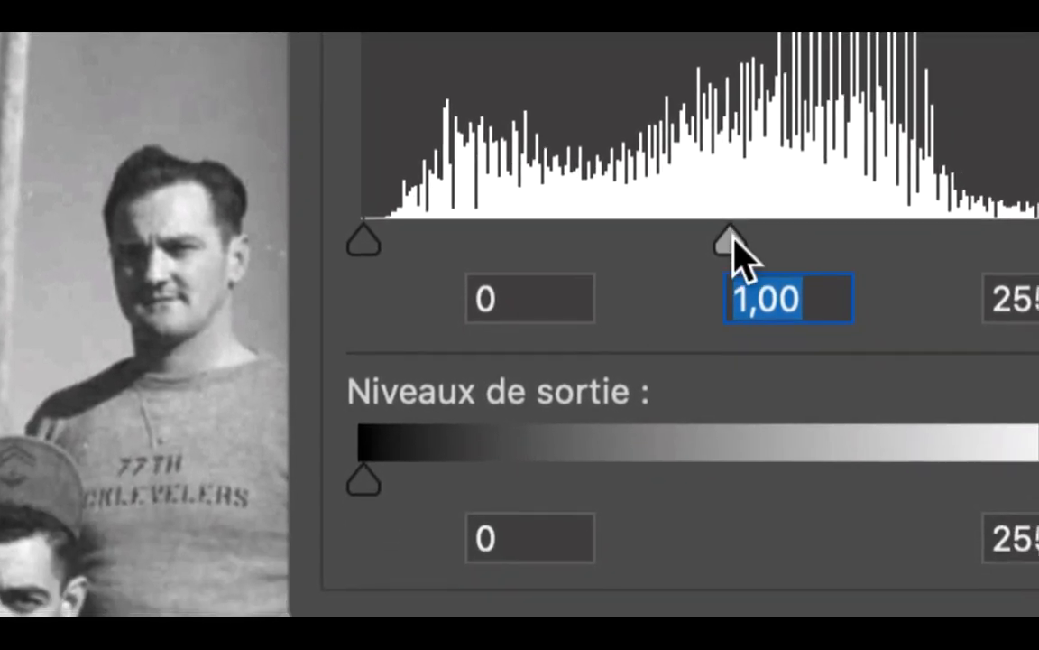
pyautogui.moveTo(839, 544); pyautogui.dragTo(669, 545)
pyautogui.moveTo(700, 240); pyautogui.dragTo(871, 240)
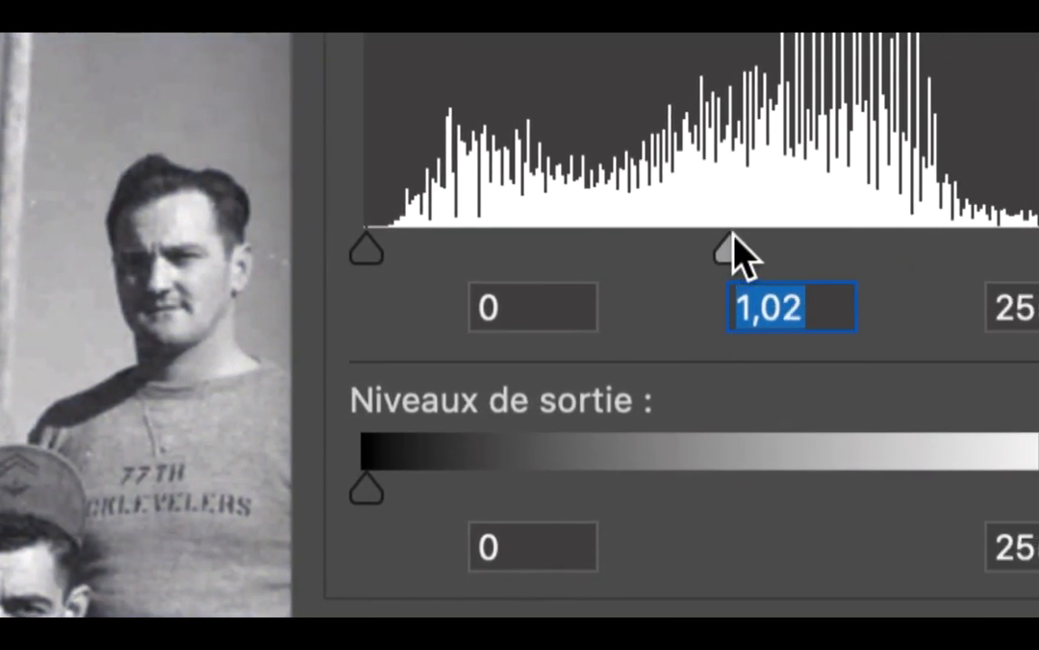
pyautogui.moveTo(734, 237); pyautogui.dragTo(736, 236)
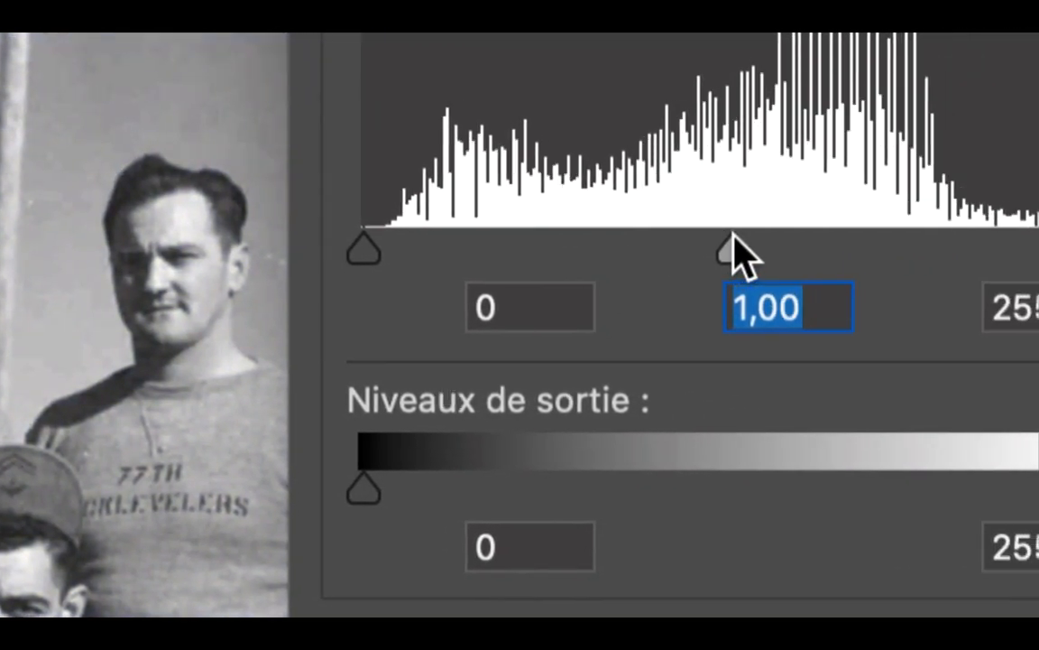
# Step: Review the three individual colour channels available in Niveaux, switching from Bleu to Rouge and back to Bleu
pyautogui.click(722, 165)
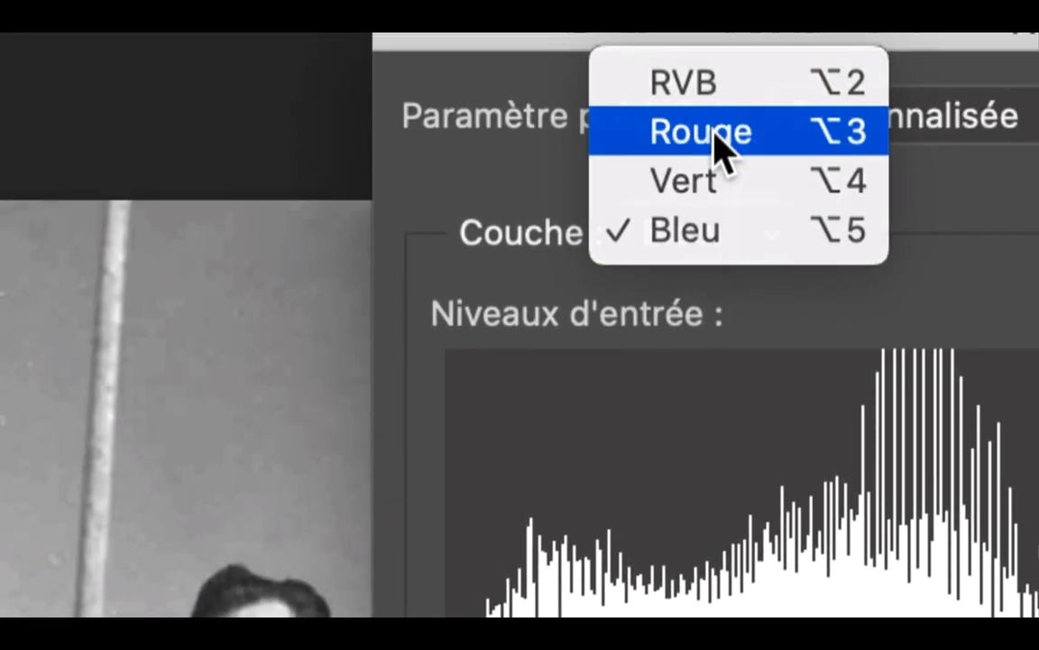
pyautogui.click(713, 113)
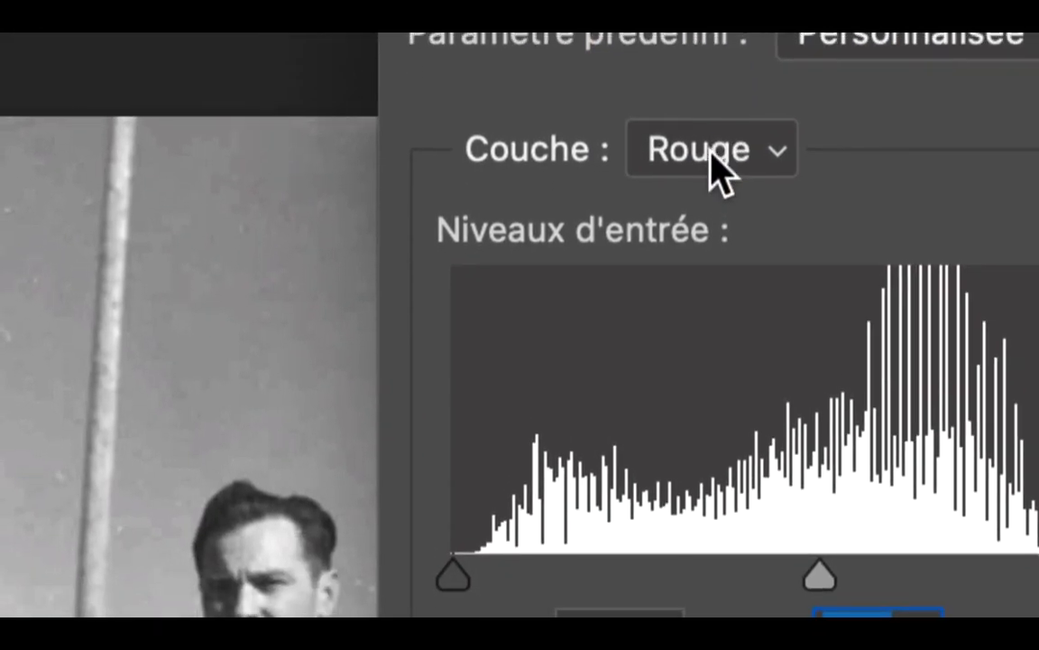
pyautogui.click(719, 153)
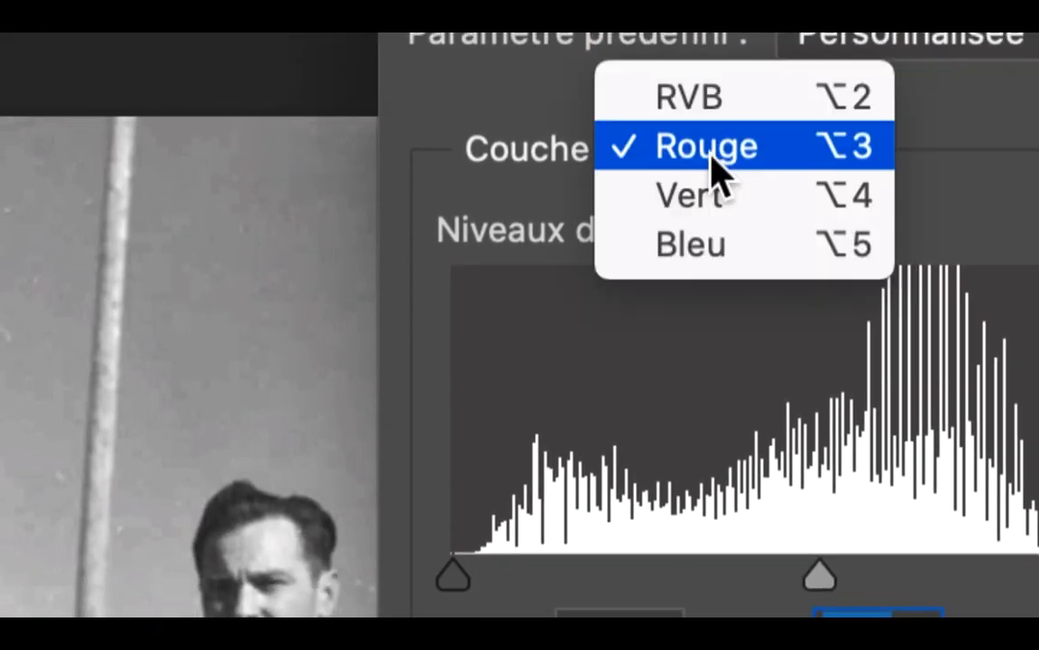
pyautogui.click(713, 155)
pyautogui.click(712, 154)
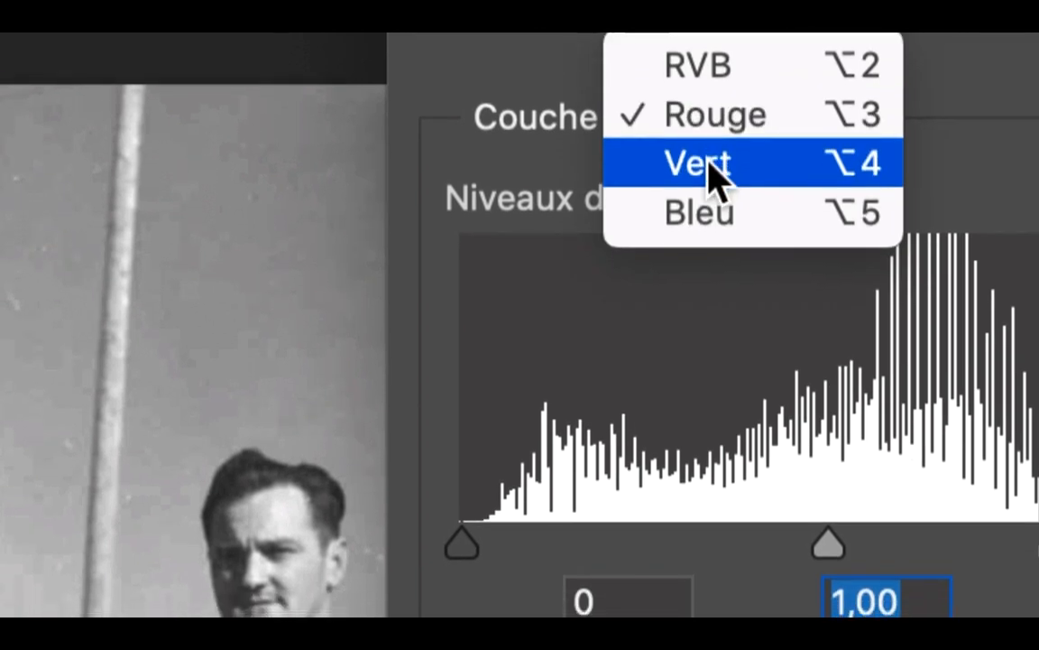
pyautogui.press('Escape')
pyautogui.click(710, 148)
pyautogui.click(713, 174)
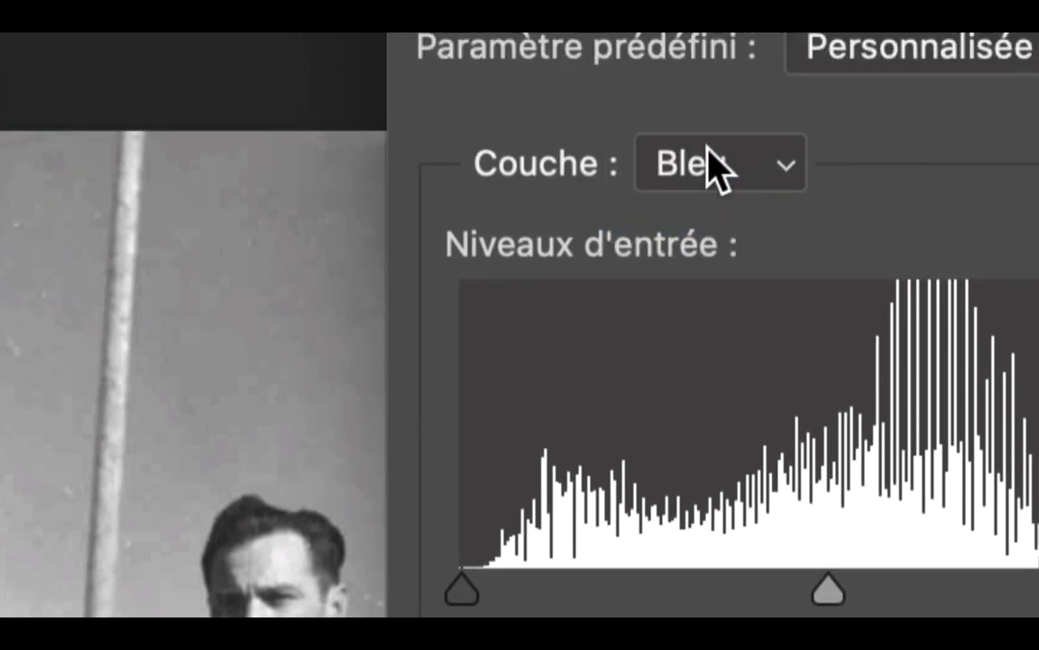
# Step: Select the Rouge channel, lower its midtone level to 0,42 to tint the photo cyan, and return it to 1,00
pyautogui.click(713, 131)
pyautogui.click(717, 77)
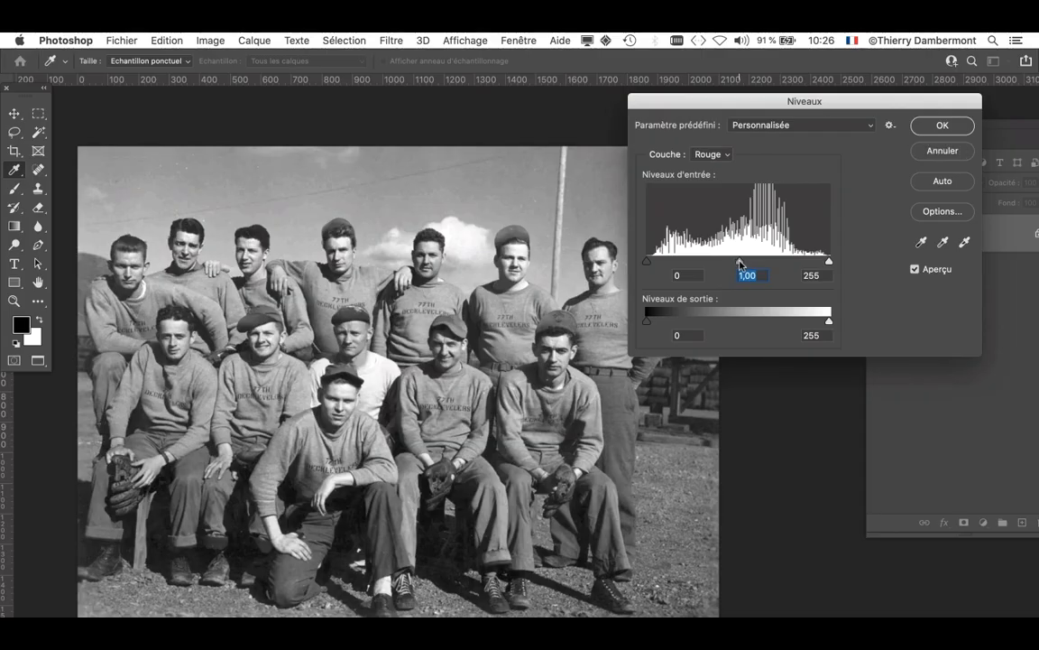
pyautogui.moveTo(740, 262); pyautogui.dragTo(783, 261)
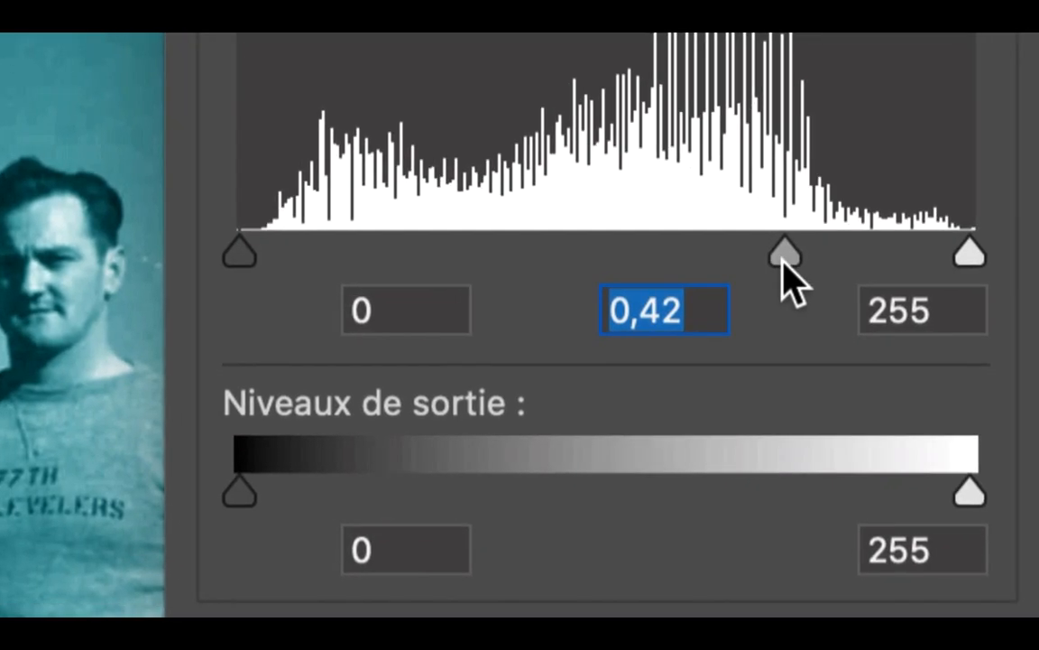
pyautogui.moveTo(784, 272); pyautogui.dragTo(733, 273)
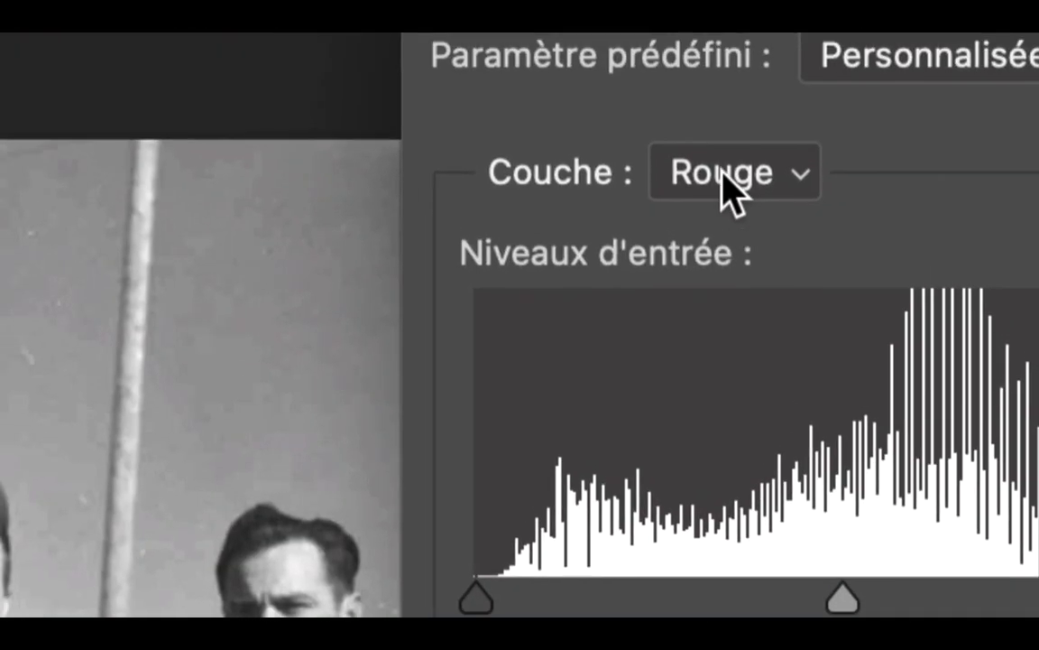
# Step: Select the Vert channel, shift its midtone level strongly to see the opposite tint, and return it to 1,00
pyautogui.click(726, 176)
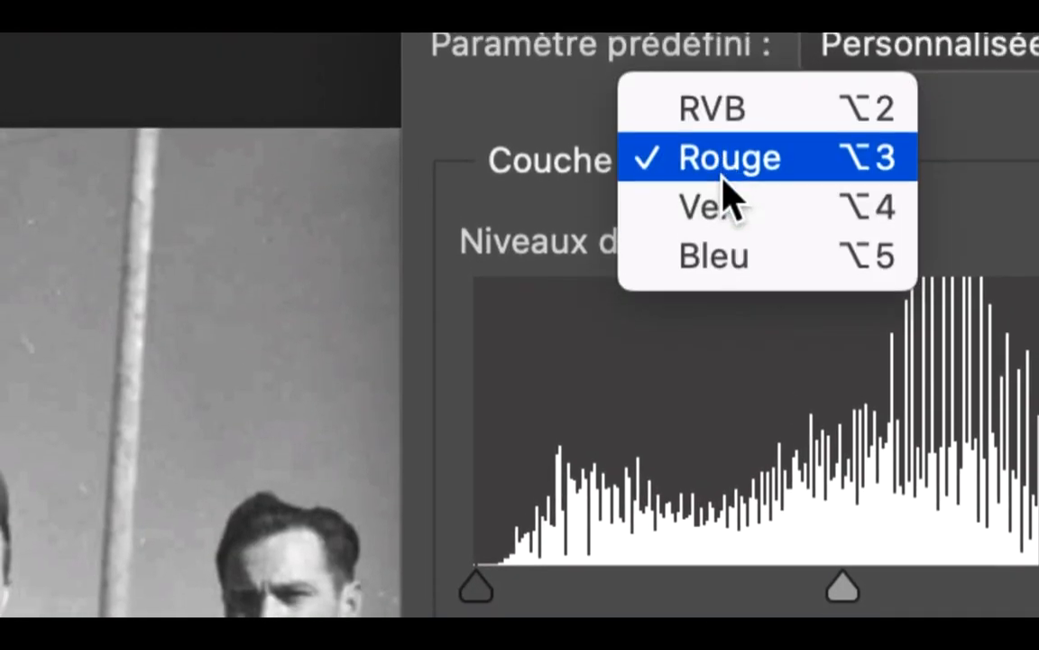
pyautogui.click(732, 216)
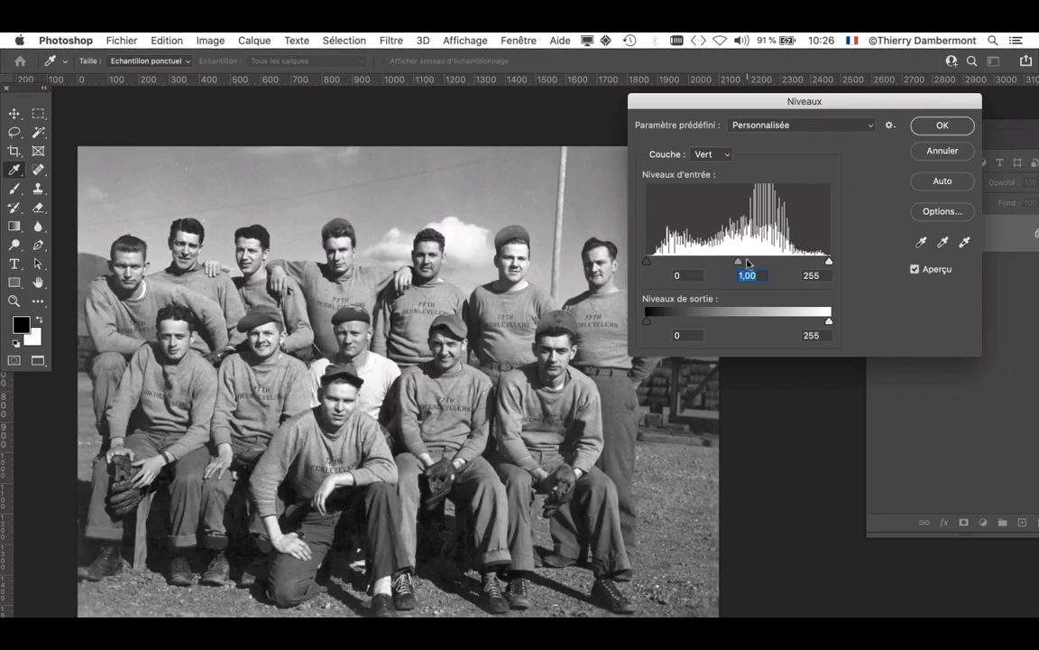
pyautogui.moveTo(749, 266); pyautogui.dragTo(919, 269)
pyautogui.moveTo(784, 264); pyautogui.dragTo(737, 261)
# Step: Select the Bleu channel, lower its midtone level to 0,33 to tint the photo yellow, and return it to 1,00
pyautogui.click(705, 156)
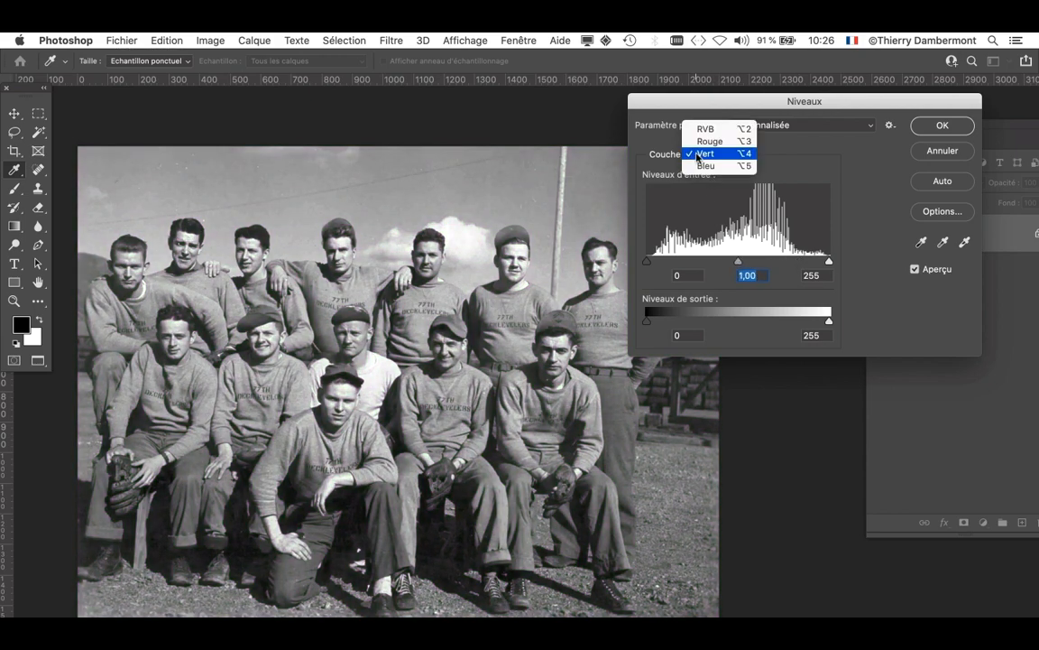
pyautogui.click(726, 204)
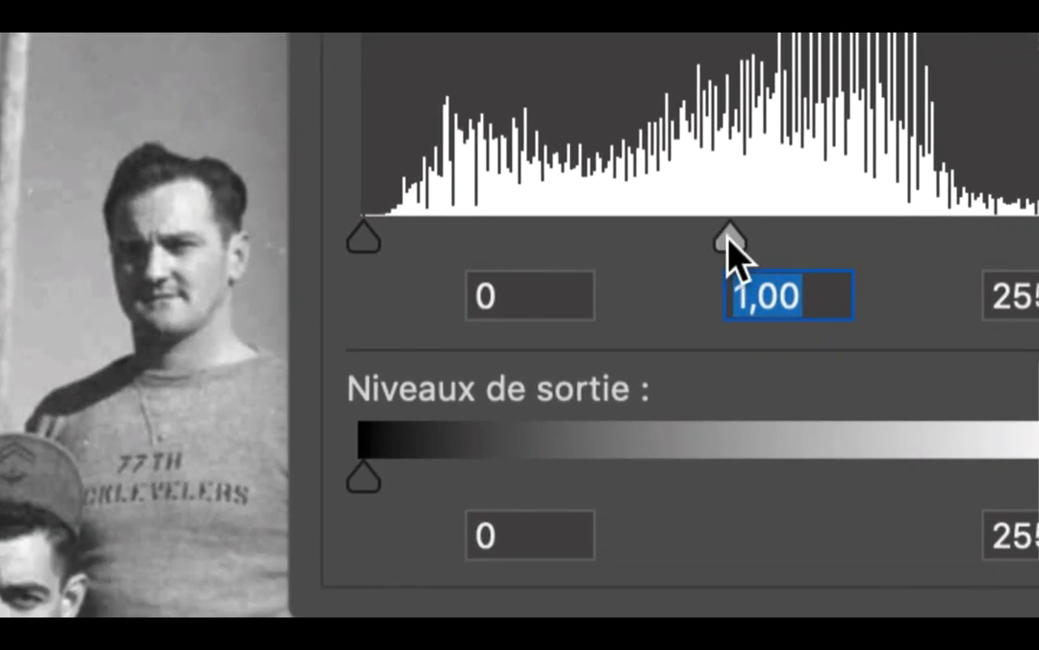
pyautogui.moveTo(837, 544); pyautogui.dragTo(892, 542)
pyautogui.moveTo(754, 239); pyautogui.dragTo(839, 240)
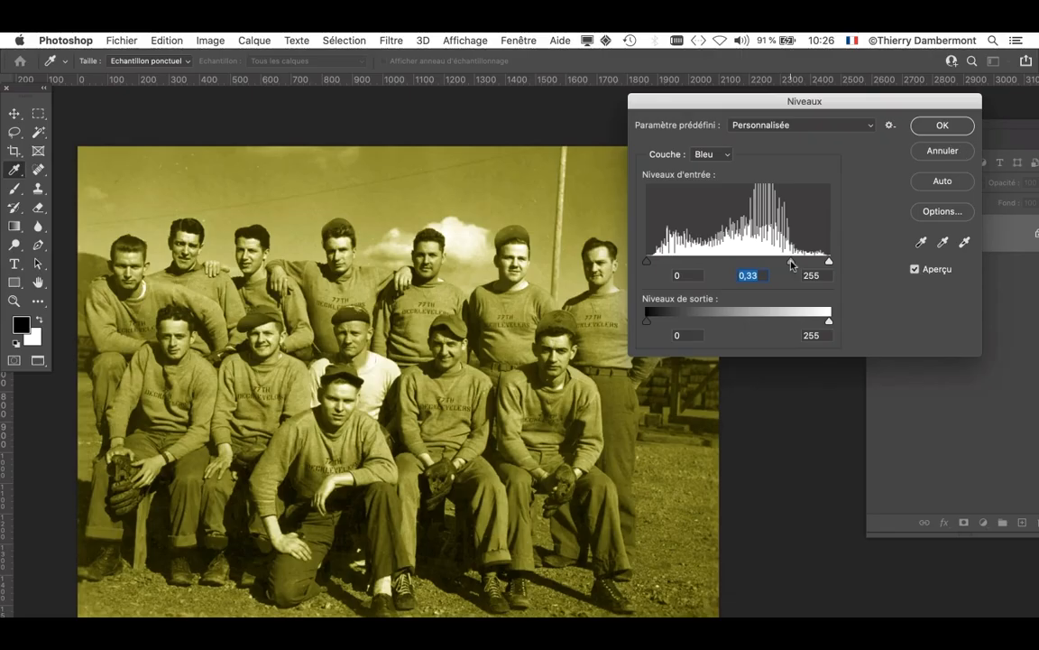
pyautogui.moveTo(786, 262); pyautogui.dragTo(743, 264)
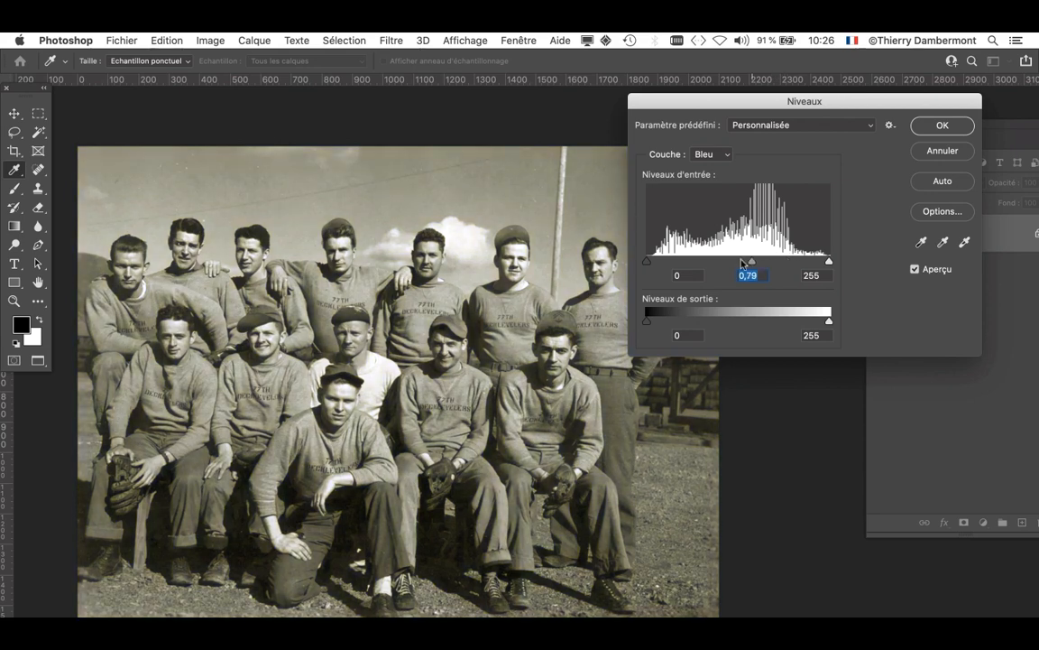
# Step: Select the Rouge channel and review the RVB, Rouge, Vert and Bleu options in the channel list, staying on Rouge
pyautogui.click(712, 155)
pyautogui.click(708, 129)
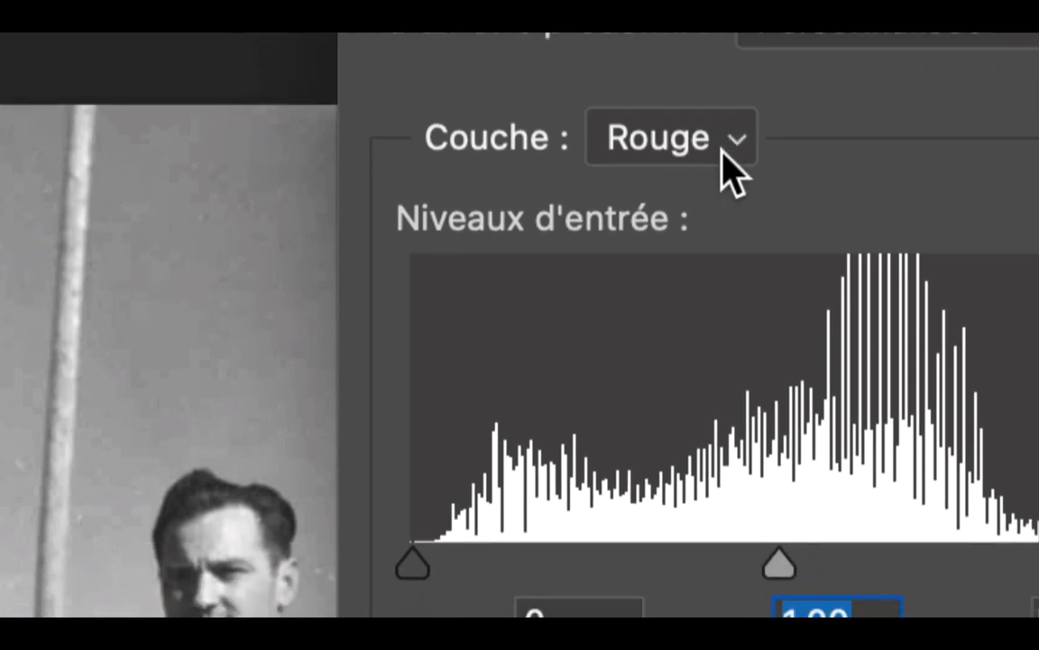
pyautogui.click(726, 156)
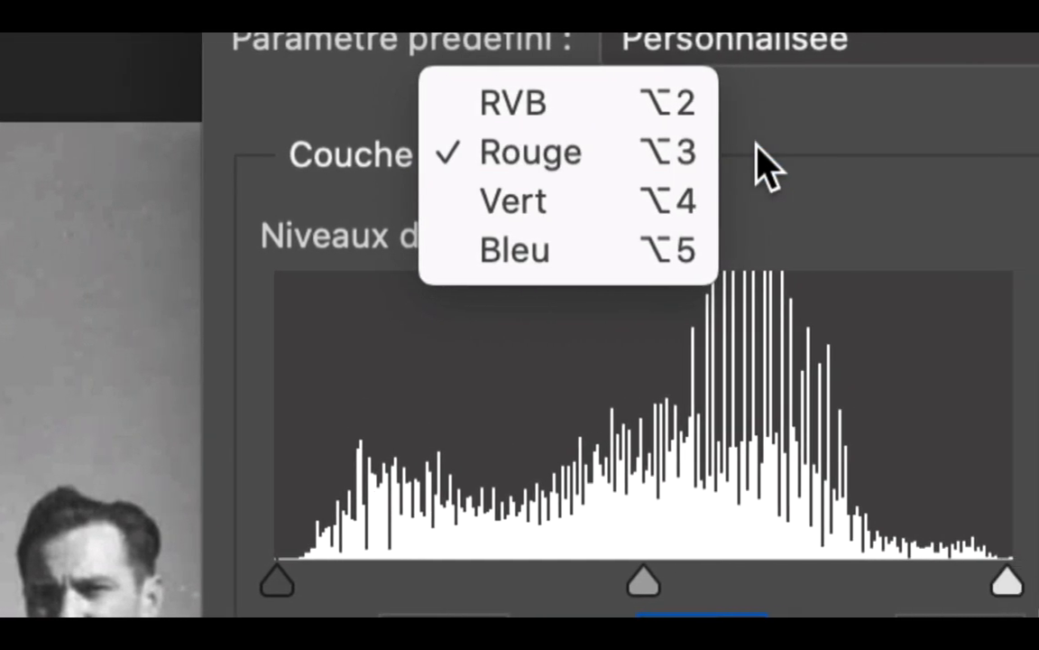
pyautogui.click(756, 146)
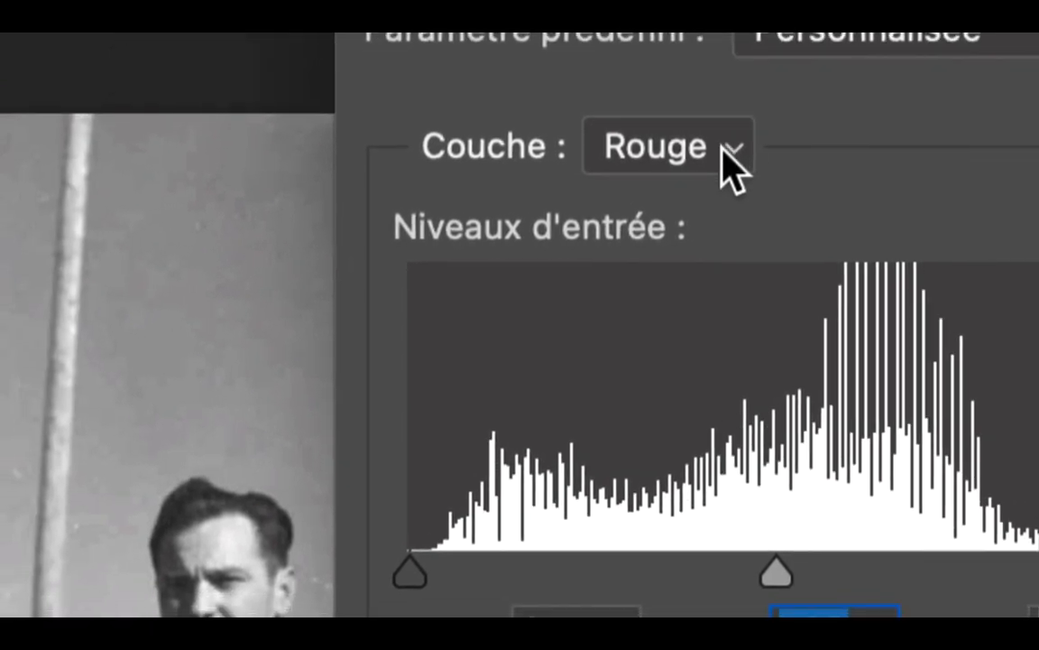
pyautogui.click(722, 150)
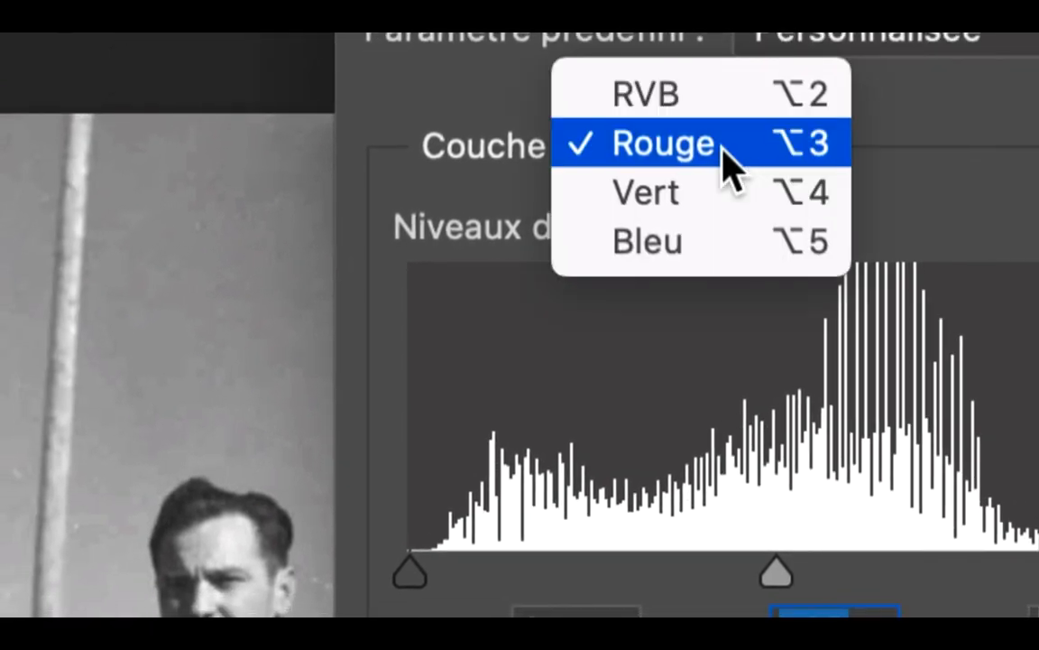
pyautogui.click(713, 148)
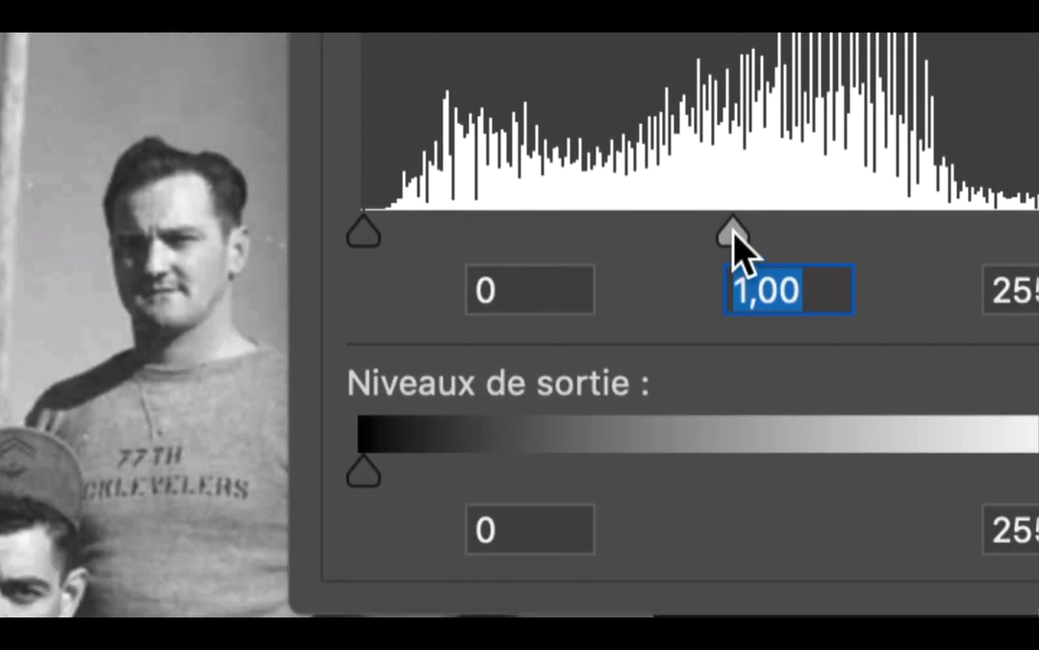
# Step: Lower the Rouge midtone level to 0,35 and on to 0,22 for a strong cyan tint, and restore it to 1,00
pyautogui.moveTo(796, 550); pyautogui.dragTo(743, 550)
pyautogui.moveTo(717, 233); pyautogui.dragTo(1038, 236)
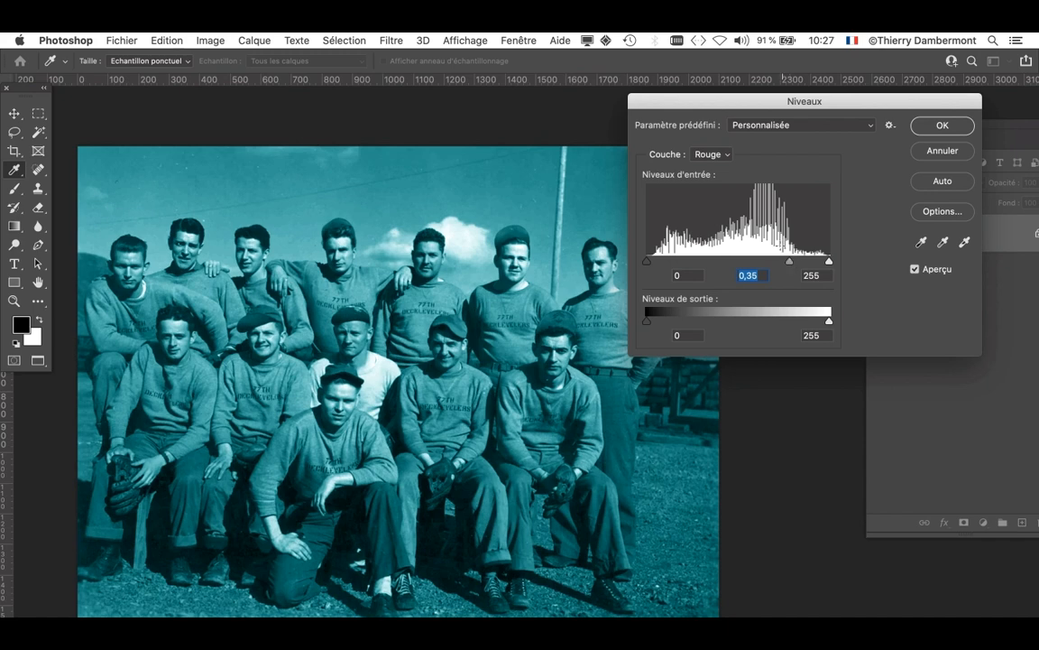
pyautogui.press('alt')
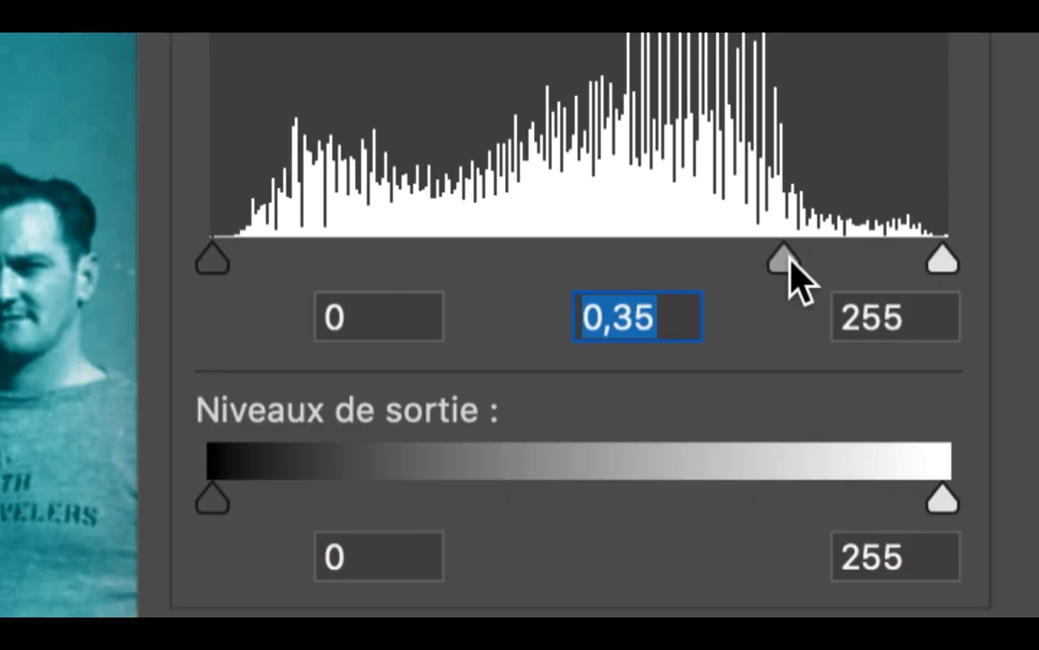
pyautogui.moveTo(784, 263); pyautogui.dragTo(838, 263)
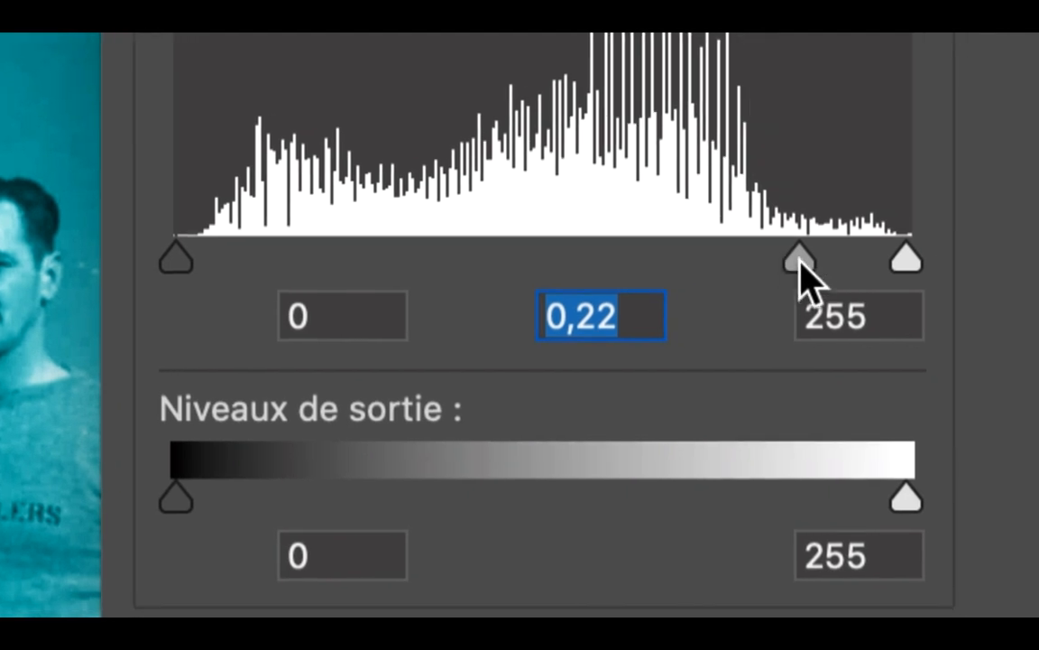
pyautogui.moveTo(799, 263); pyautogui.dragTo(540, 262)
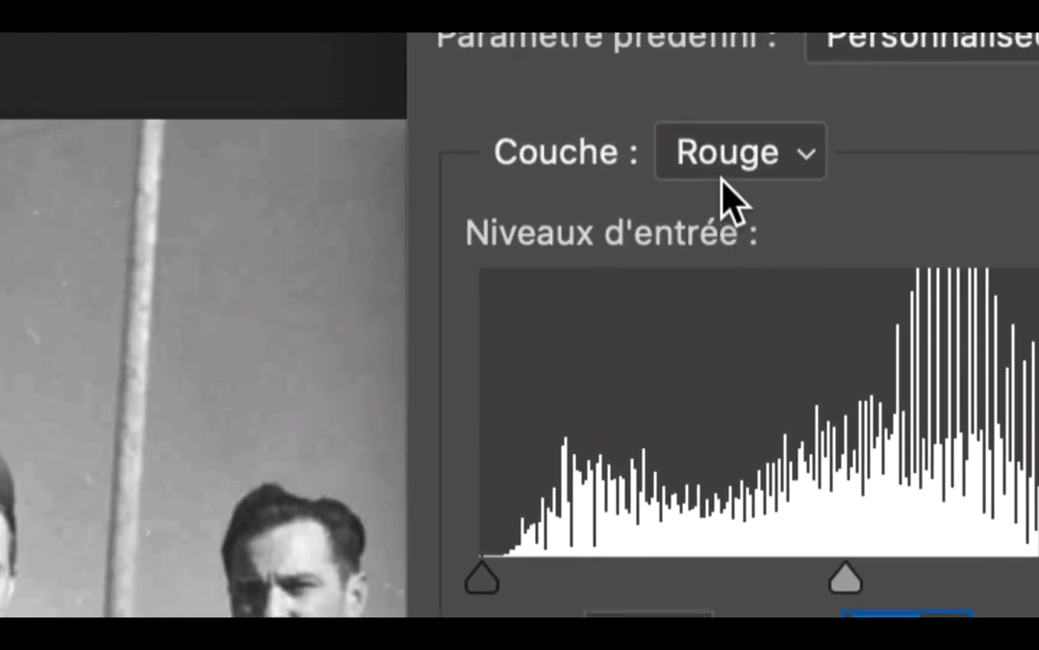
# Step: Select the Vert channel, lower its midtone level to 0,27 for a magenta tint, and restore it to 1,00
pyautogui.click(724, 190)
pyautogui.click(733, 192)
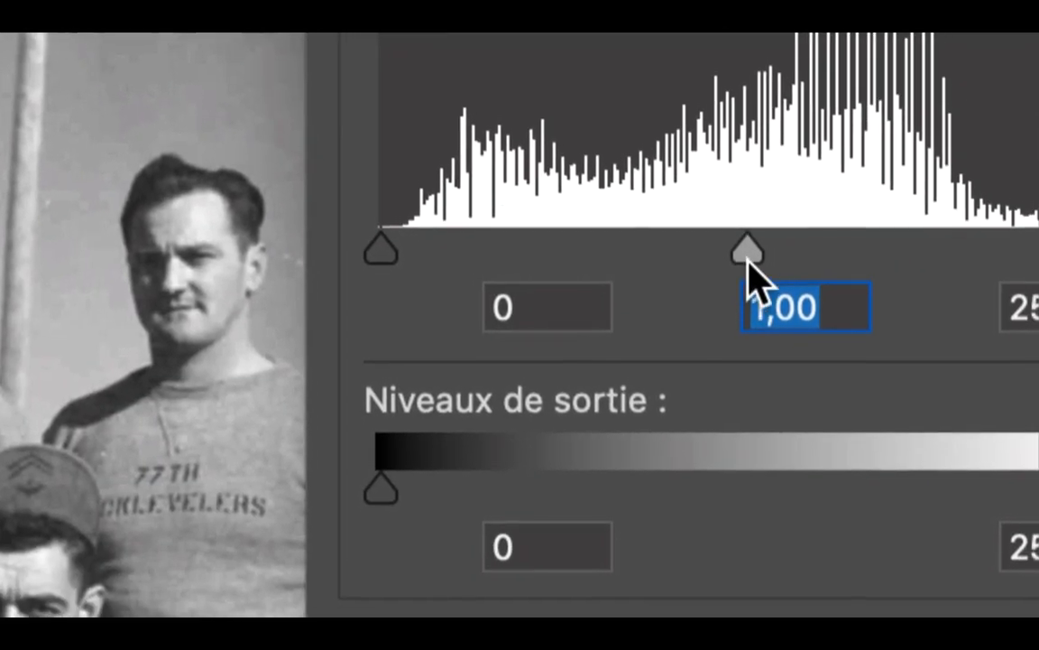
pyautogui.moveTo(833, 564); pyautogui.dragTo(801, 563)
pyautogui.moveTo(729, 262); pyautogui.dragTo(1030, 261)
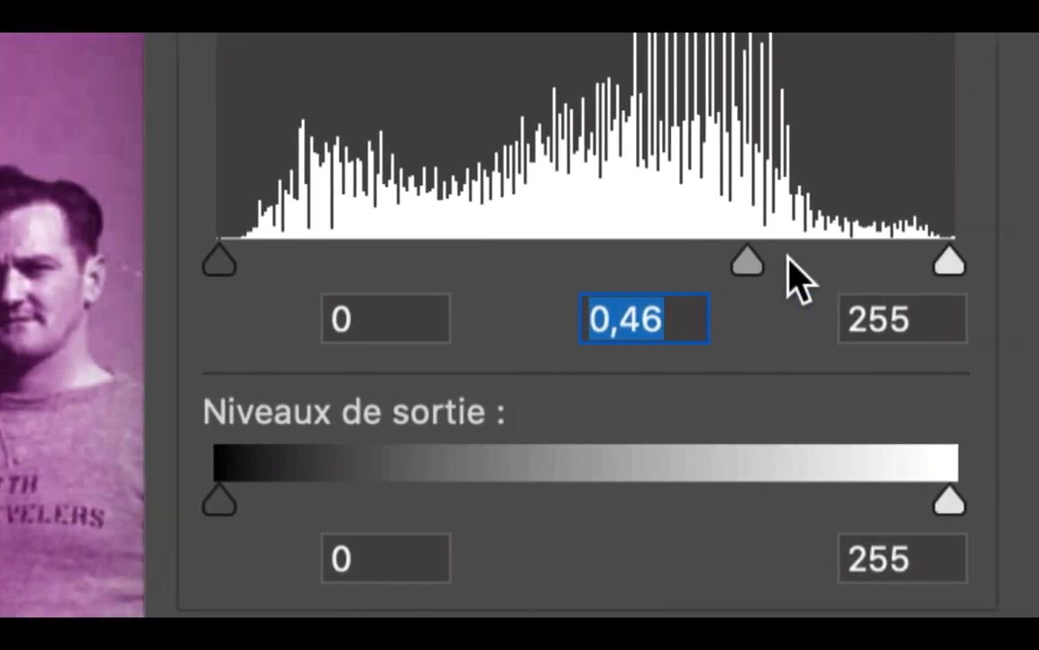
pyautogui.moveTo(788, 262); pyautogui.dragTo(826, 261)
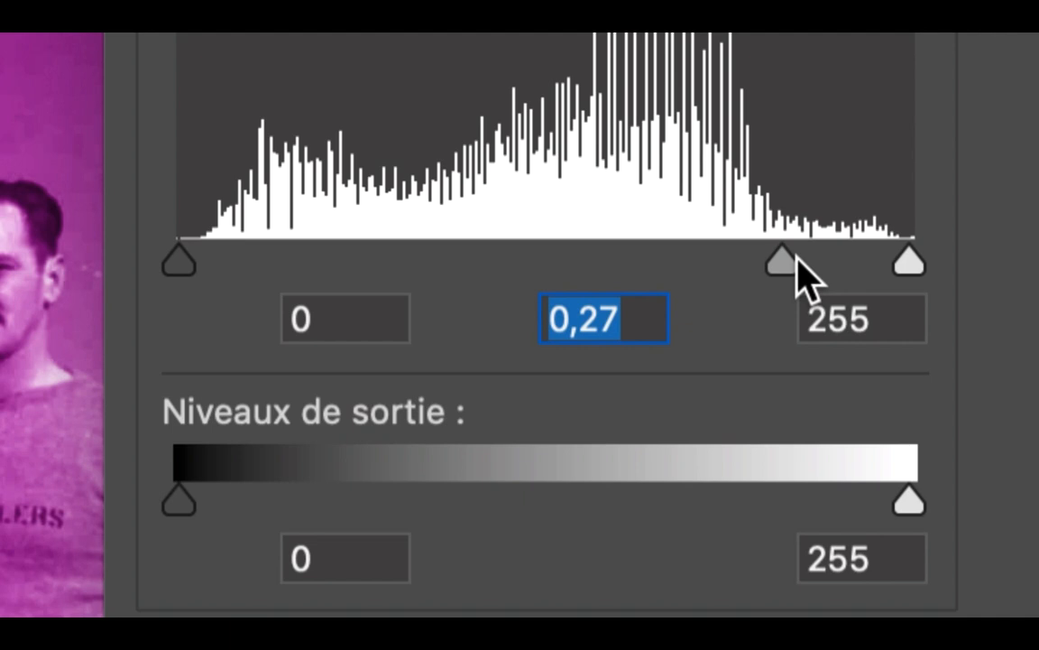
pyautogui.moveTo(786, 259); pyautogui.dragTo(578, 253)
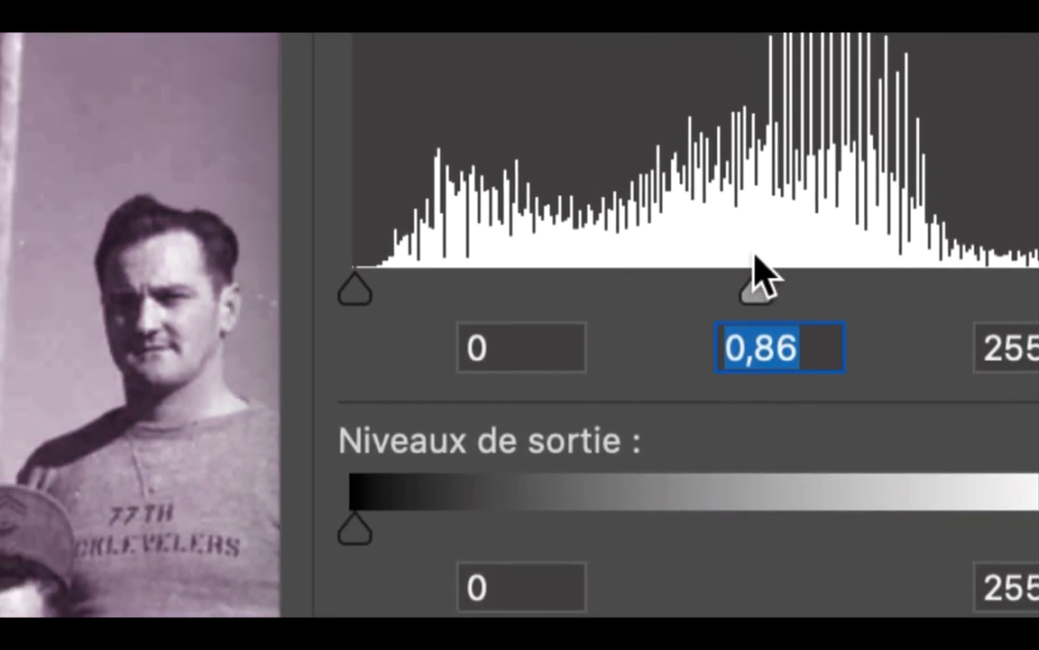
pyautogui.moveTo(755, 255); pyautogui.dragTo(744, 249)
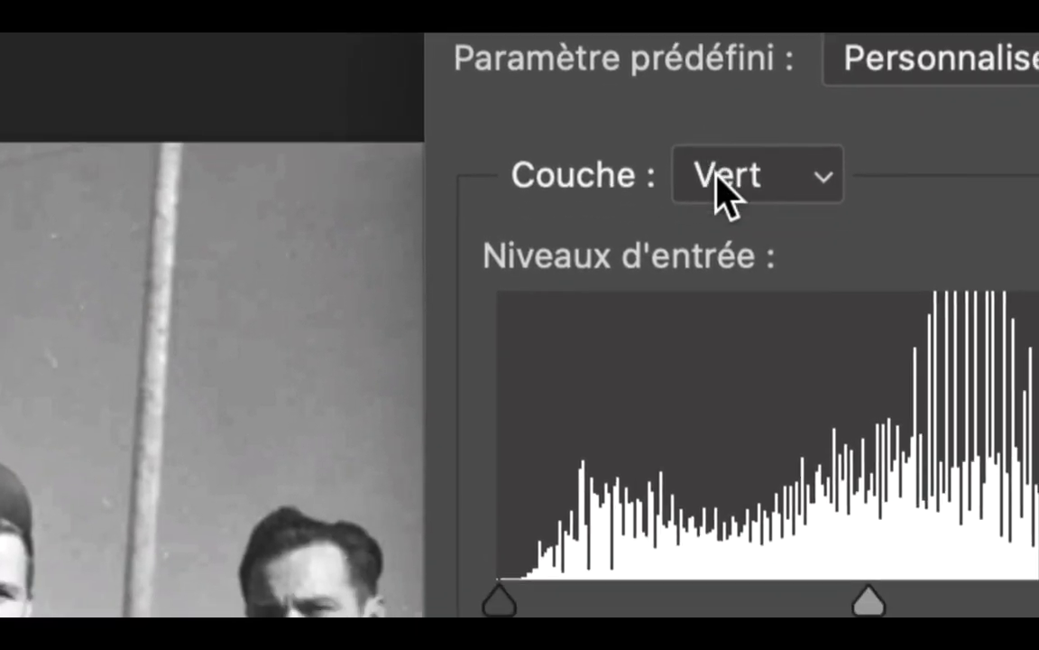
# Step: Select the Bleu channel, raise its midtone level to 2,51, lower it to 0,24, and restore it to 1,00
pyautogui.click(722, 189)
pyautogui.click(720, 221)
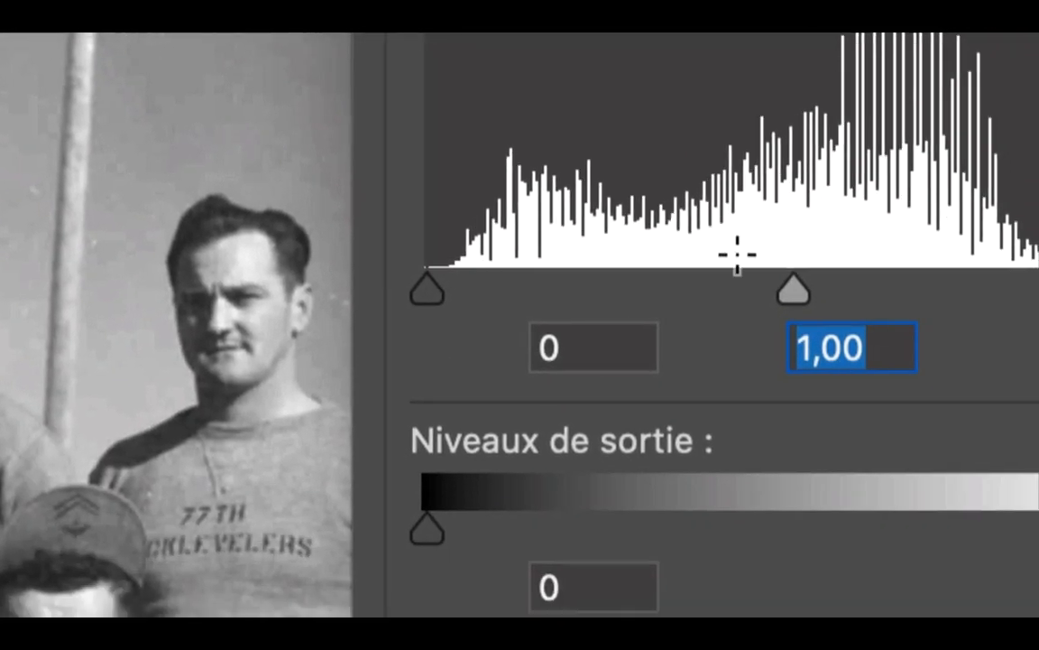
pyautogui.moveTo(793, 289); pyautogui.dragTo(556, 292)
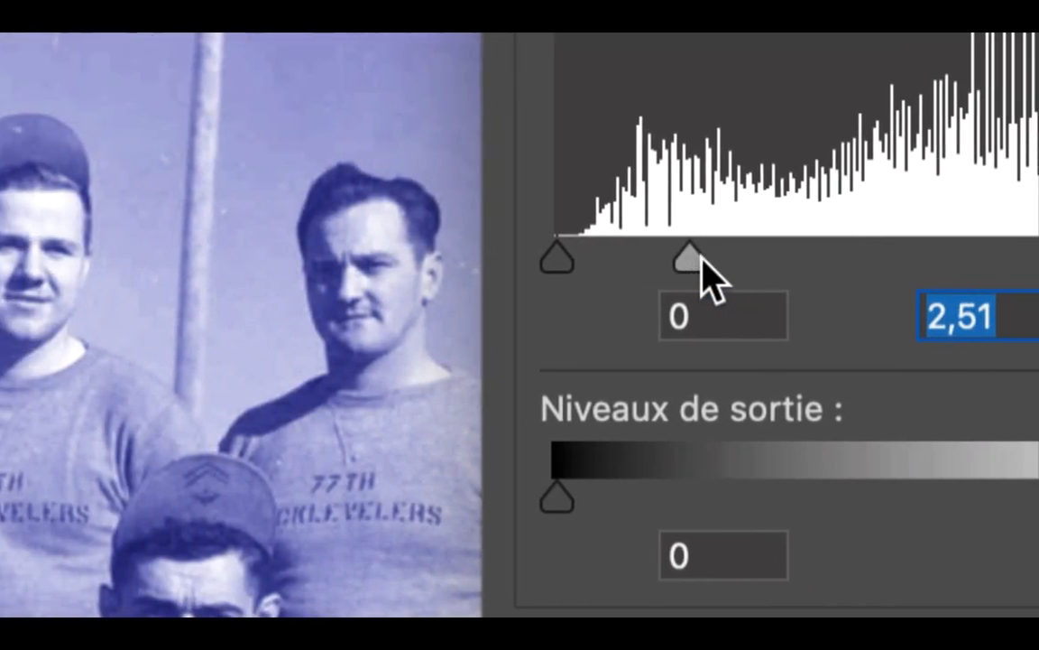
pyautogui.moveTo(709, 276); pyautogui.dragTo(803, 275)
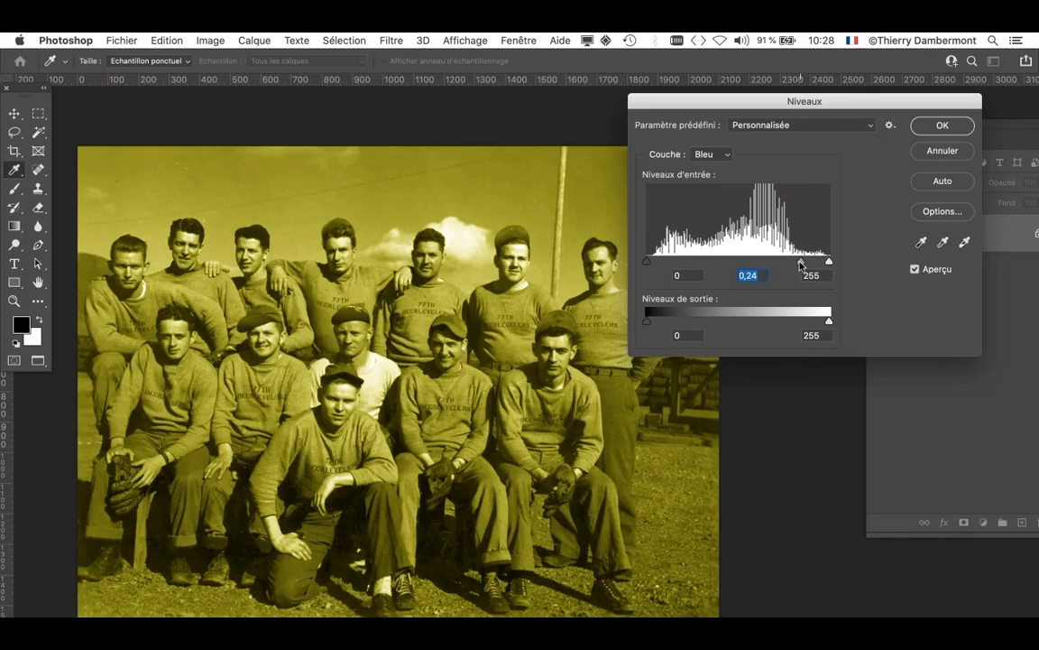
pyautogui.moveTo(800, 263); pyautogui.dragTo(737, 263)
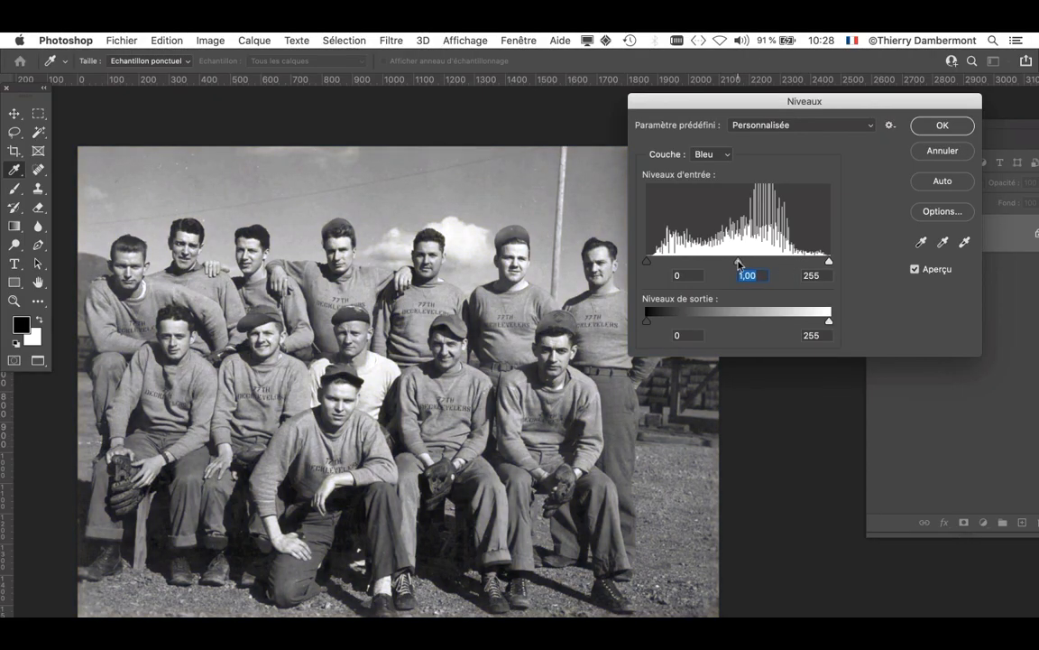
# Step: Go through the Rouge, Vert and Bleu channels in turn, moving each midtone level and bringing it back to neutral
pyautogui.click(712, 155)
pyautogui.click(709, 126)
pyautogui.moveTo(740, 261)
pyautogui.mouseDown()
pyautogui.moveTo(791, 264)
pyautogui.moveTo(738, 261)
pyautogui.mouseUp()
pyautogui.click(712, 155)
pyautogui.click(720, 166)
pyautogui.moveTo(740, 261)
pyautogui.mouseDown()
pyautogui.moveTo(802, 263)
pyautogui.moveTo(738, 263)
pyautogui.mouseUp()
pyautogui.click(721, 161)
pyautogui.click(713, 165)
pyautogui.moveTo(738, 262)
pyautogui.mouseDown()
pyautogui.moveTo(807, 263)
pyautogui.moveTo(738, 262)
pyautogui.mouseUp()
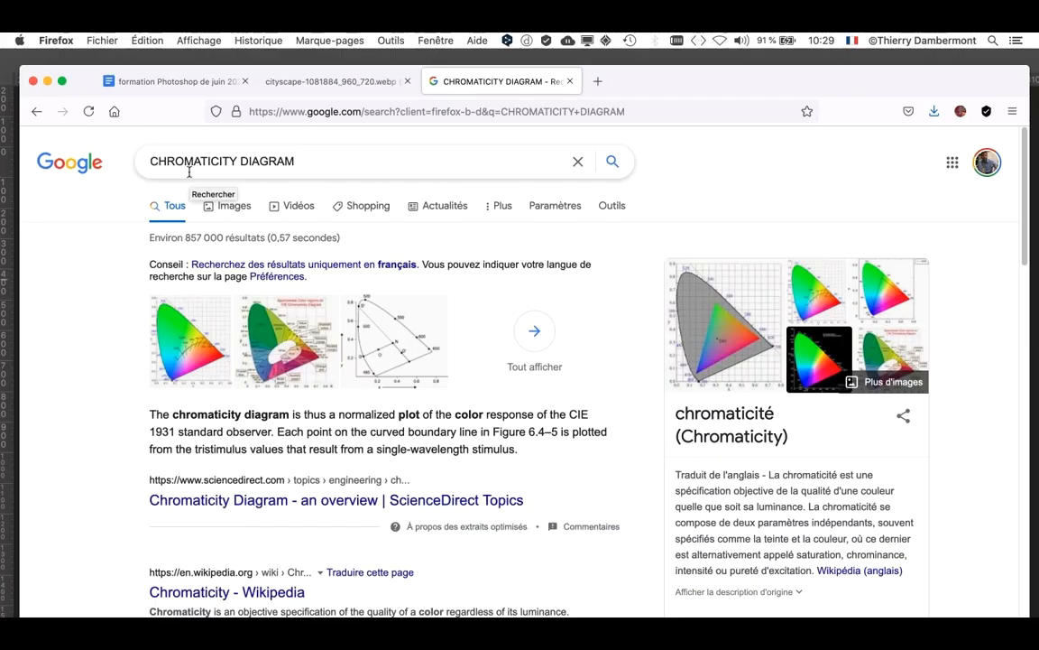
# Step: From the CHROMATICITY DIAGRAM image results in Firefox, preview the black-background CIE diagram and open its clarkvision.com article
pyautogui.click(411, 321)
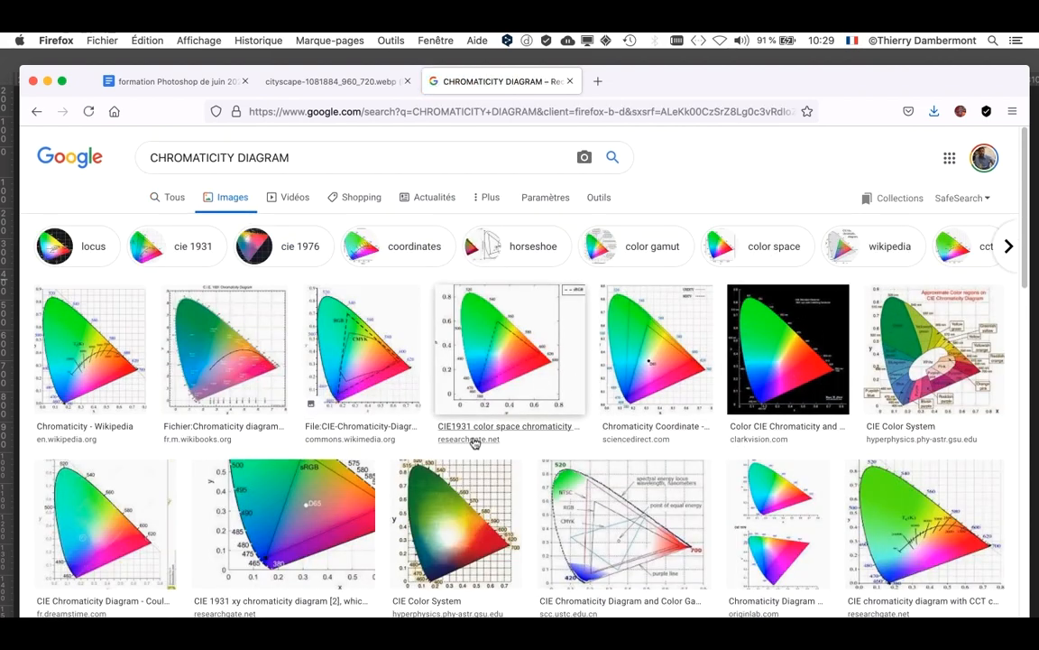
pyautogui.scroll(-1, 475, 444)
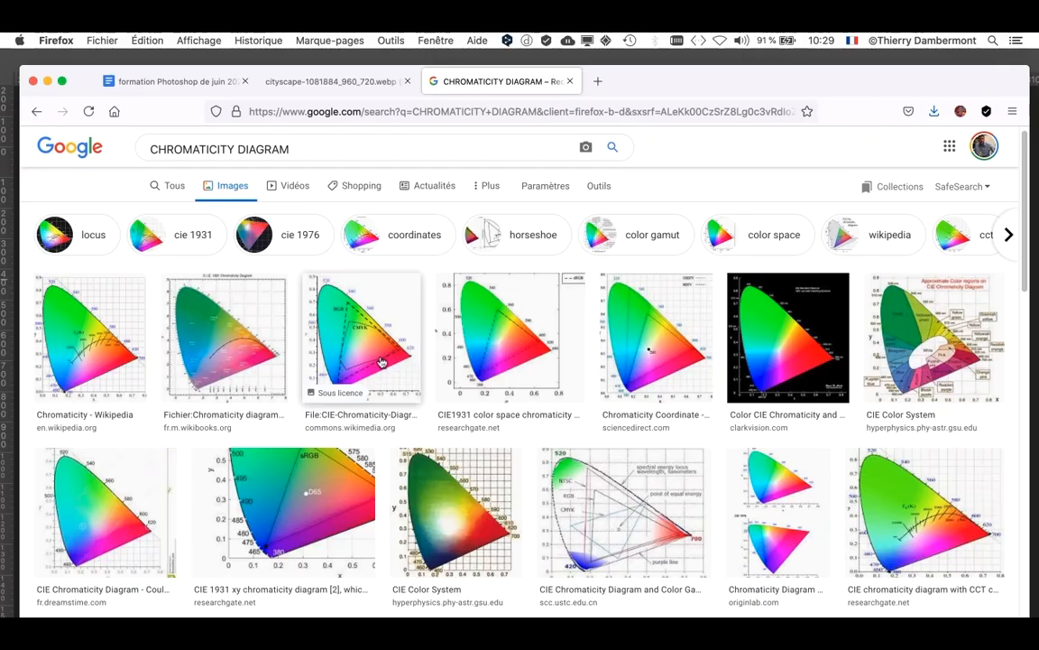
pyautogui.click(732, 295)
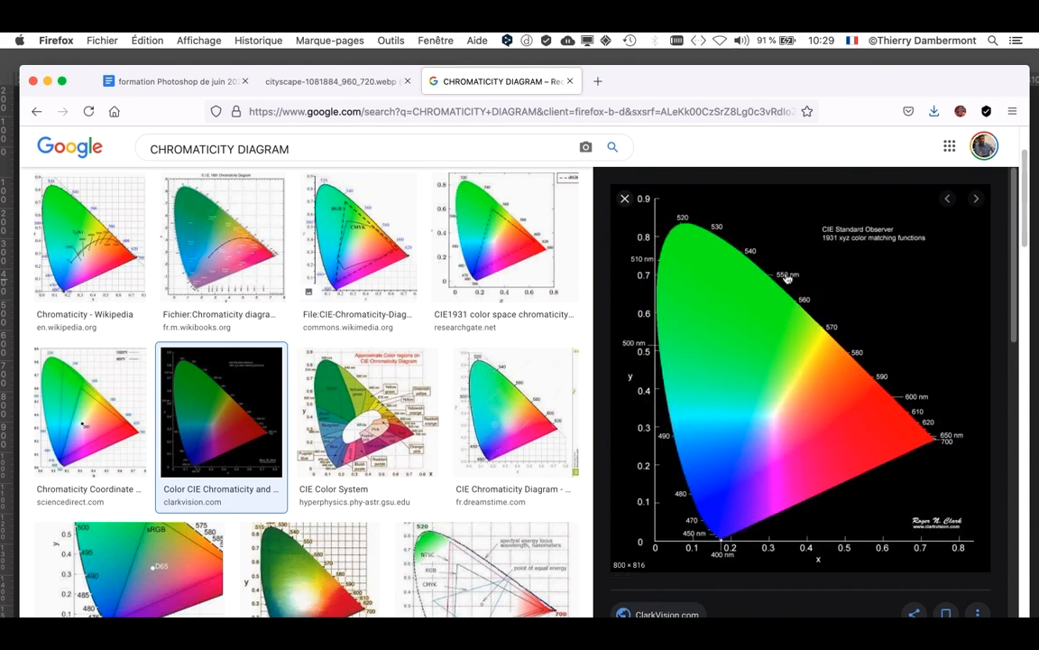
pyautogui.rightClick(768, 323)
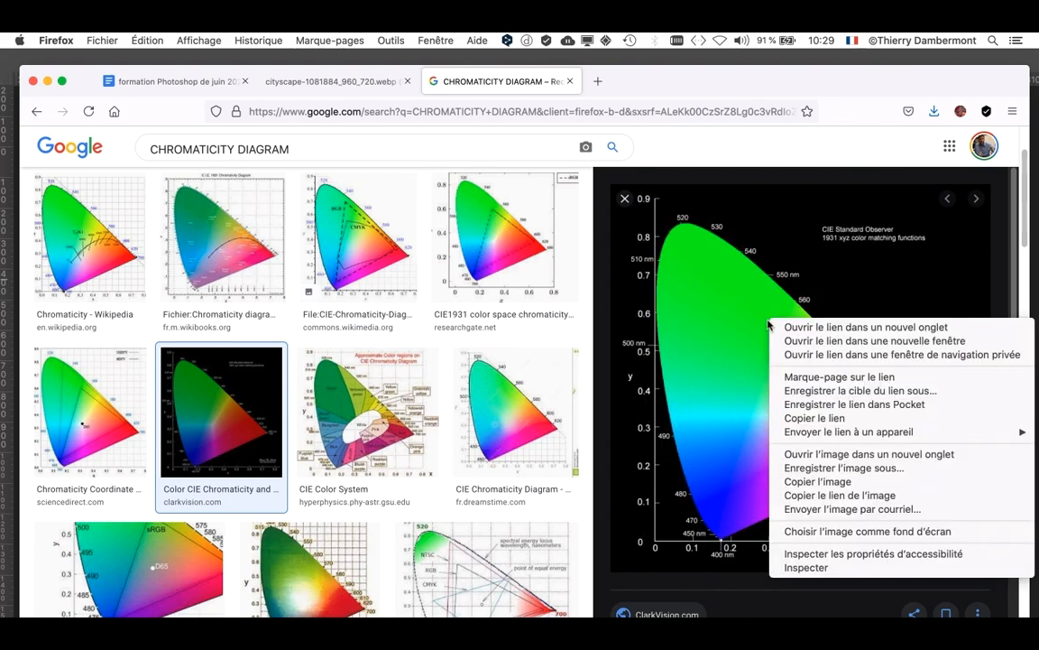
pyautogui.click(848, 188)
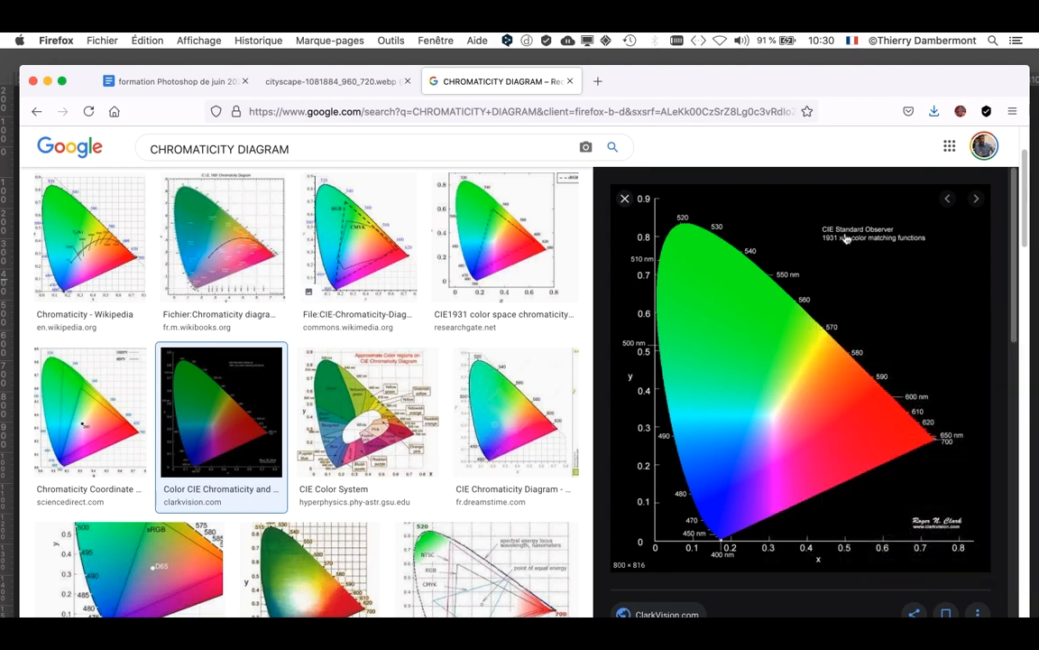
pyautogui.click(830, 354)
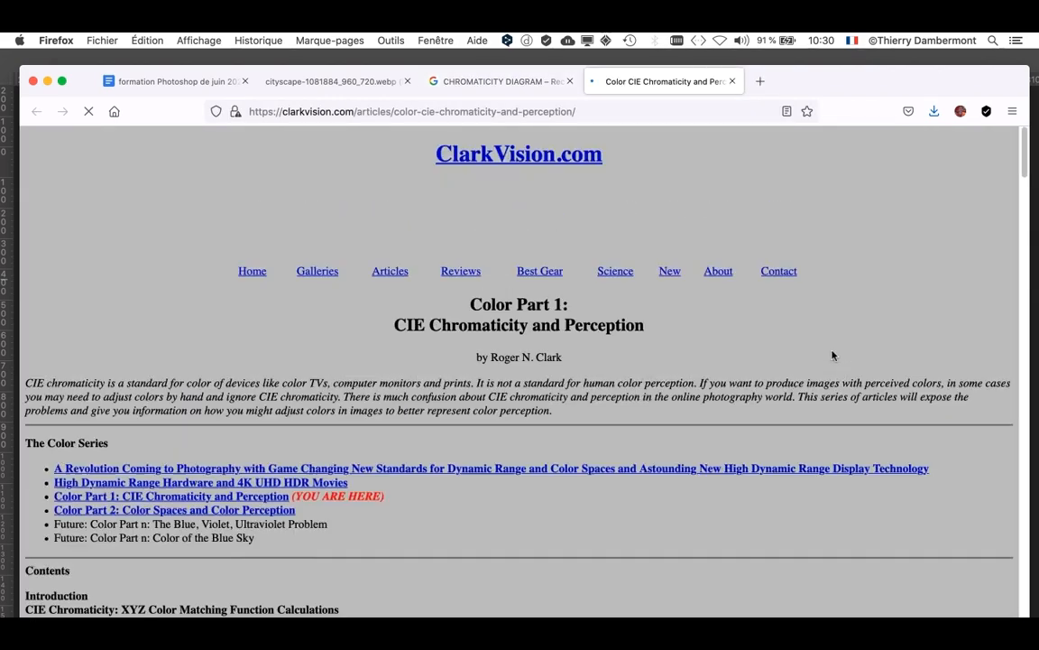
# Step: Examine the CIE chromaticity diagram in the article at 80 % zoom, and return to the Niveaux dialog in Photoshop
pyautogui.scroll(-15, 832, 355)
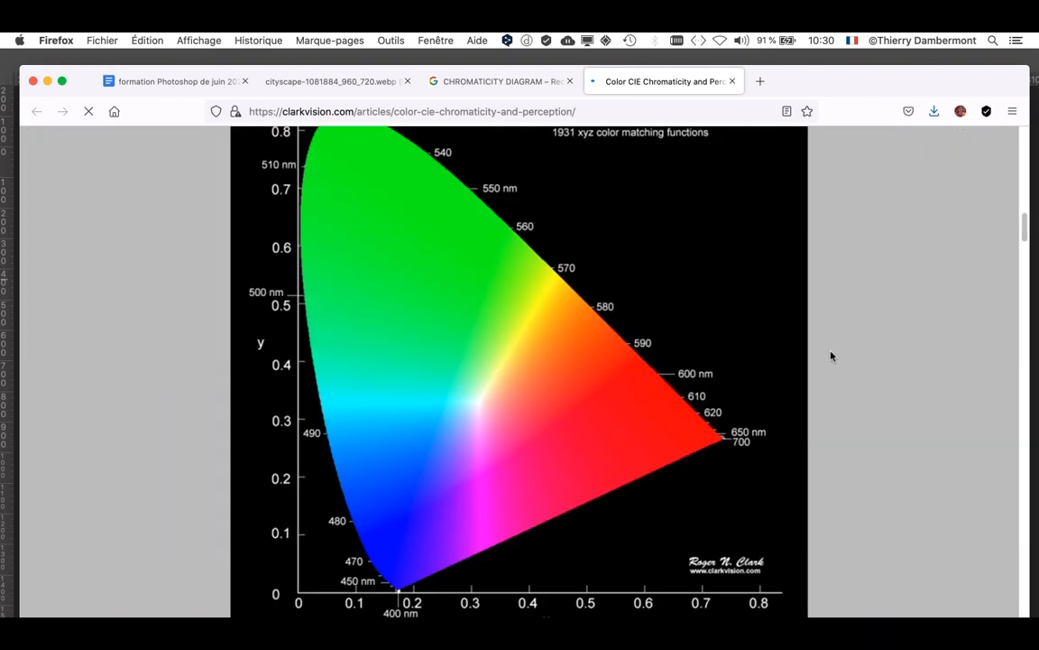
pyautogui.scroll(1, 832, 355)
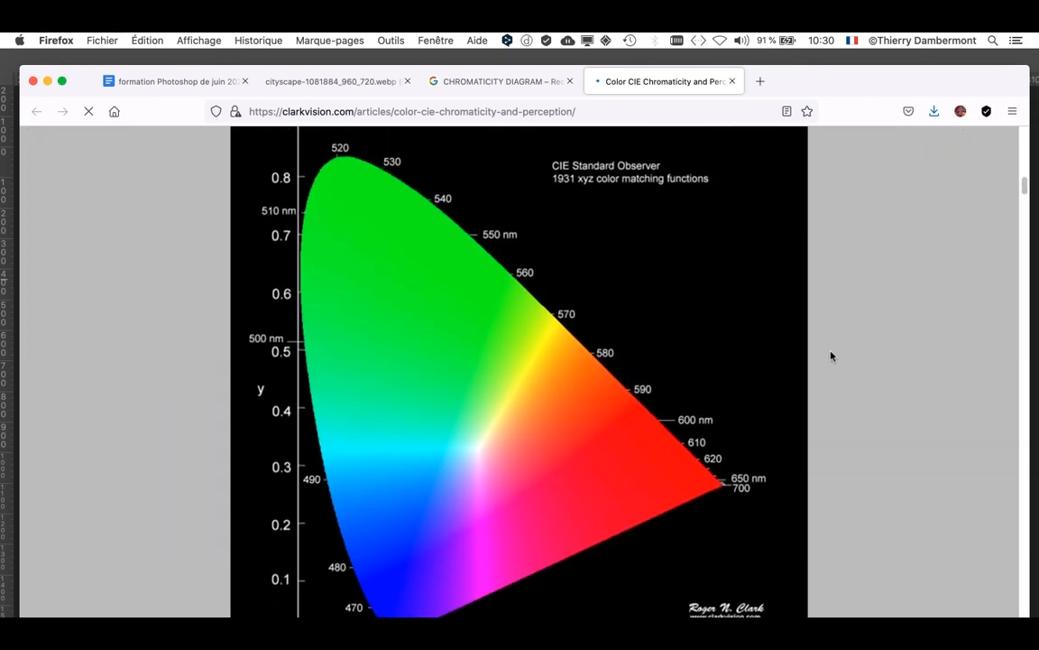
pyautogui.press('super+minus')
pyautogui.press('super+minus')
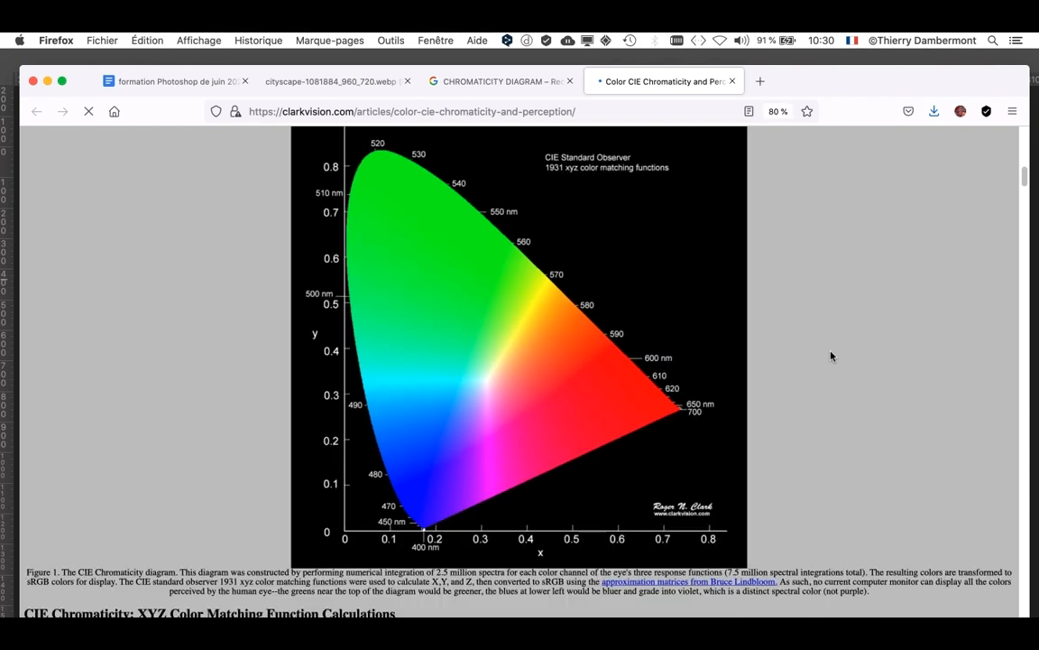
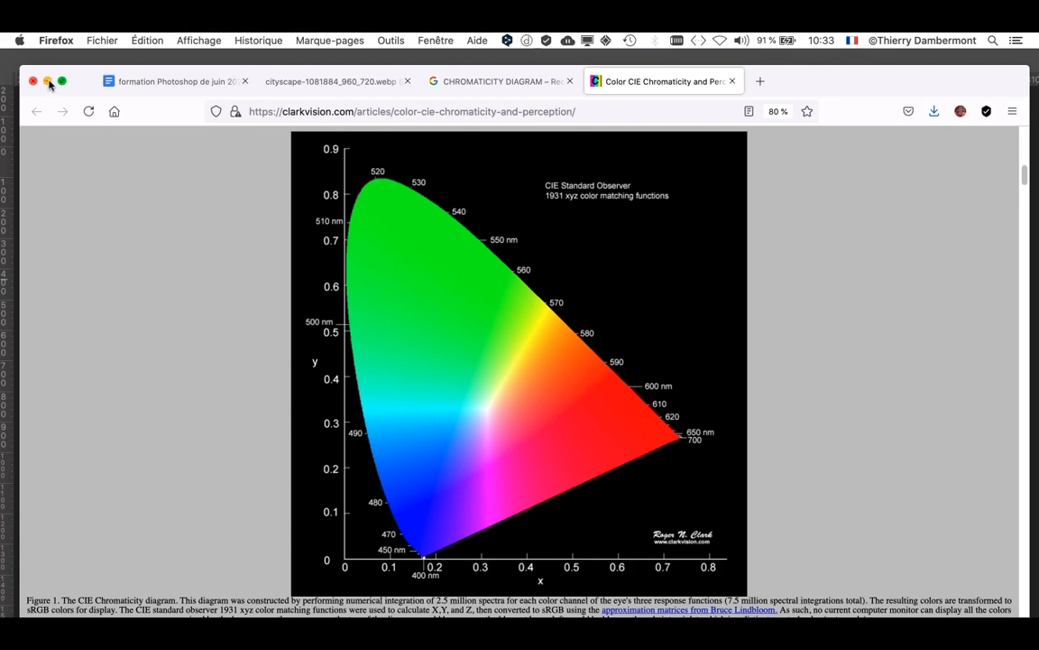
pyautogui.click(48, 81)
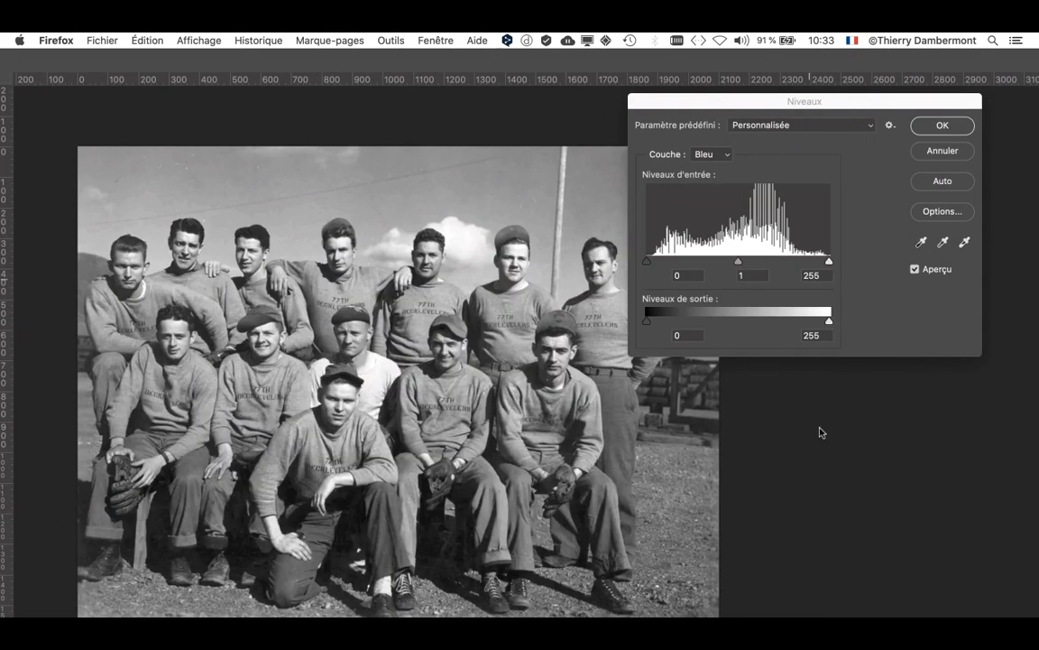
pyautogui.click(913, 332)
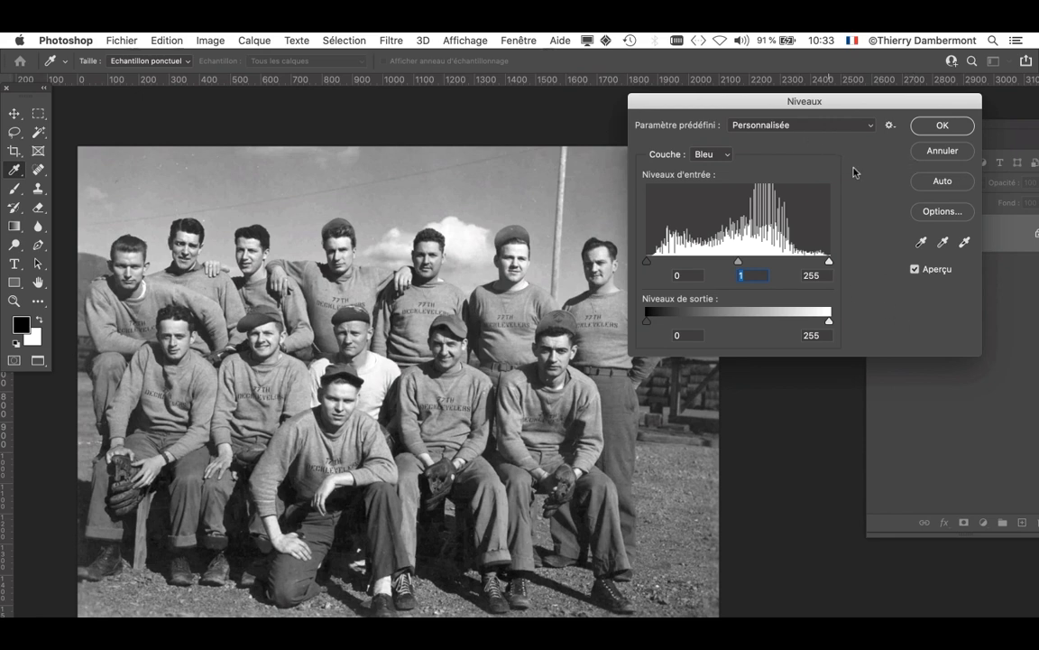
# Step: Apply the Niveaux adjustment and display the Historique beside the photo in place of the Calques list
pyautogui.click(943, 129)
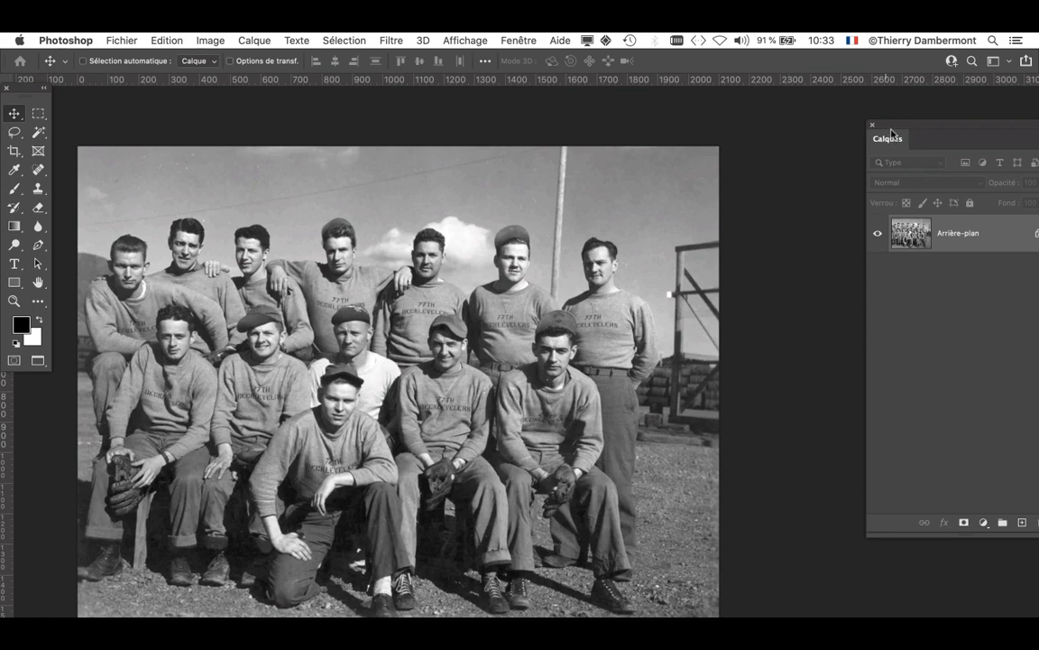
pyautogui.moveTo(887, 138); pyautogui.dragTo(768, 152)
pyautogui.click(523, 41)
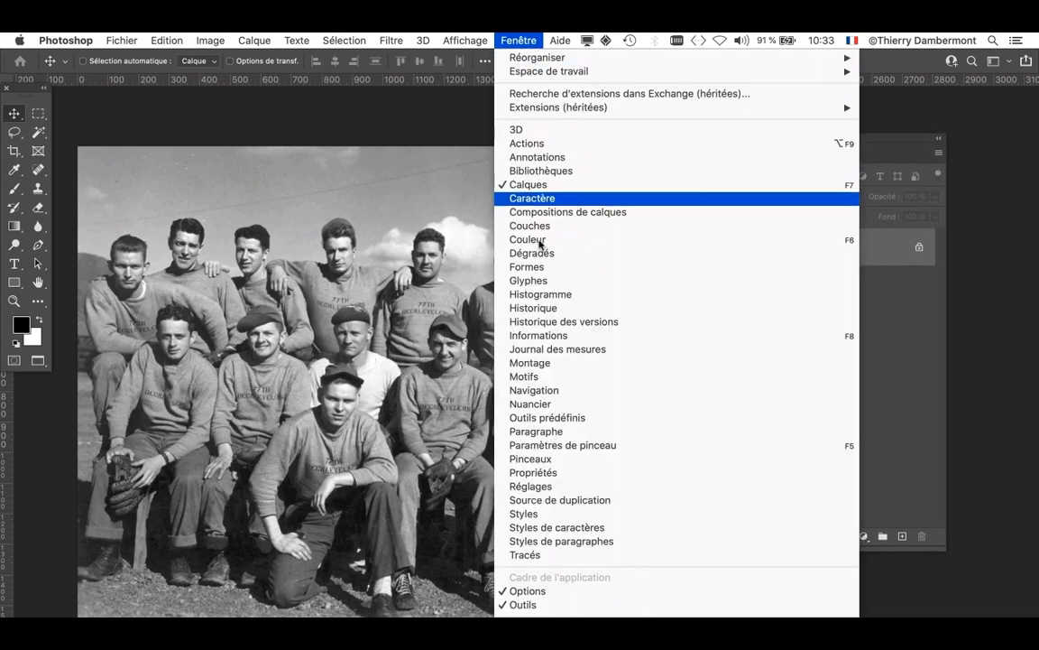
pyautogui.click(559, 308)
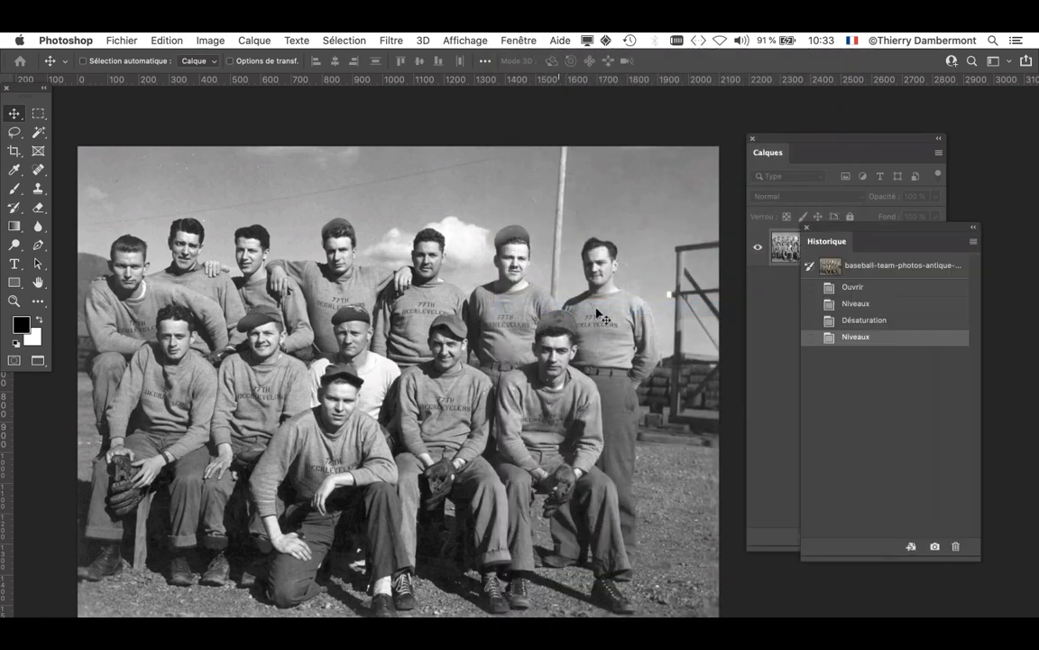
pyautogui.moveTo(824, 241); pyautogui.dragTo(835, 147)
pyautogui.click(753, 140)
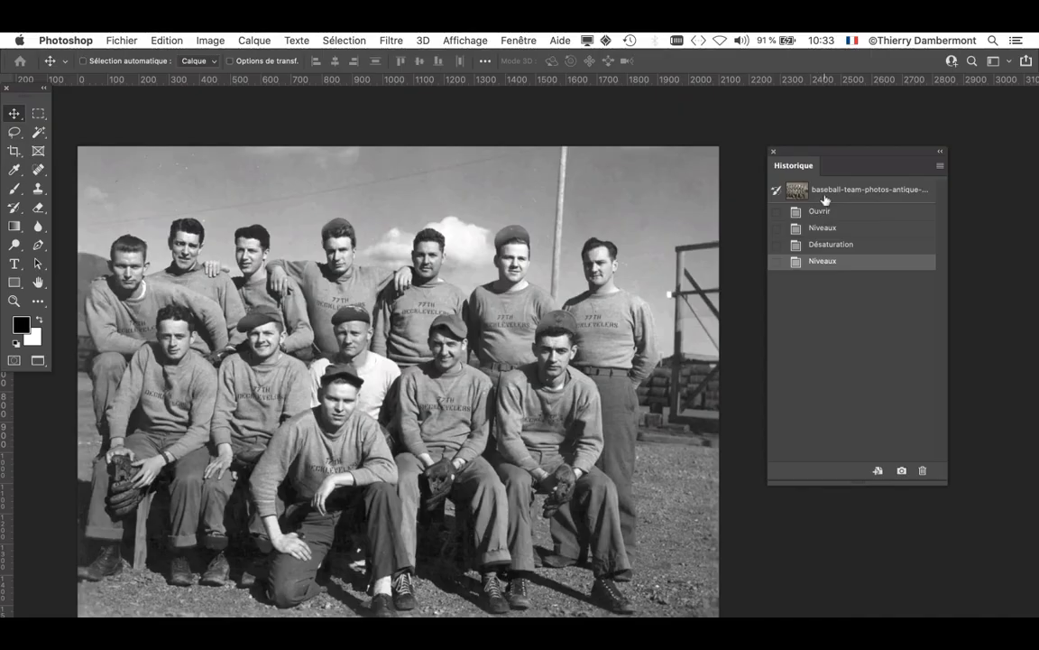
# Step: Compare the original snapshot of the team photo with its last Niveaux history state, at full view and close up on the men
pyautogui.click(844, 176)
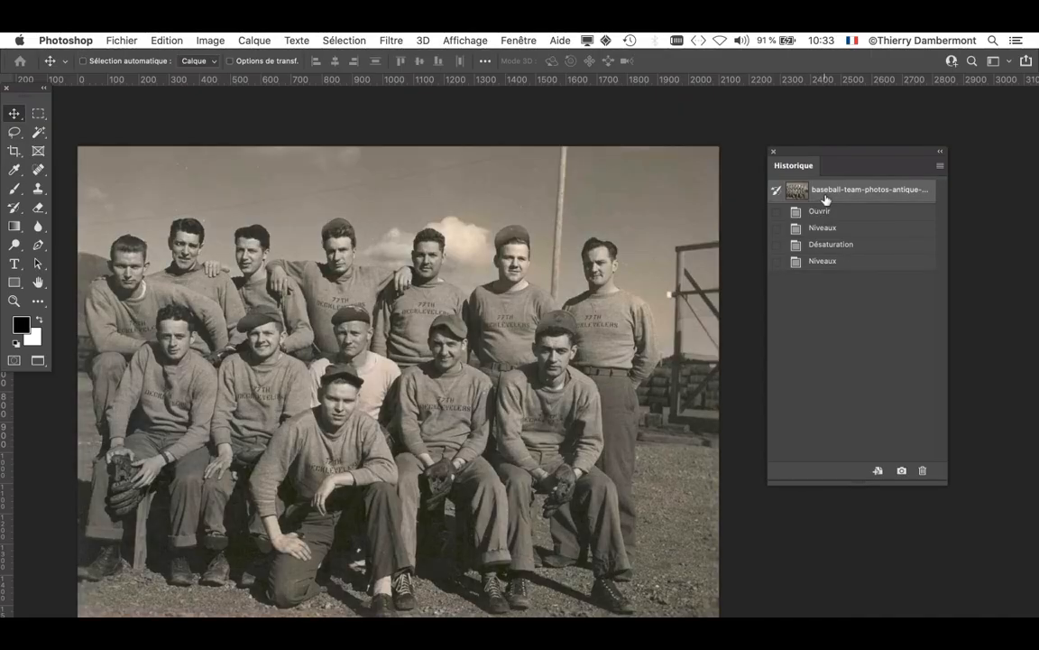
pyautogui.click(835, 260)
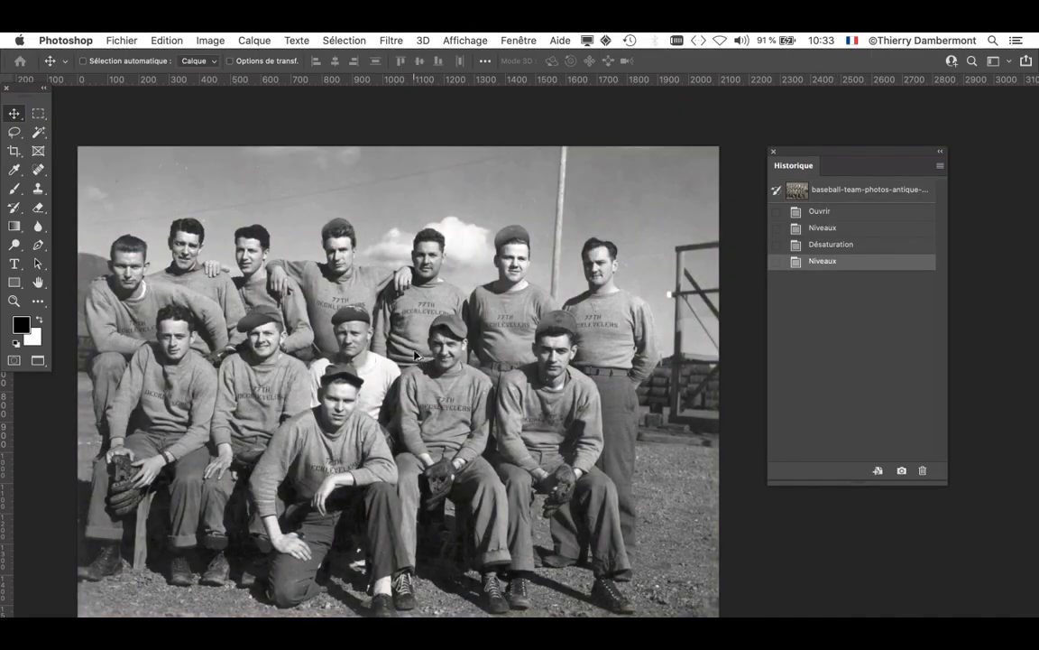
pyautogui.scroll(5, 415, 354)
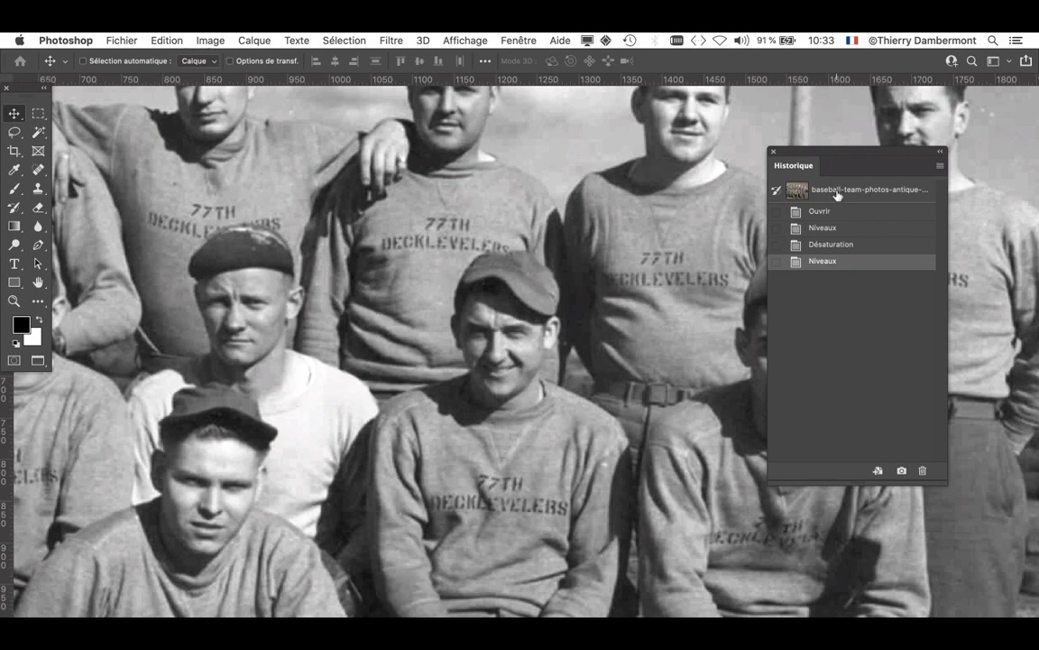
pyautogui.click(838, 195)
pyautogui.click(841, 262)
pyautogui.click(826, 190)
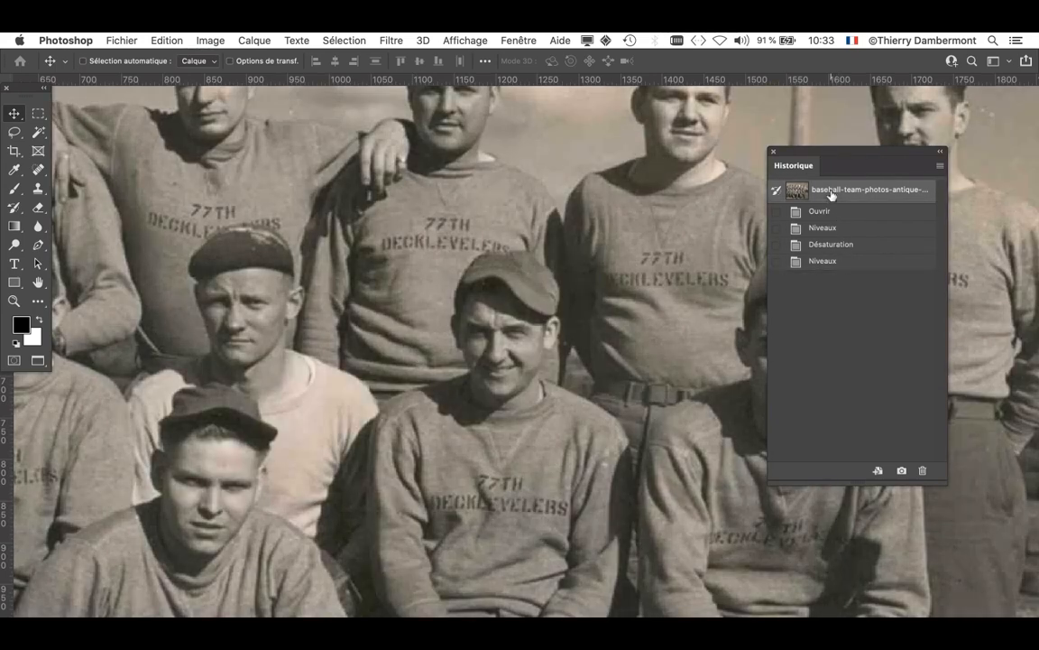
pyautogui.click(830, 263)
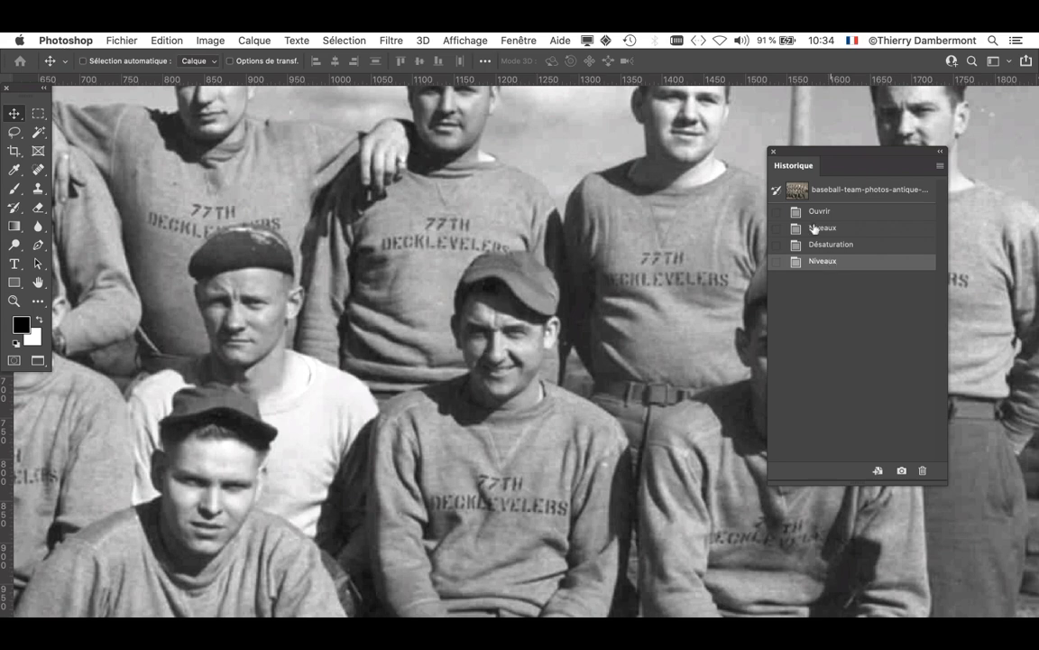
pyautogui.click(826, 191)
pyautogui.click(824, 262)
pyautogui.click(835, 190)
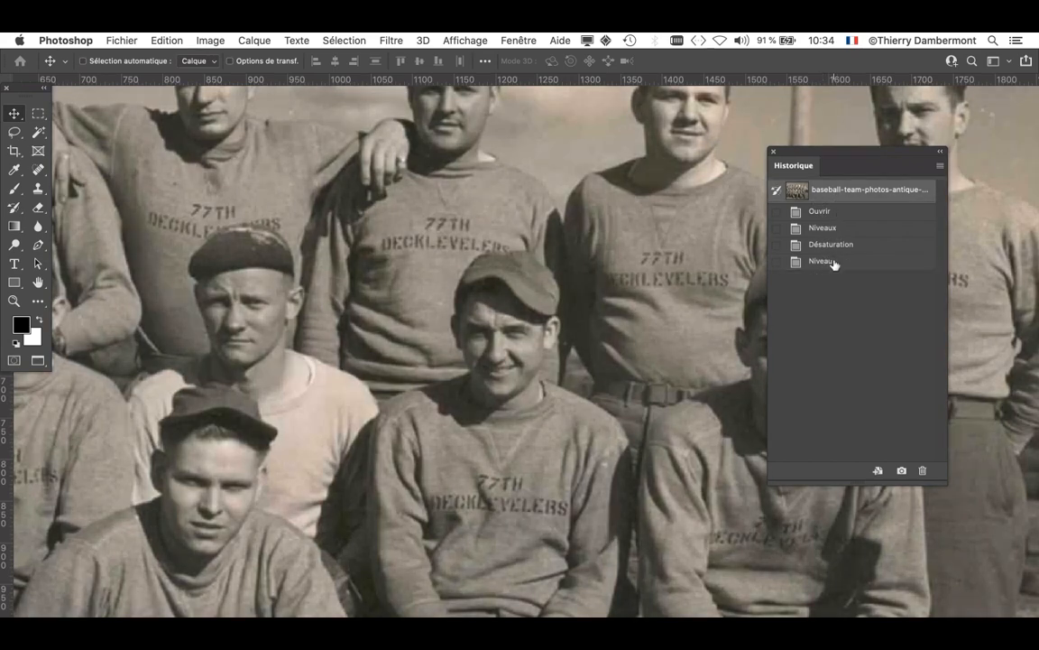
pyautogui.click(834, 262)
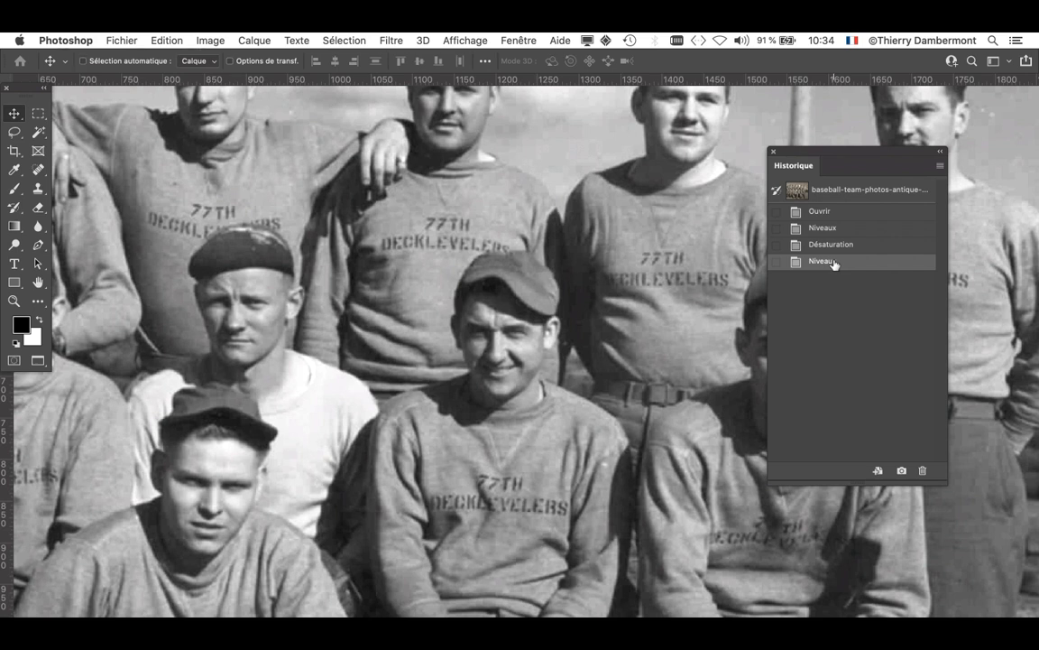
pyautogui.scroll(-3, 629, 316)
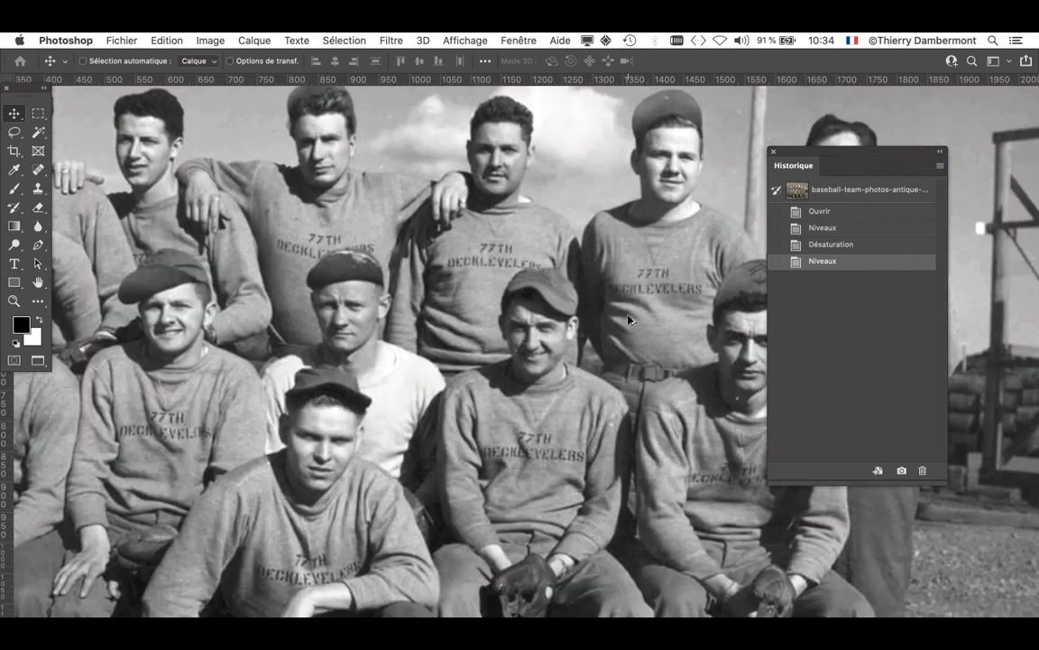
pyautogui.scroll(-5, 629, 320)
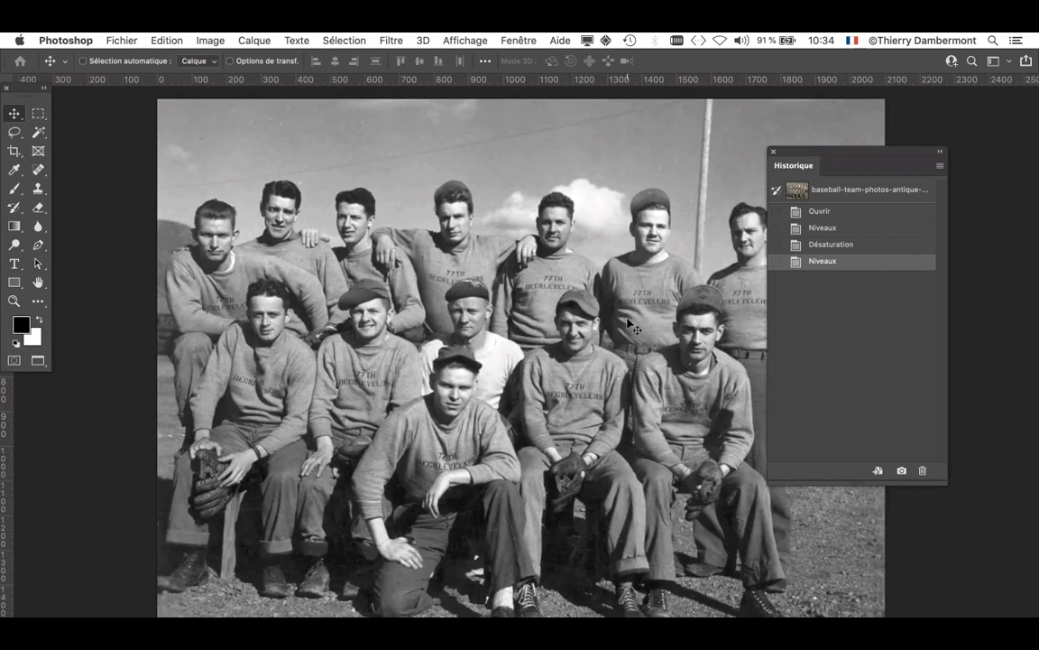
# Step: Switch to the photo of three men on the large-wheeled machine and open Niveaux, keeping the dialog beside the subjects
pyautogui.hscroll(3, 521, 282)
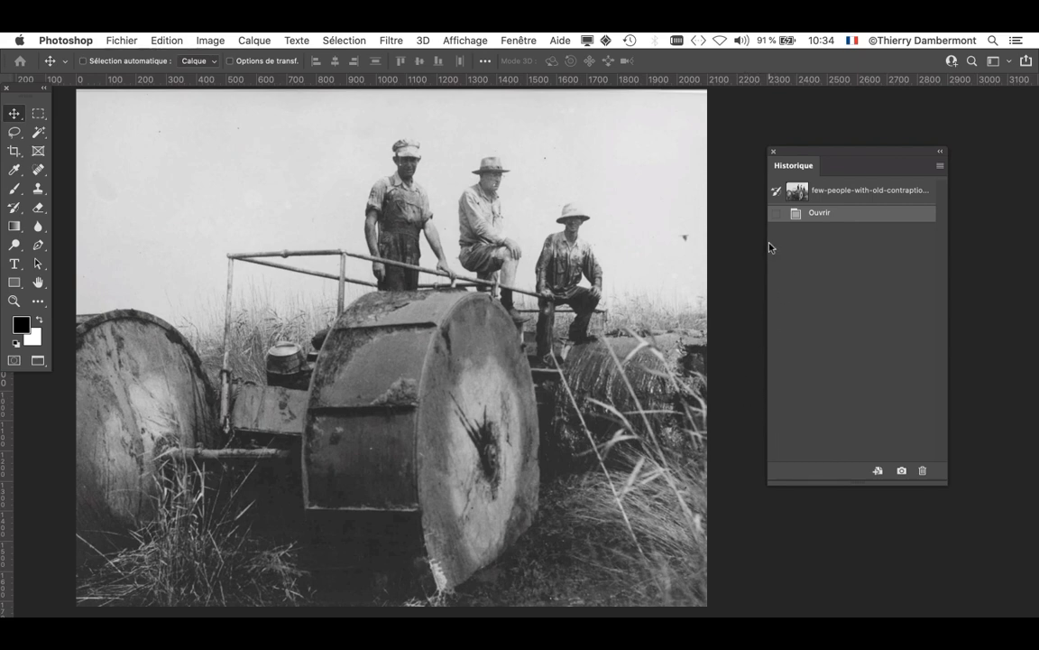
pyautogui.click(210, 39)
pyautogui.moveTo(221, 79)
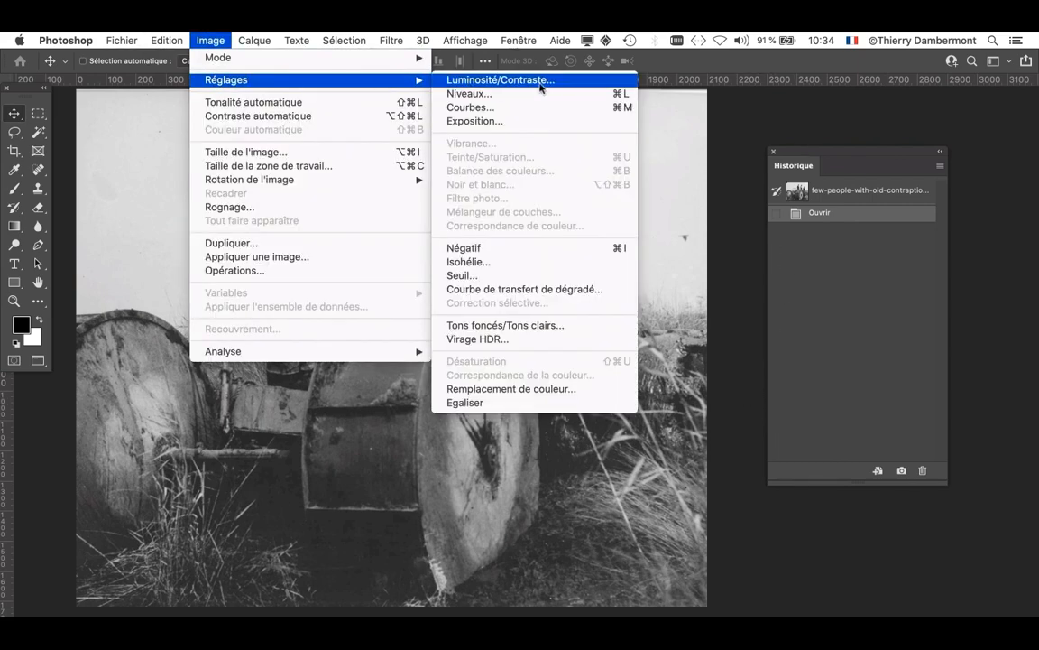
pyautogui.click(536, 94)
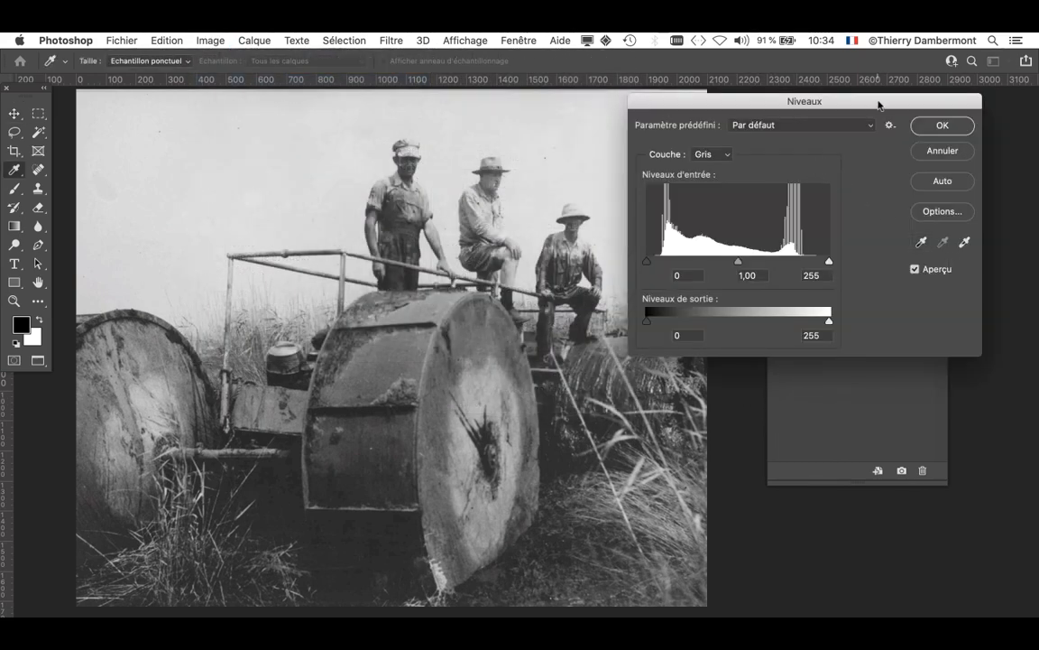
pyautogui.moveTo(879, 105); pyautogui.dragTo(807, 99)
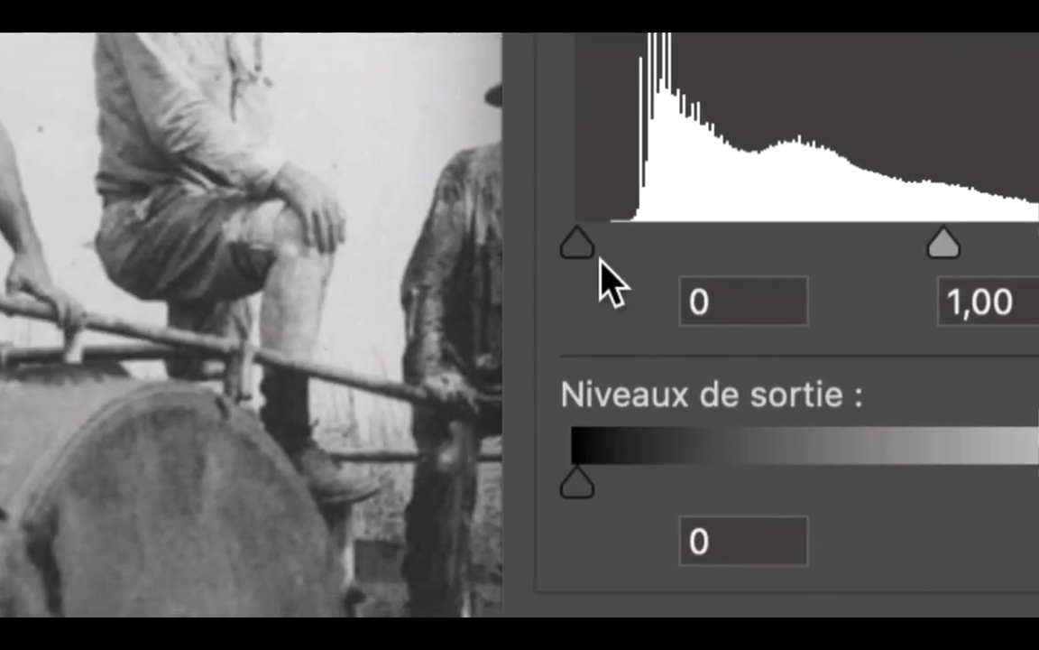
# Step: Set the input levels to 25 for black and 216 for white, and the midtones to 0,95 after trying 1,26
pyautogui.moveTo(221, 262); pyautogui.dragTo(228, 264)
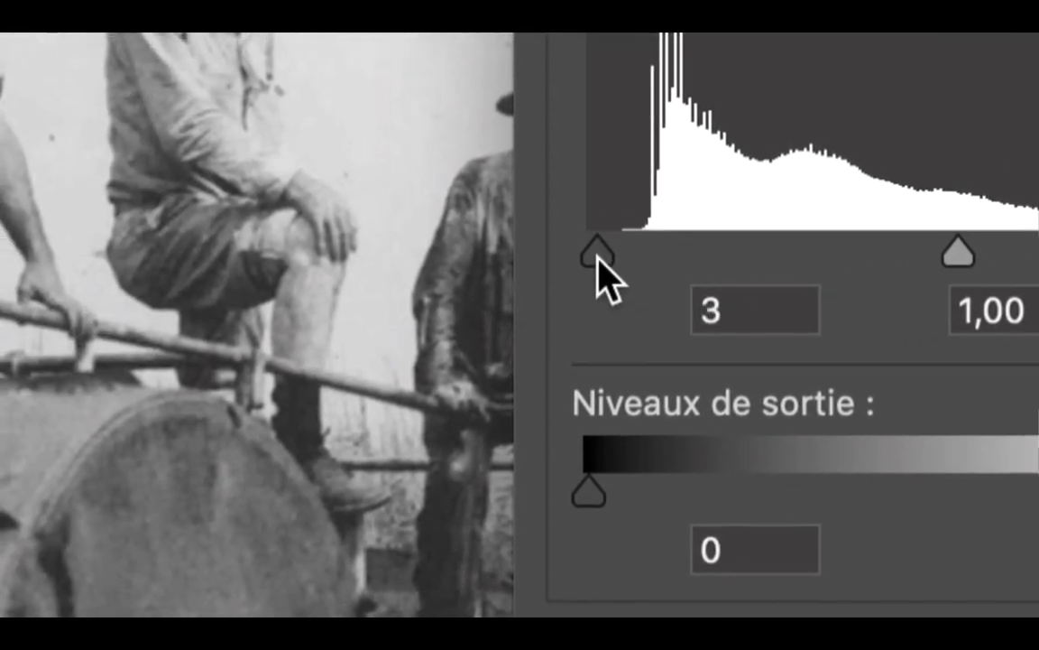
pyautogui.moveTo(604, 275)
pyautogui.mouseDown()
pyautogui.moveTo(653, 278)
pyautogui.moveTo(610, 260)
pyautogui.mouseUp()
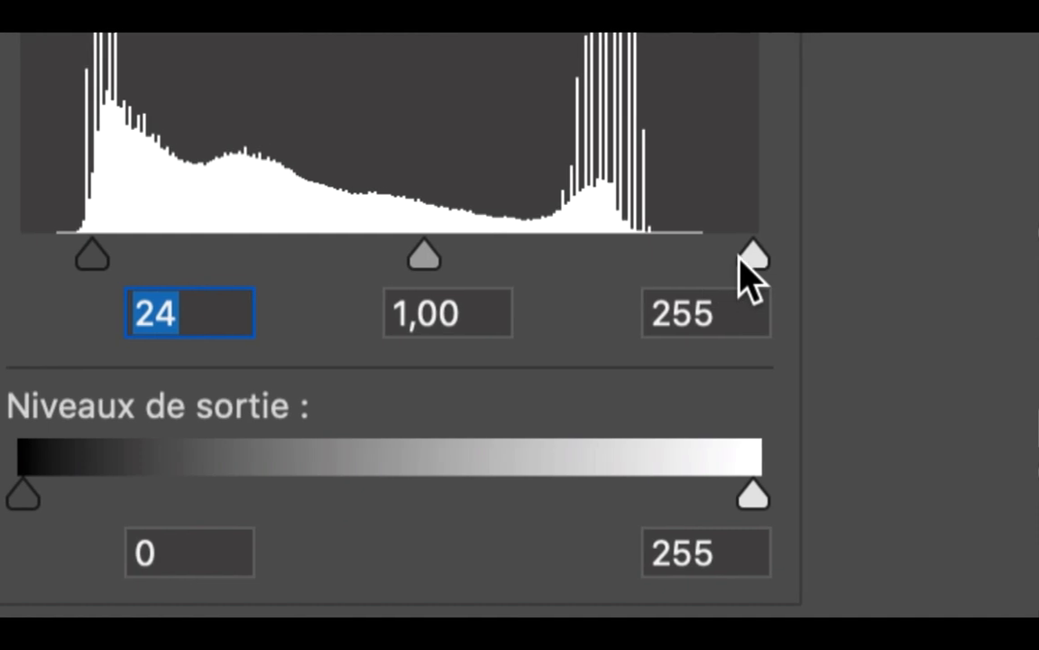
pyautogui.moveTo(740, 259); pyautogui.dragTo(719, 262)
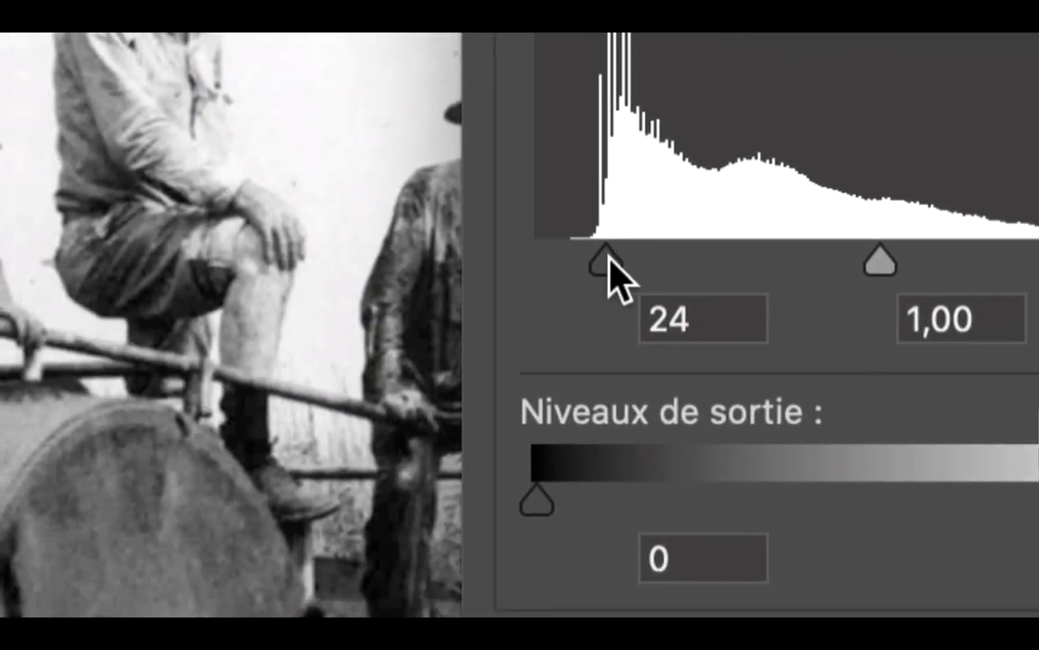
pyautogui.moveTo(609, 257); pyautogui.dragTo(610, 259)
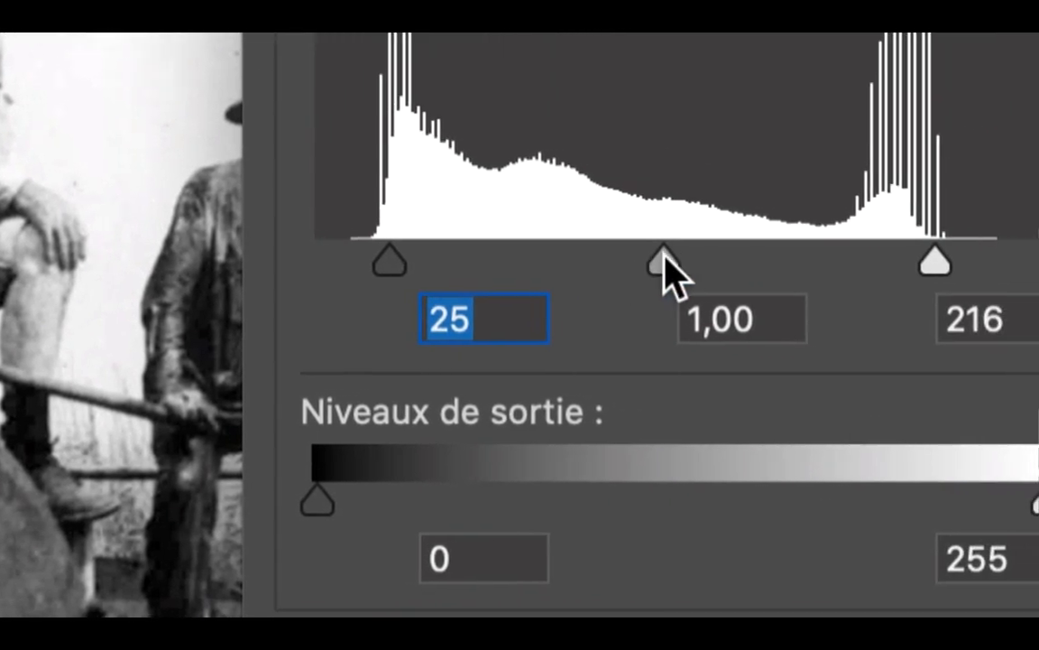
pyautogui.moveTo(884, 261); pyautogui.dragTo(836, 262)
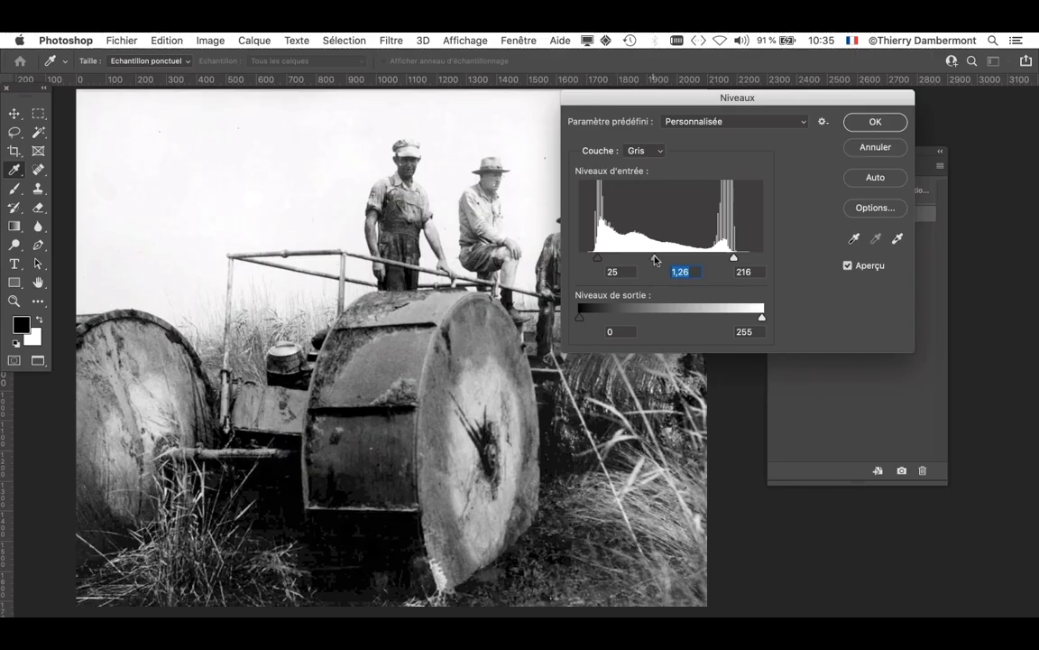
pyautogui.moveTo(655, 258)
pyautogui.mouseDown()
pyautogui.moveTo(694, 260)
pyautogui.moveTo(669, 259)
pyautogui.mouseUp()
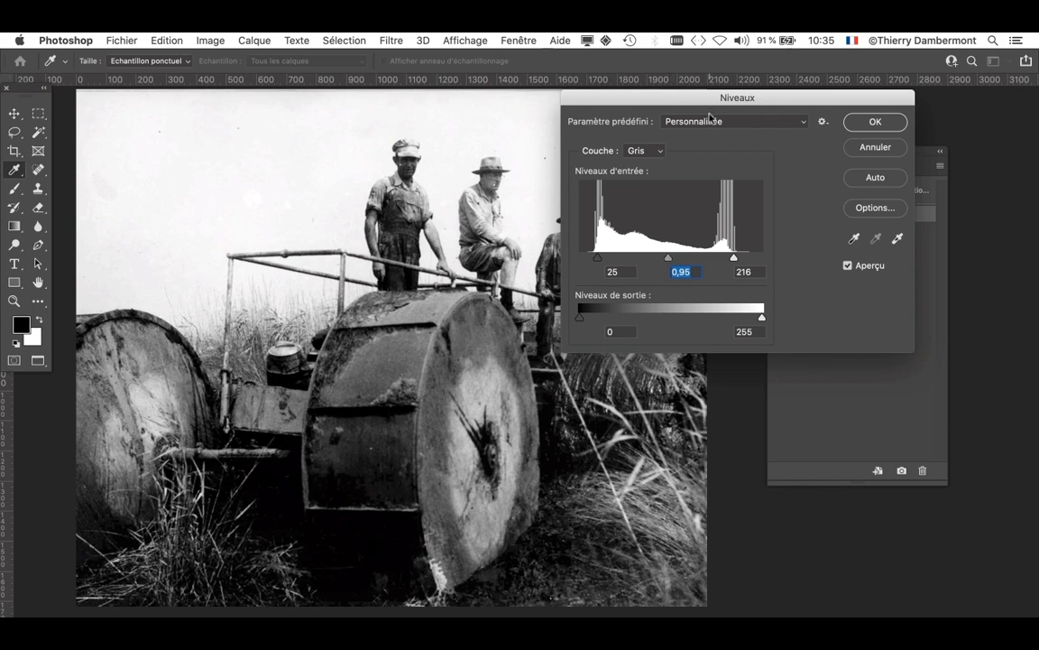
# Step: Uncover the whole photo and compare it with and without the Niveaux preview, close up on the three men
pyautogui.moveTo(735, 98); pyautogui.dragTo(834, 38)
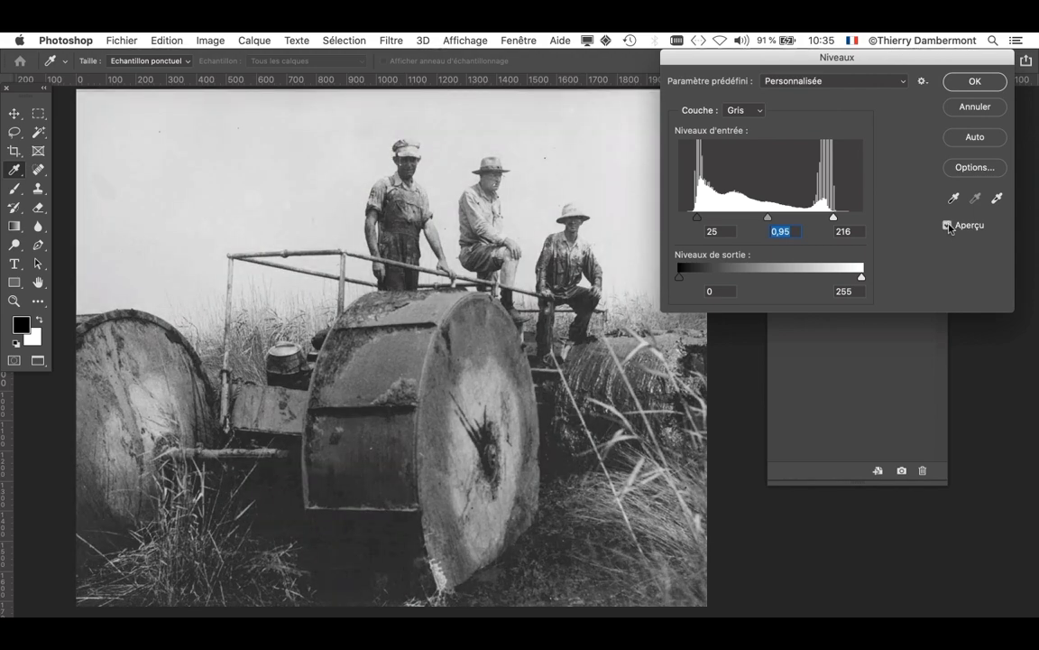
pyautogui.click(947, 225)
pyautogui.scroll(3, 408, 345)
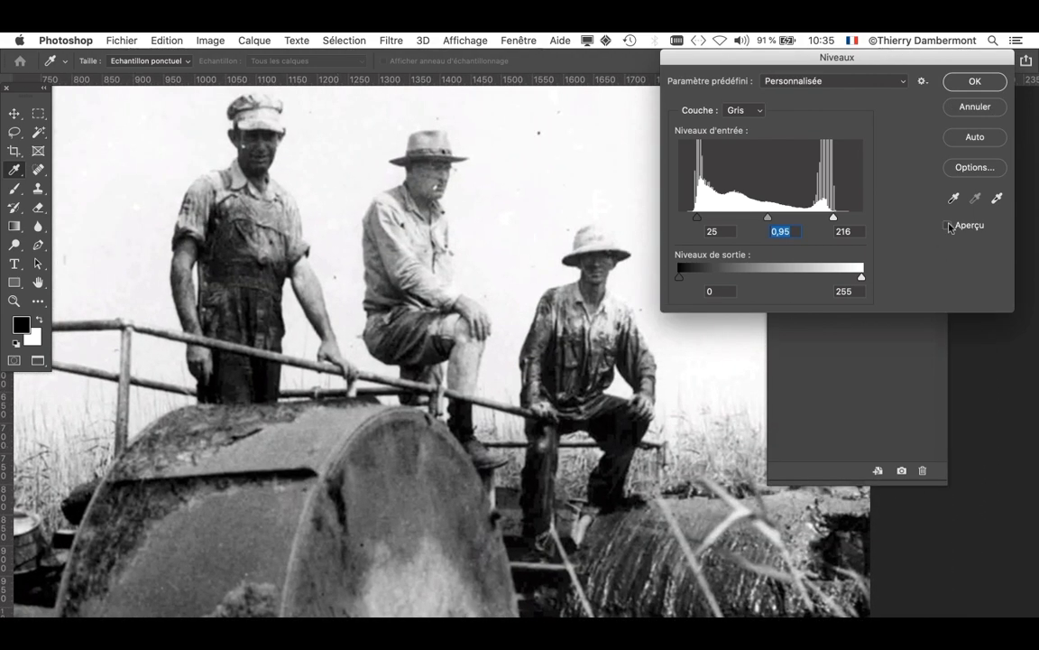
pyautogui.click(947, 225)
pyautogui.click(947, 225)
pyautogui.click(947, 224)
# Step: Try the black input level at 45 to judge the loss of shadow detail, and set it to 24
pyautogui.moveTo(697, 217); pyautogui.dragTo(716, 215)
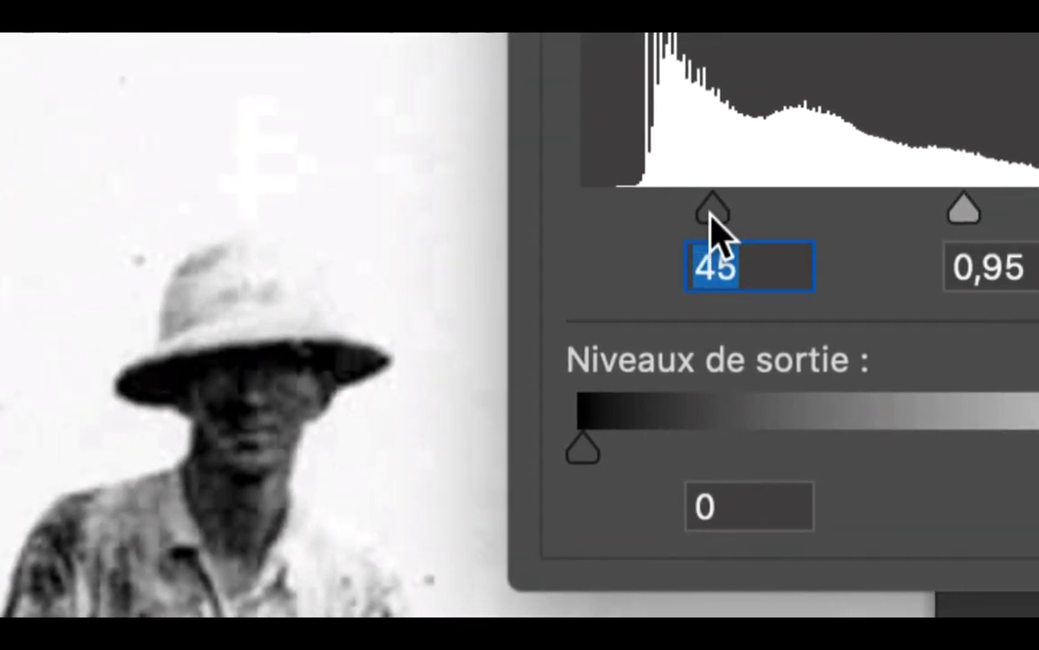
pyautogui.moveTo(776, 183); pyautogui.dragTo(772, 183)
pyautogui.moveTo(705, 216); pyautogui.dragTo(649, 217)
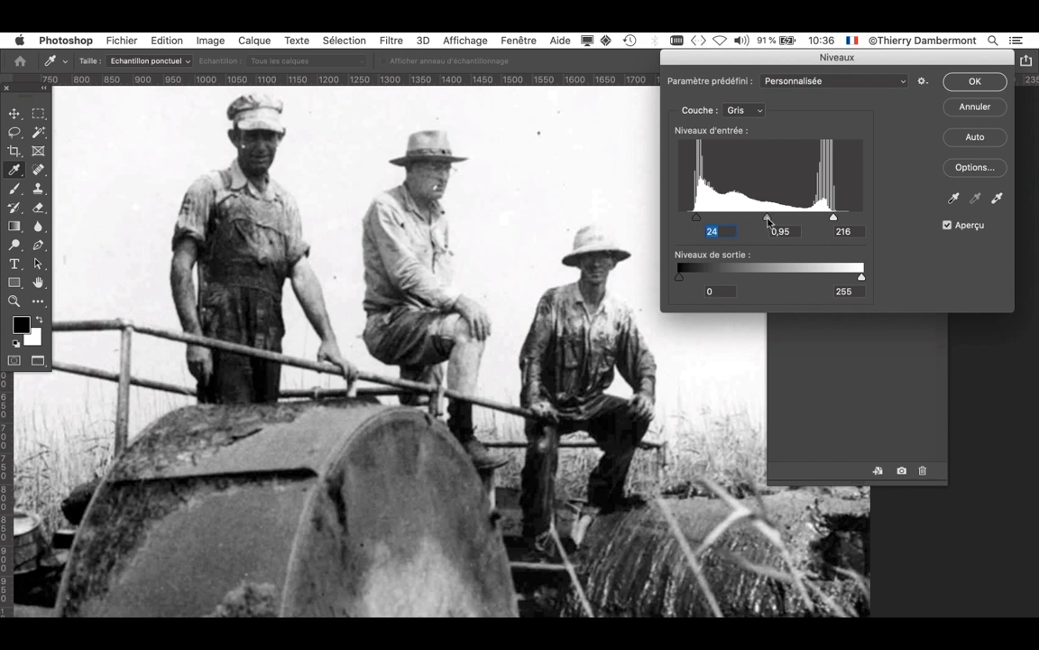
# Step: Set the midtone input level to 1,08 and apply the Niveaux adjustment to the photo
pyautogui.moveTo(768, 218); pyautogui.dragTo(762, 218)
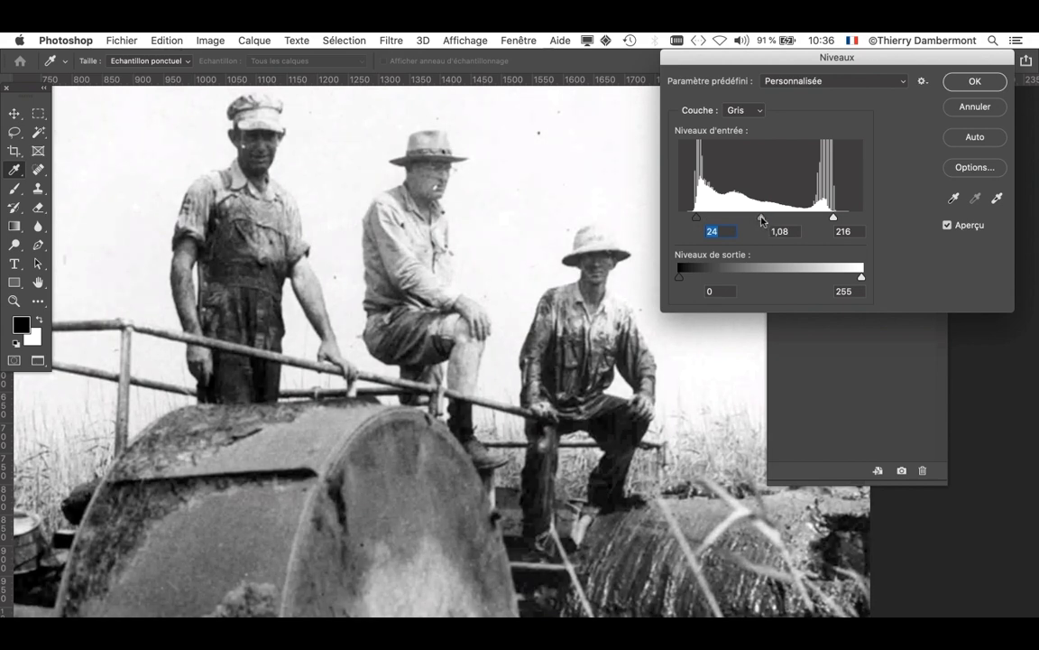
pyautogui.click(762, 220)
pyautogui.press('super+minus')
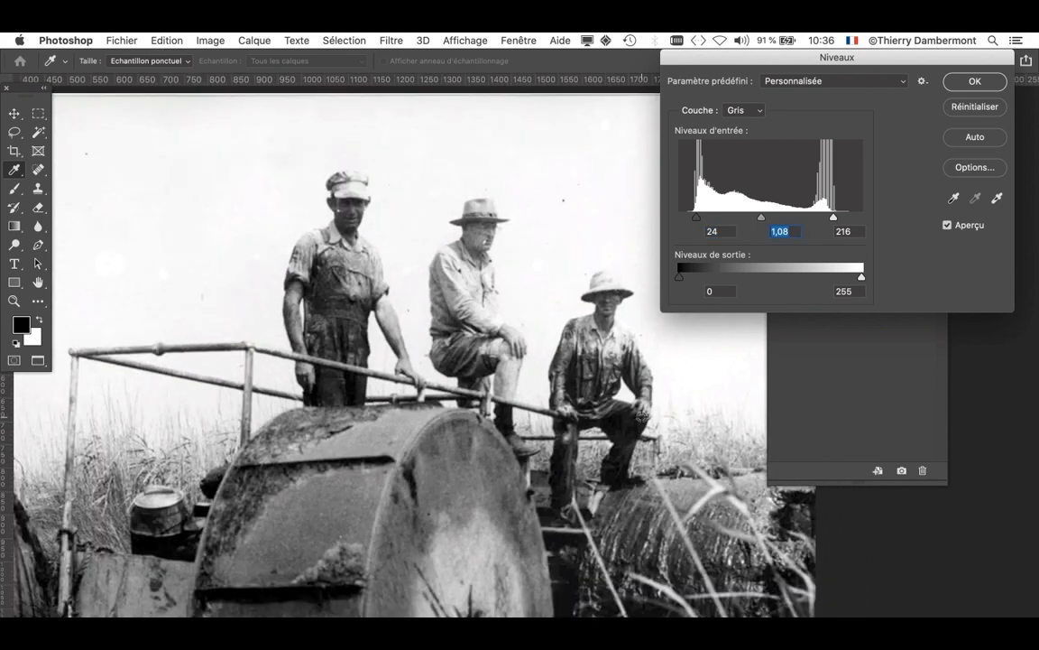
pyautogui.click(975, 82)
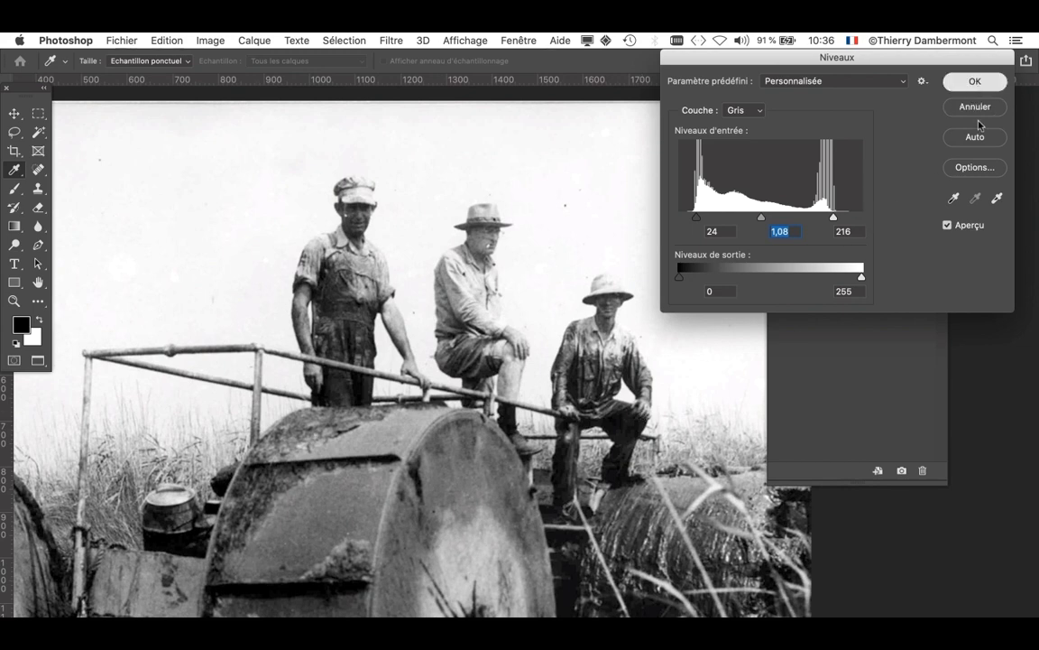
# Step: Compare the Ouvrir and Niveaux history states of the photo of three men on the machine
pyautogui.scroll(-3, 501, 401)
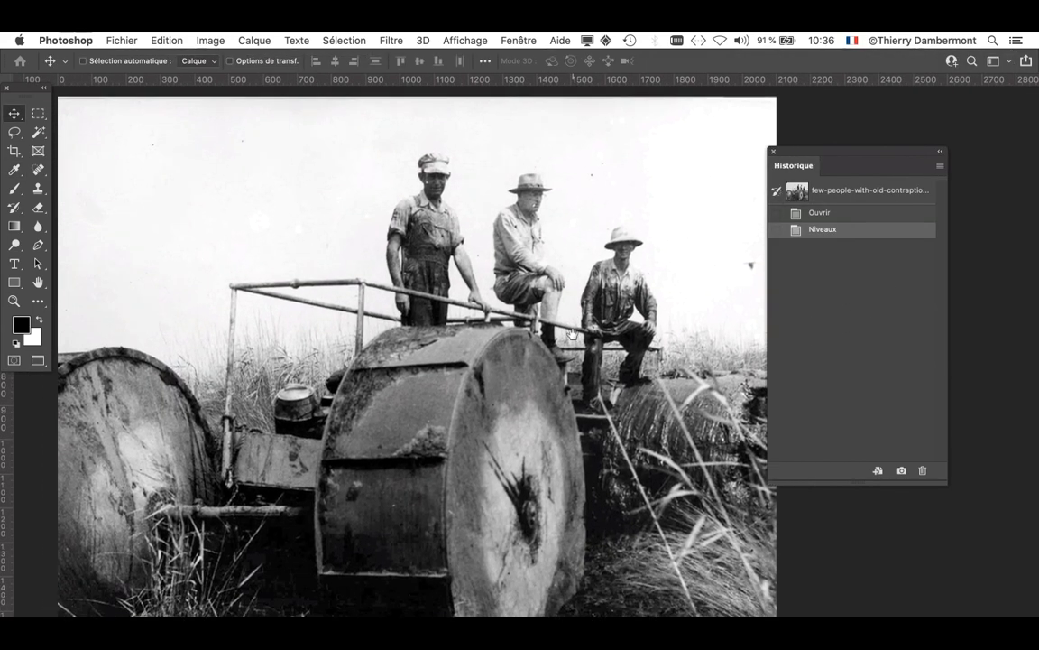
pyautogui.click(851, 213)
pyautogui.click(854, 232)
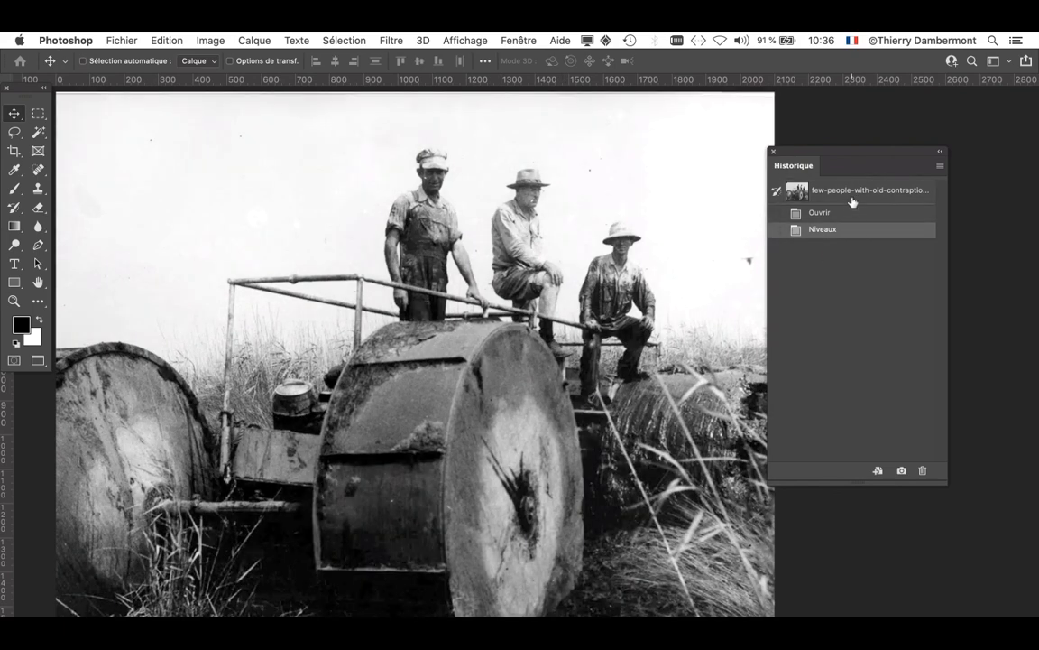
pyautogui.click(850, 212)
pyautogui.click(851, 234)
pyautogui.scroll(2, 458, 361)
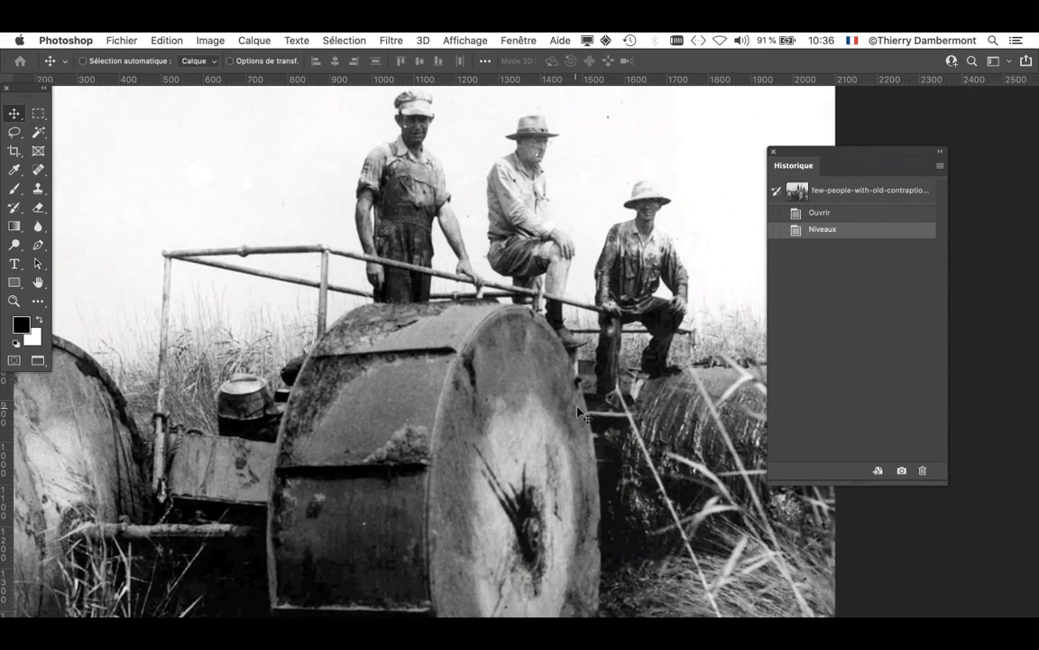
# Step: Switch to the chapel and mountain photo pexels-photo-208373.jpeg and open the Niveaux adjustment for it
pyautogui.hotkey('ctrl', 'Tab')
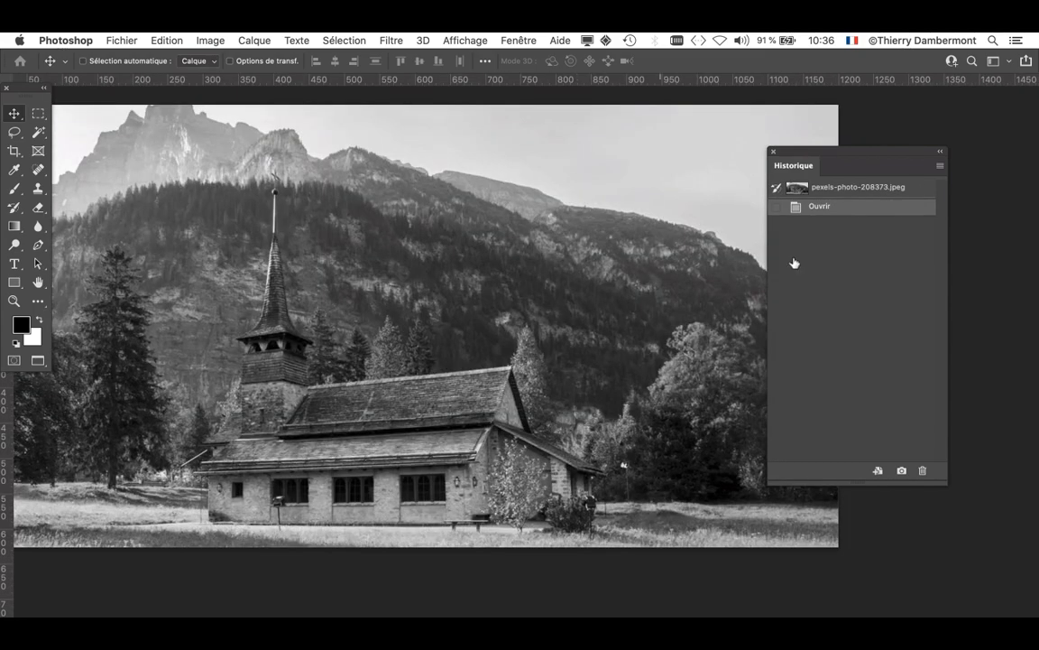
pyautogui.click(208, 40)
pyautogui.moveTo(202, 79)
pyautogui.click(528, 94)
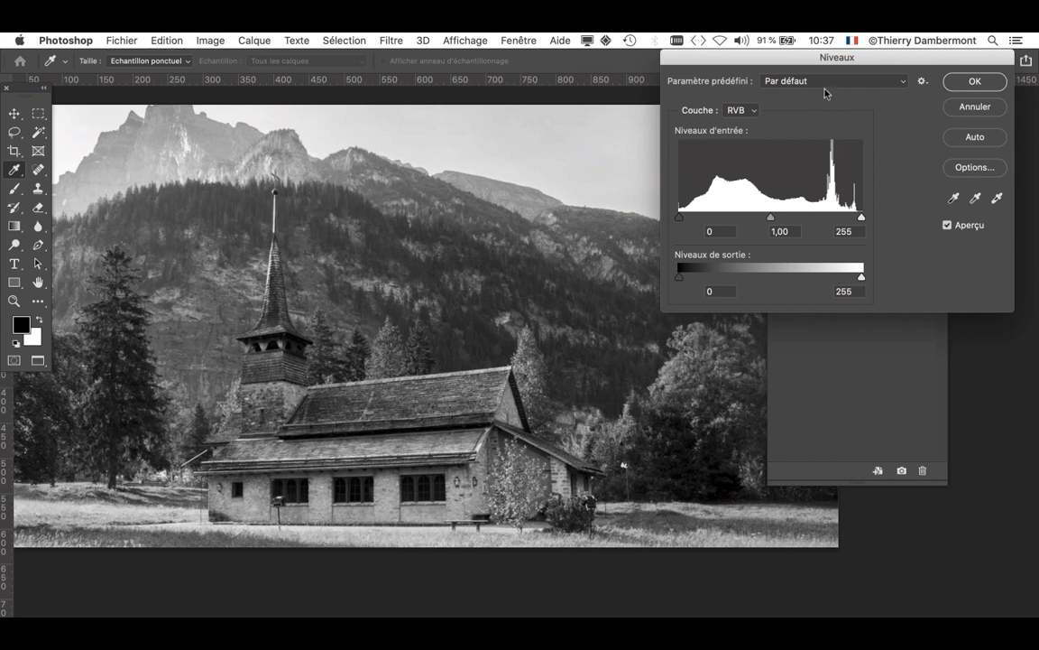
# Step: Rearrange the Niveaux dialog and the Historique panel to uncover more of the chapel photo
pyautogui.moveTo(799, 61); pyautogui.dragTo(213, 289)
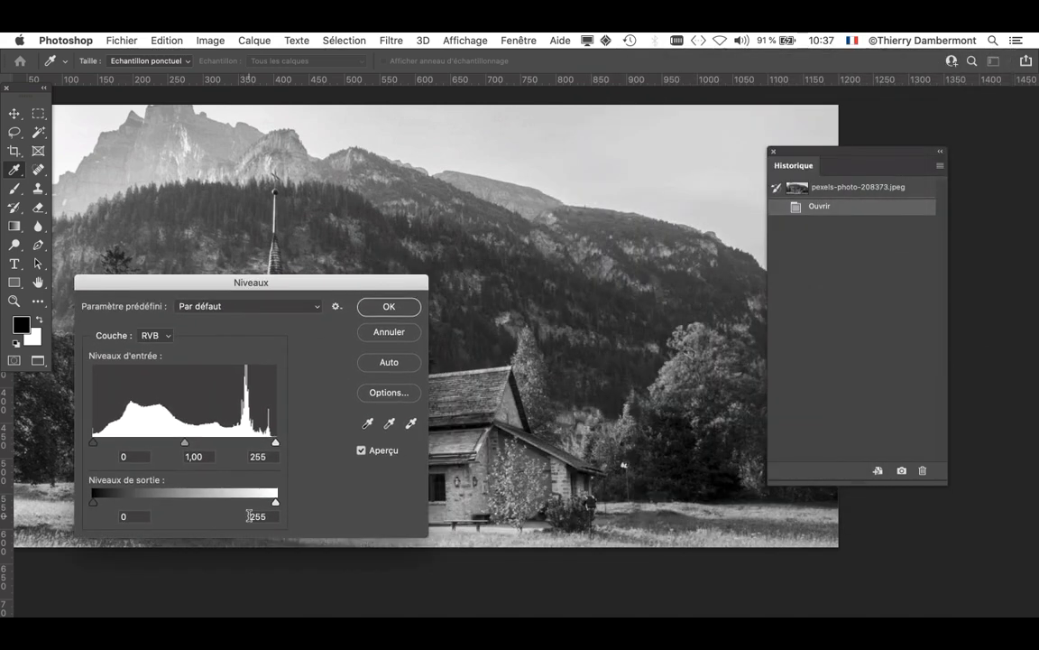
pyautogui.press('alt')
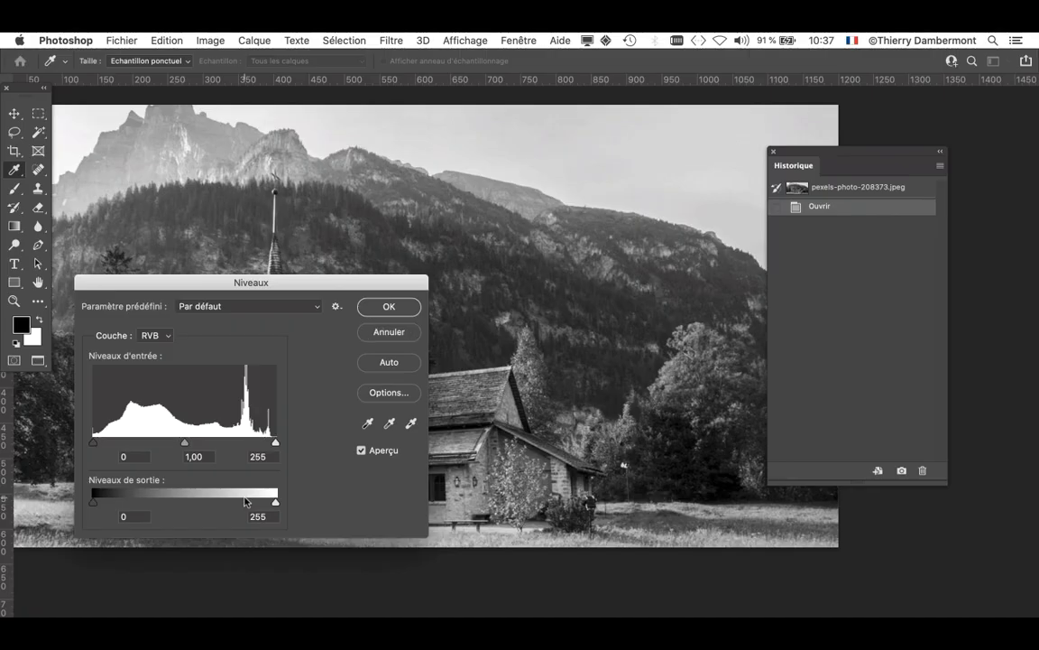
pyautogui.press('alt')
pyautogui.press('alt')
pyautogui.moveTo(816, 152); pyautogui.dragTo(939, 143)
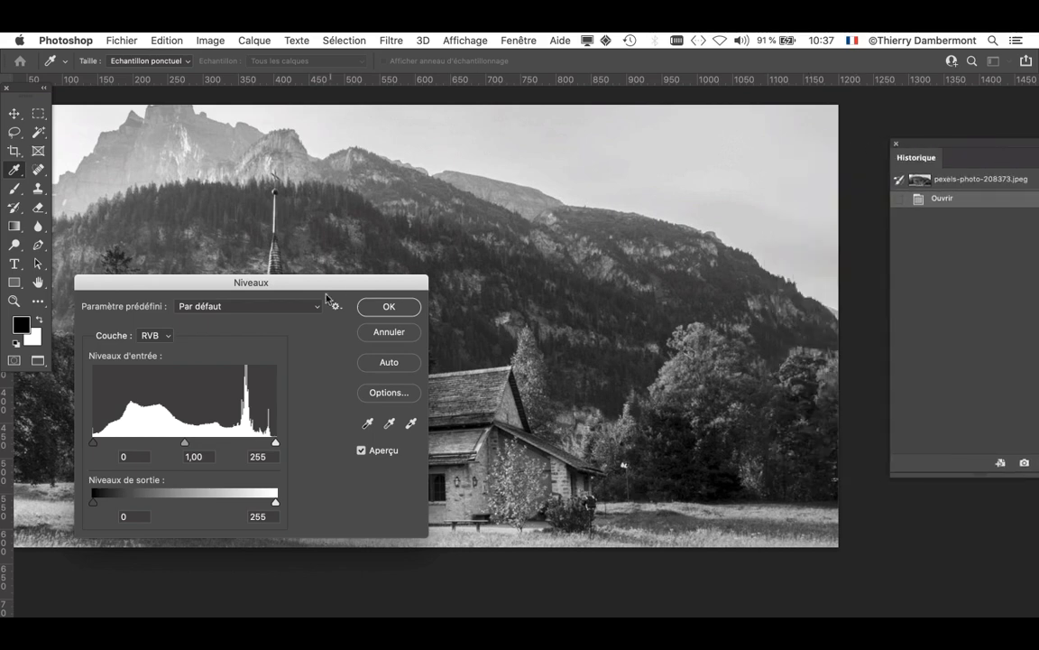
pyautogui.moveTo(317, 292); pyautogui.dragTo(746, 148)
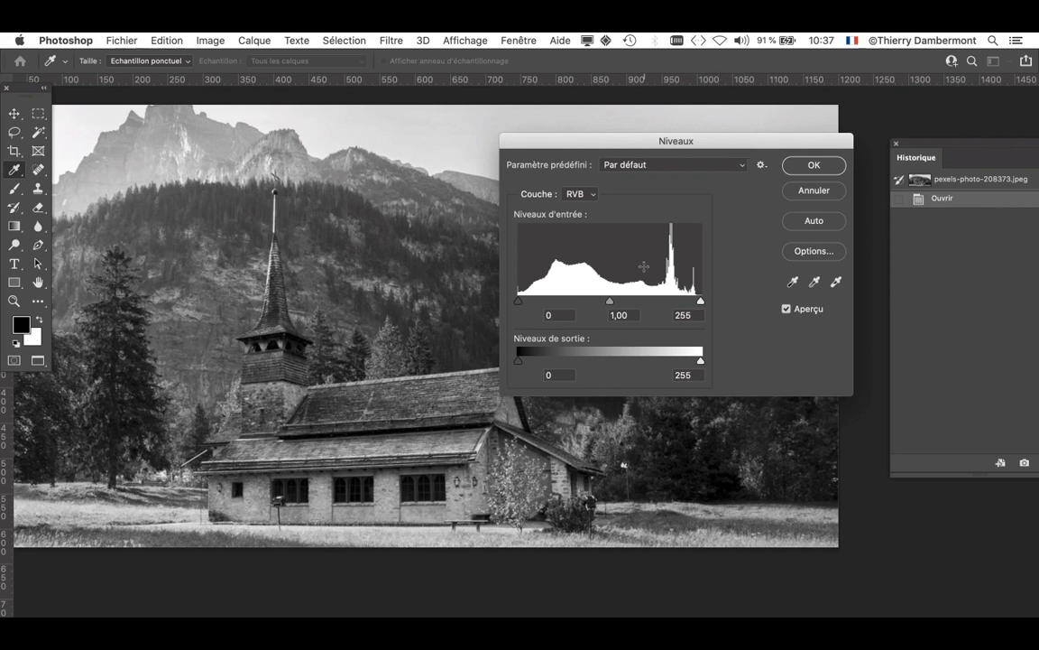
# Step: Set the chapel photo's RVB input levels to 22 for the blacks, 1,32 for the midtones and 246 for the whites
pyautogui.press('alt')
pyautogui.moveTo(700, 300); pyautogui.dragTo(680, 301)
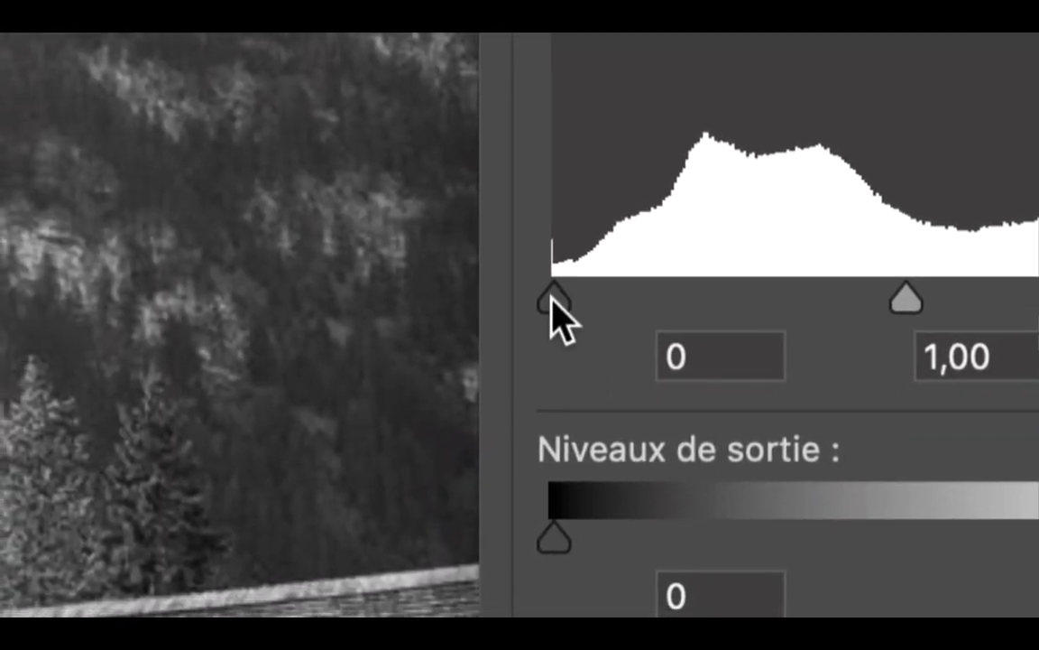
pyautogui.moveTo(552, 303); pyautogui.dragTo(565, 303)
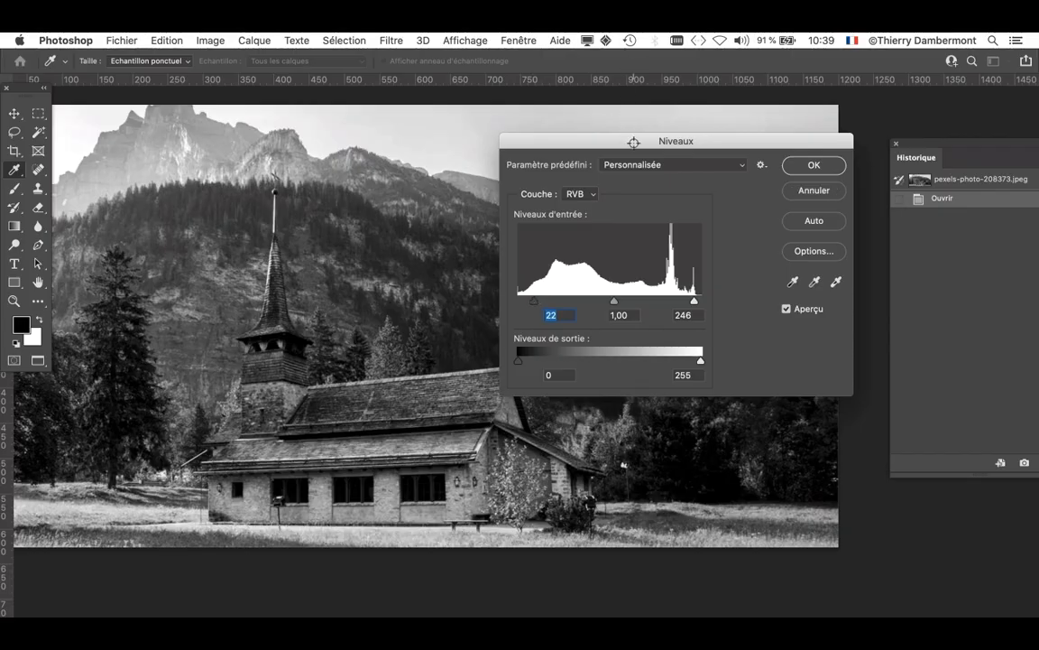
pyautogui.moveTo(633, 141); pyautogui.dragTo(695, 56)
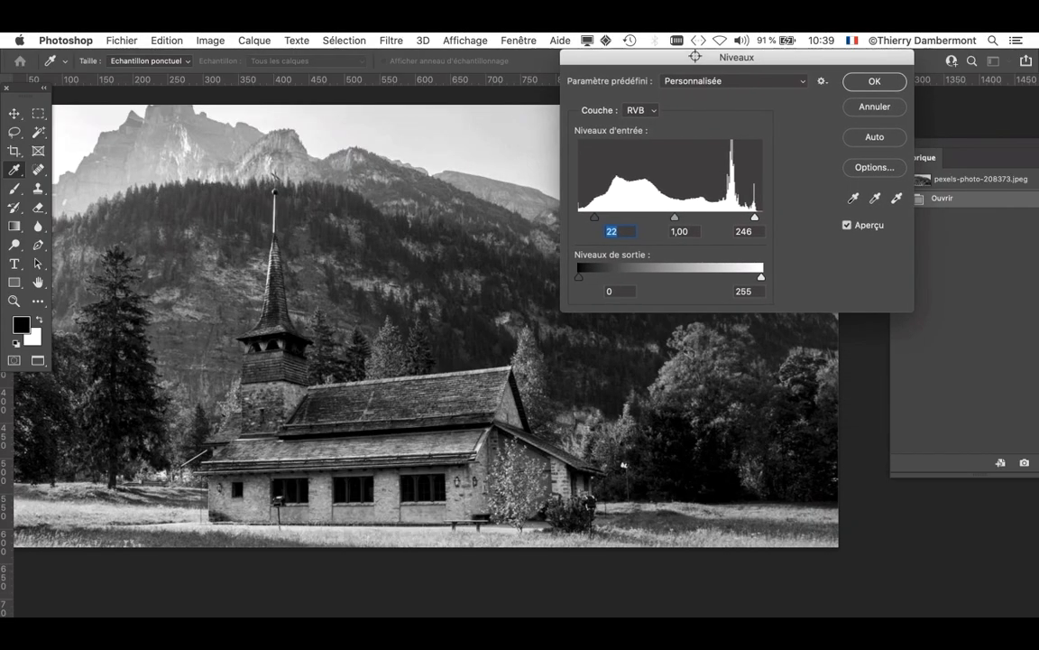
pyautogui.moveTo(674, 217); pyautogui.dragTo(659, 218)
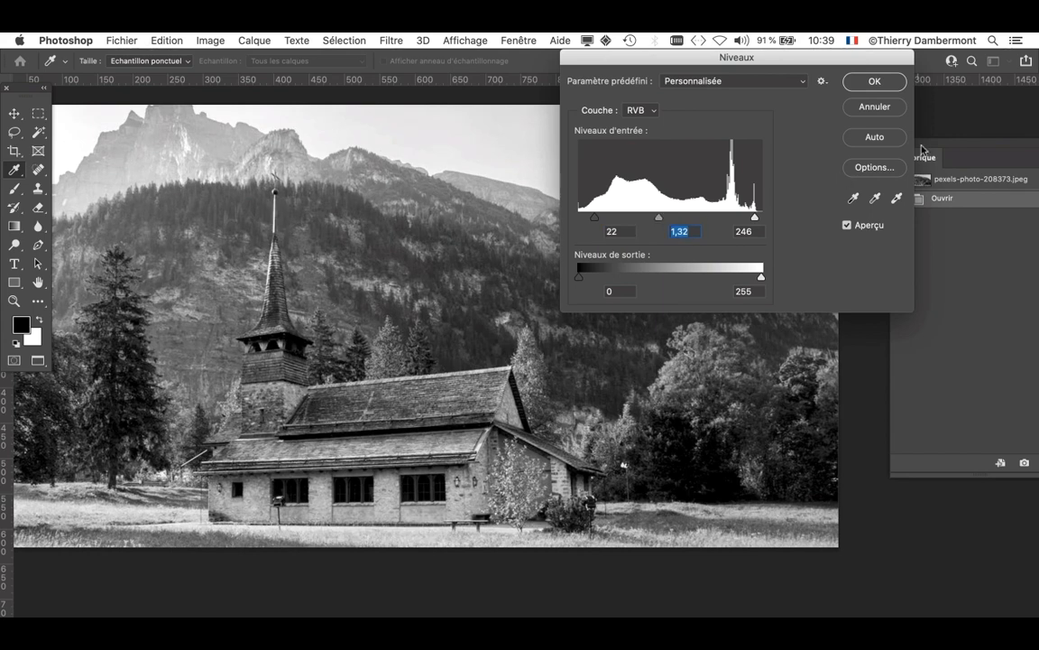
# Step: Compare the chapel photo with the Niveaux preview off and on, and apply the adjustment
pyautogui.click(847, 226)
pyautogui.click(848, 225)
pyautogui.moveTo(662, 57); pyautogui.dragTo(841, 57)
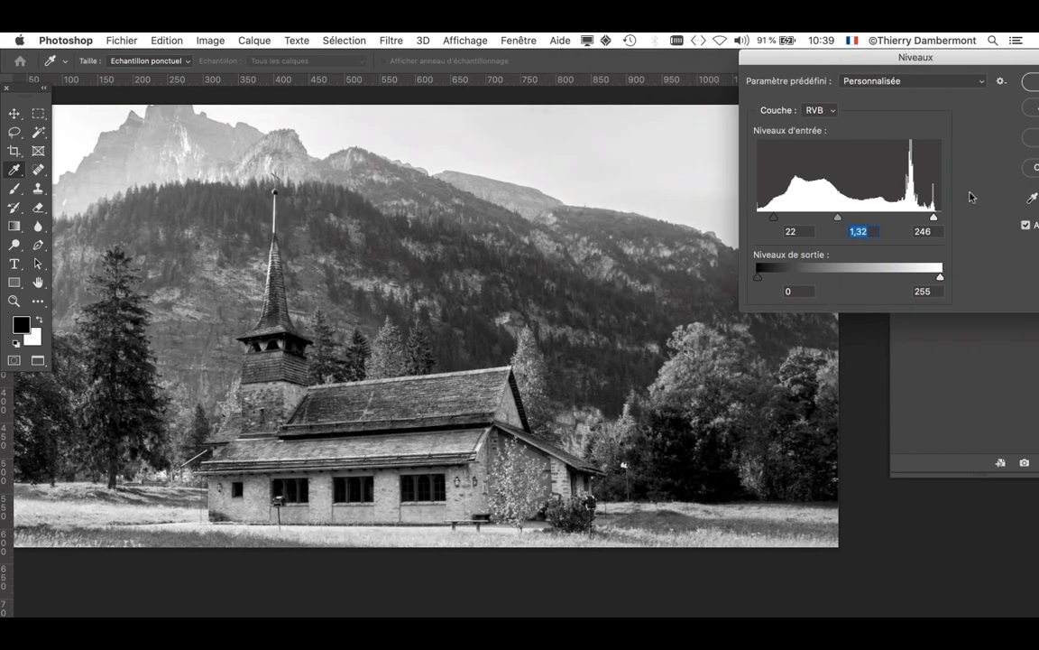
pyautogui.click(1025, 226)
pyautogui.click(1026, 227)
pyautogui.click(1026, 226)
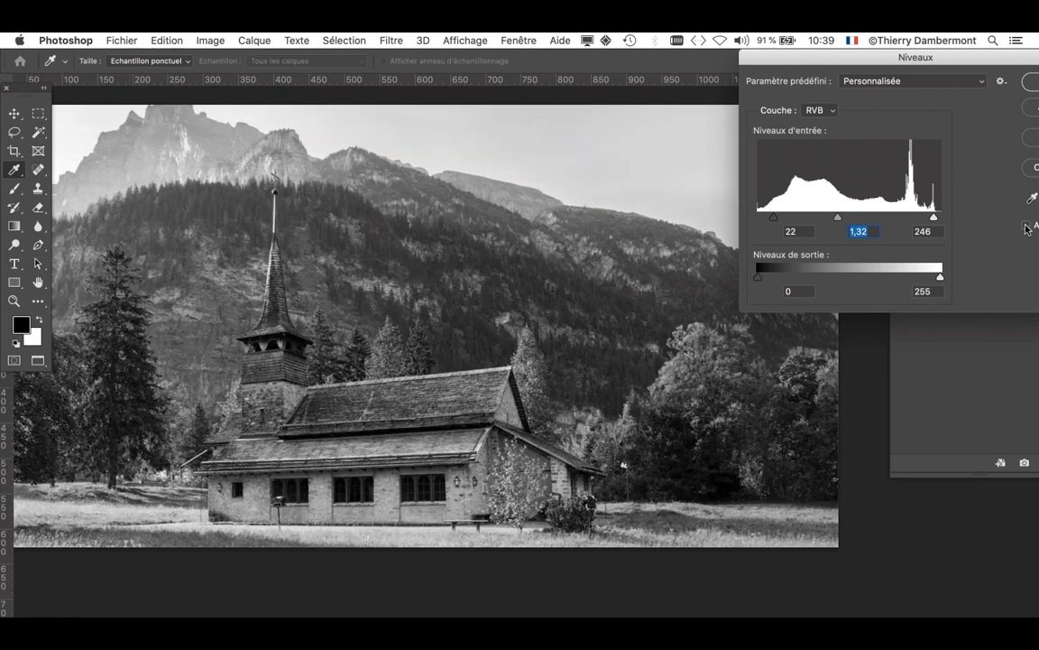
pyautogui.click(1026, 226)
pyautogui.click(1026, 226)
pyautogui.click(1025, 227)
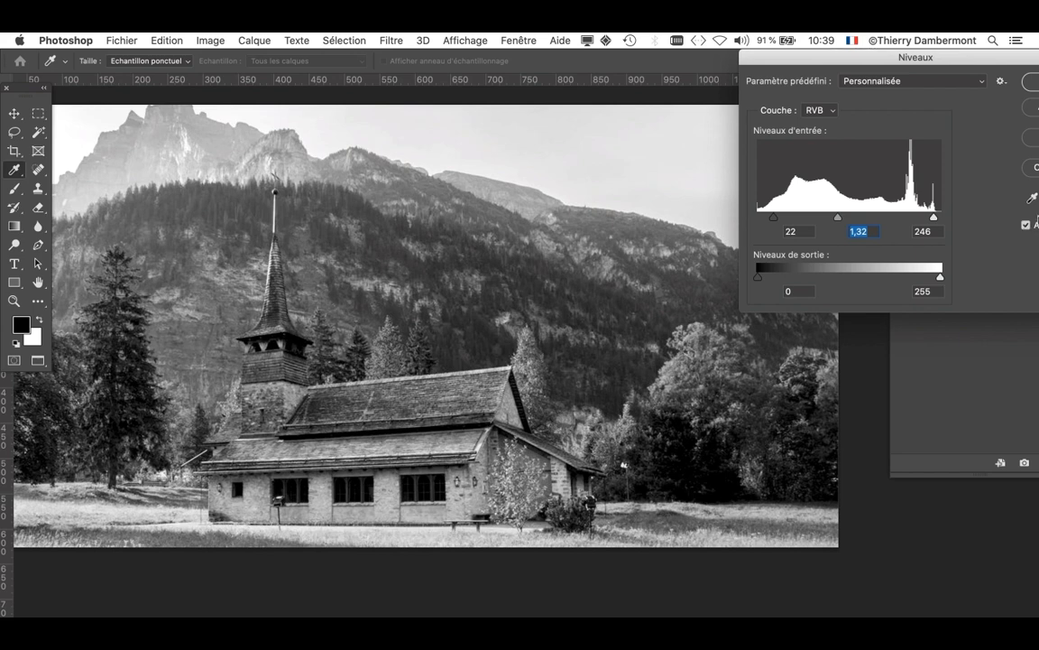
pyautogui.moveTo(837, 53); pyautogui.dragTo(629, 52)
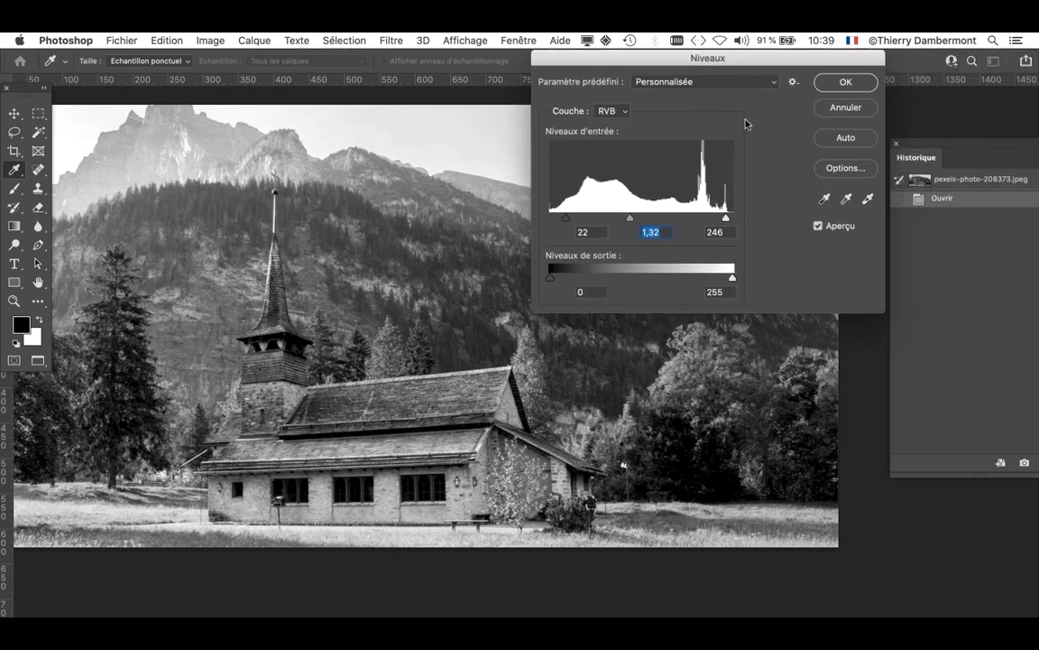
pyautogui.click(846, 82)
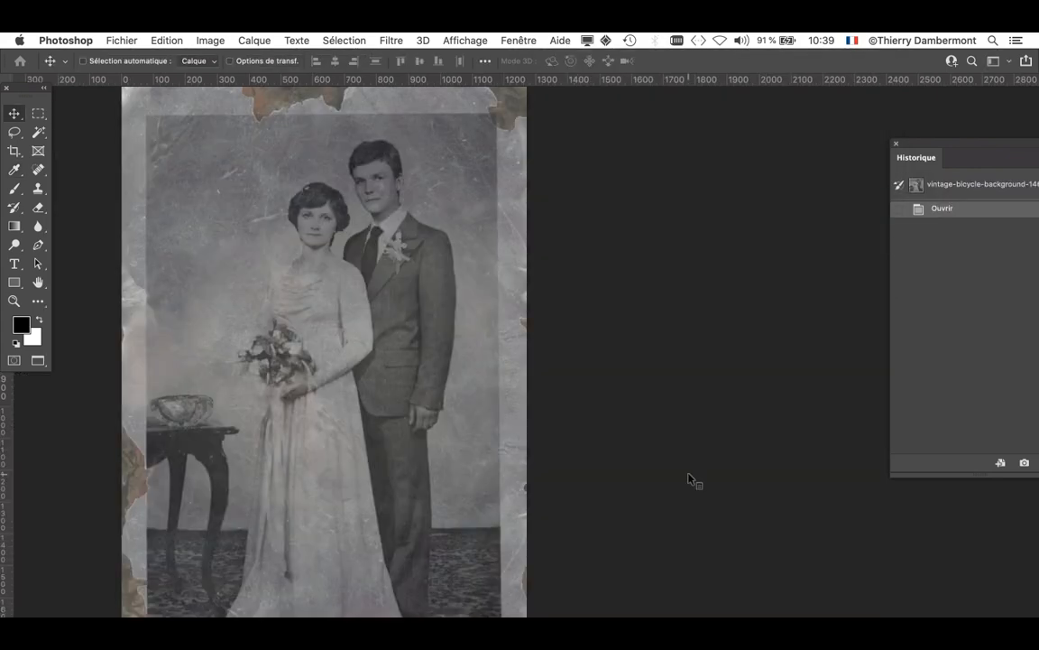
# Step: Inspect the faded wedding photo around the couple's faces and open the Niveaux adjustment for it
pyautogui.scroll(3, 317, 182)
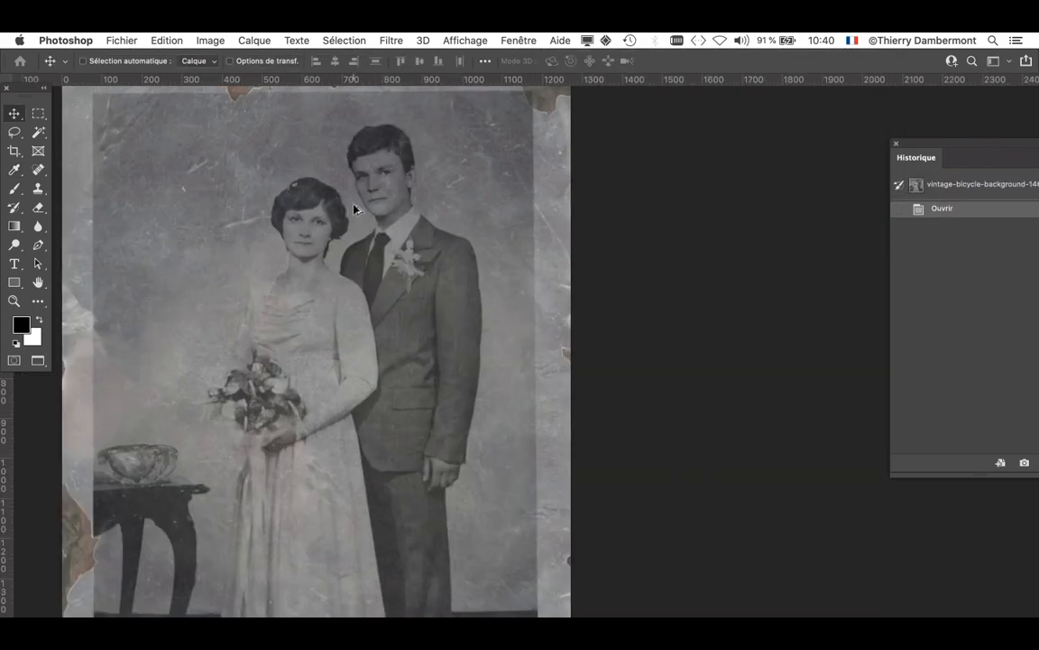
pyautogui.moveTo(370, 269); pyautogui.dragTo(433, 352)
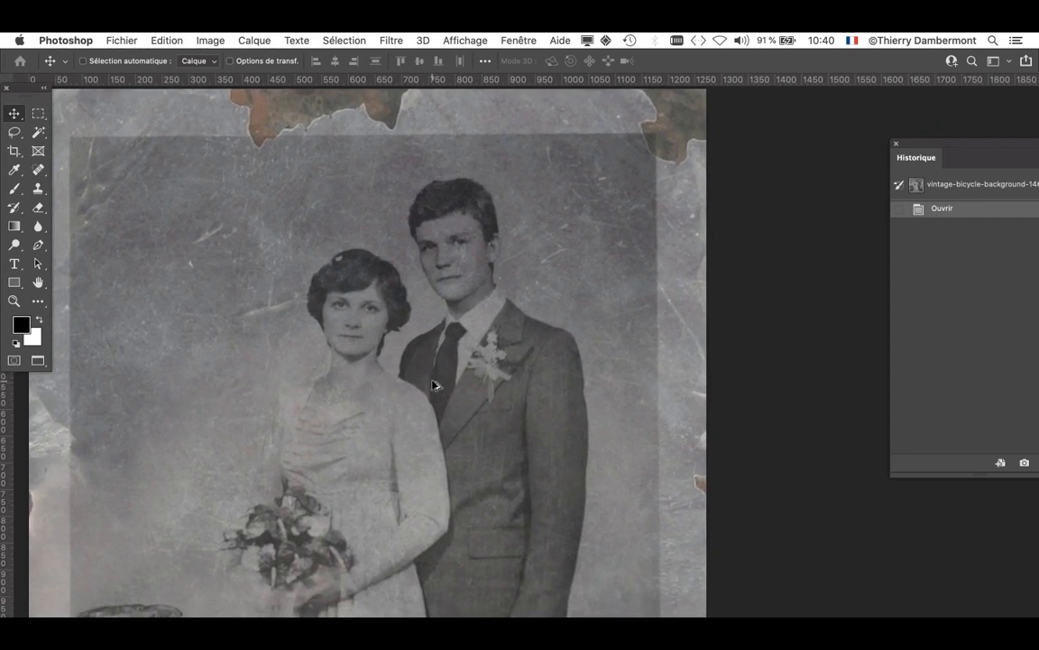
pyautogui.scroll(2, 436, 386)
pyautogui.scroll(2, 433, 385)
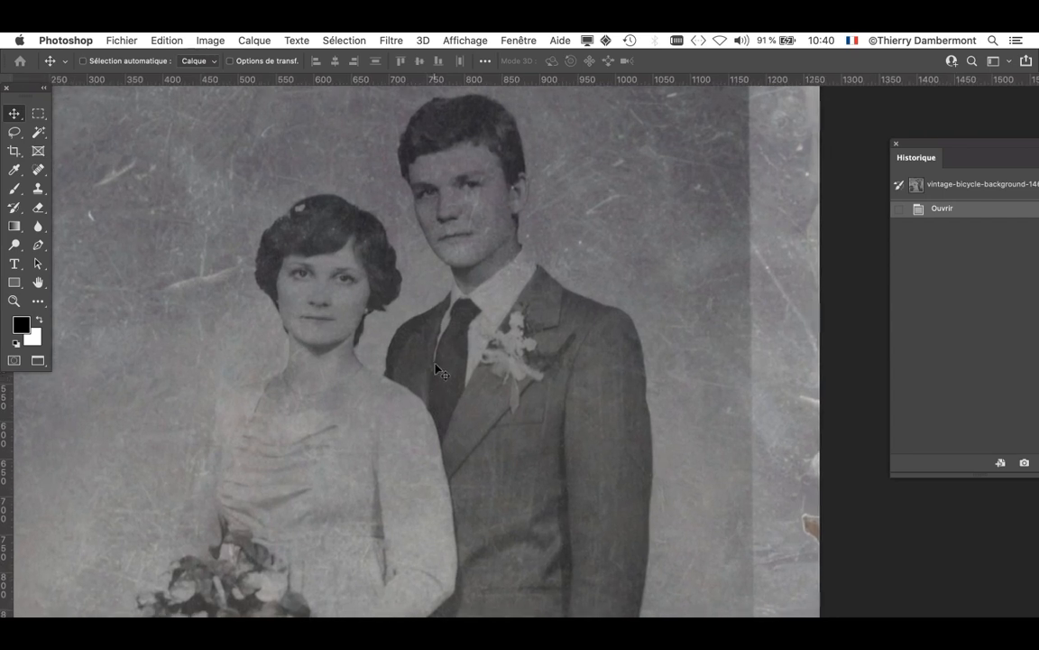
pyautogui.moveTo(392, 327); pyautogui.dragTo(407, 367)
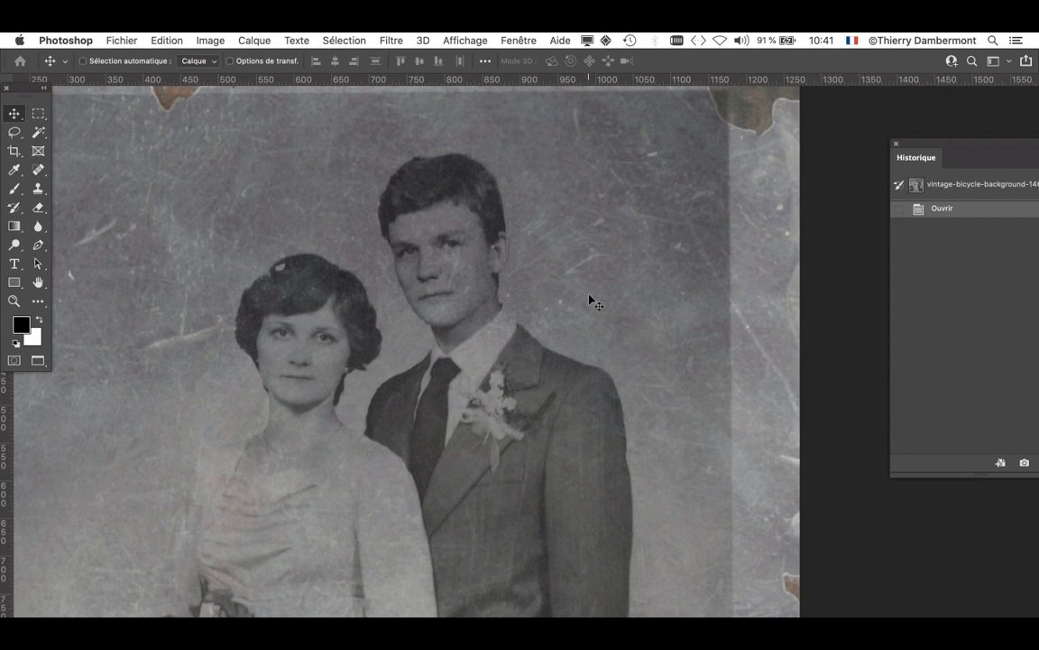
pyautogui.scroll(5, 591, 303)
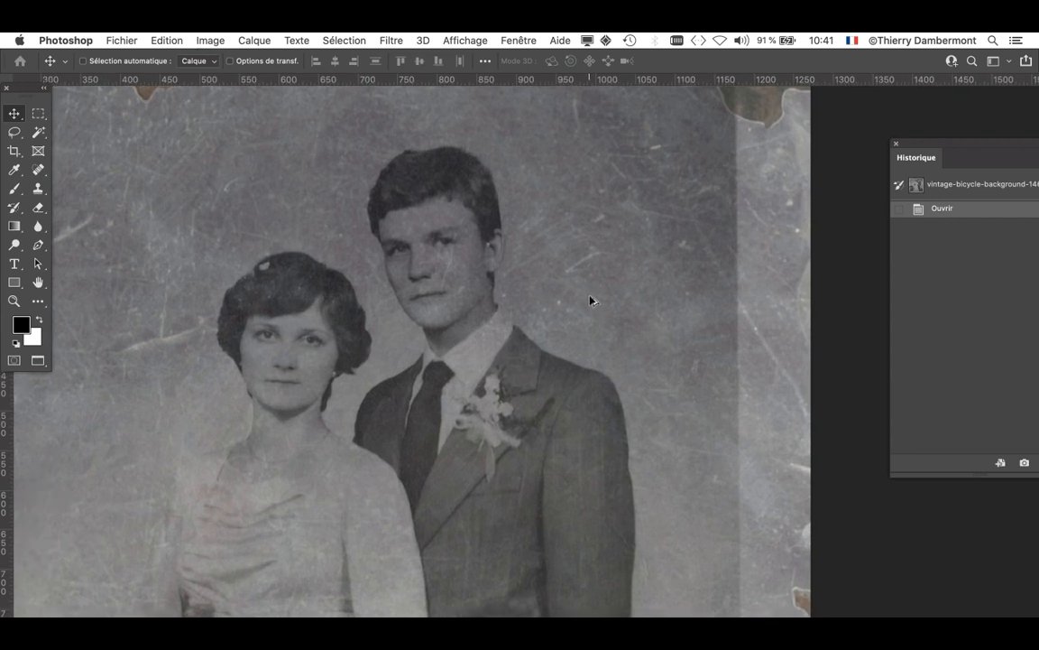
pyautogui.scroll(-2, 587, 305)
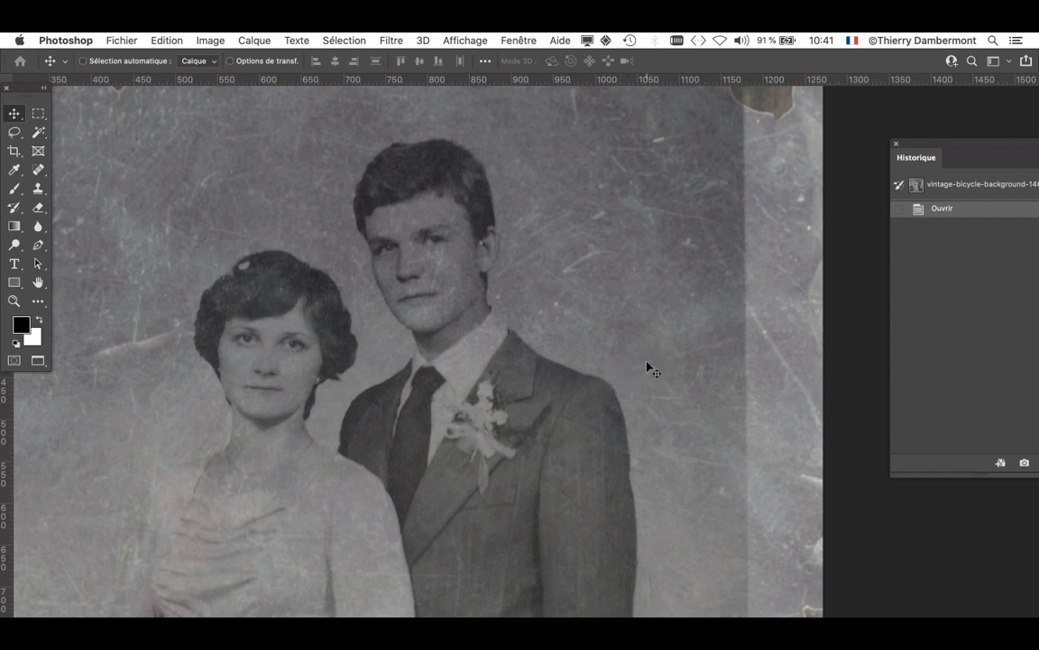
pyautogui.click(207, 39)
pyautogui.moveTo(208, 80)
pyautogui.click(482, 93)
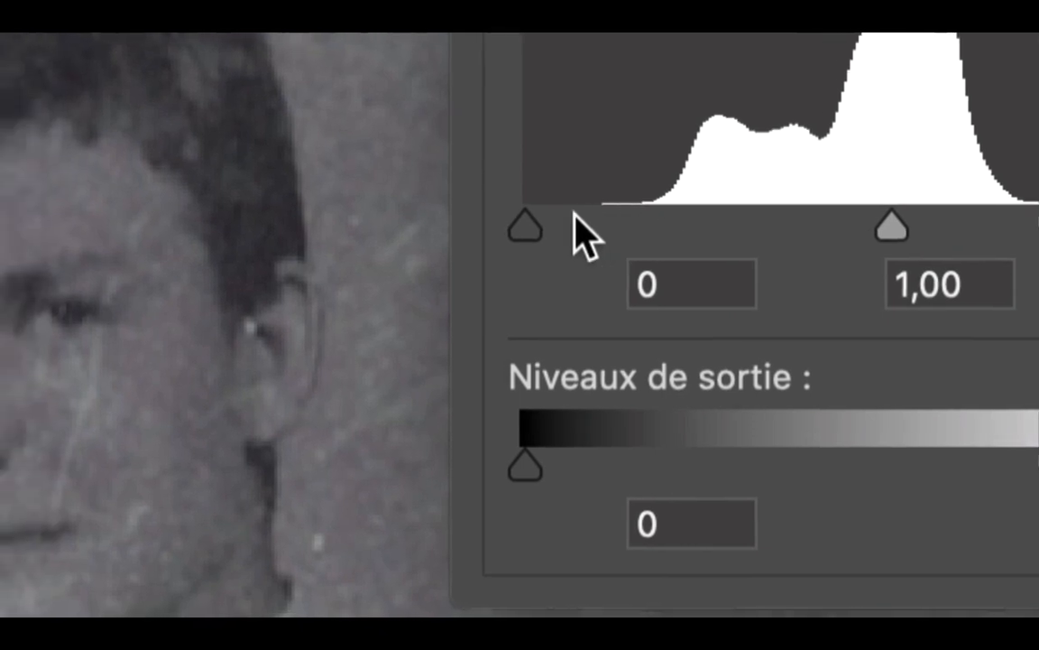
# Step: Set the wedding photo's RVB input levels to 46 for the blacks, 1,26 for the midtones and 173 for the whites
pyautogui.moveTo(414, 238); pyautogui.dragTo(427, 238)
pyautogui.moveTo(568, 217); pyautogui.dragTo(641, 220)
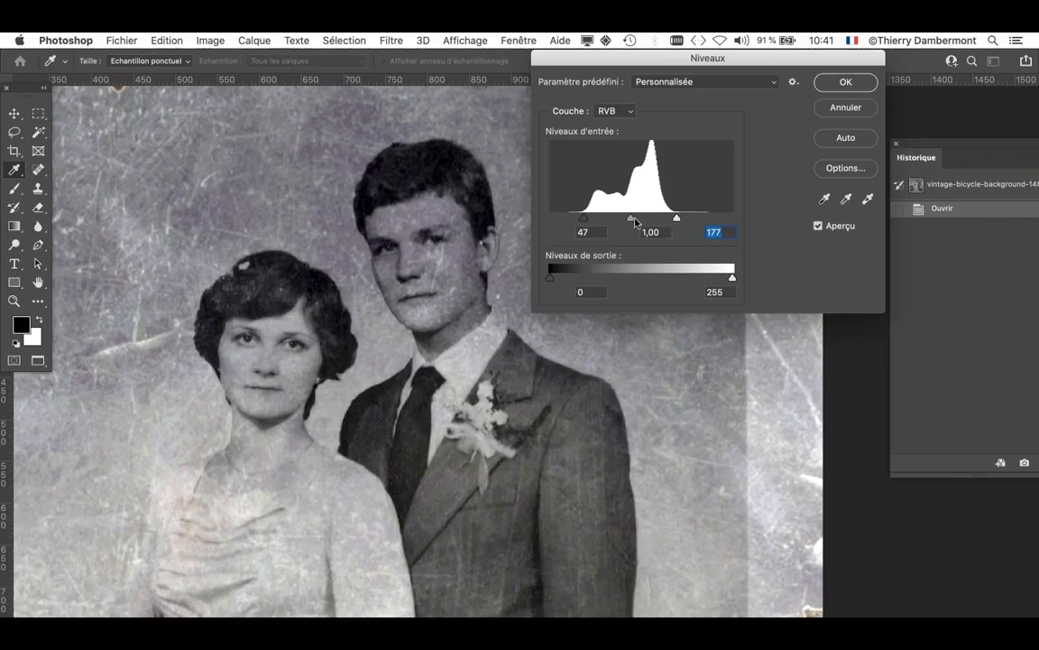
pyautogui.moveTo(633, 220); pyautogui.dragTo(581, 223)
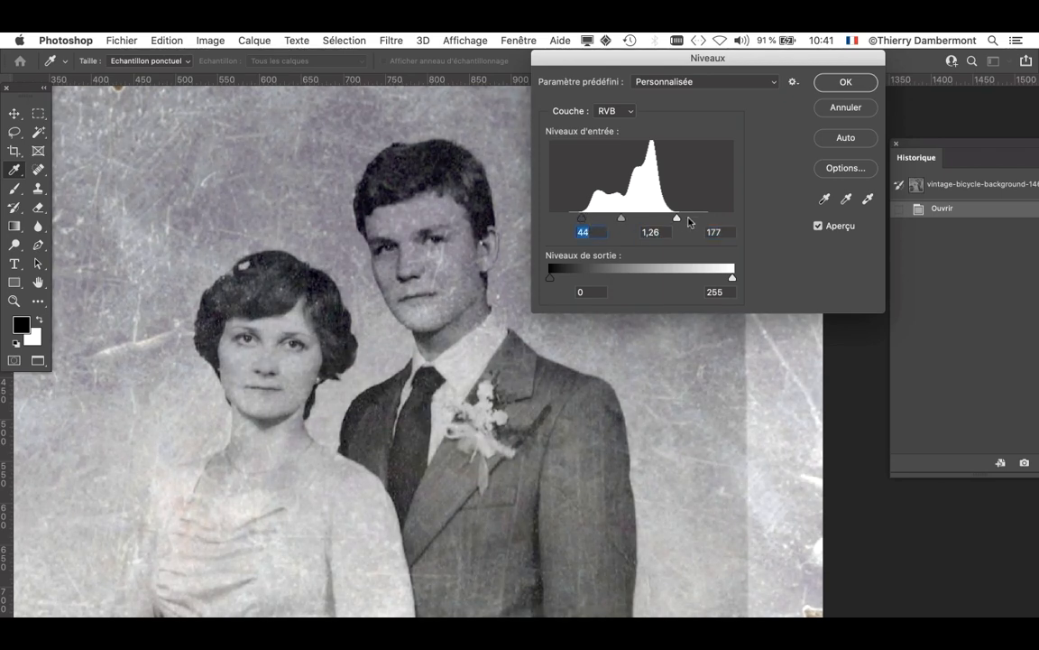
pyautogui.moveTo(676, 219)
pyautogui.mouseDown()
pyautogui.moveTo(691, 220)
pyautogui.moveTo(674, 219)
pyautogui.mouseUp()
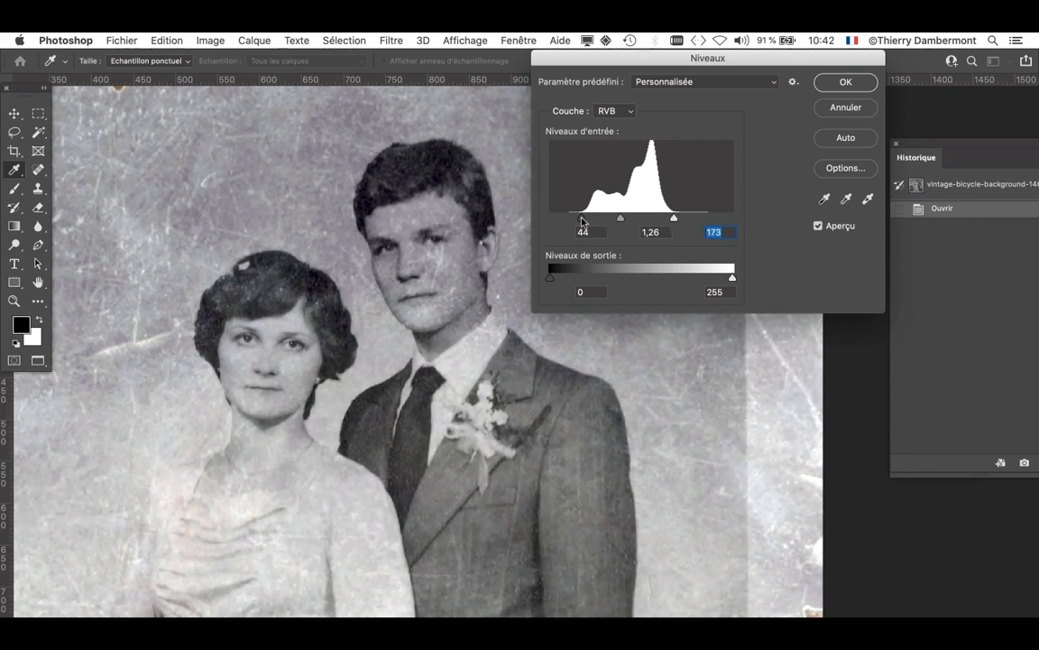
pyautogui.moveTo(582, 221); pyautogui.dragTo(583, 221)
# Step: Compare the couple's faces with the Niveaux preview off and on, and apply the adjustment to the wedding photo
pyautogui.click(818, 225)
pyautogui.scroll(3, 375, 206)
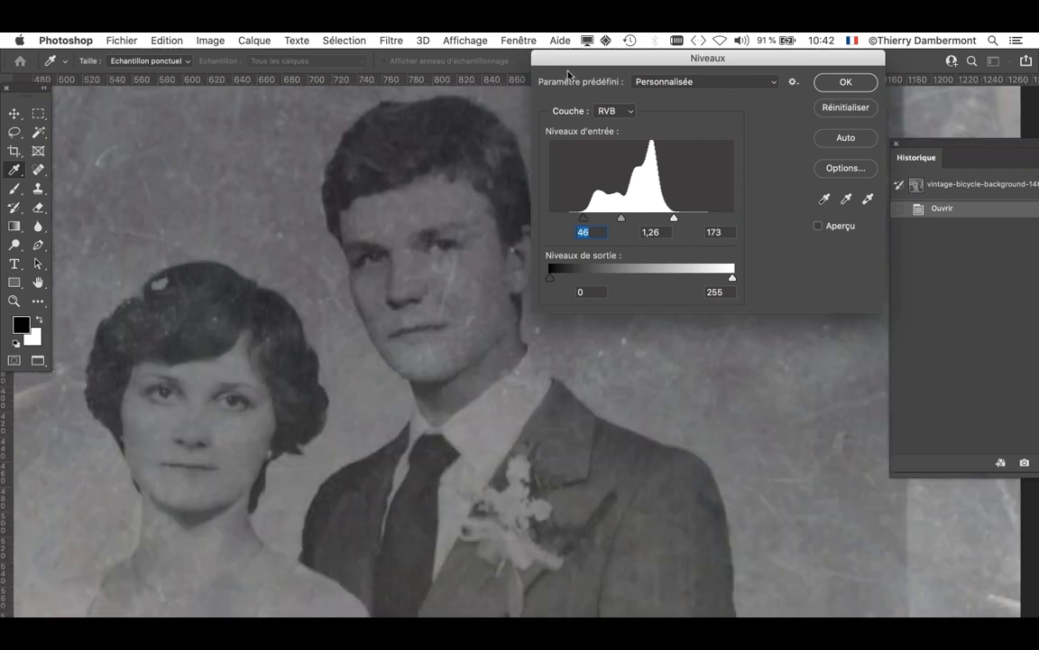
pyautogui.moveTo(572, 64); pyautogui.dragTo(651, 83)
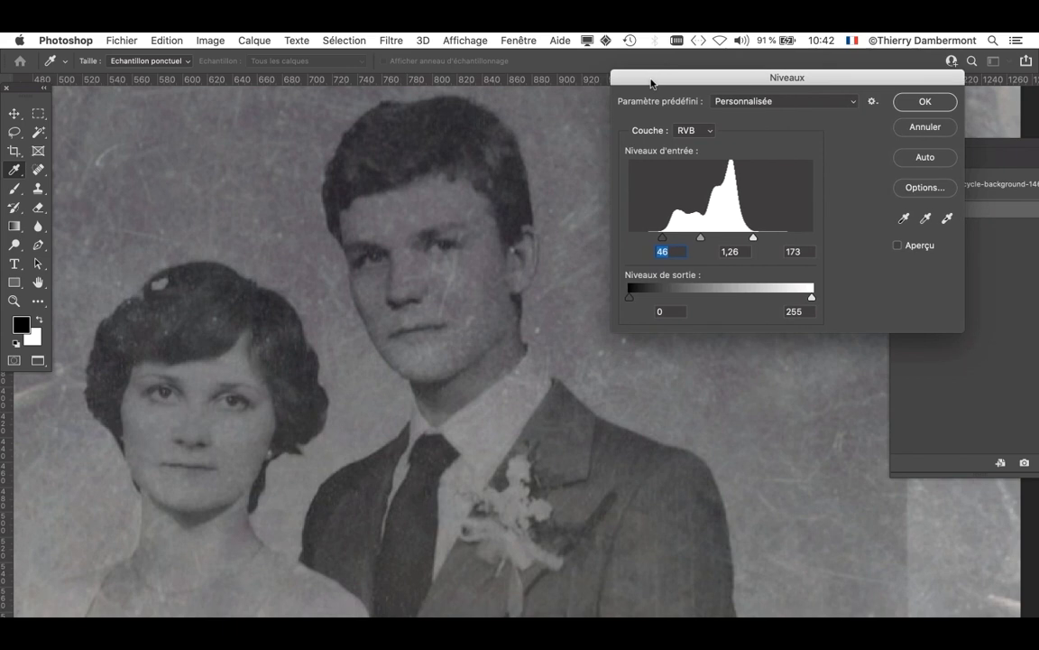
pyautogui.click(898, 245)
pyautogui.click(898, 245)
pyautogui.click(897, 246)
pyautogui.click(897, 246)
pyautogui.click(898, 246)
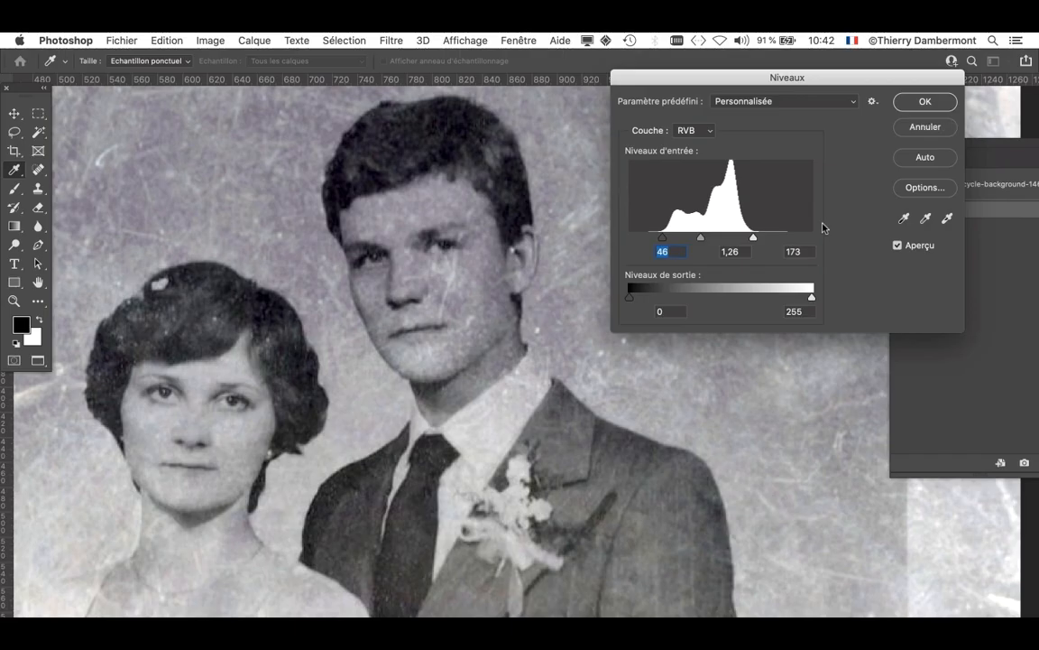
pyautogui.click(920, 101)
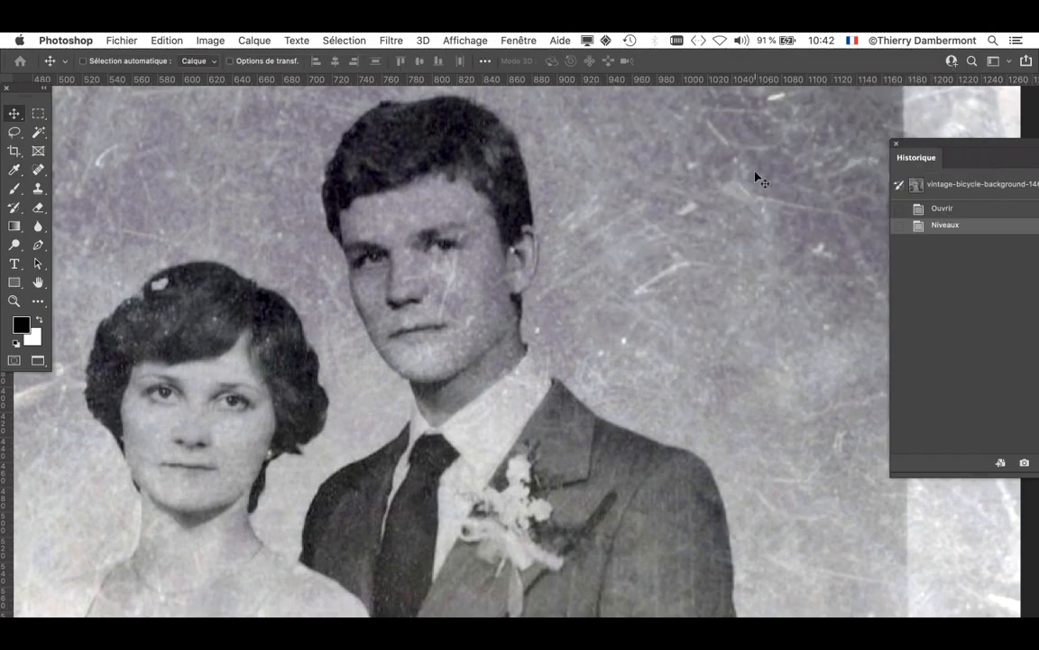
# Step: Reopen Niveaux on the corrected wedding photo to examine its histogram, and confirm it with the default values
pyautogui.click(196, 36)
pyautogui.moveTo(222, 80)
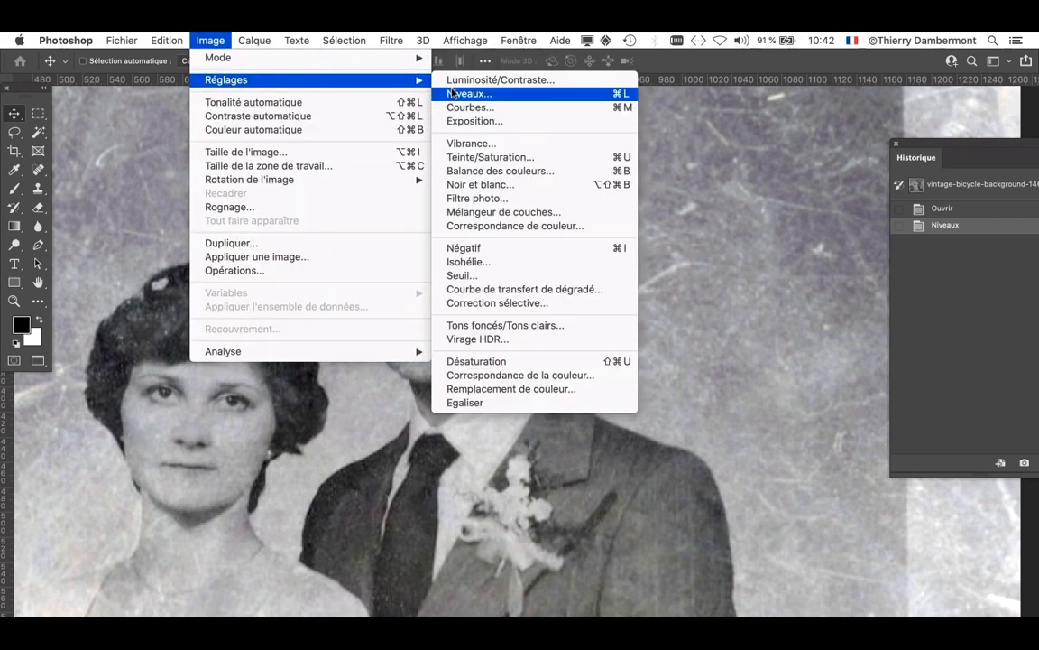
pyautogui.click(451, 93)
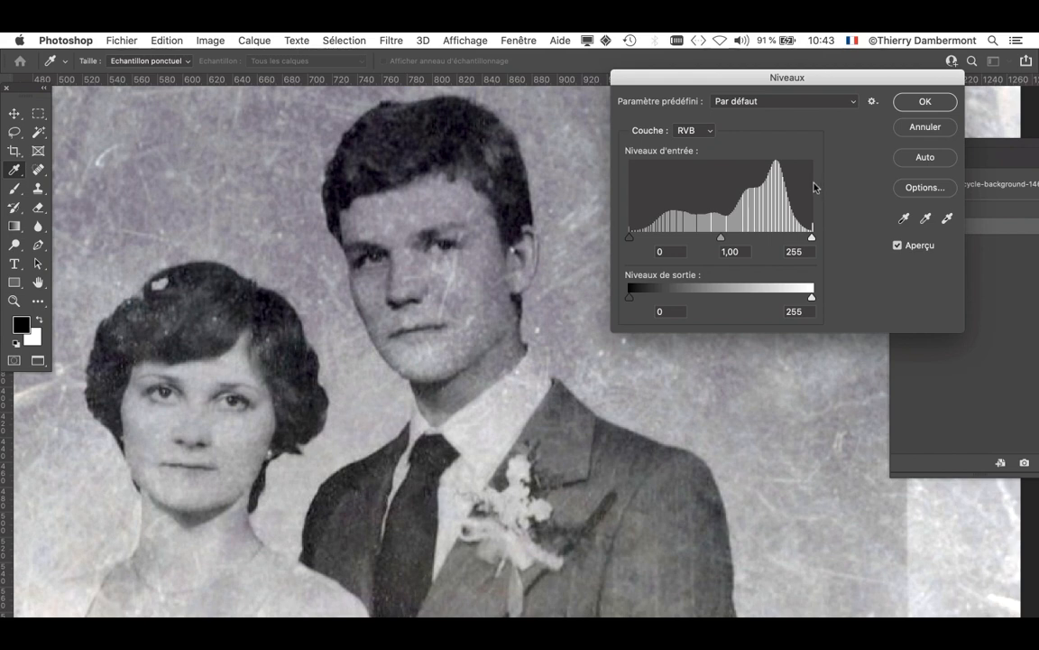
pyautogui.press('Return')
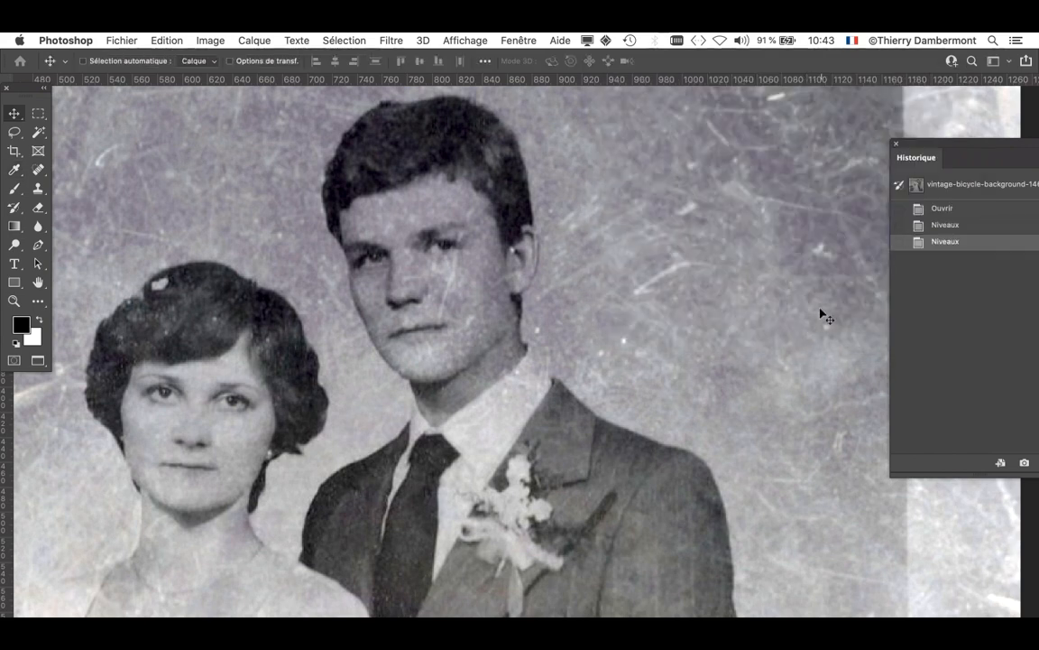
# Step: Compare the original snapshot of the full wedding photo with its last Niveaux history state
pyautogui.scroll(-3, 644, 383)
pyautogui.scroll(-3, 646, 392)
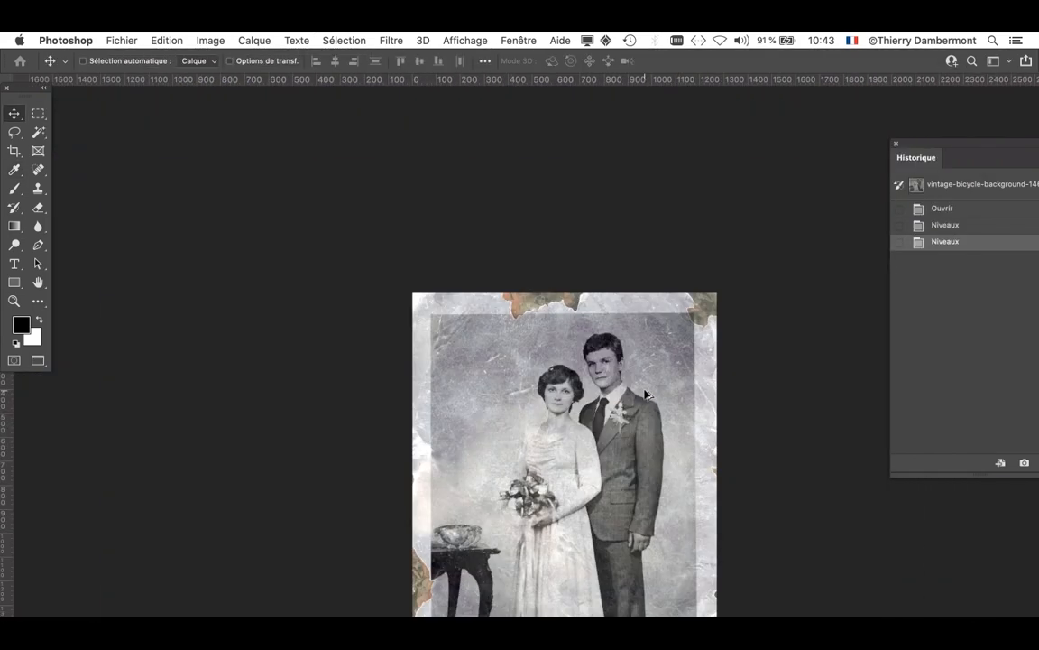
pyautogui.scroll(1, 631, 394)
pyautogui.moveTo(607, 397); pyautogui.dragTo(415, 343)
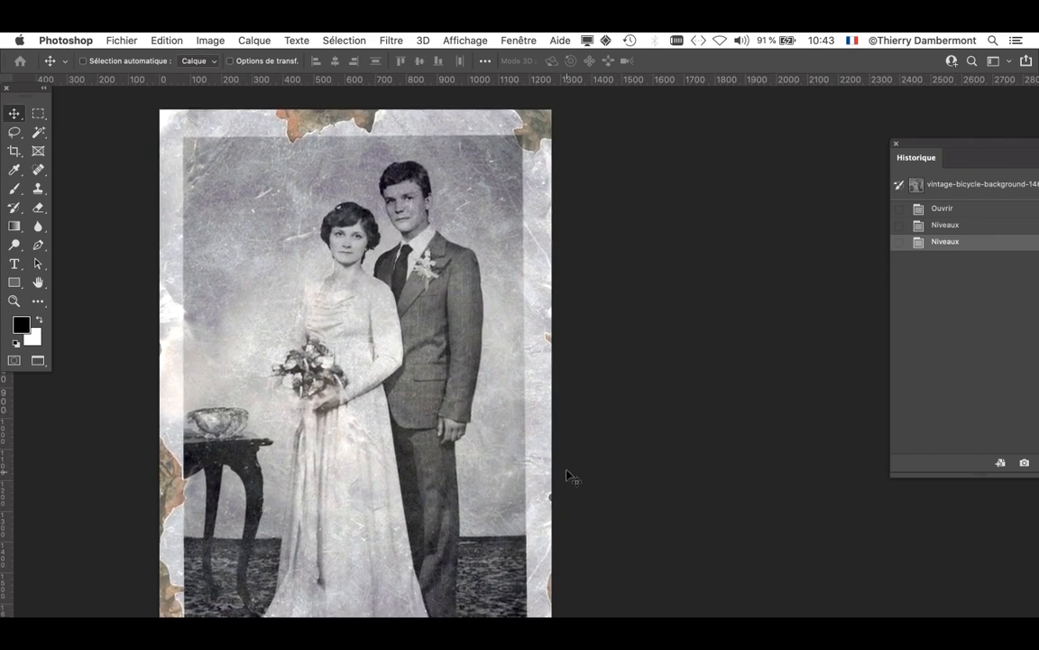
pyautogui.click(934, 189)
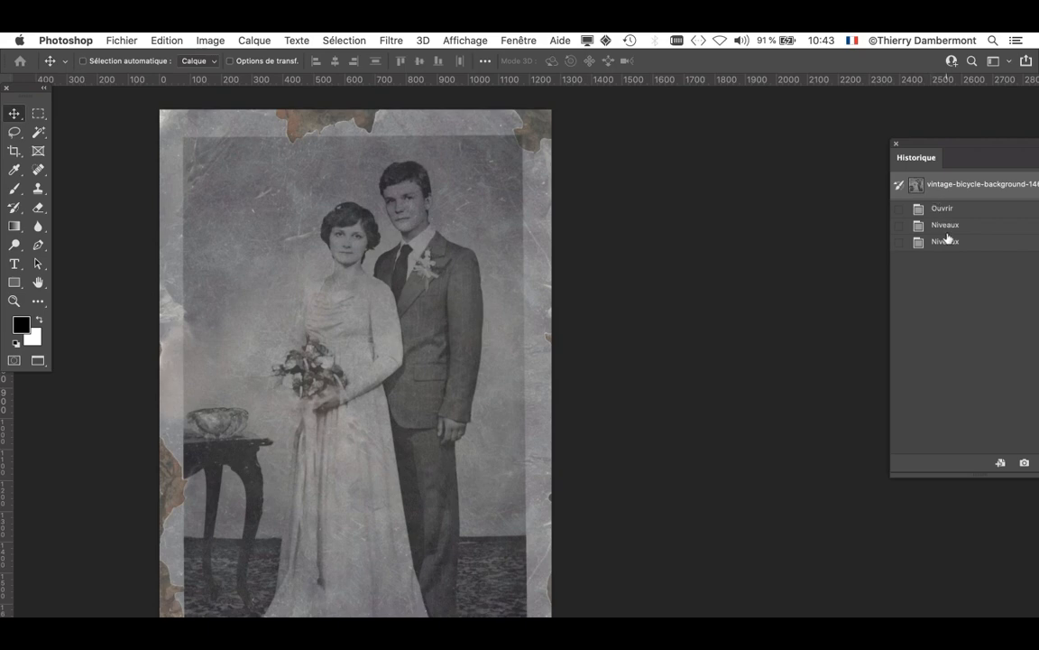
pyautogui.click(945, 242)
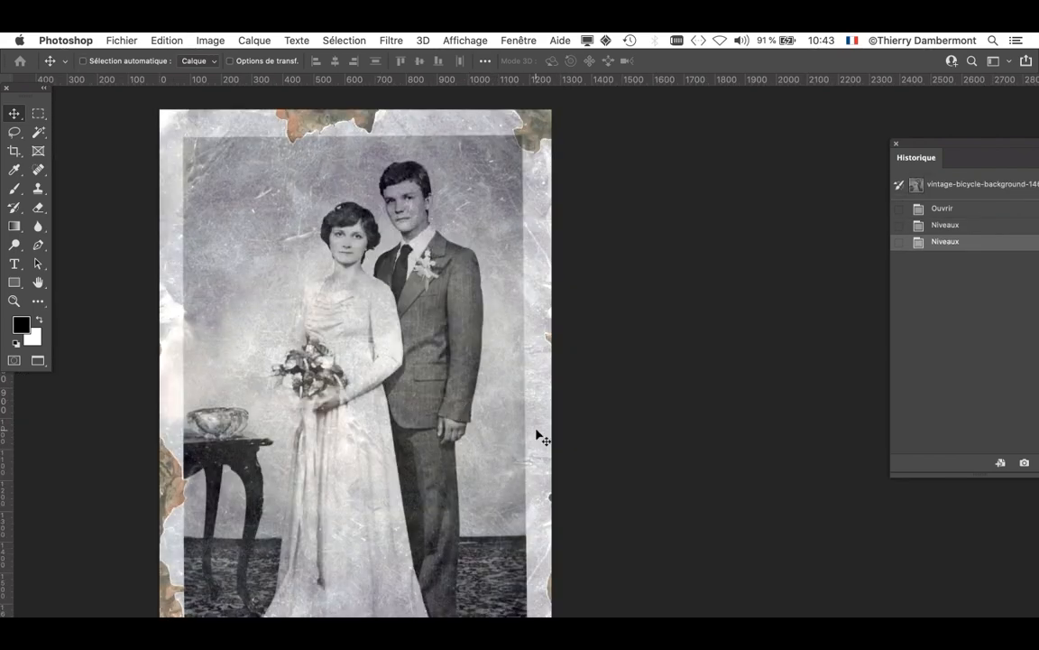
pyautogui.click(954, 191)
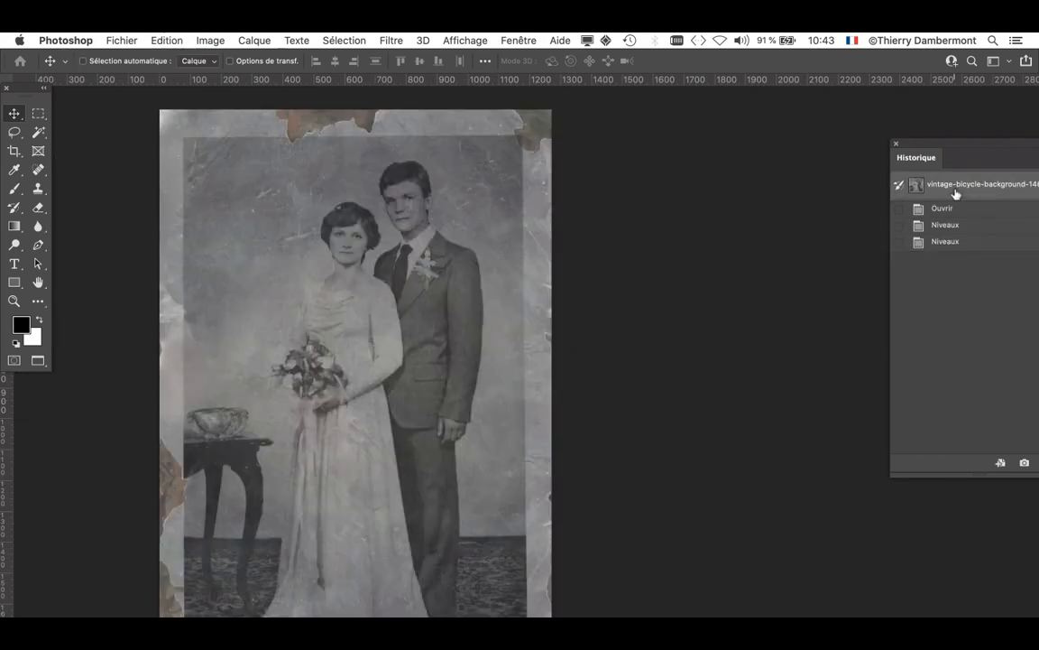
# Step: Open Niveaux on the original wedding photo and set its white point by sampling the pale border beside the glass bowl
pyautogui.click(203, 41)
pyautogui.moveTo(215, 80)
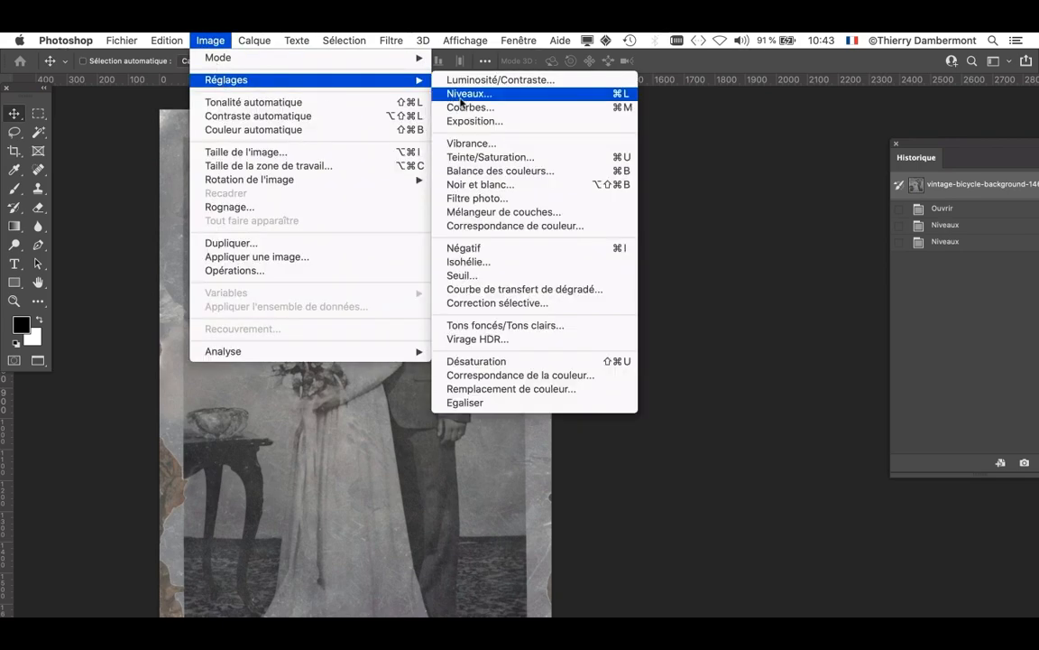
pyautogui.click(461, 102)
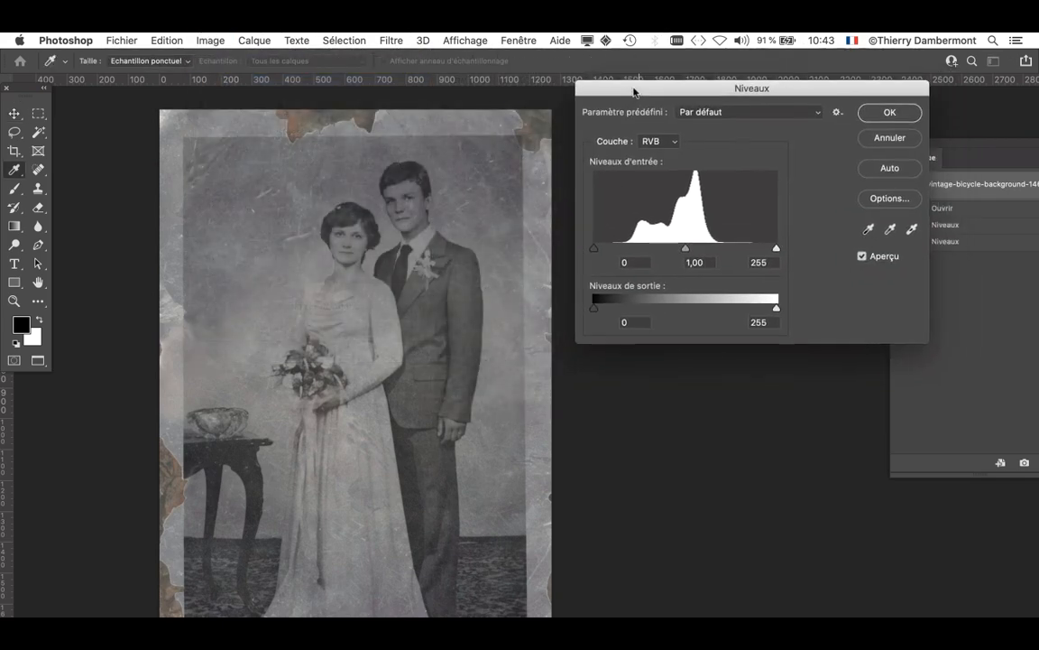
pyautogui.moveTo(634, 92); pyautogui.dragTo(612, 114)
pyautogui.press('alt')
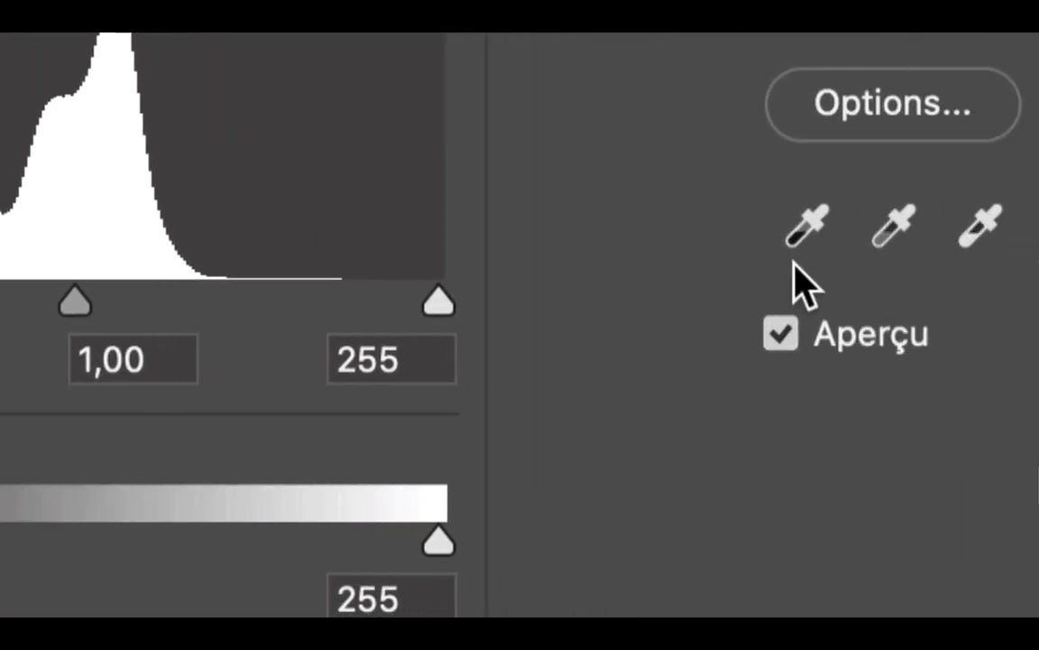
pyautogui.click(776, 231)
pyautogui.click(856, 260)
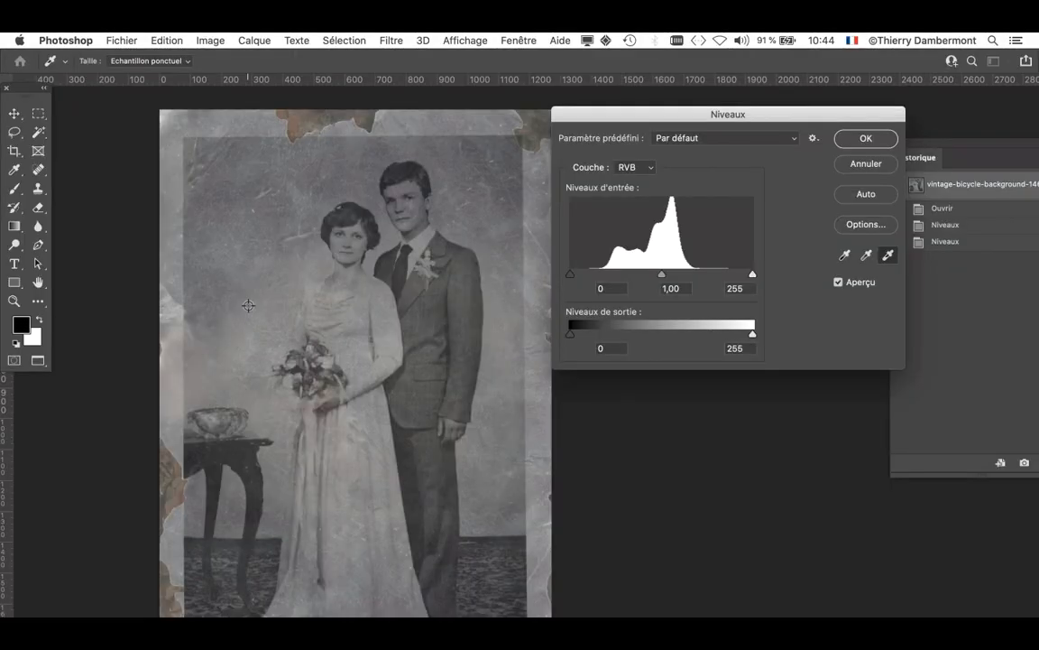
pyautogui.press('alt')
pyautogui.click(171, 389)
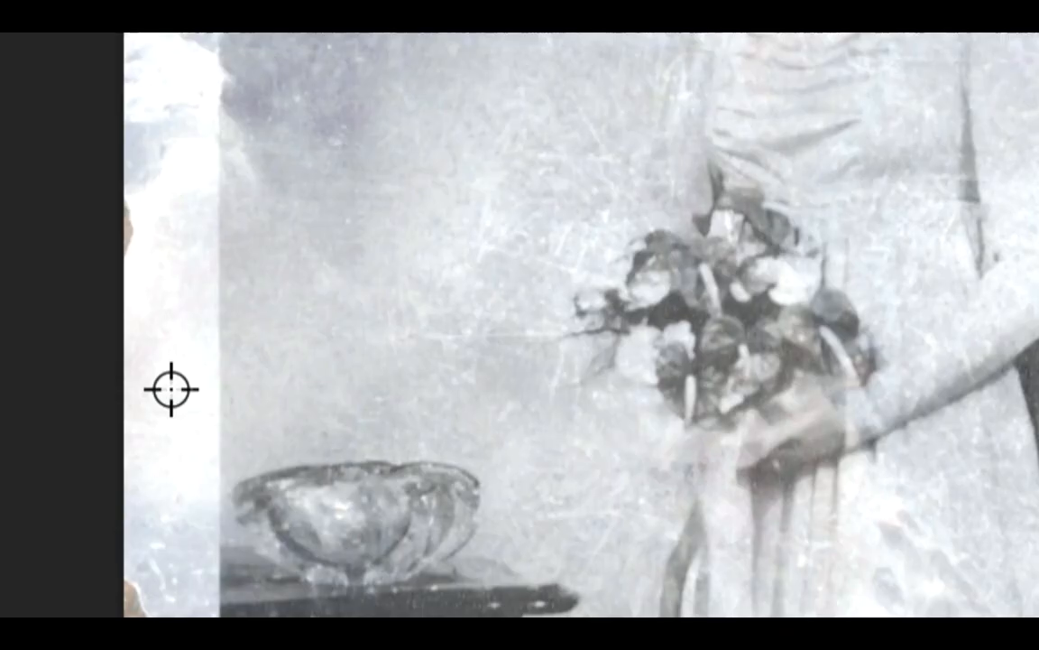
pyautogui.press('alt')
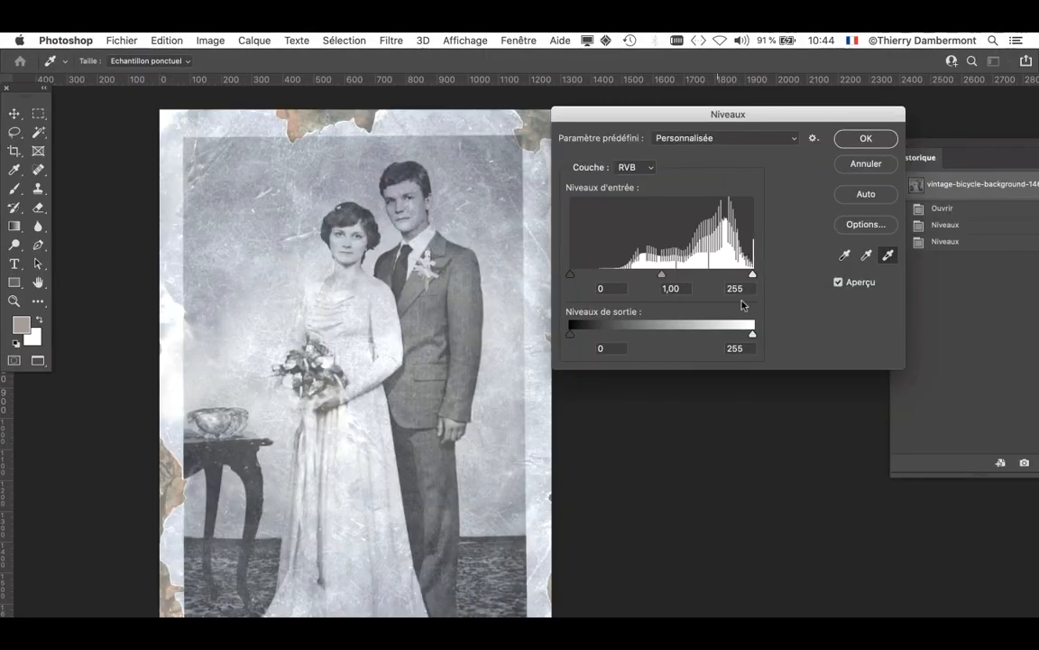
# Step: Set the wedding photo's black point by sampling the dark leg of the table with the black eyedropper
pyautogui.press('alt')
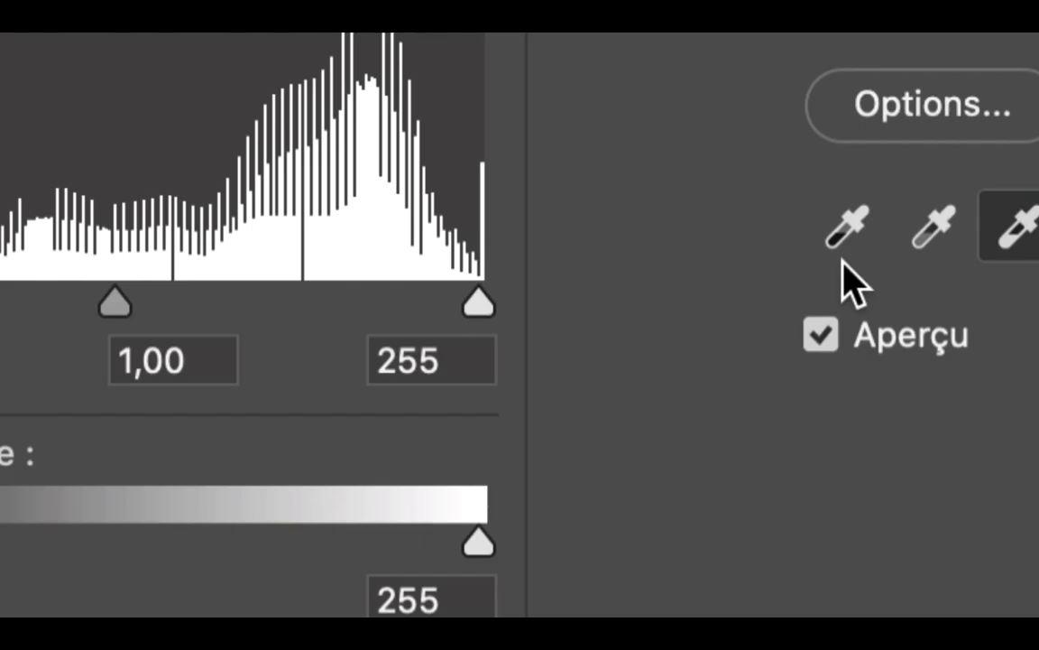
pyautogui.click(847, 241)
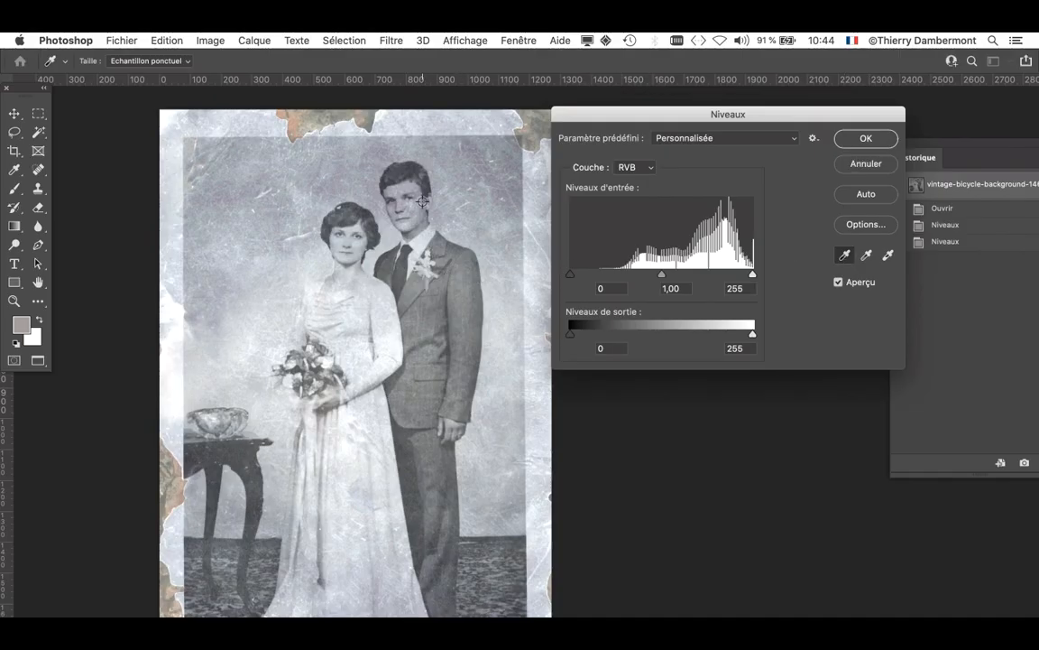
pyautogui.click(214, 487)
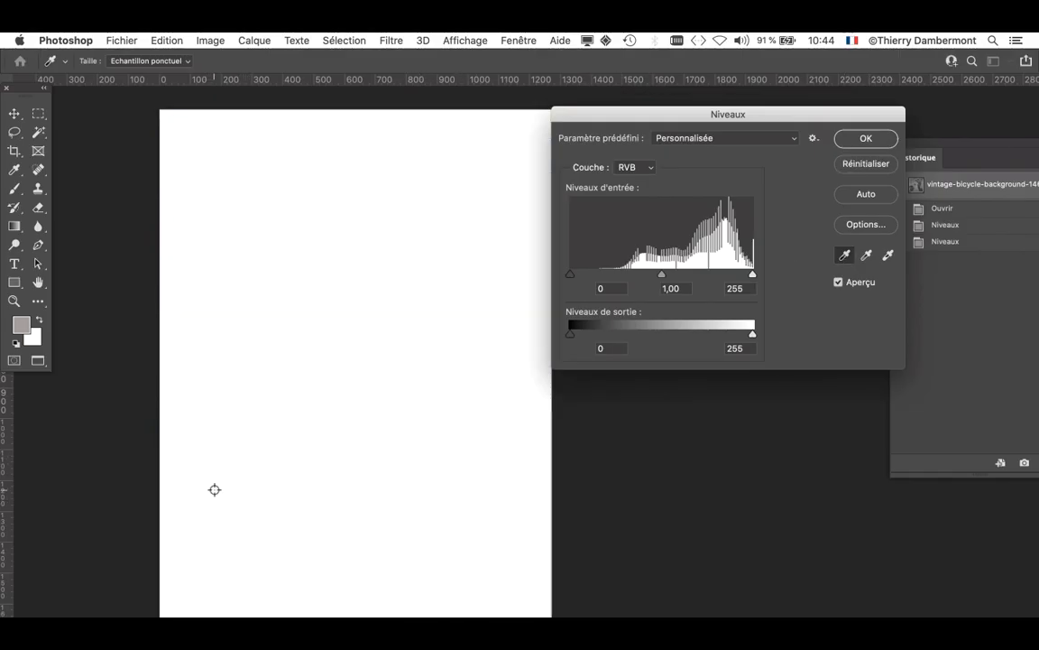
pyautogui.hotkey('ctrl', 'z')
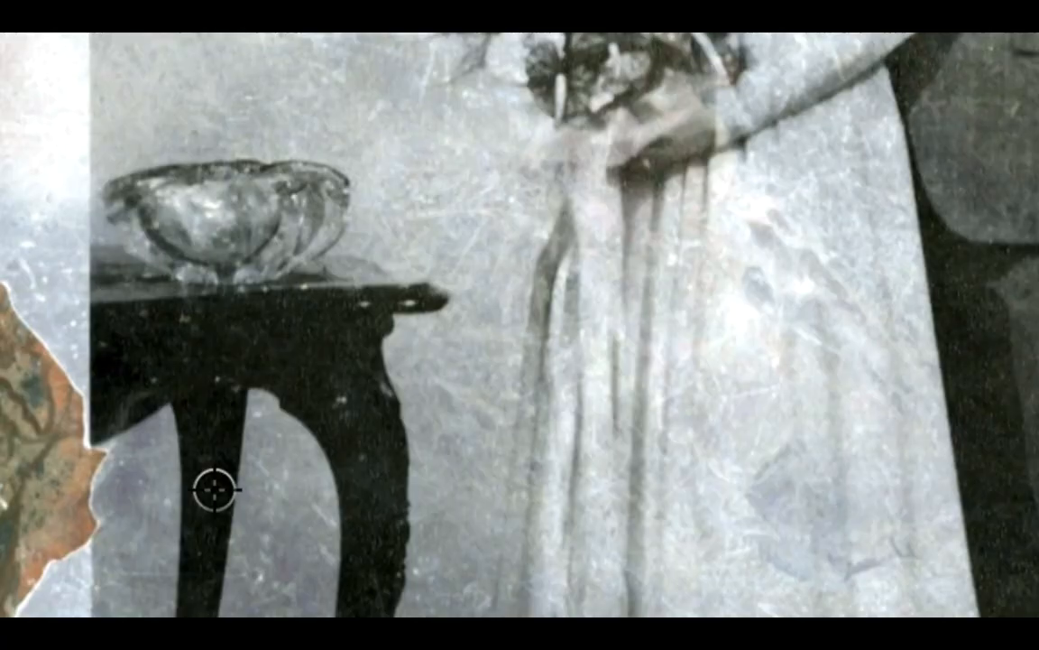
pyautogui.click(214, 487)
pyautogui.hotkey('ctrl', 'z')
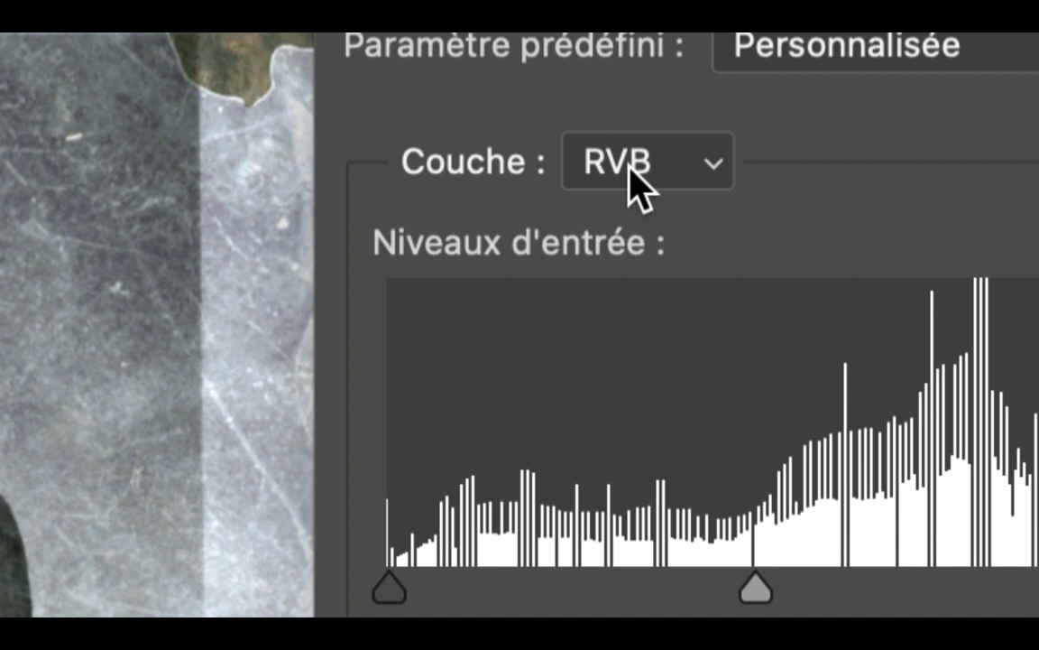
# Step: Examine the histogram and input levels of the Rouge, Vert and Bleu channels against the combined RVB histogram
pyautogui.click(636, 176)
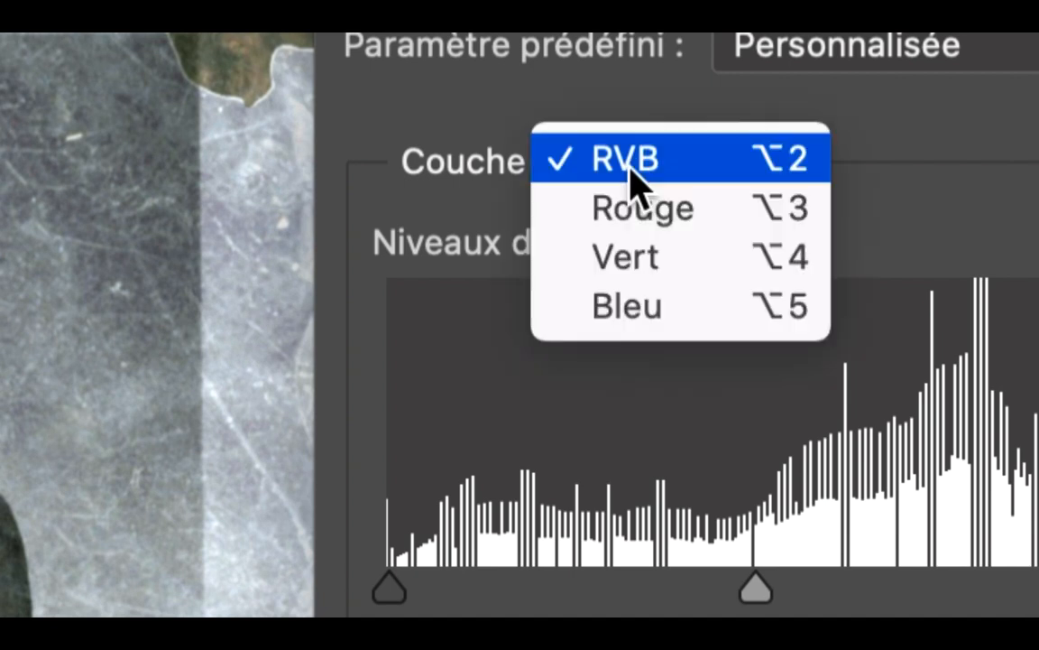
pyautogui.click(644, 210)
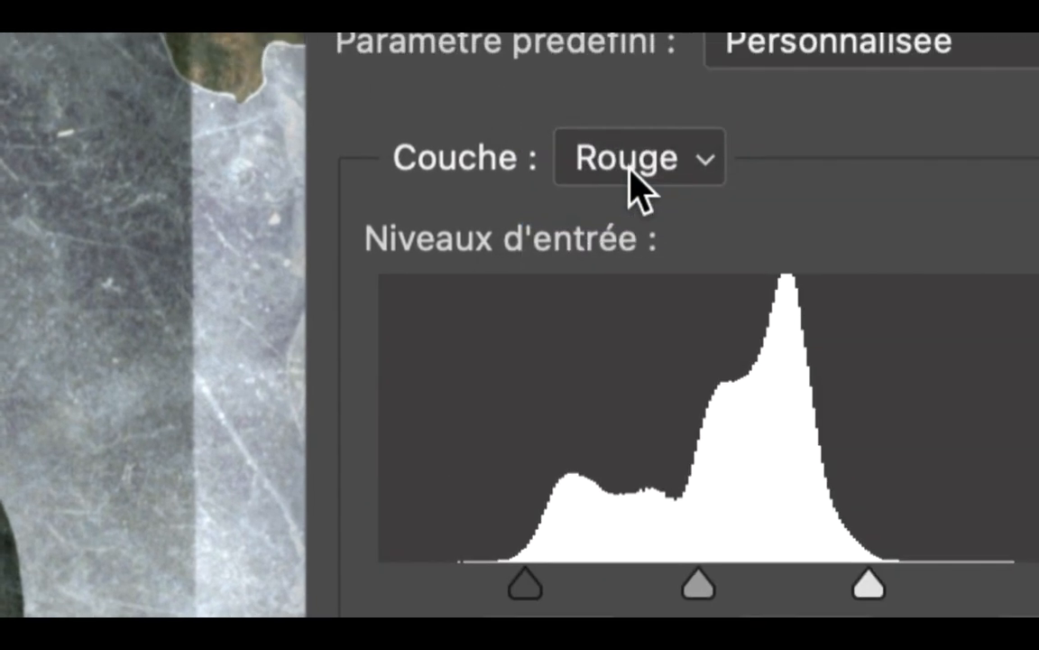
pyautogui.click(633, 172)
pyautogui.click(634, 177)
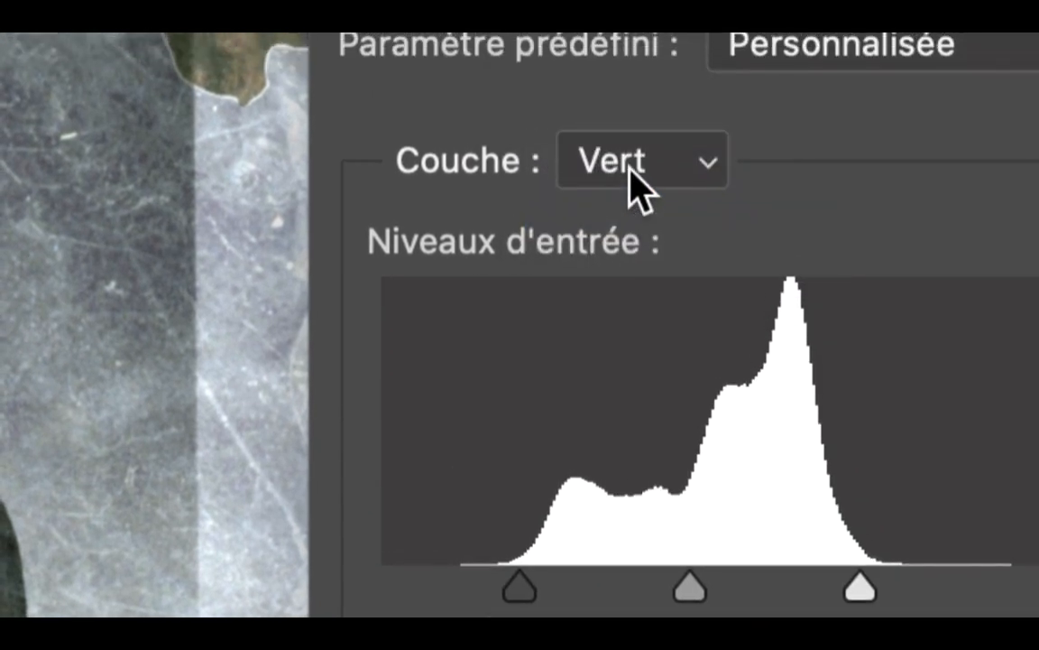
pyautogui.click(632, 172)
pyautogui.click(632, 65)
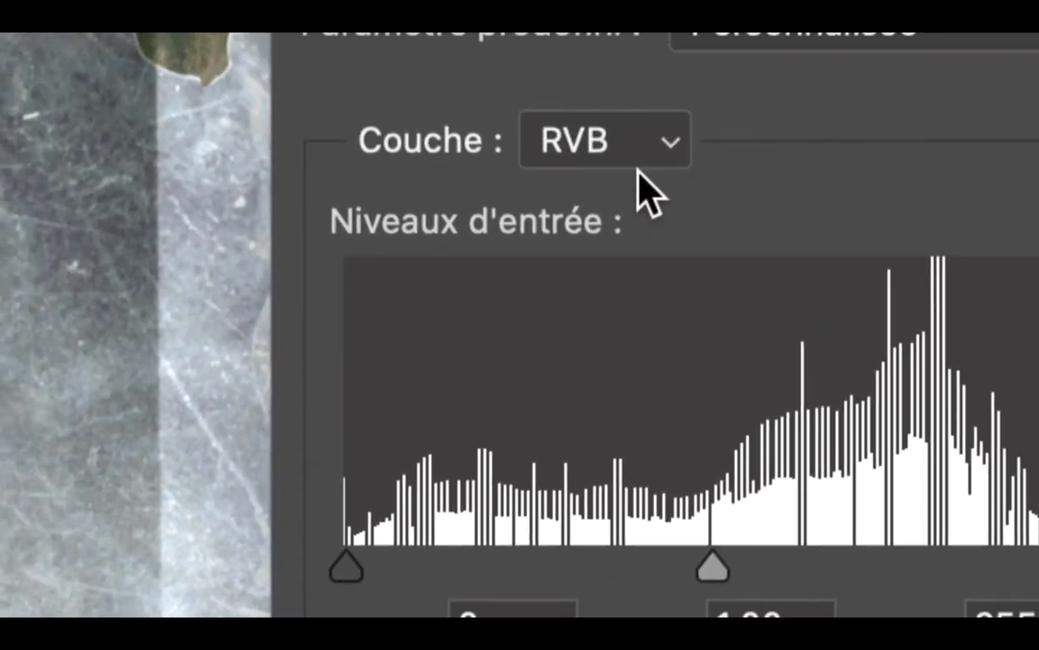
pyautogui.click(639, 164)
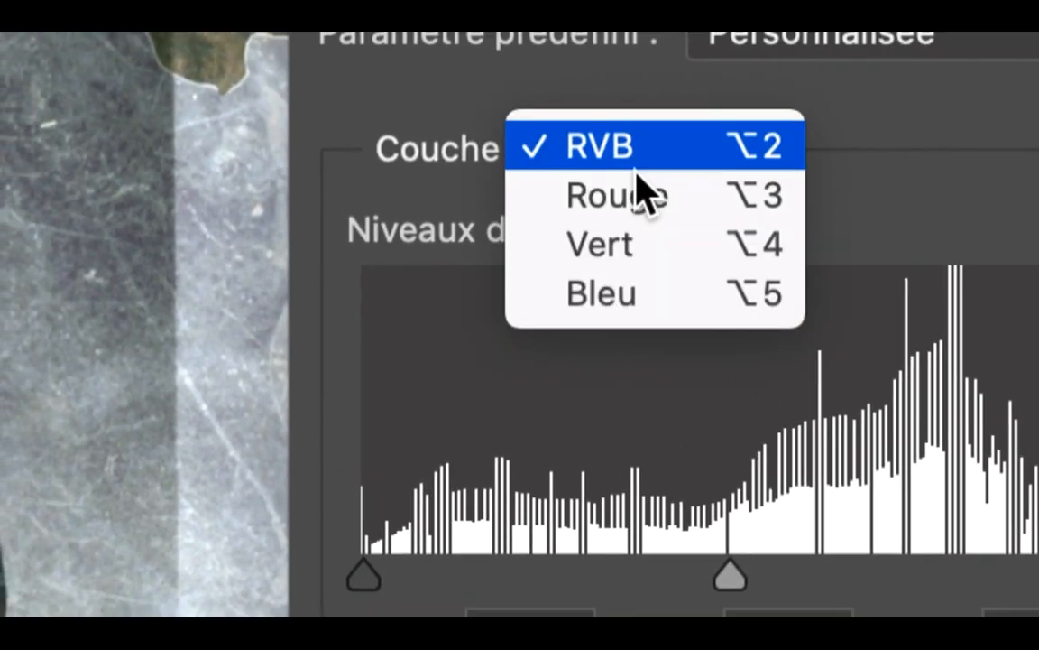
pyautogui.click(639, 178)
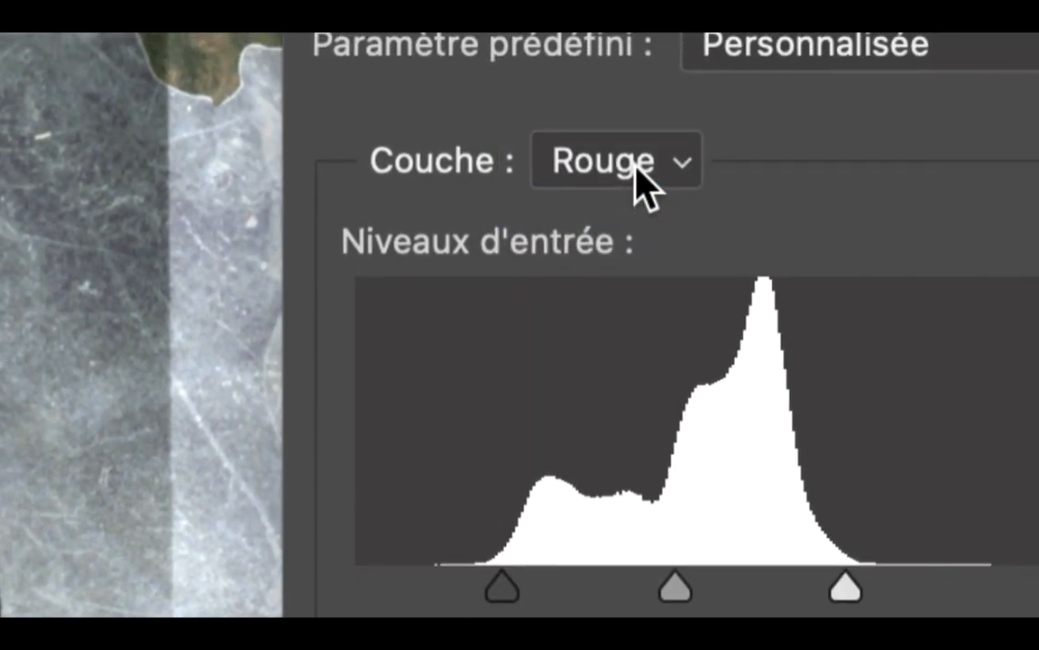
pyautogui.click(636, 135)
pyautogui.click(642, 194)
pyautogui.click(637, 167)
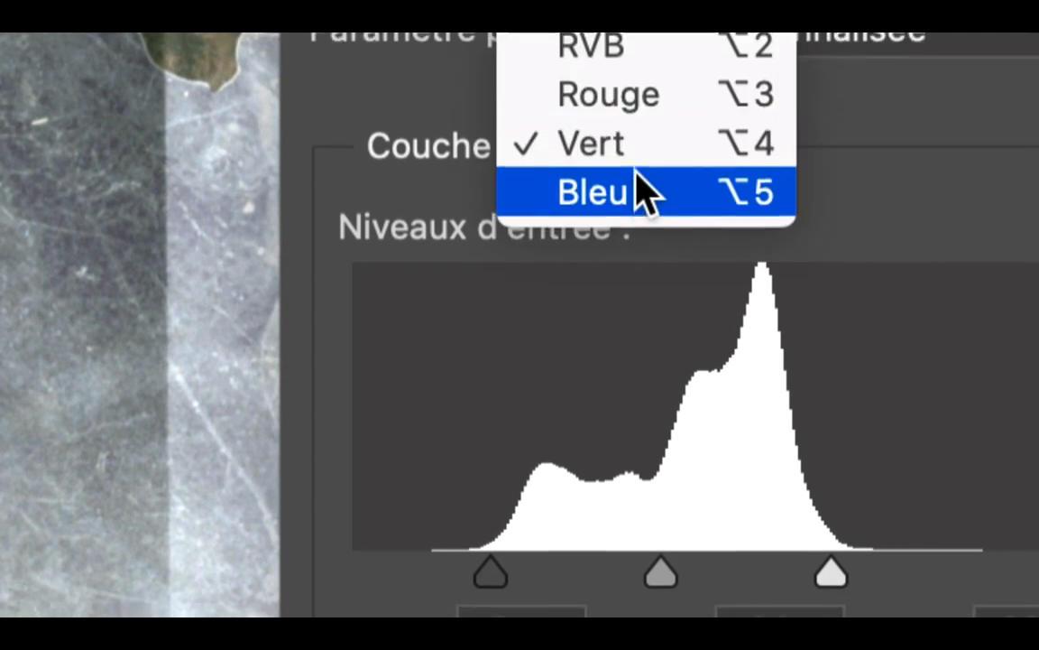
pyautogui.click(637, 192)
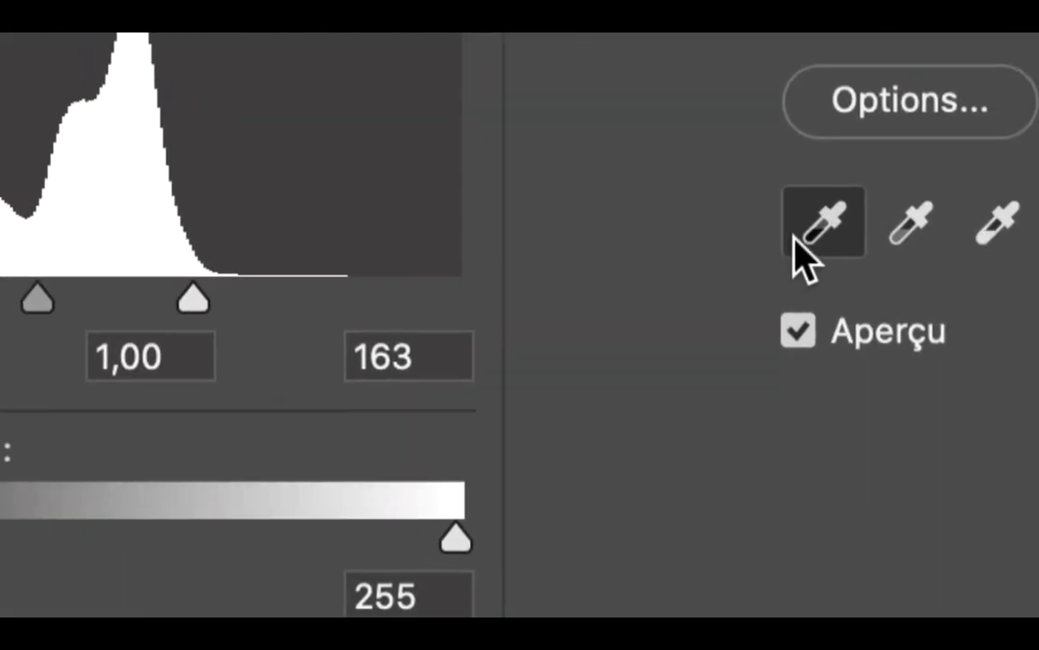
# Step: Check the target colours of the black and white eyedroppers without changing them, and apply the Niveaux adjustment
pyautogui.doubleClick(797, 237)
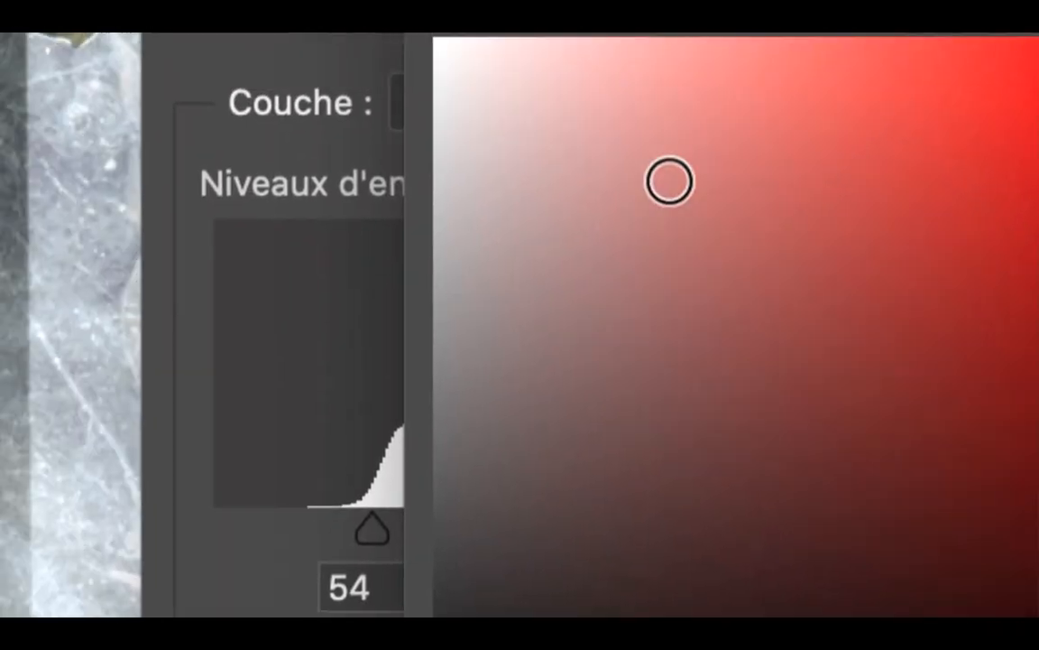
pyautogui.click(493, 146)
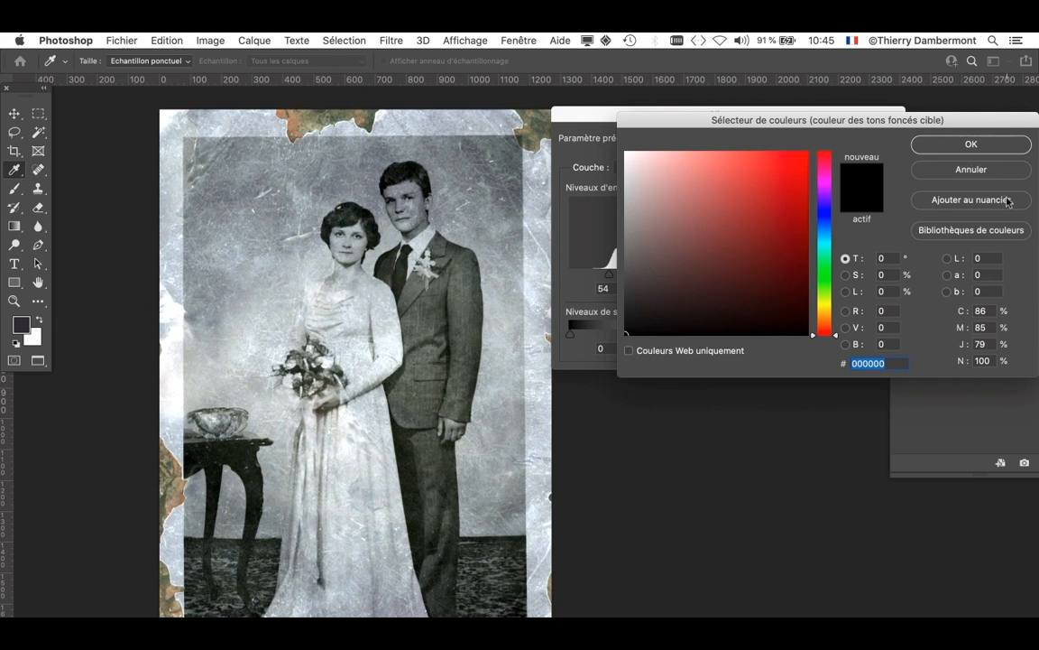
pyautogui.click(1006, 170)
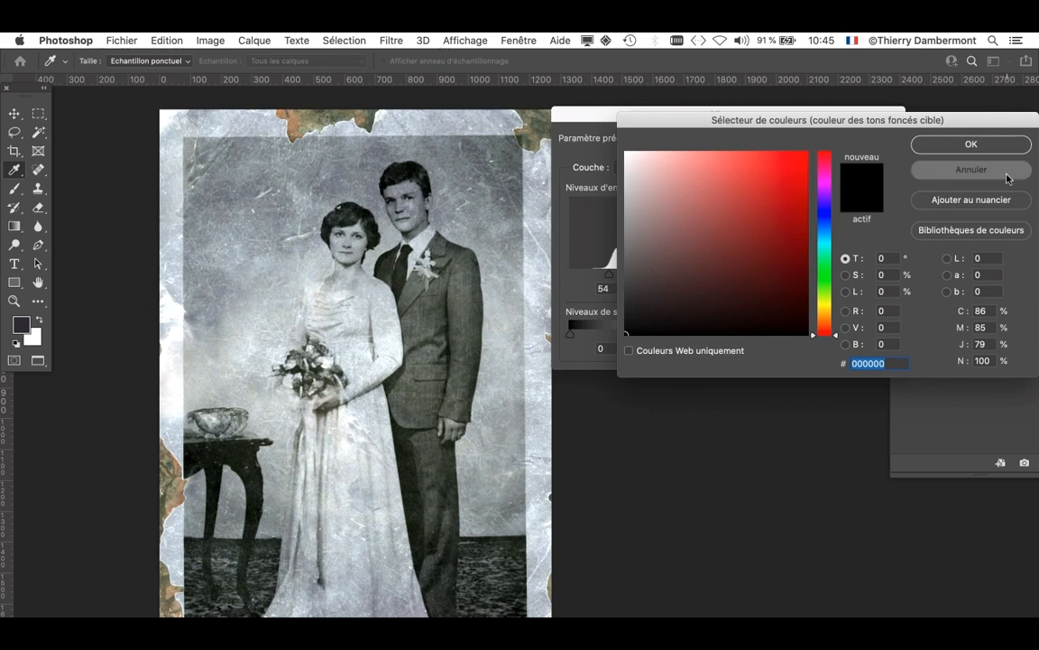
pyautogui.doubleClick(890, 258)
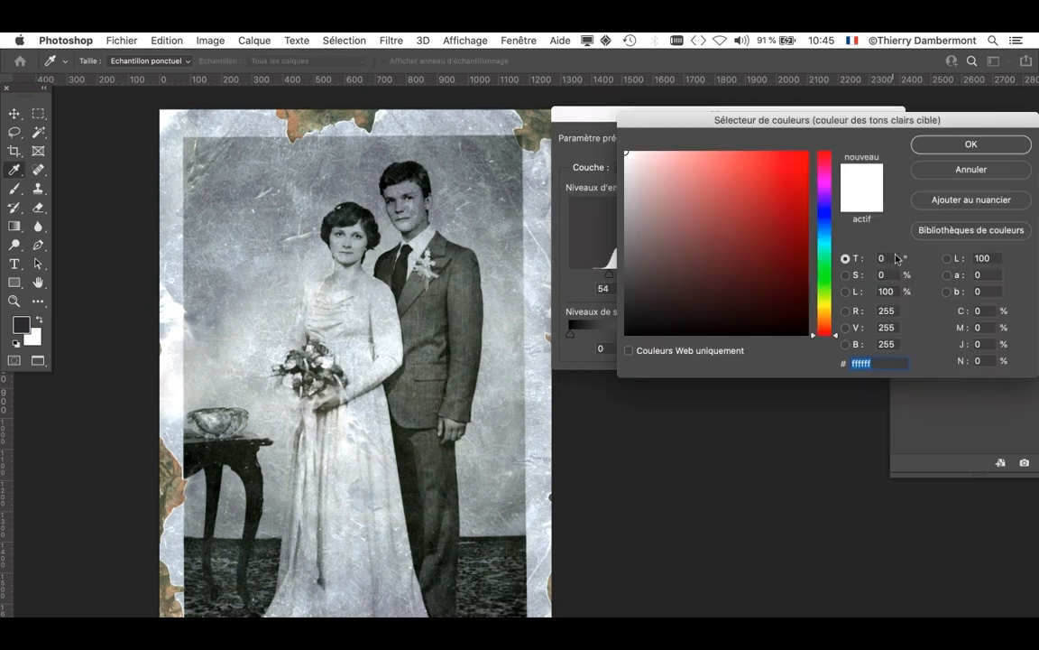
pyautogui.click(963, 170)
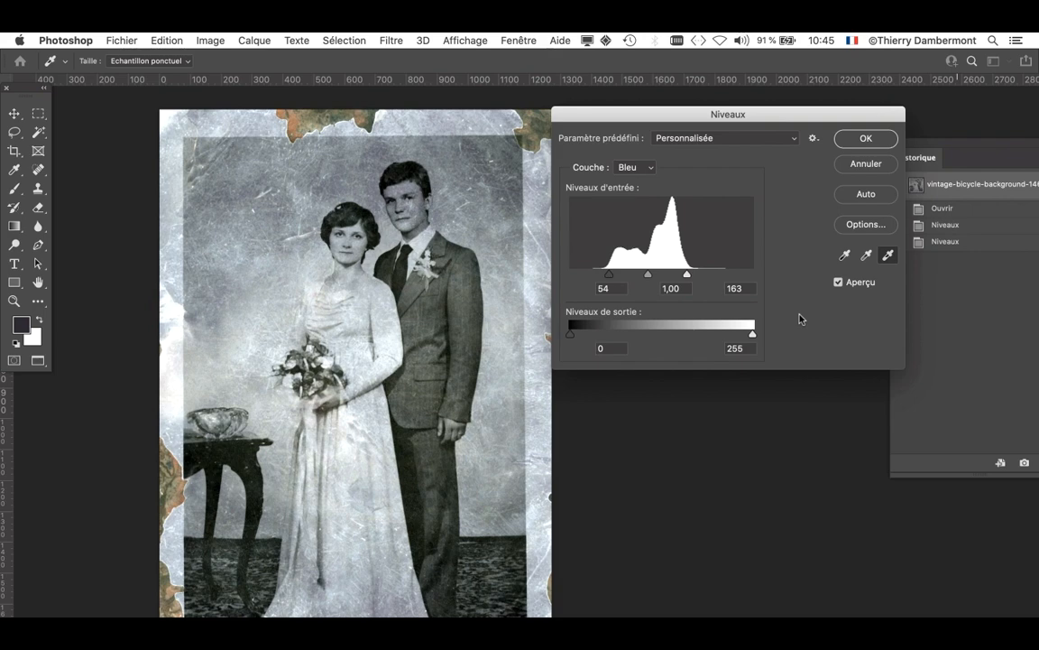
pyautogui.click(872, 141)
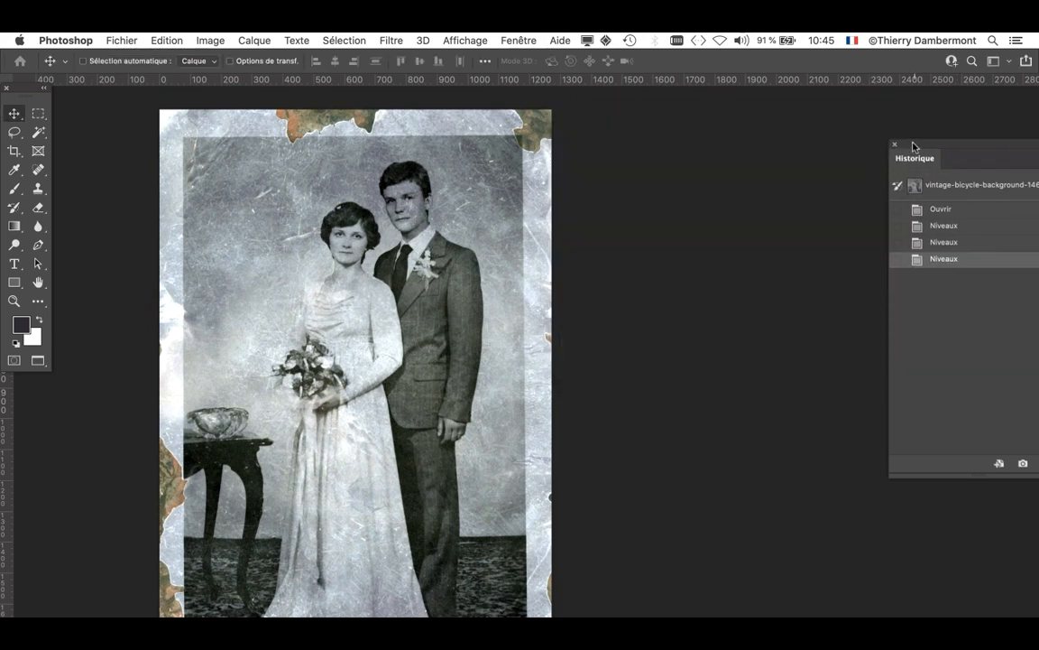
# Step: Compare the couple's faces in the original snapshot with the second and third Niveaux history states
pyautogui.moveTo(911, 145); pyautogui.dragTo(627, 147)
pyautogui.click(640, 185)
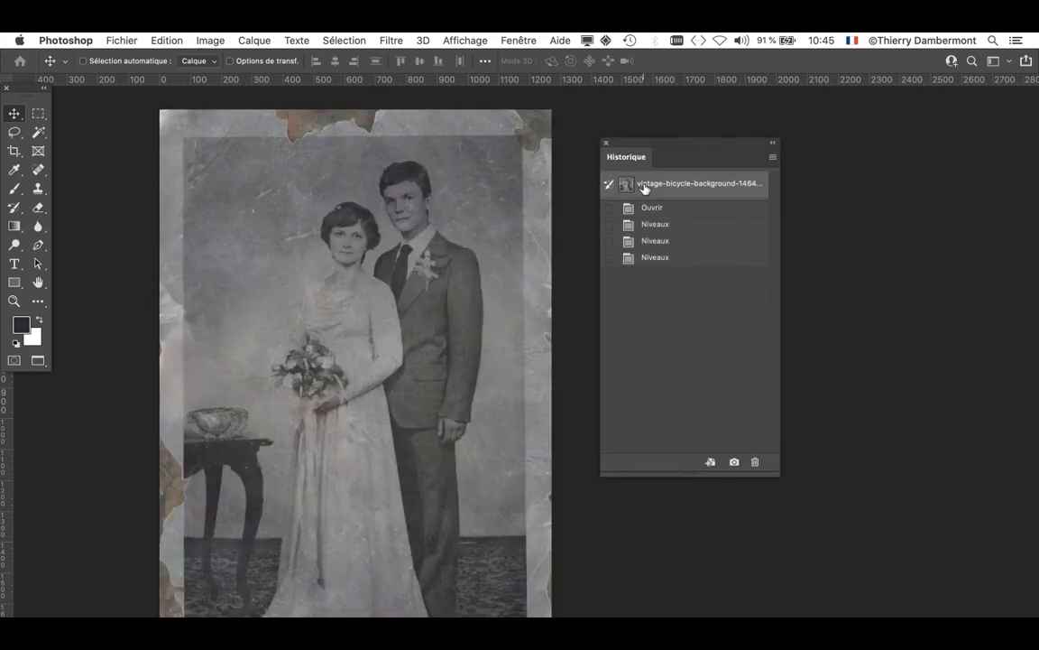
pyautogui.keyDown('alt'); pyautogui.scroll(5, 361, 224); pyautogui.keyUp('alt')
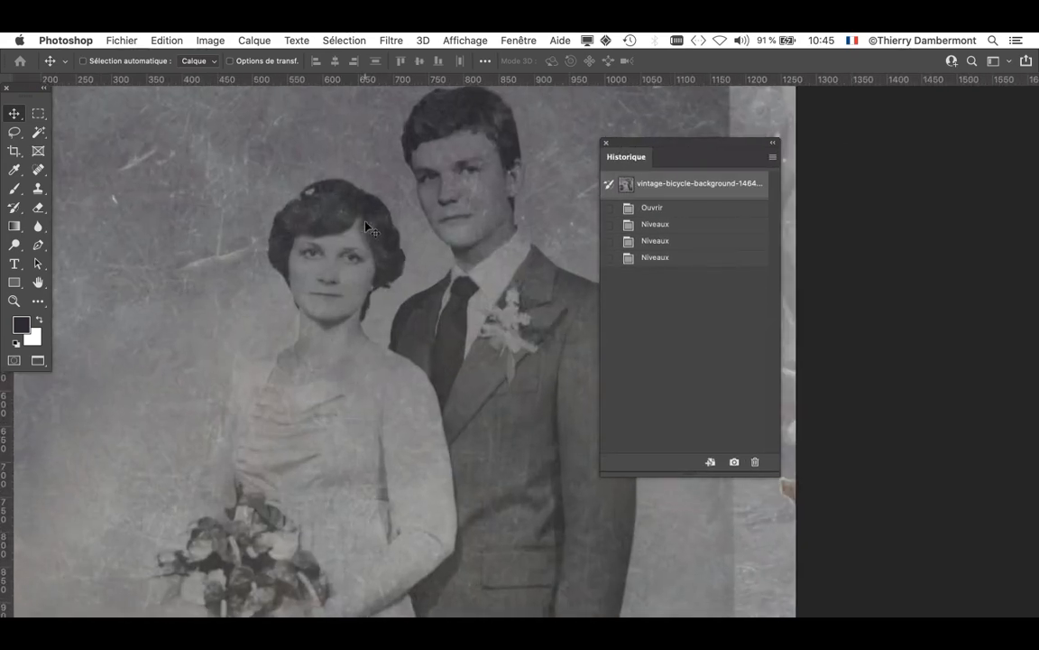
pyautogui.keyDown('alt'); pyautogui.scroll(4, 388, 302); pyautogui.keyUp('alt')
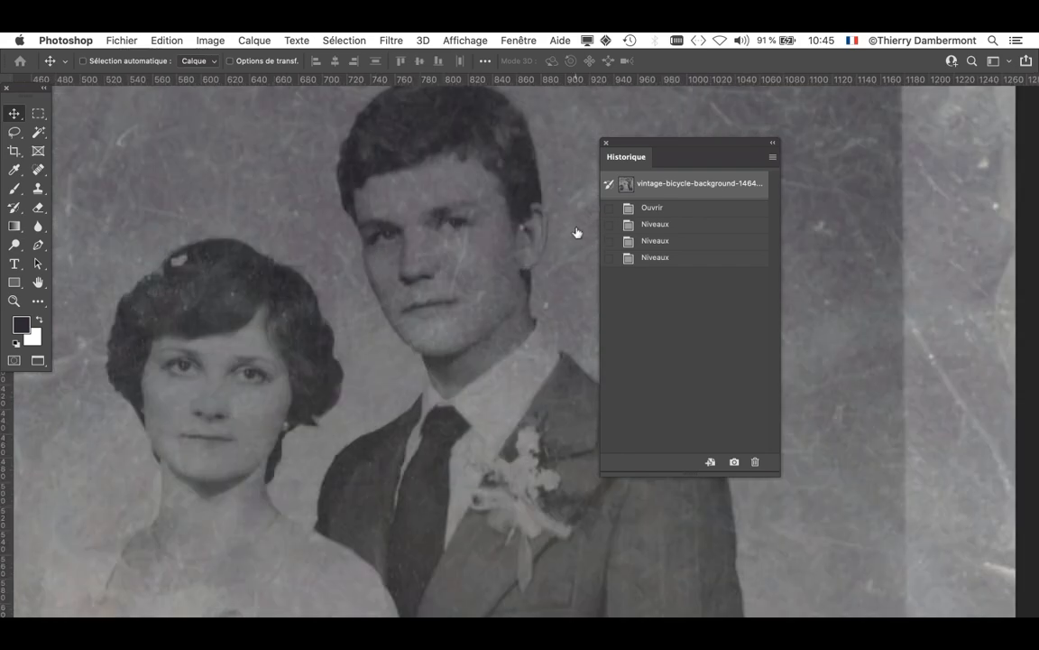
pyautogui.click(655, 242)
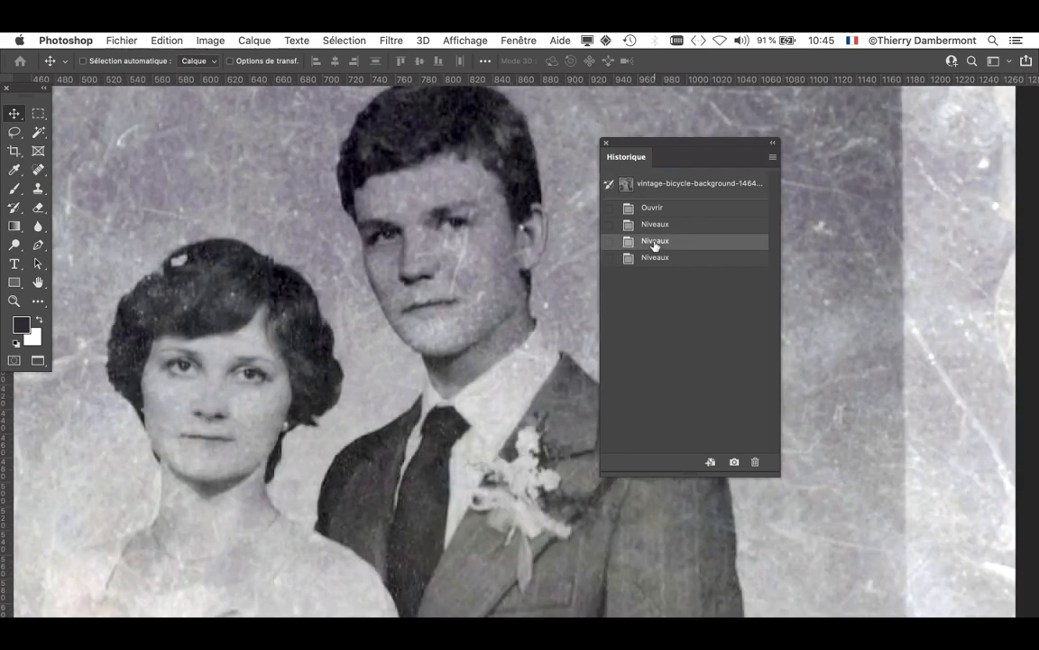
pyautogui.click(654, 258)
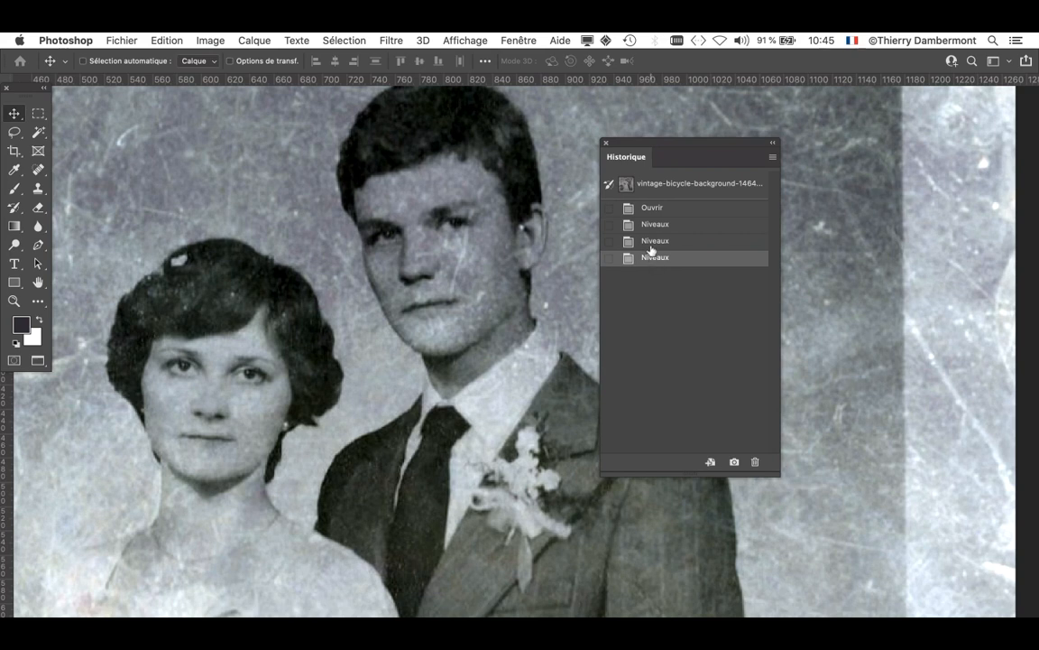
# Step: Alternate between the last two Niveaux history states, and compare the original snapshot with the final one
pyautogui.click(650, 244)
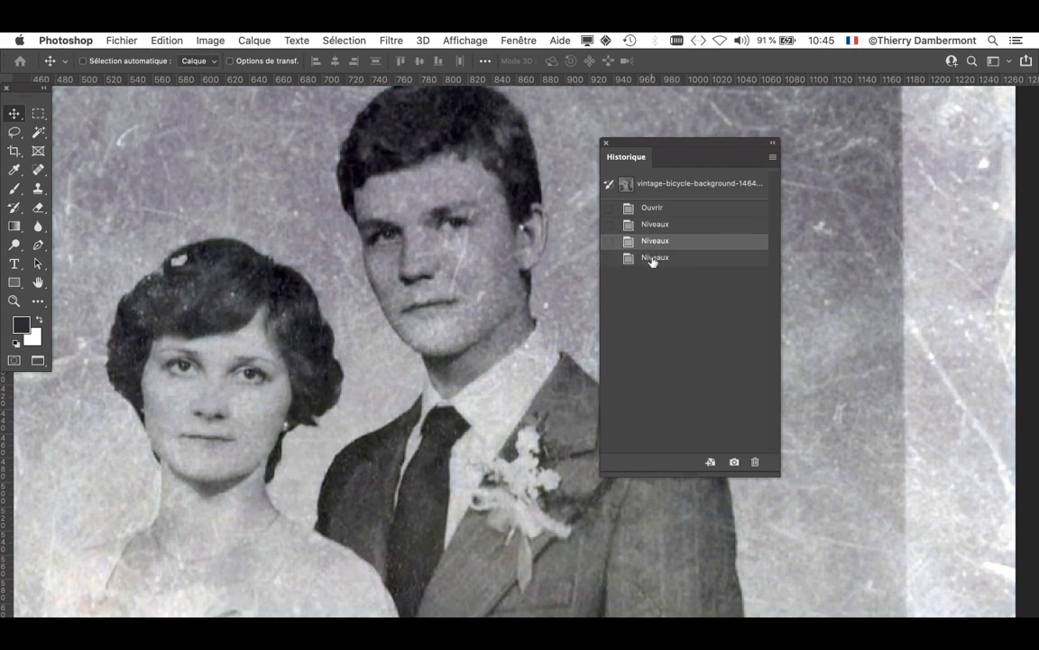
pyautogui.click(653, 259)
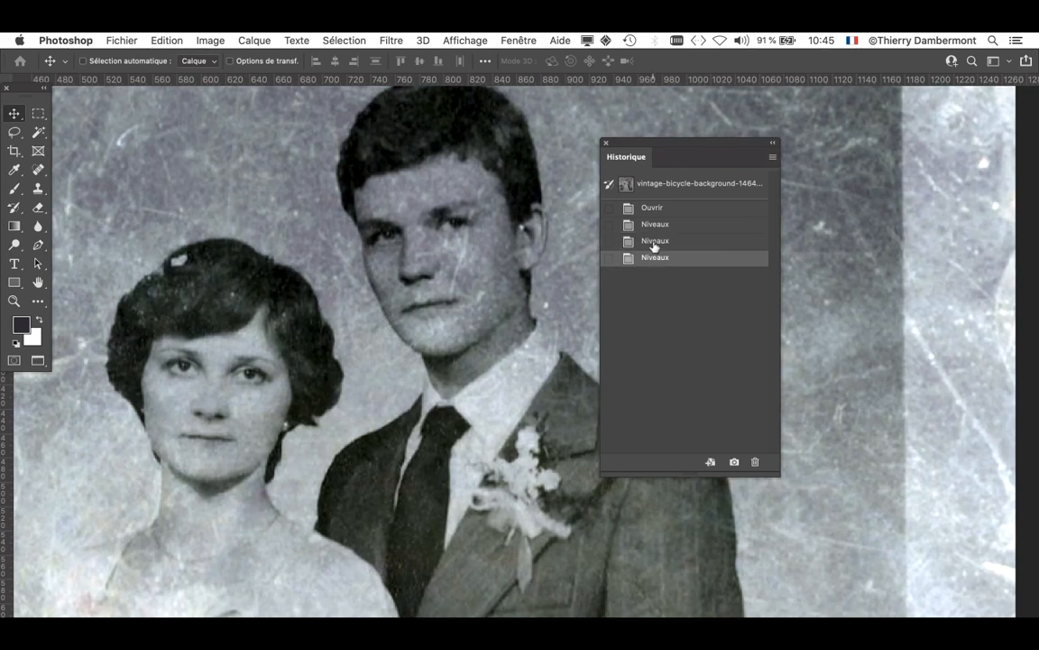
pyautogui.click(654, 244)
pyautogui.click(654, 258)
pyautogui.click(656, 244)
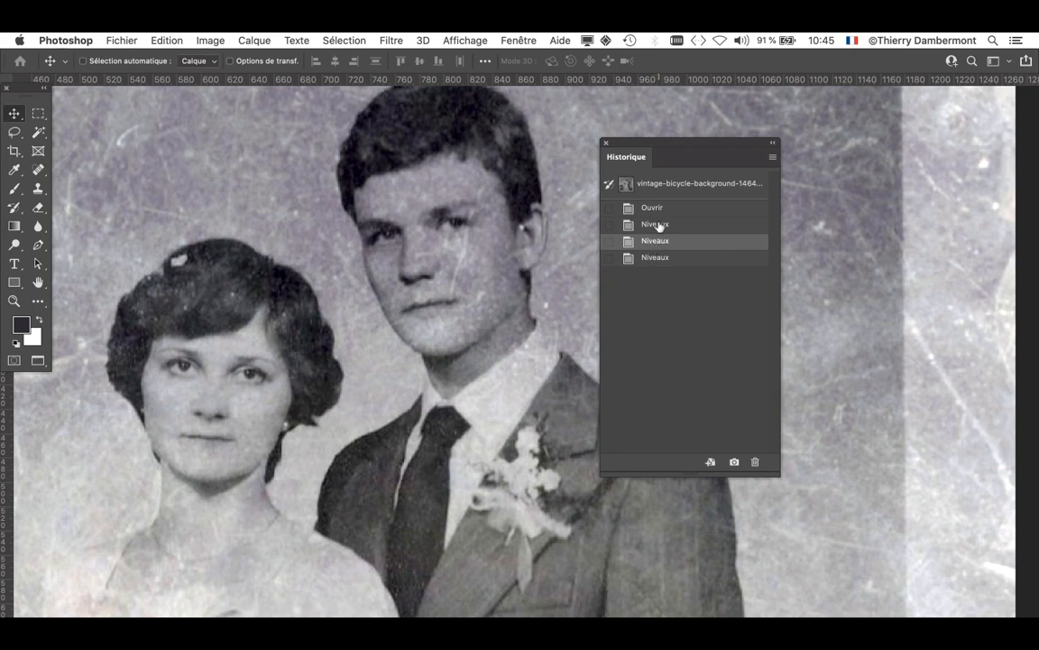
pyautogui.click(658, 189)
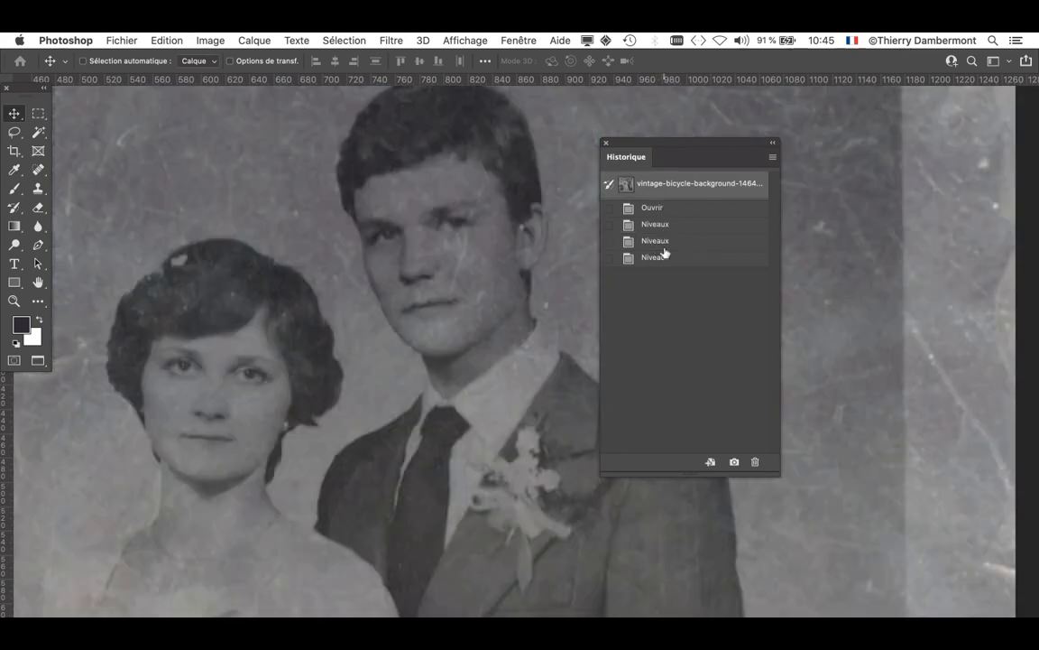
pyautogui.click(654, 257)
# Step: Reopen Niveaux on the original snapshot, try Auto, and check the automatic colour correction options without keeping any change
pyautogui.click(657, 185)
pyautogui.moveTo(632, 142); pyautogui.dragTo(957, 389)
pyautogui.click(210, 40)
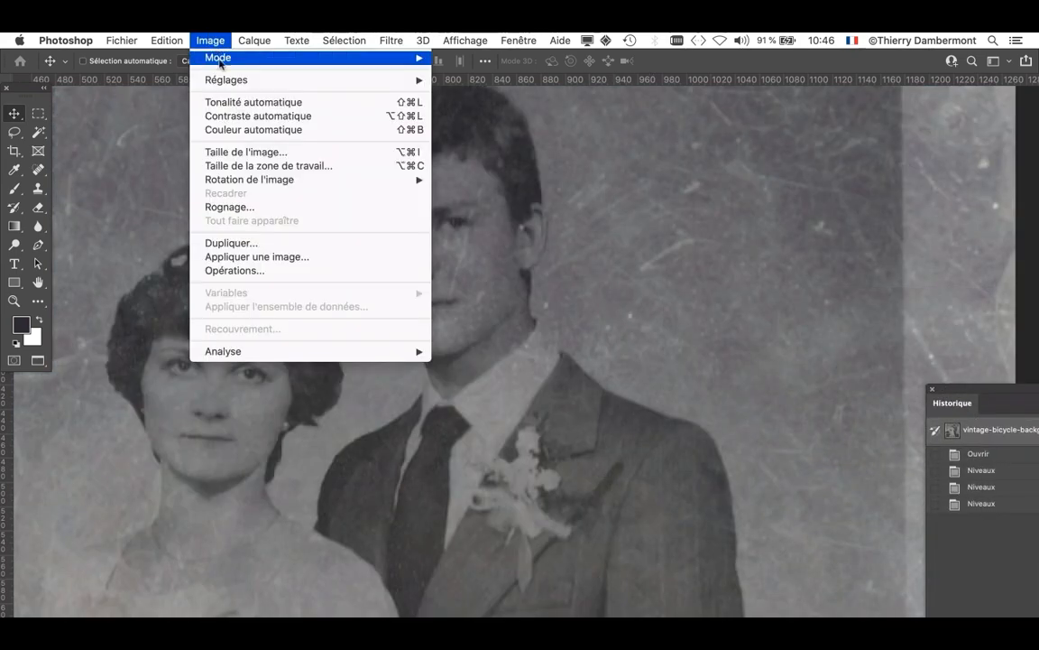
pyautogui.moveTo(327, 83)
pyautogui.click(501, 98)
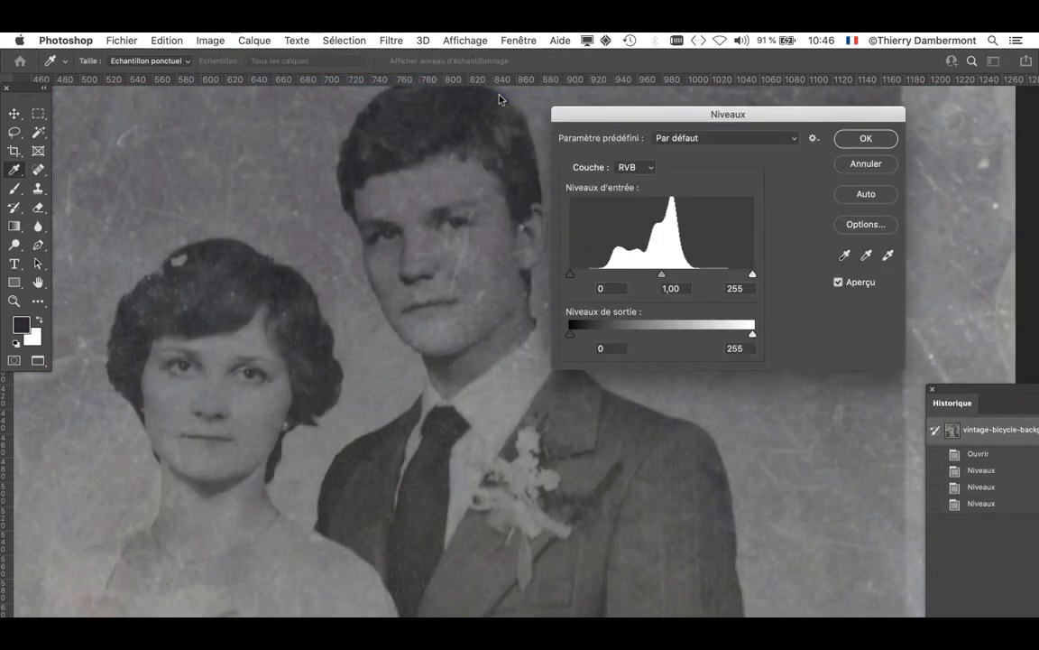
pyautogui.click(864, 200)
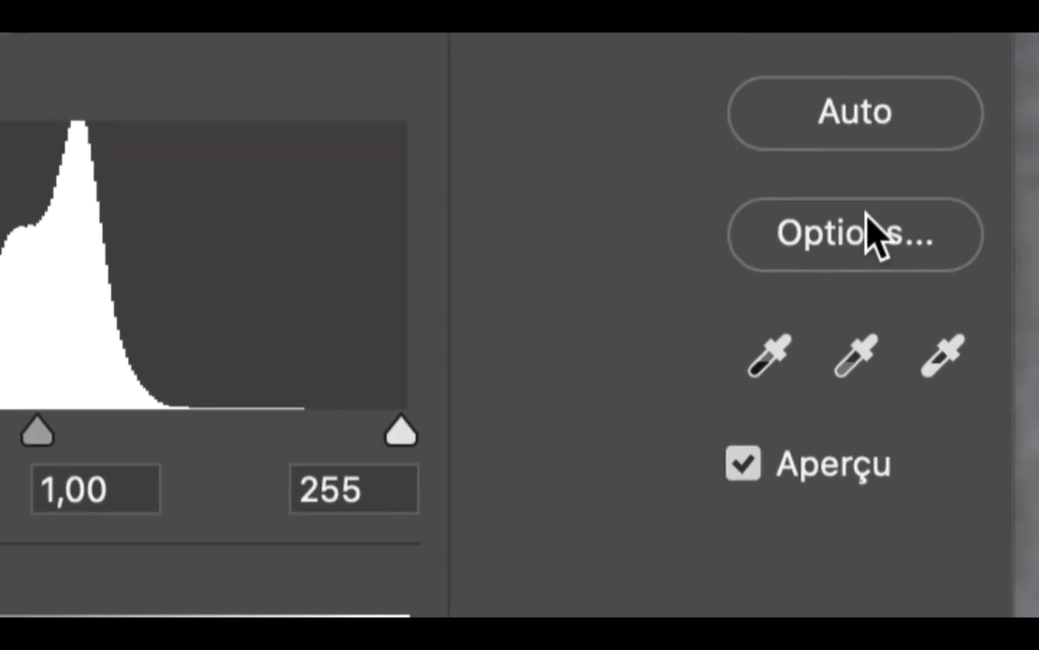
pyautogui.click(879, 287)
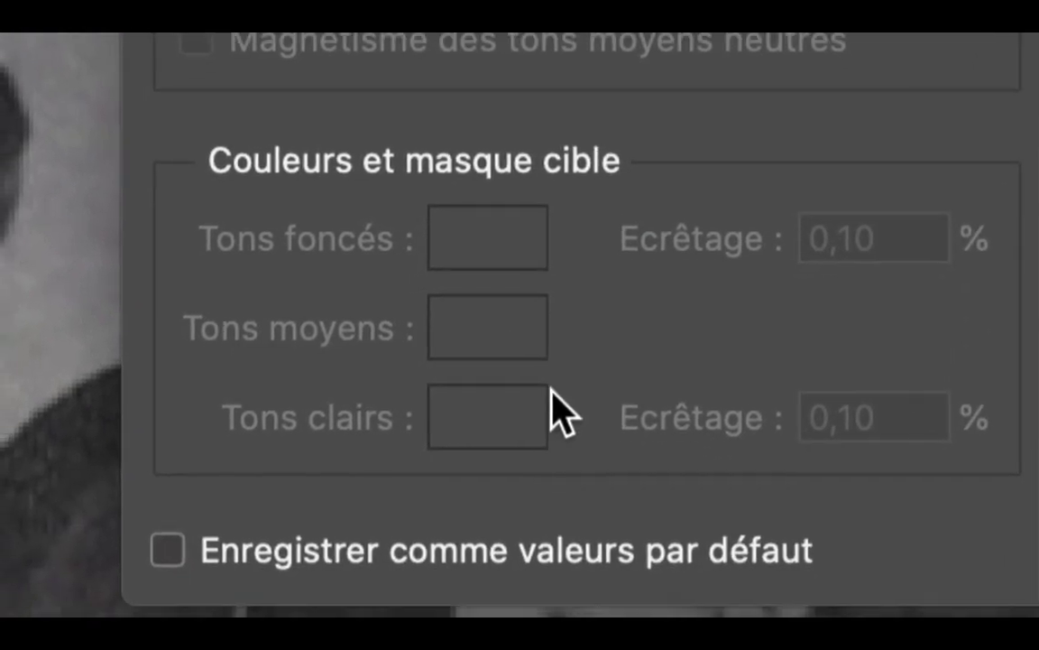
pyautogui.press('alt')
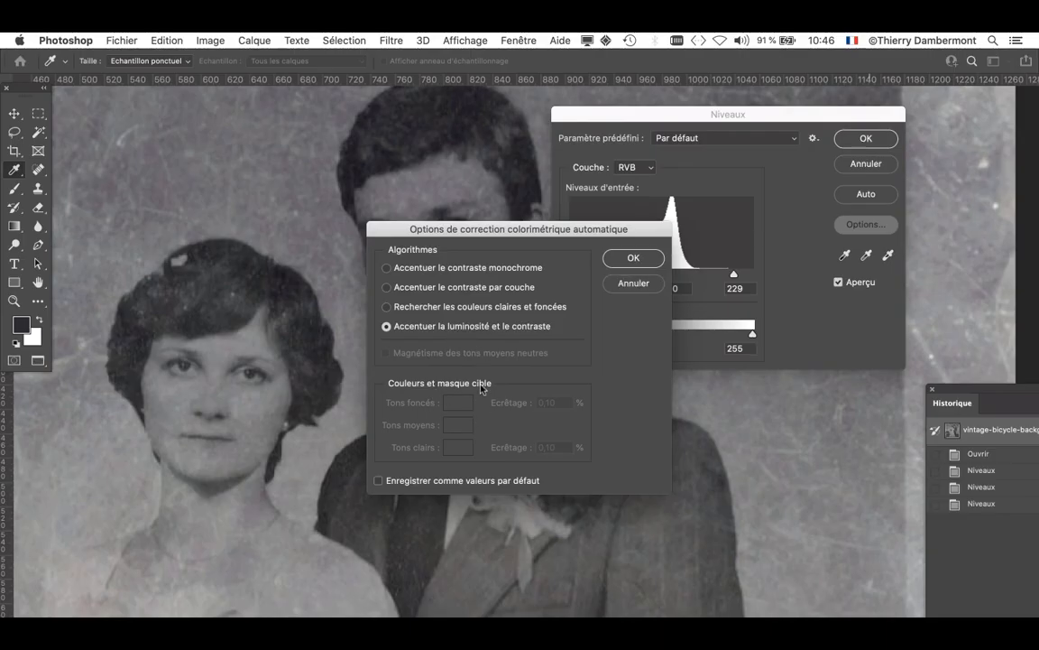
pyautogui.click(630, 287)
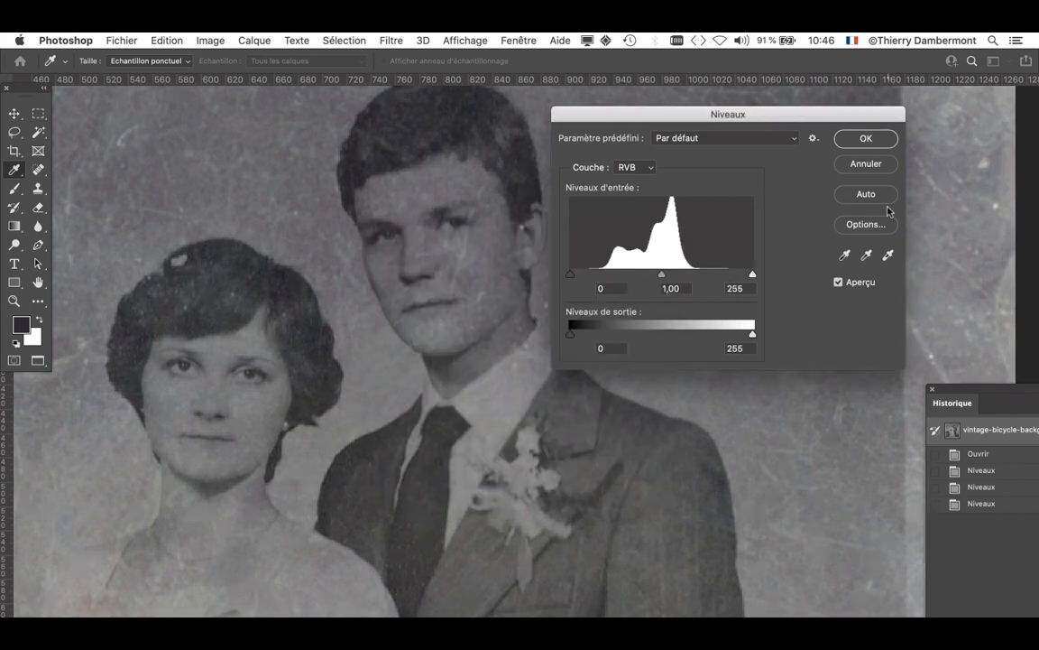
# Step: Apply the Auto correction in Niveaux to the couple's photo, confirm it, and undo the adjustment
pyautogui.click(884, 202)
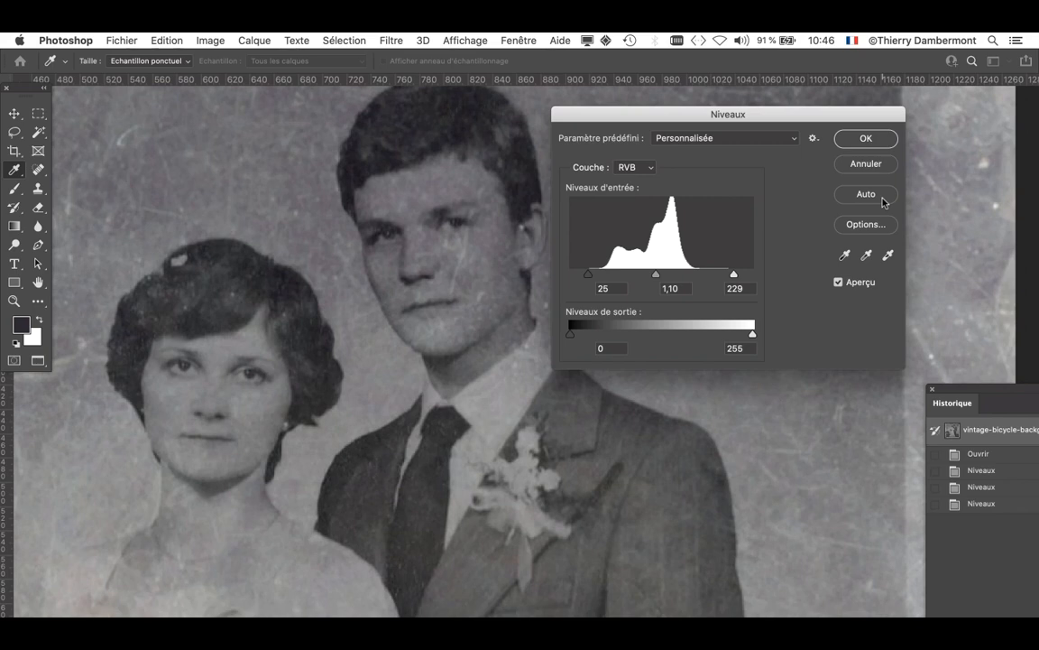
pyautogui.moveTo(860, 115); pyautogui.dragTo(494, 494)
pyautogui.moveTo(970, 395); pyautogui.dragTo(660, 155)
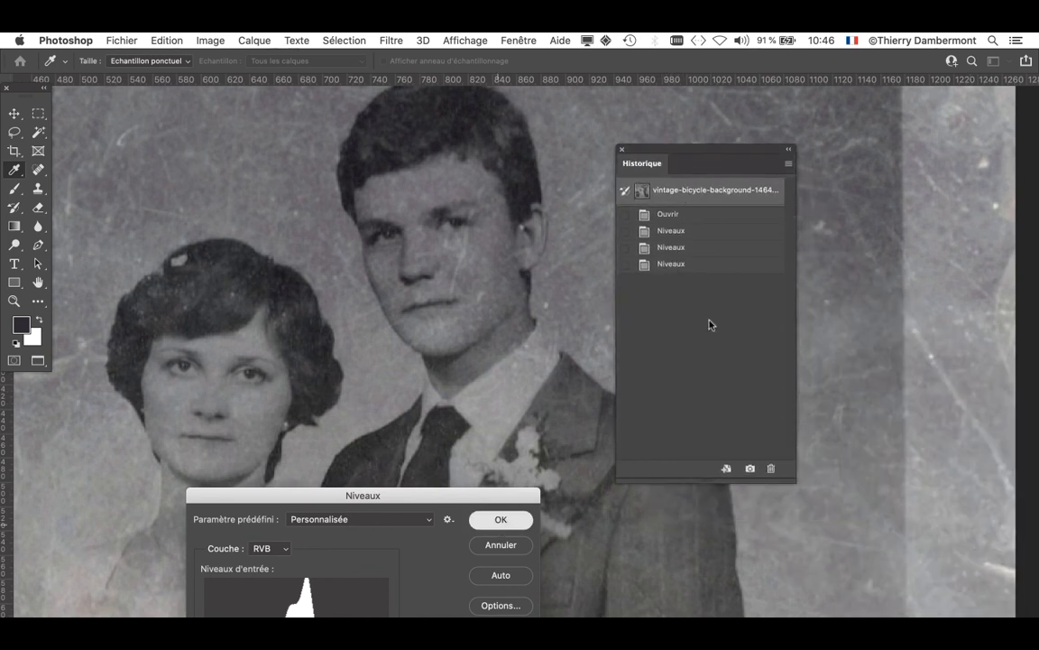
pyautogui.press('Return')
pyautogui.press('v')
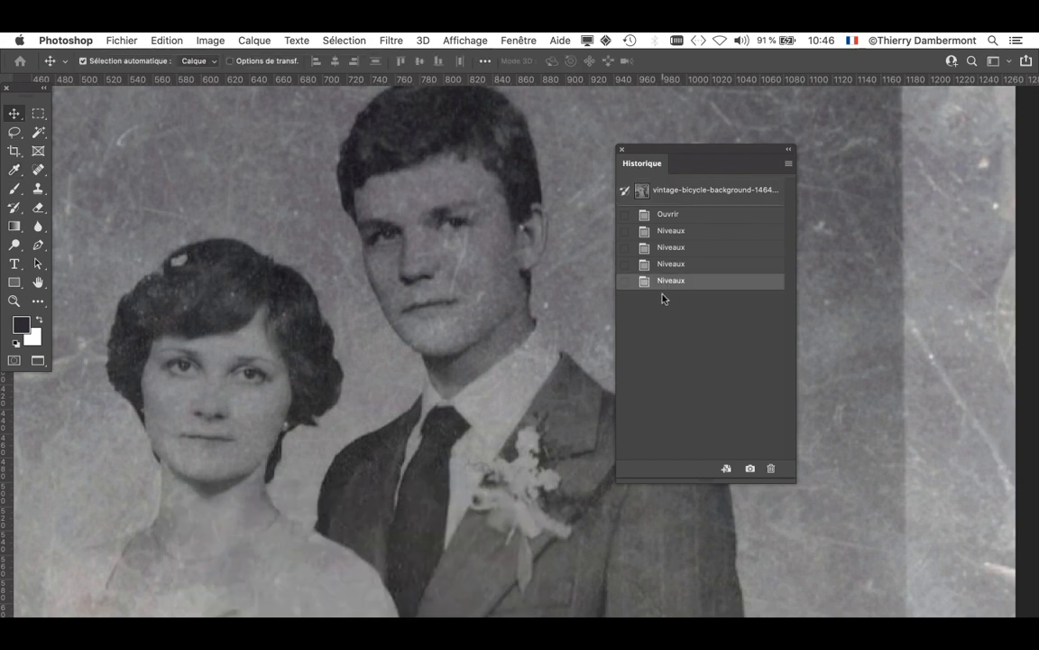
pyautogui.press('super+z')
# Step: Reopen Niveaux on the couple's original photo and calculate the Auto correction again
pyautogui.click(211, 41)
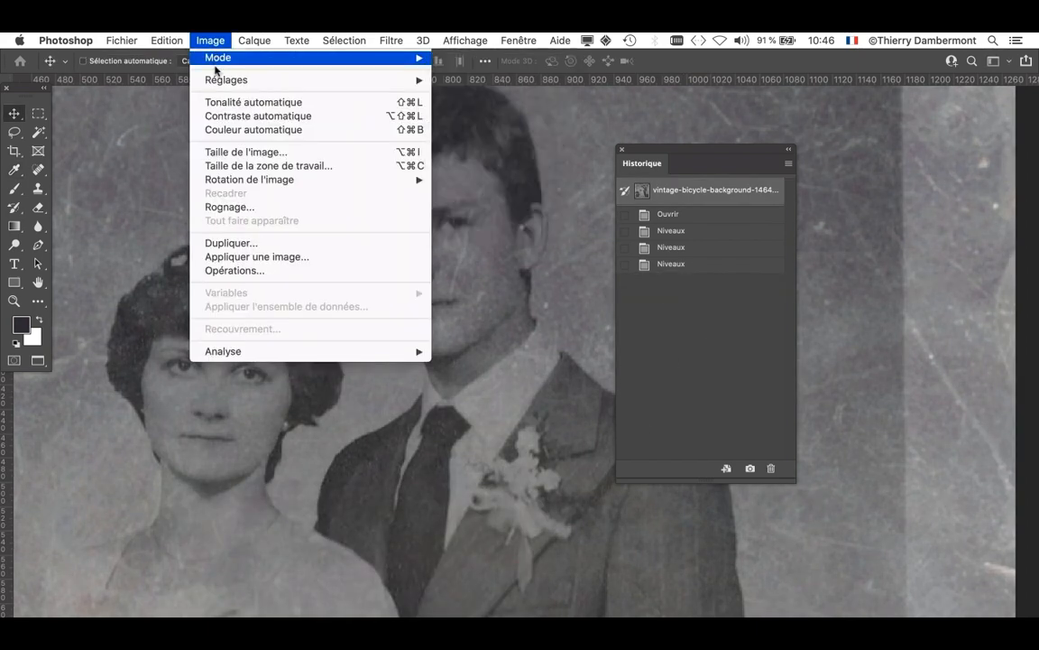
pyautogui.moveTo(406, 82)
pyautogui.click(516, 95)
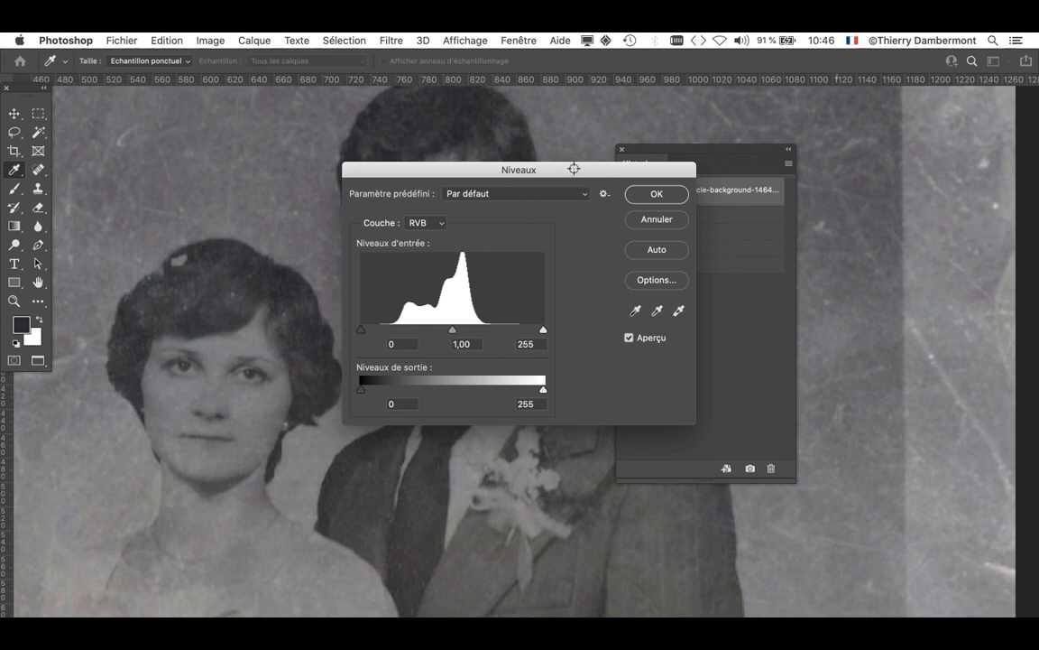
pyautogui.moveTo(573, 170); pyautogui.dragTo(873, 123)
pyautogui.click(961, 206)
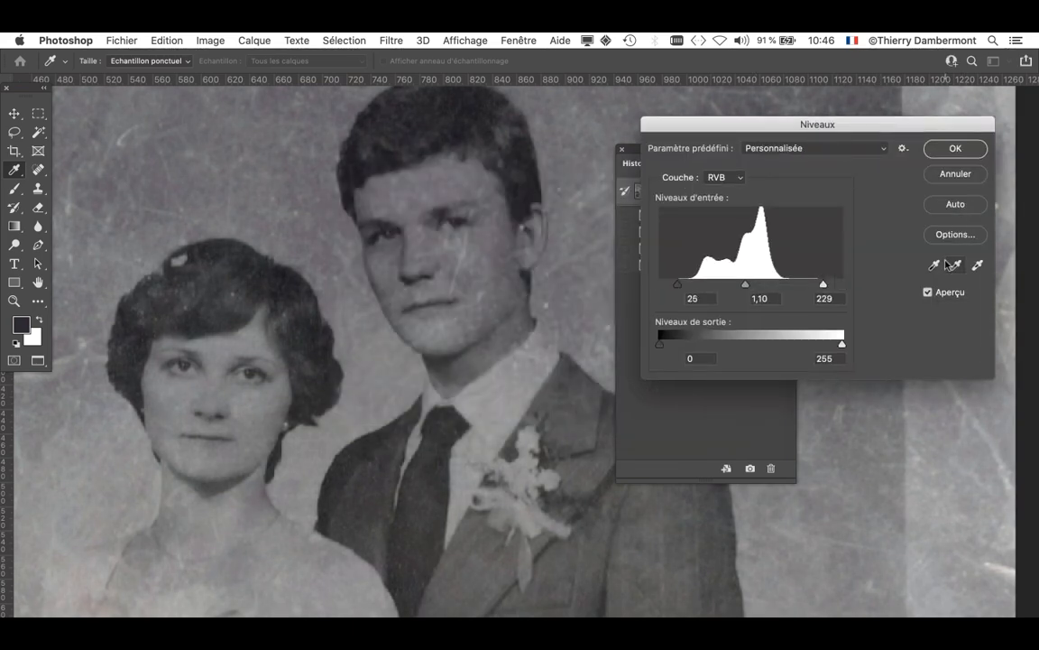
# Step: Compare the couple's photo with and without the Auto correction using the Niveaux preview, and cancel the adjustment
pyautogui.click(928, 292)
pyautogui.click(928, 292)
pyautogui.click(929, 292)
pyautogui.click(928, 293)
pyautogui.click(929, 293)
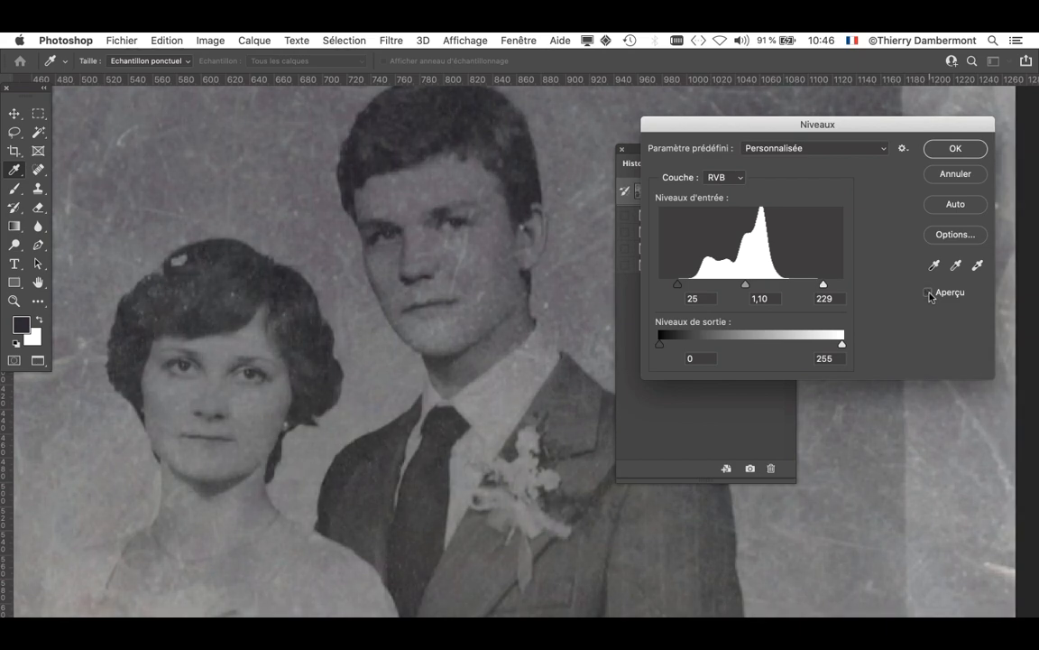
pyautogui.click(929, 292)
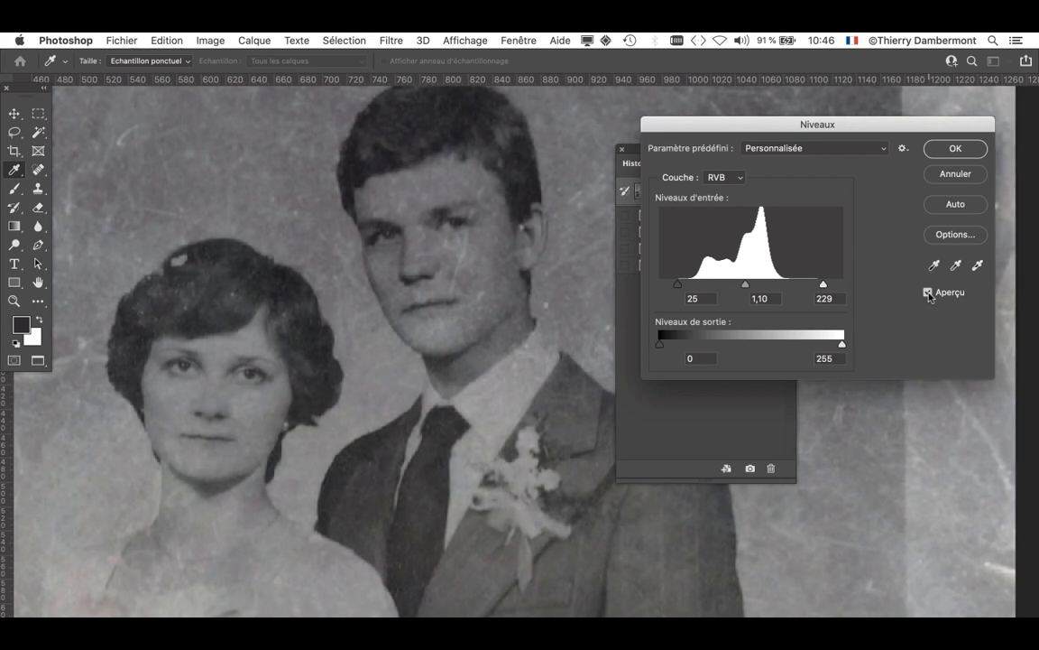
pyautogui.click(929, 293)
pyautogui.click(928, 292)
pyautogui.click(902, 149)
pyautogui.click(997, 408)
pyautogui.click(926, 294)
pyautogui.click(952, 174)
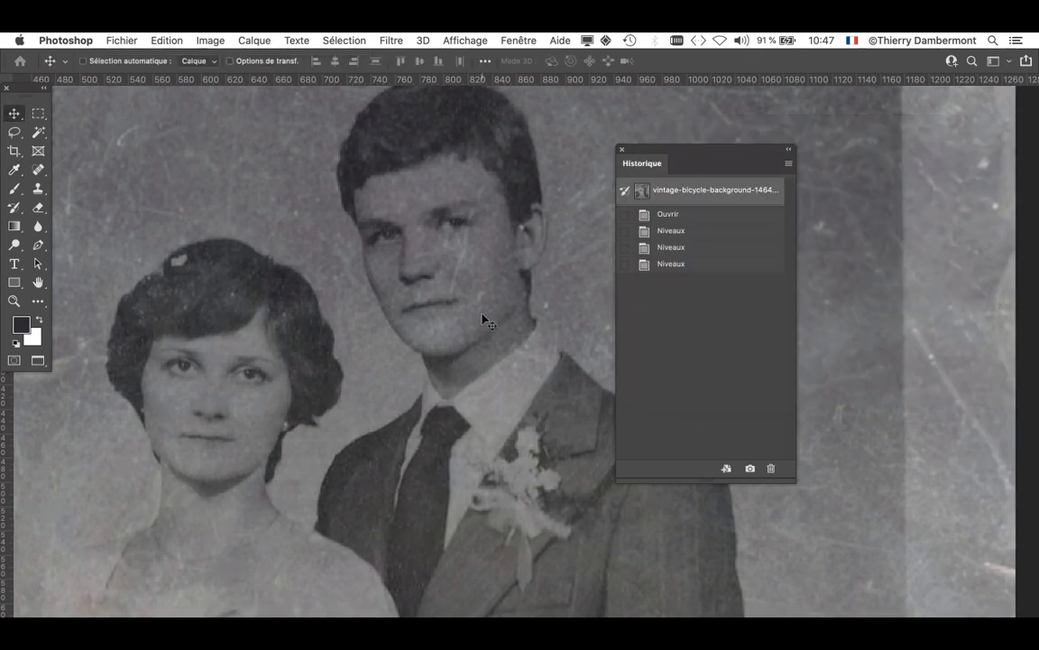
# Step: Close the couple's photo without saving its changes, keeping Photoshop and the chapel photo open
pyautogui.press('super+minus')
pyautogui.press('super+minus')
pyautogui.press('super+minus')
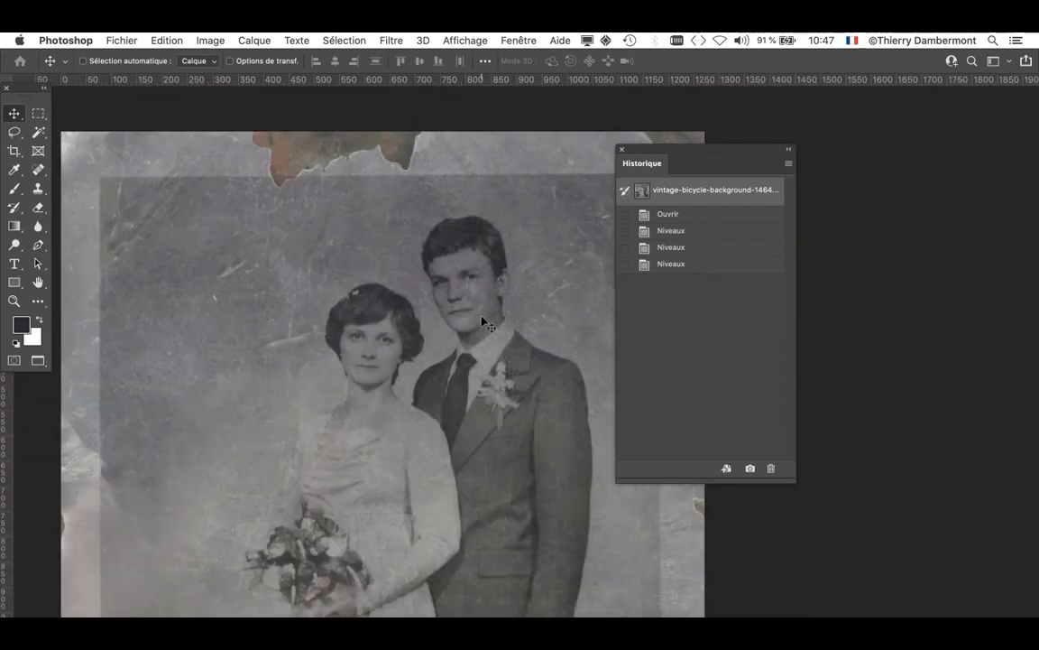
pyautogui.press('super+w')
pyautogui.press('super+d')
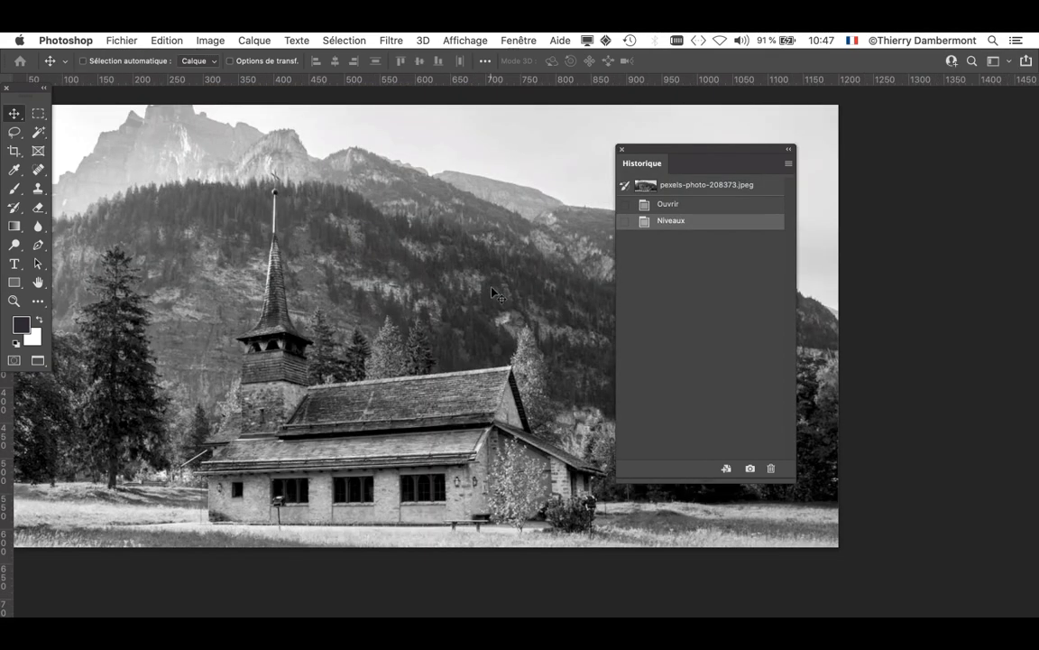
pyautogui.press('super+q')
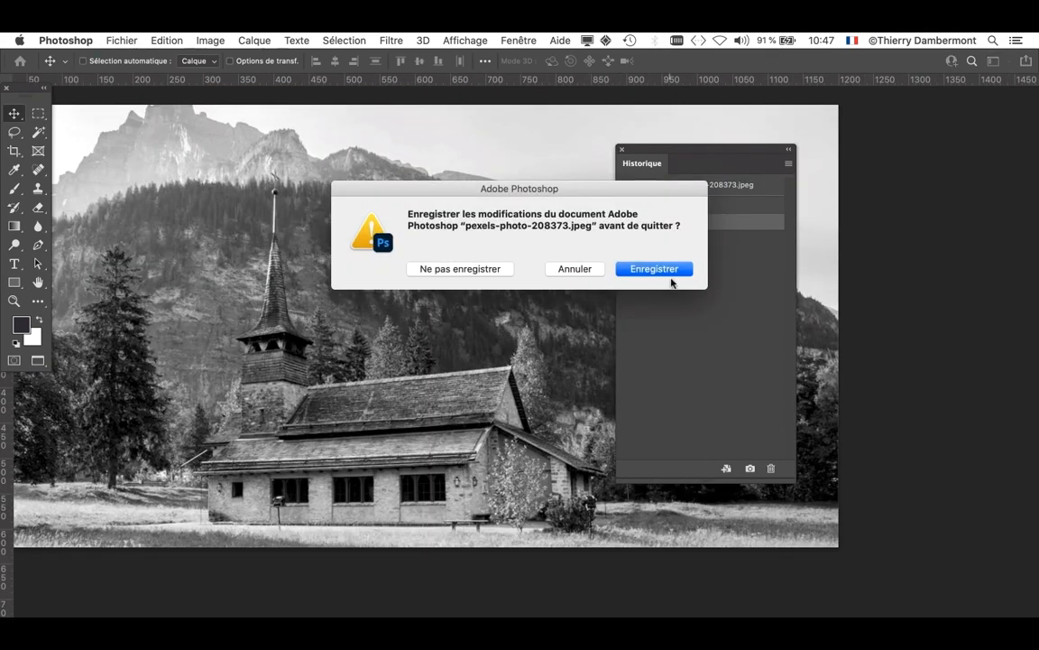
pyautogui.click(593, 268)
# Step: Save the chapel photo on the computer in Photoshop format as pexels-photo-208373.psd, close it, and move the Historique panel clear of the image
pyautogui.click(131, 40)
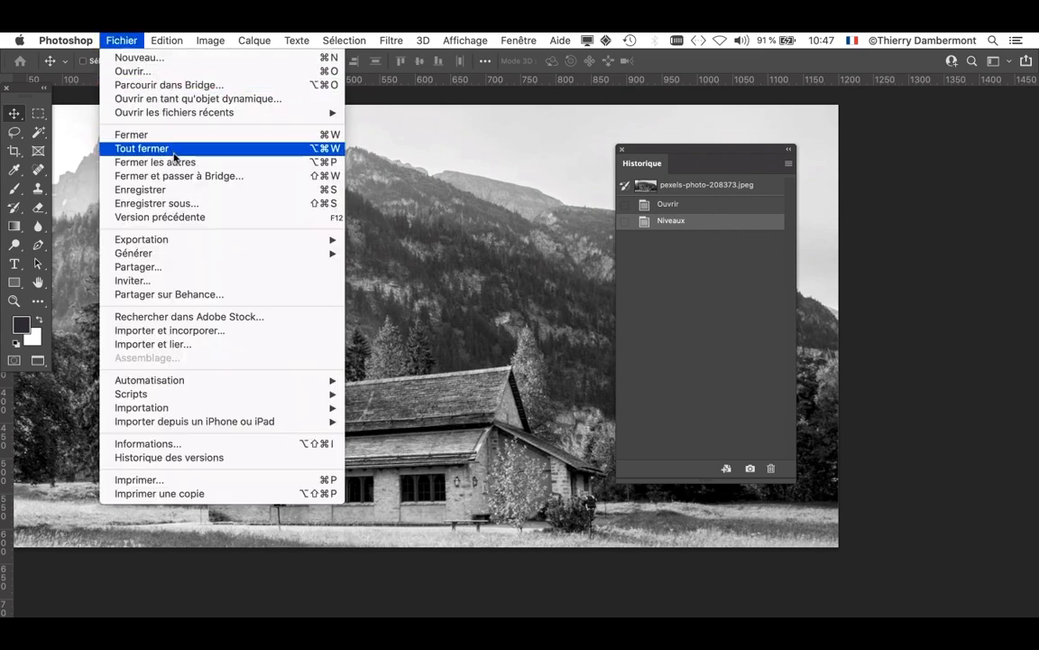
pyautogui.click(174, 203)
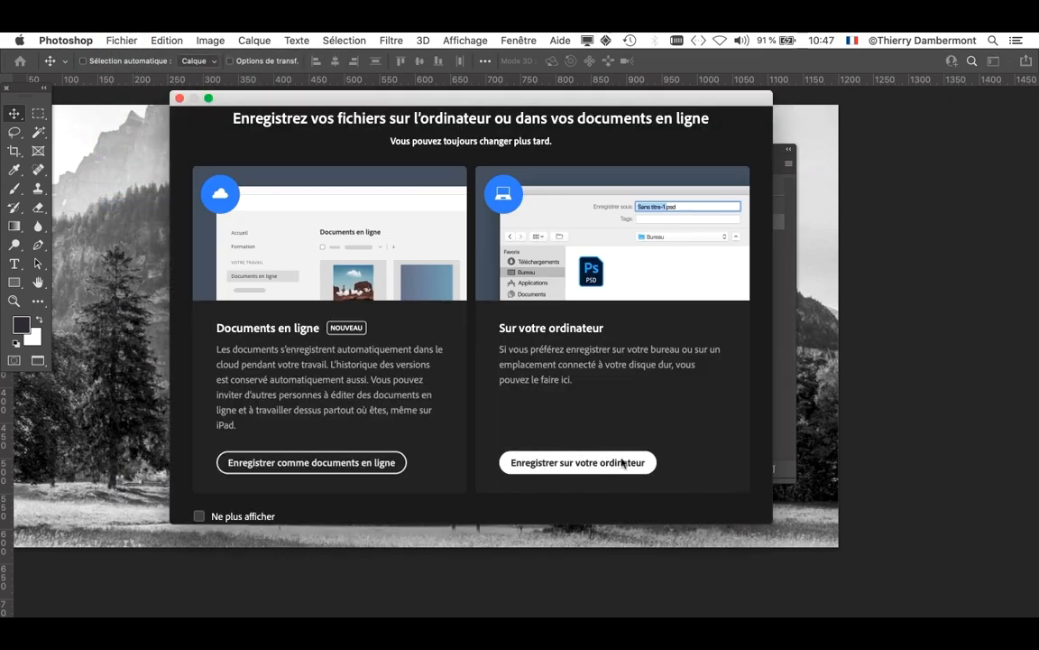
pyautogui.press('Return')
pyautogui.click(451, 335)
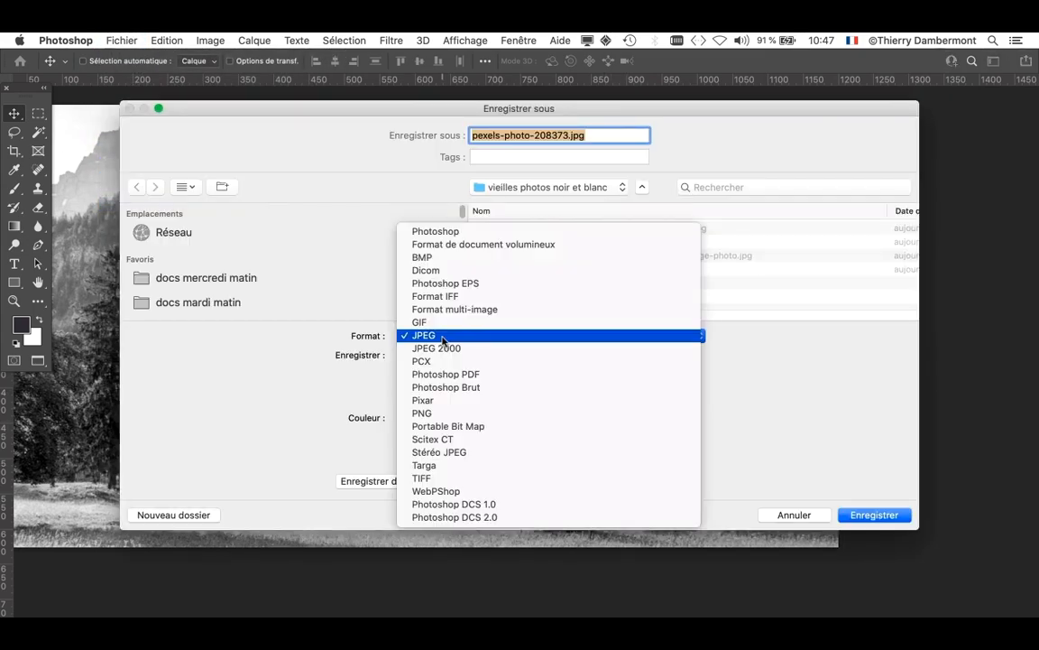
pyautogui.click(437, 231)
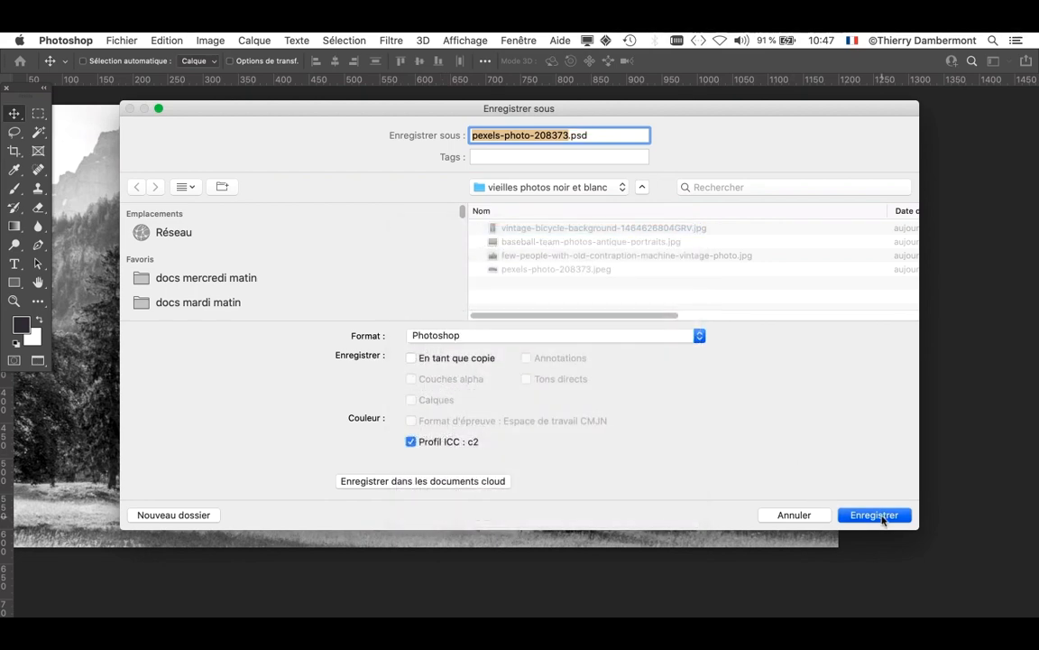
pyautogui.click(874, 515)
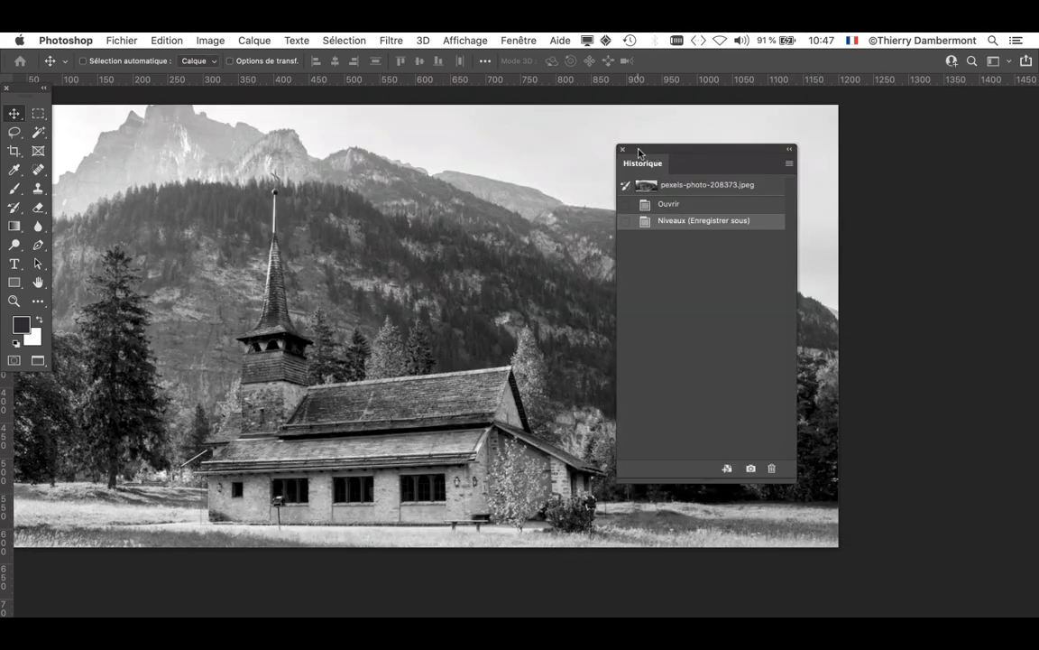
pyautogui.moveTo(651, 154); pyautogui.dragTo(801, 162)
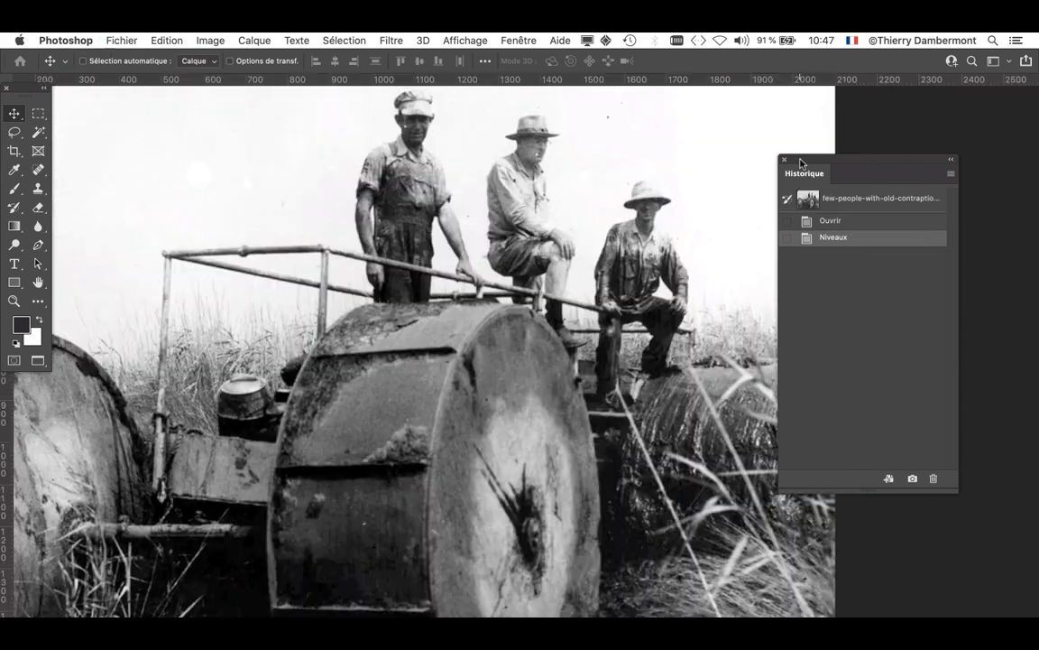
# Step: Save the photo of the men on the machine on the computer in Photoshop format, keeping its file name, and close it
pyautogui.click(122, 39)
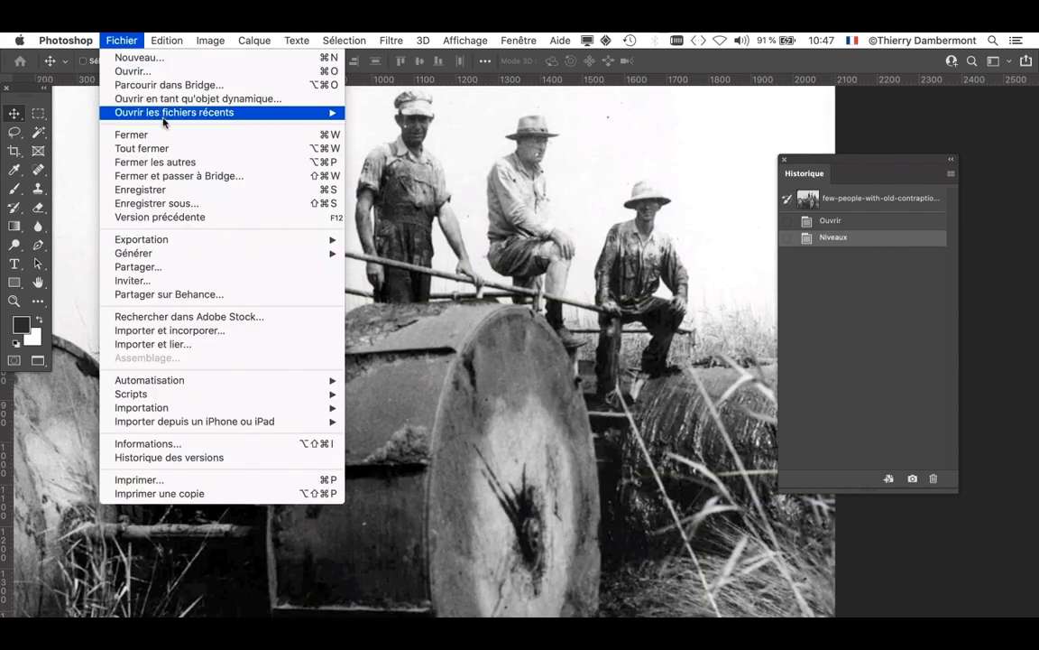
pyautogui.click(171, 203)
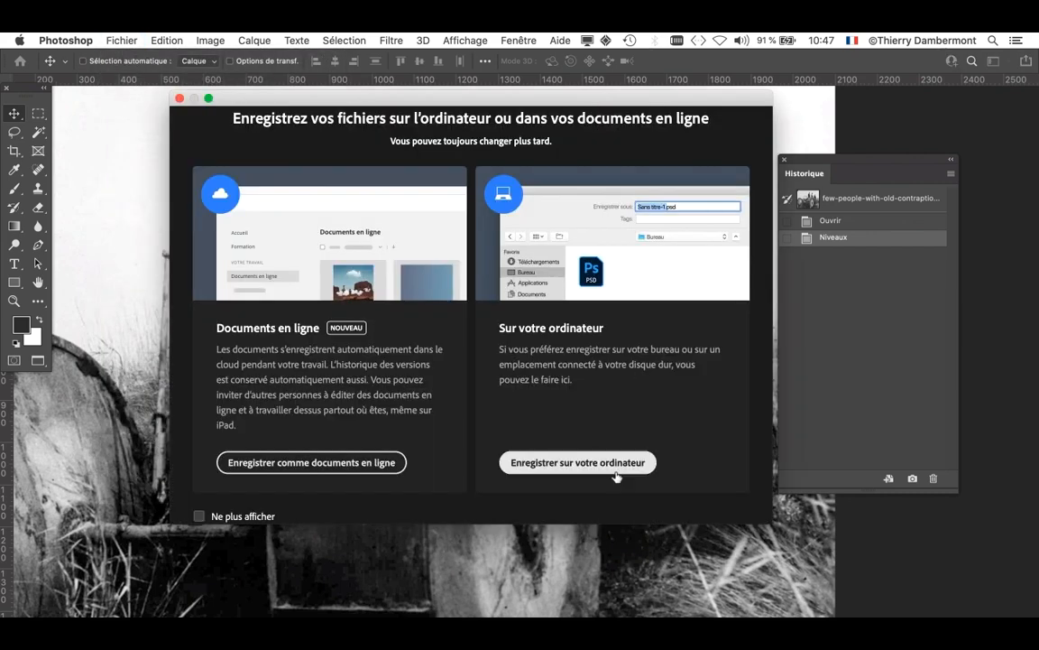
pyautogui.click(614, 465)
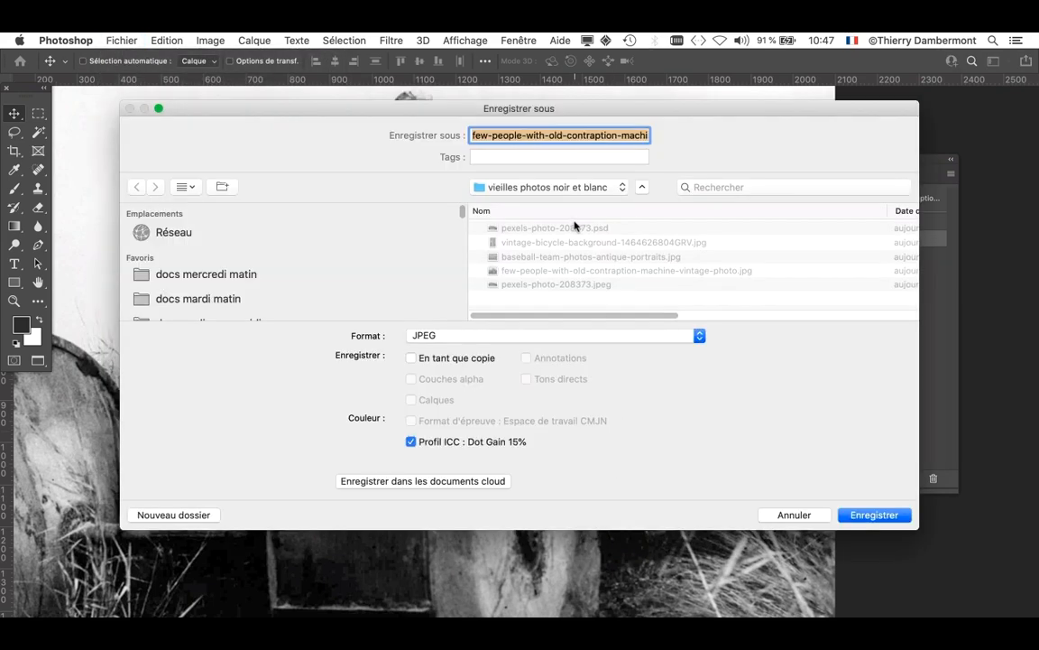
pyautogui.click(524, 336)
pyautogui.click(513, 231)
pyautogui.click(875, 515)
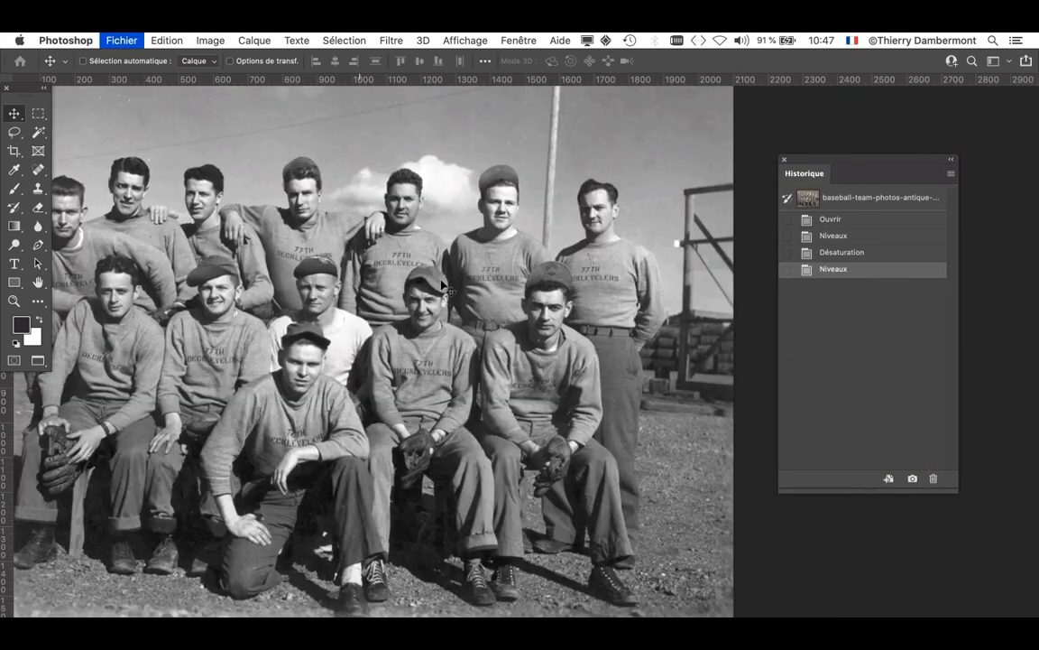
# Step: Save the baseball team photo on the computer in Photoshop format as baseball-team-photos-antique-portraits.psd and close it
pyautogui.click(122, 39)
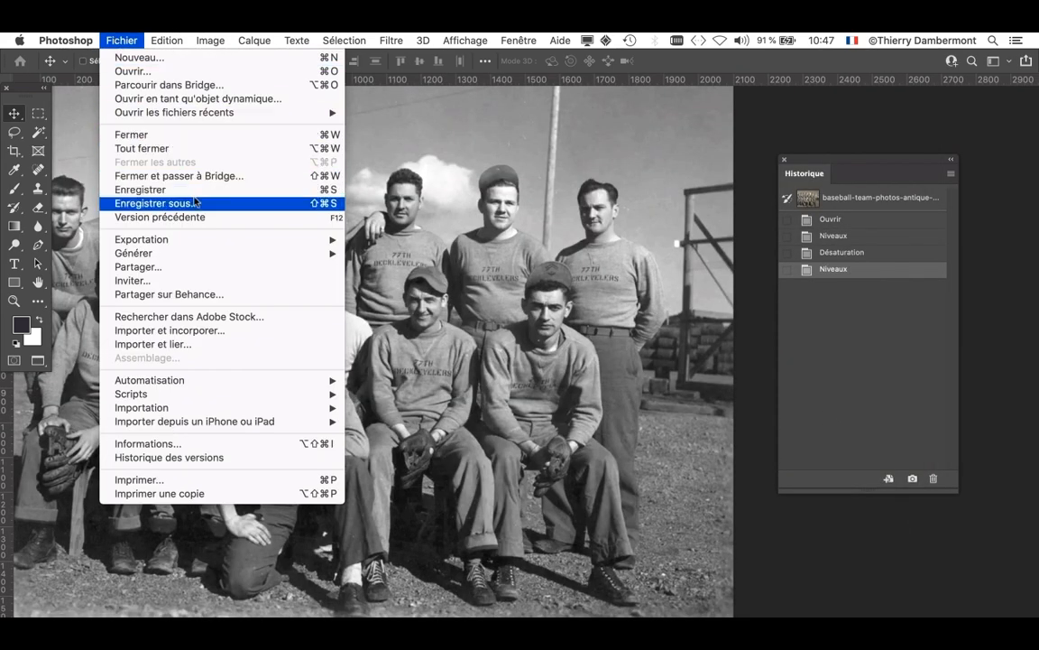
pyautogui.click(195, 202)
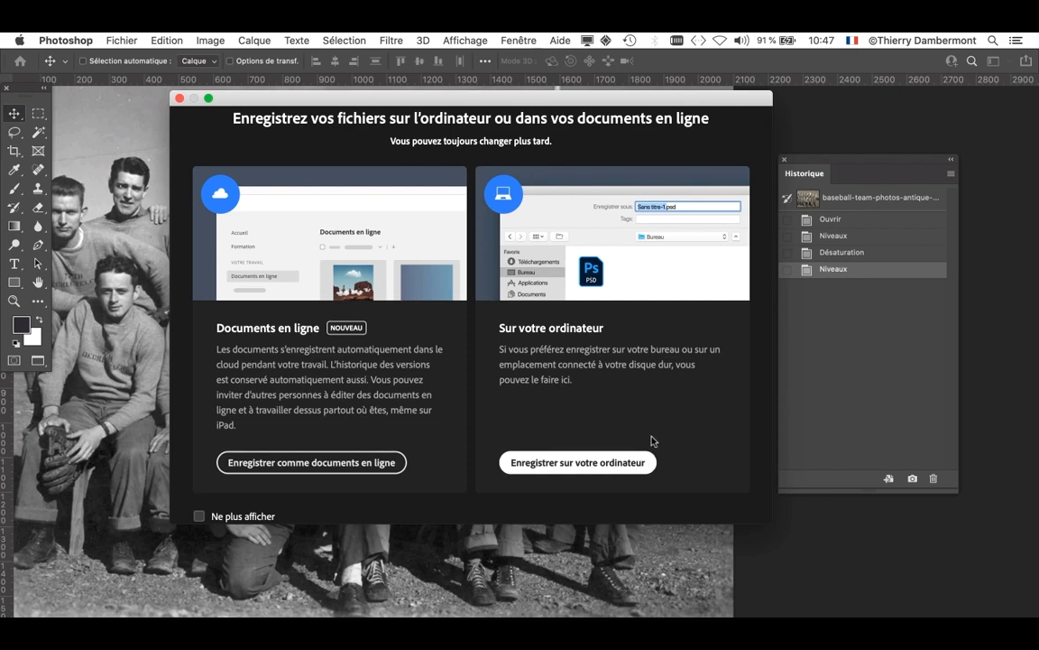
pyautogui.click(643, 461)
pyautogui.click(492, 334)
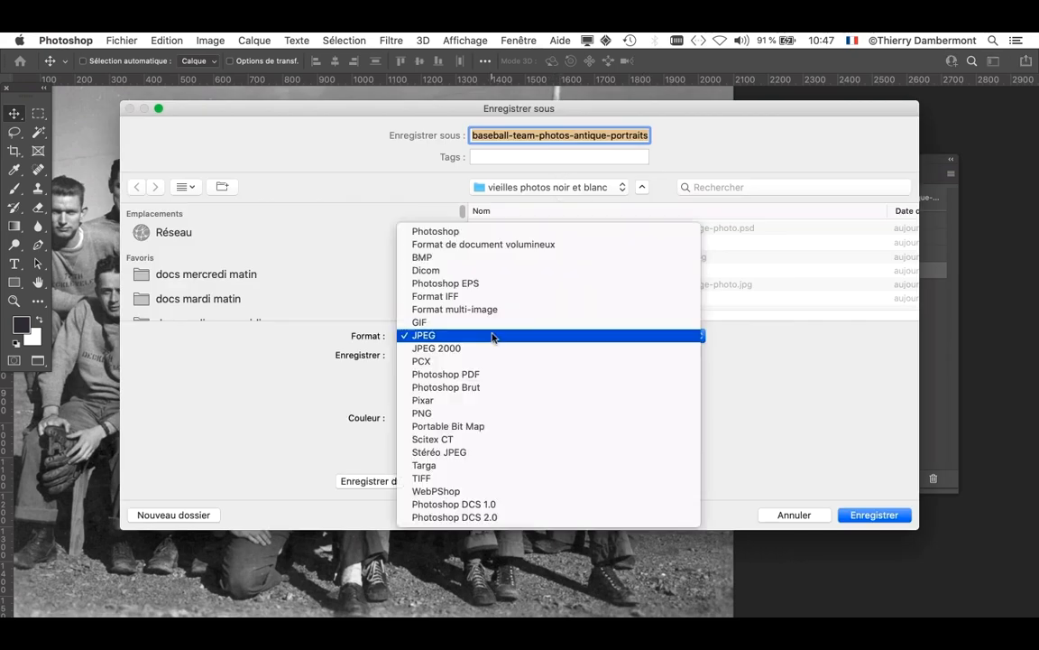
pyautogui.click(442, 230)
pyautogui.click(873, 514)
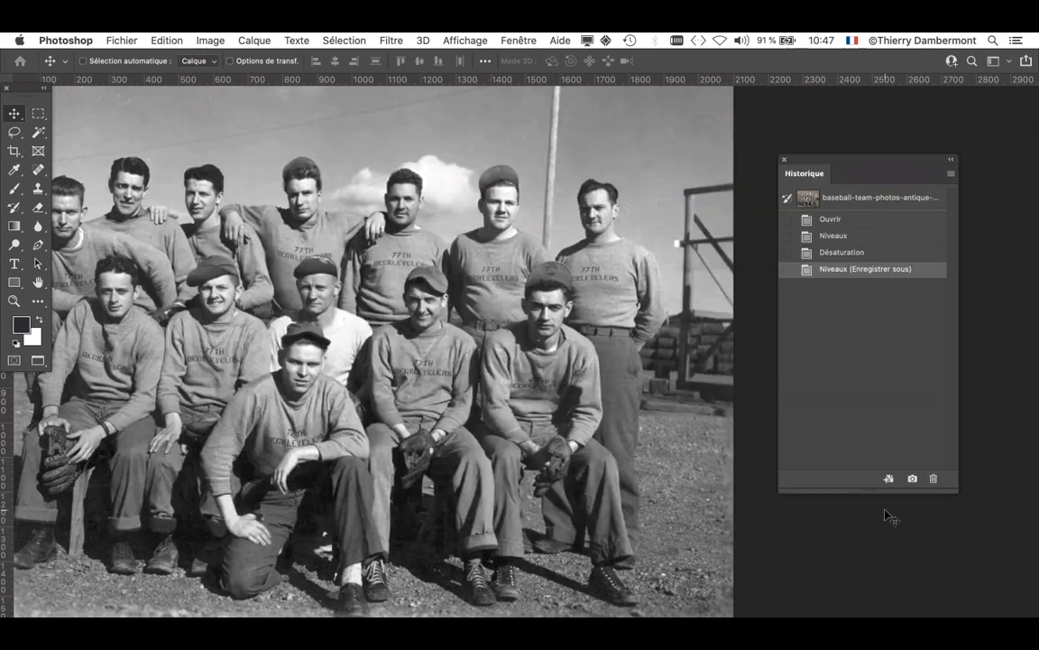
pyautogui.press('super+w')
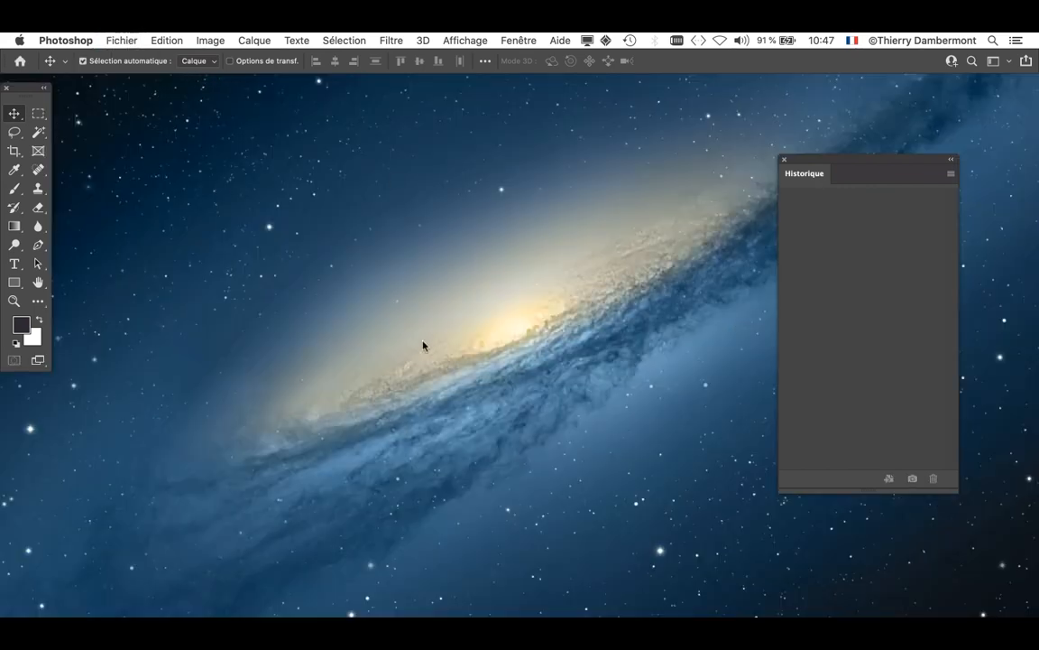
# Step: Switch to Finder and open the "docs mercredi matin" folder
pyautogui.press('super+Tab')
pyautogui.press('super+Tab')
pyautogui.press('super+Tab')
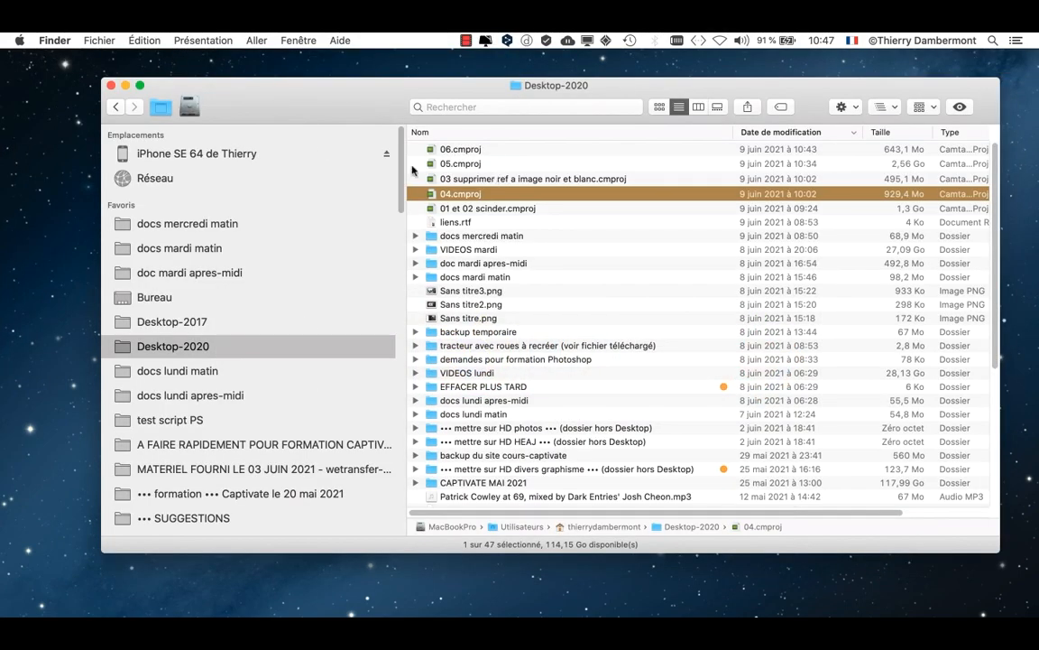
pyautogui.click(190, 233)
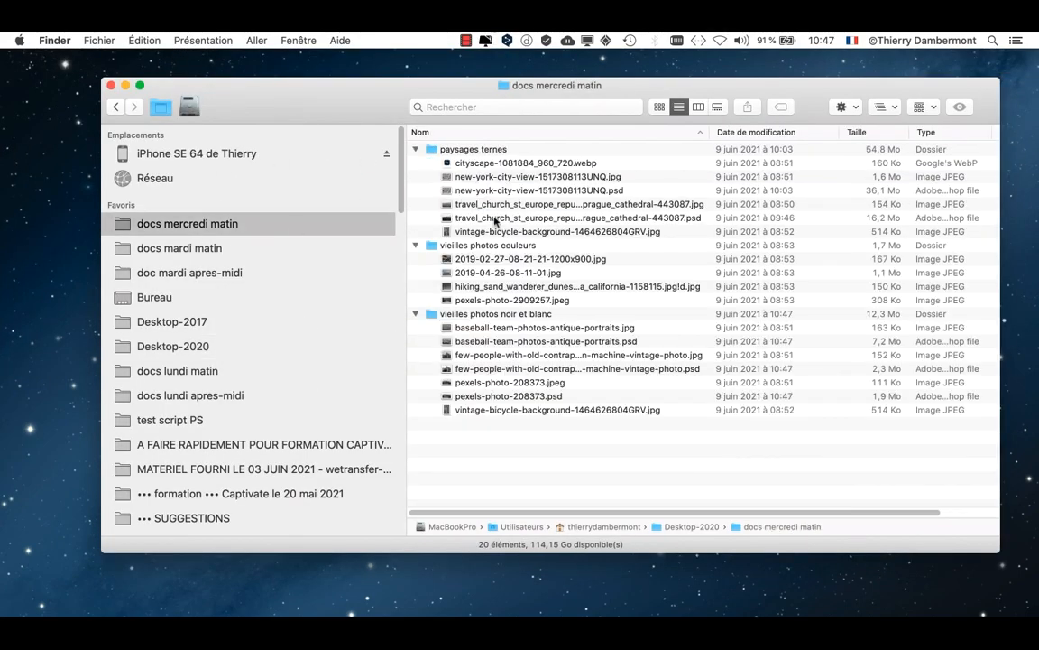
# Step: View the contents of the "vieilles photos couleurs" folder as icons, and return to the "docs mercredi matin" folder
pyautogui.click(522, 247)
pyautogui.doubleClick(522, 247)
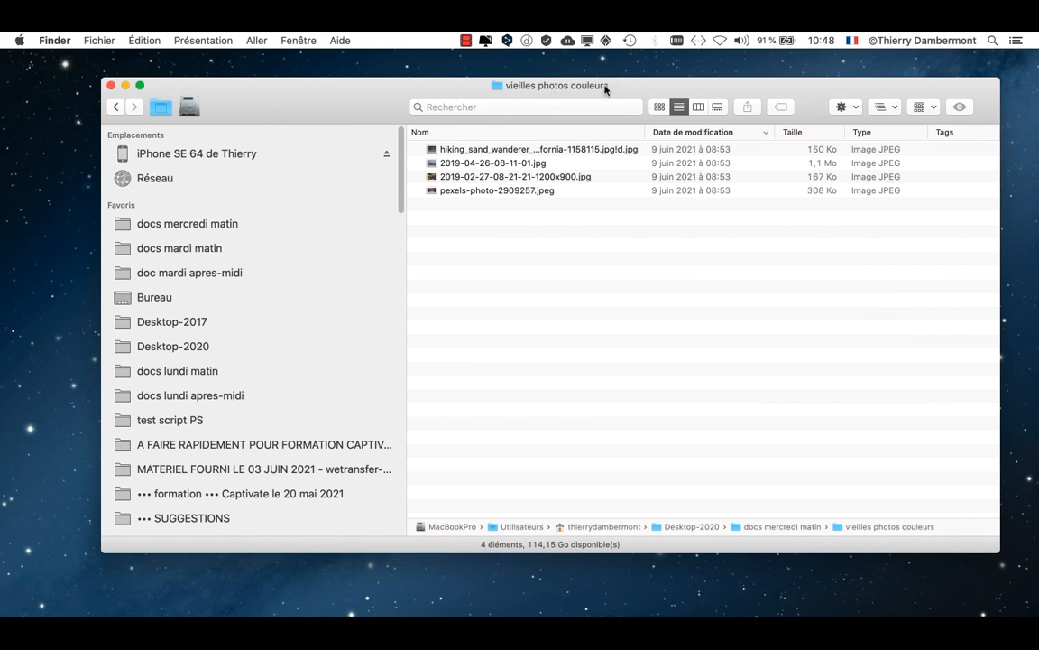
pyautogui.press('super+1')
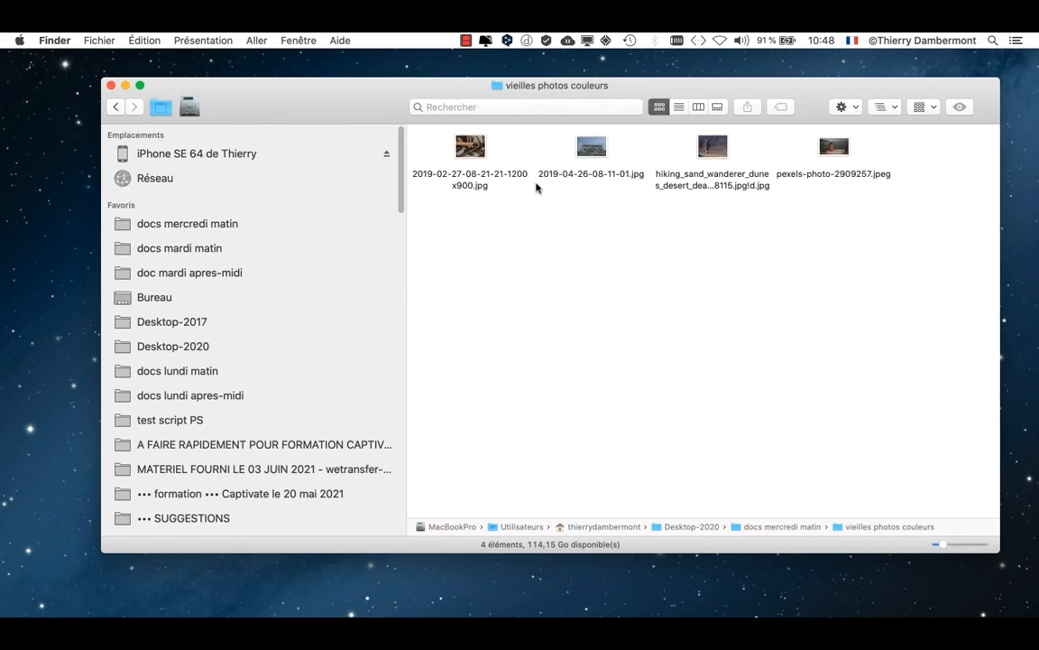
pyautogui.keyDown('super'); pyautogui.click(509, 94); pyautogui.keyUp('super')
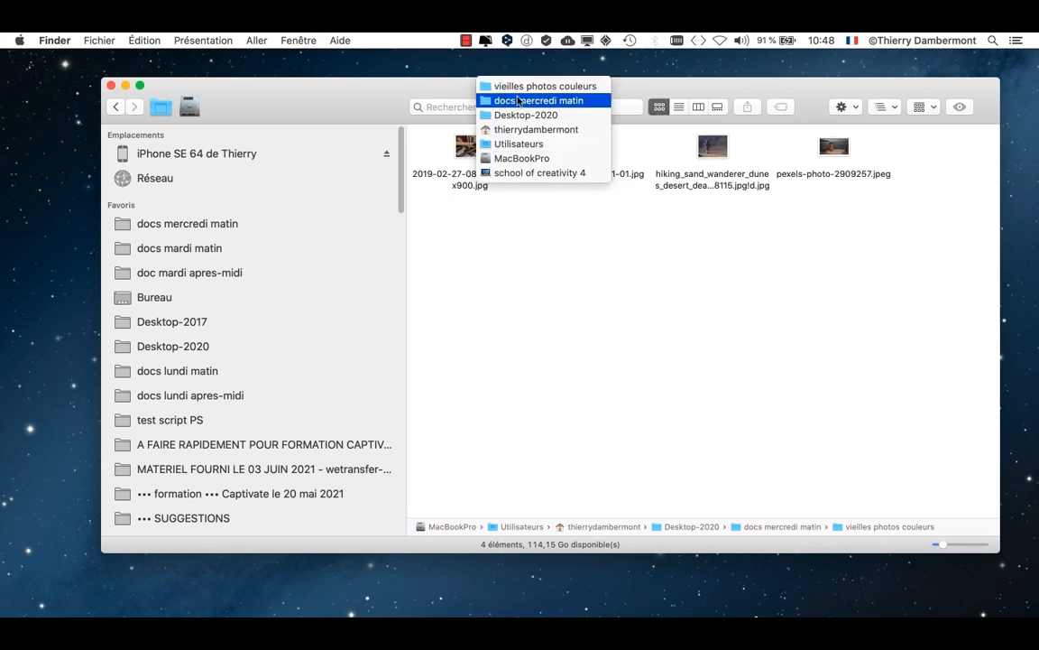
pyautogui.click(518, 99)
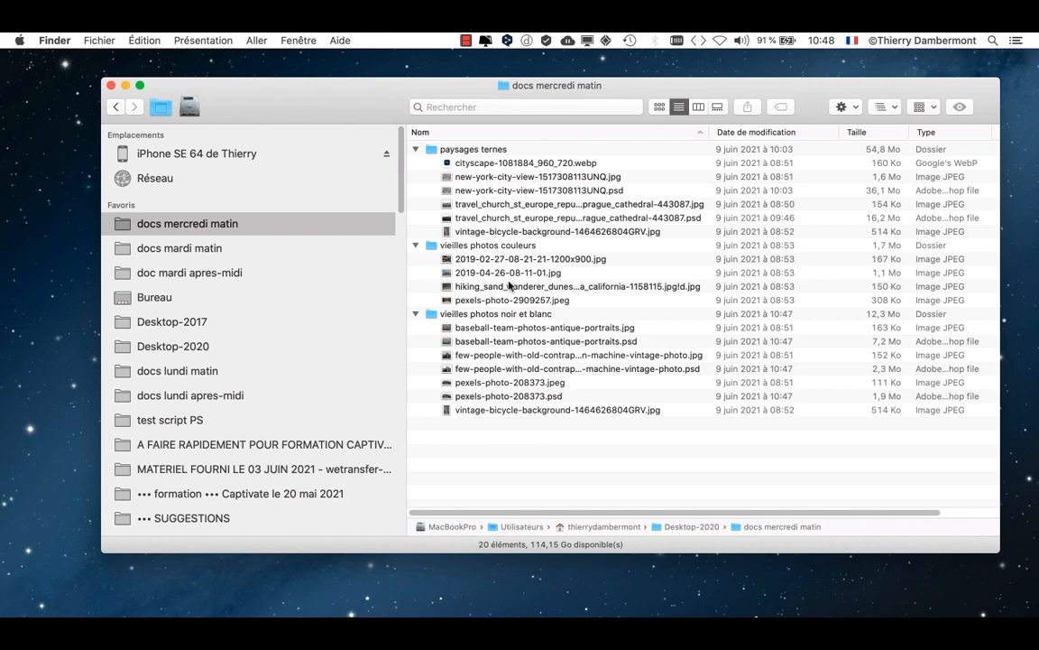
pyautogui.doubleClick(522, 314)
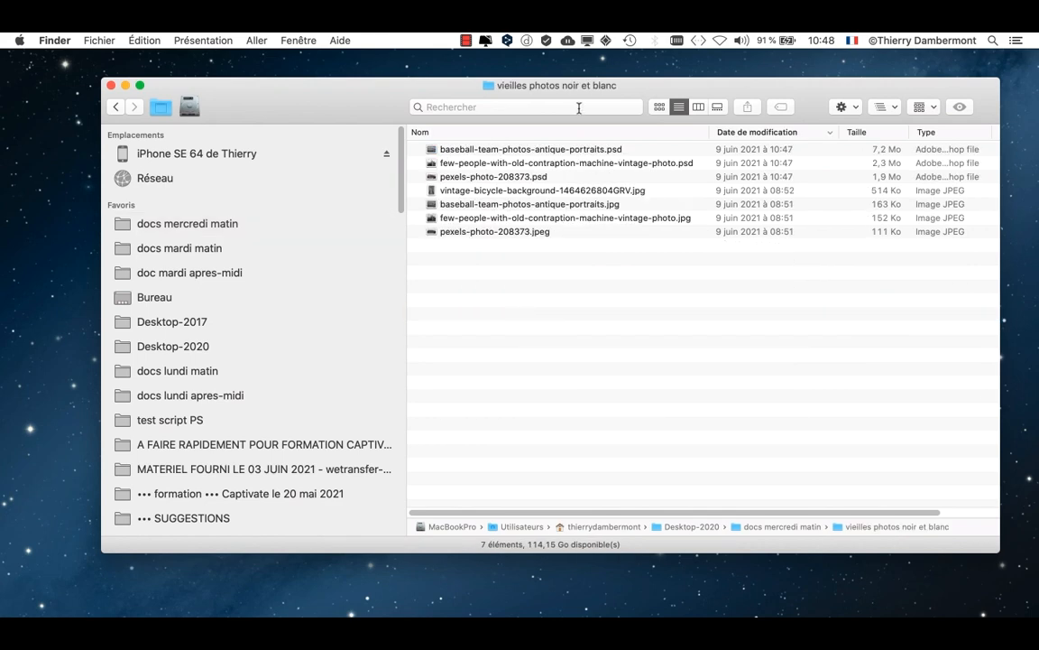
pyautogui.click(660, 108)
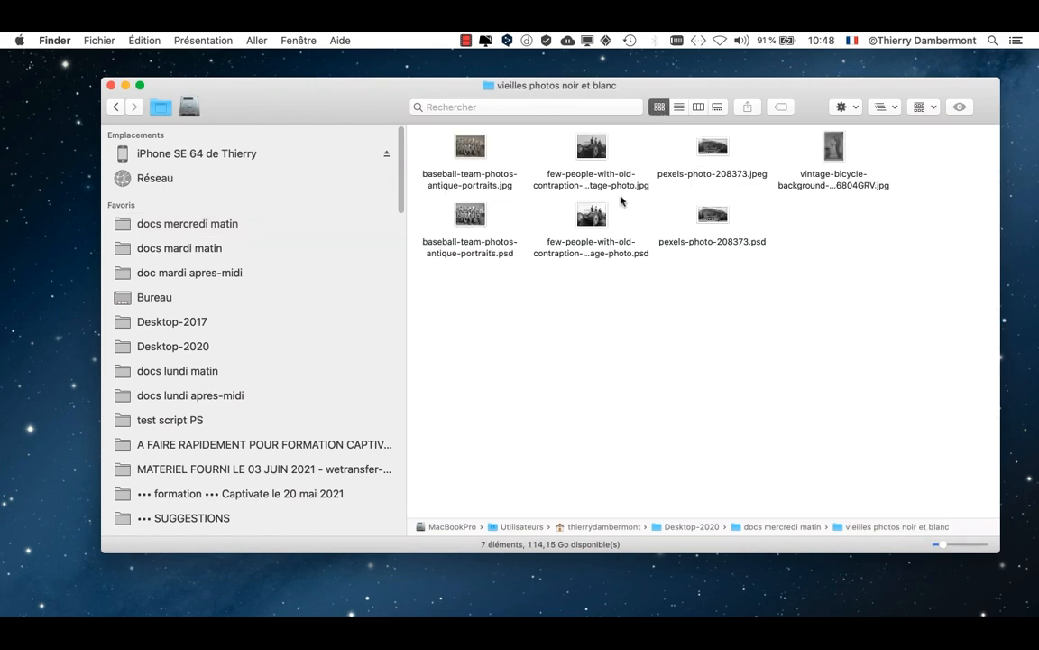
pyautogui.click(835, 147)
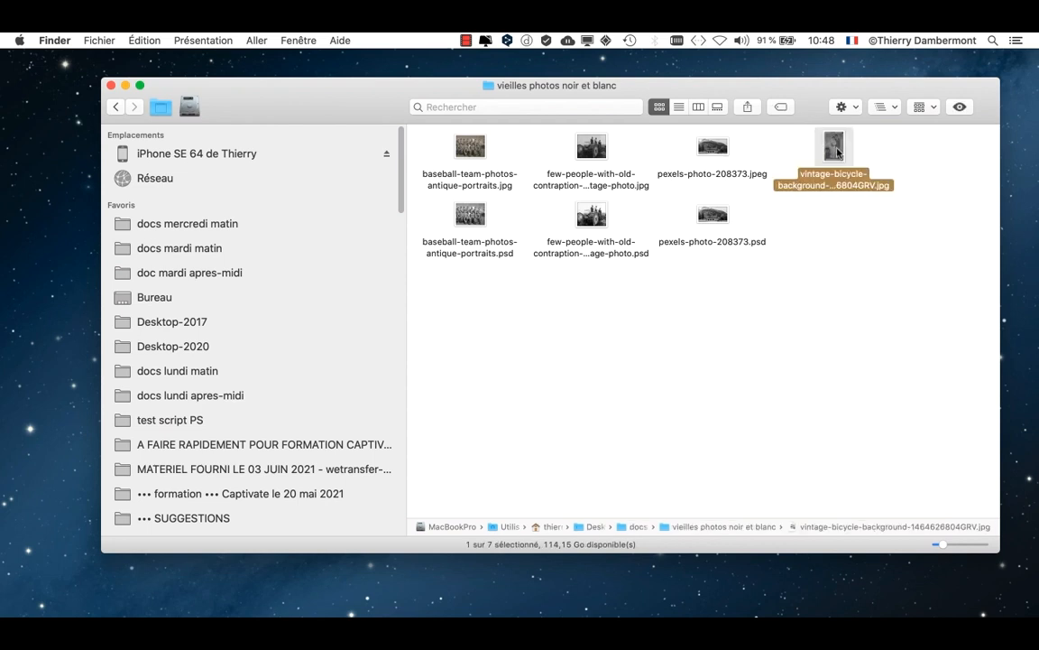
pyautogui.moveTo(837, 151); pyautogui.dragTo(30, 411)
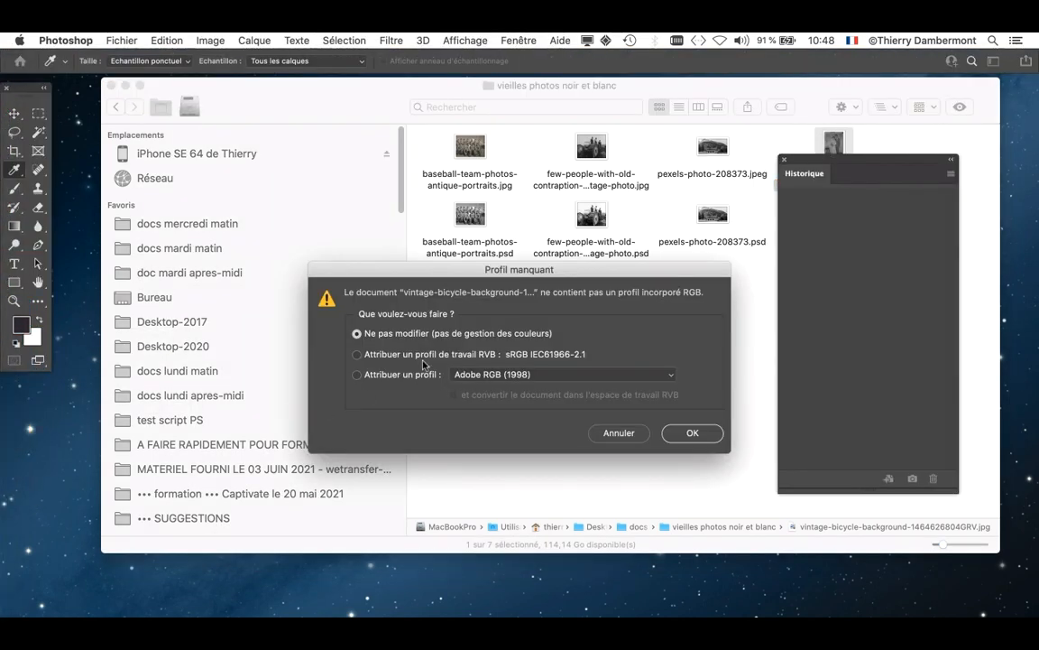
pyautogui.click(694, 436)
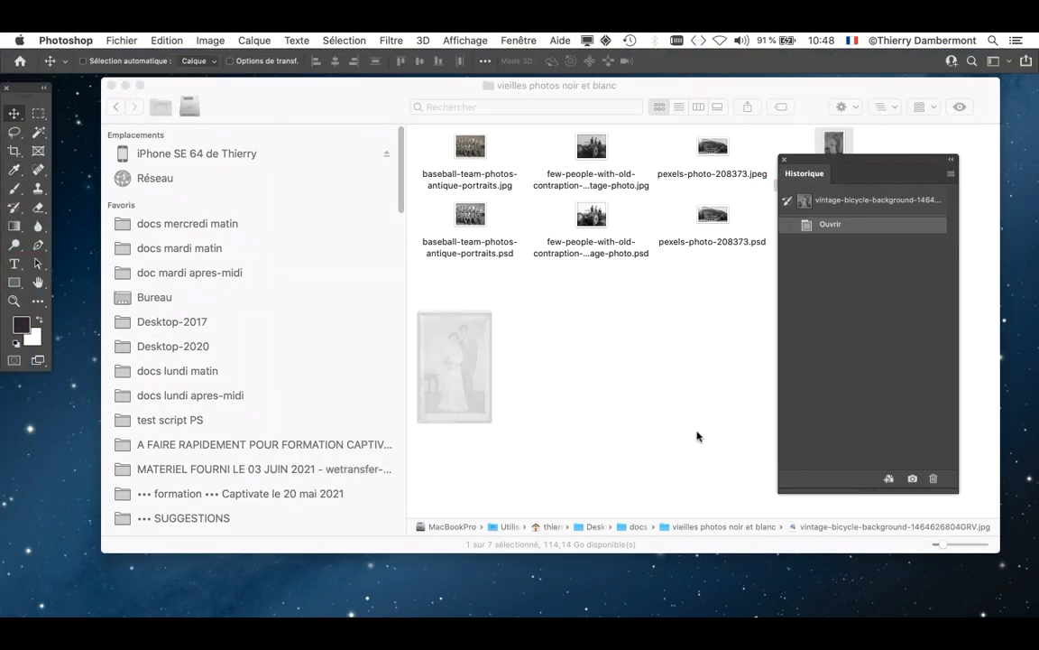
pyautogui.press('f')
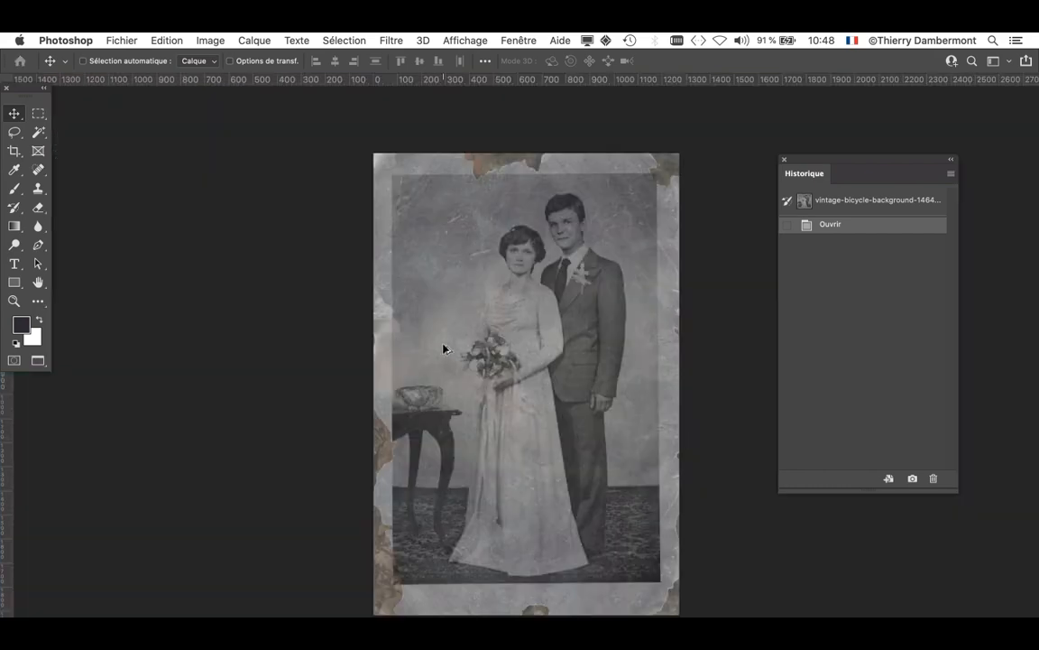
# Step: Correct the wedding photo's contrast with Niveaux, setting the RVB input levels to 41, 1,43 and 179
pyautogui.scroll(1, 446, 345)
pyautogui.moveTo(457, 327); pyautogui.dragTo(273, 341)
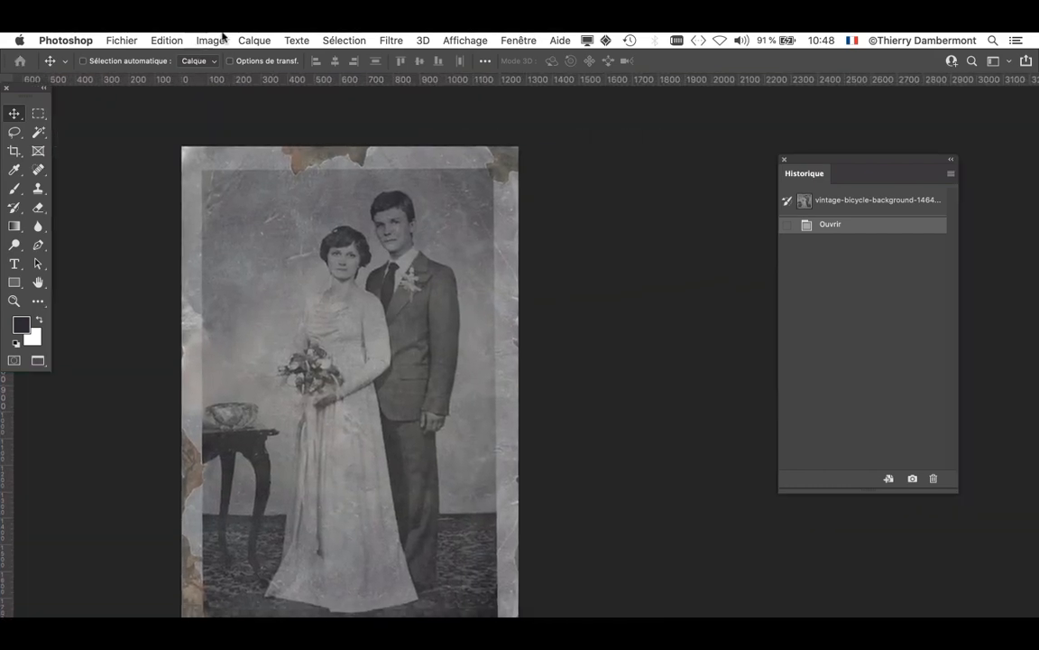
pyautogui.click(210, 40)
pyautogui.moveTo(270, 80)
pyautogui.click(514, 94)
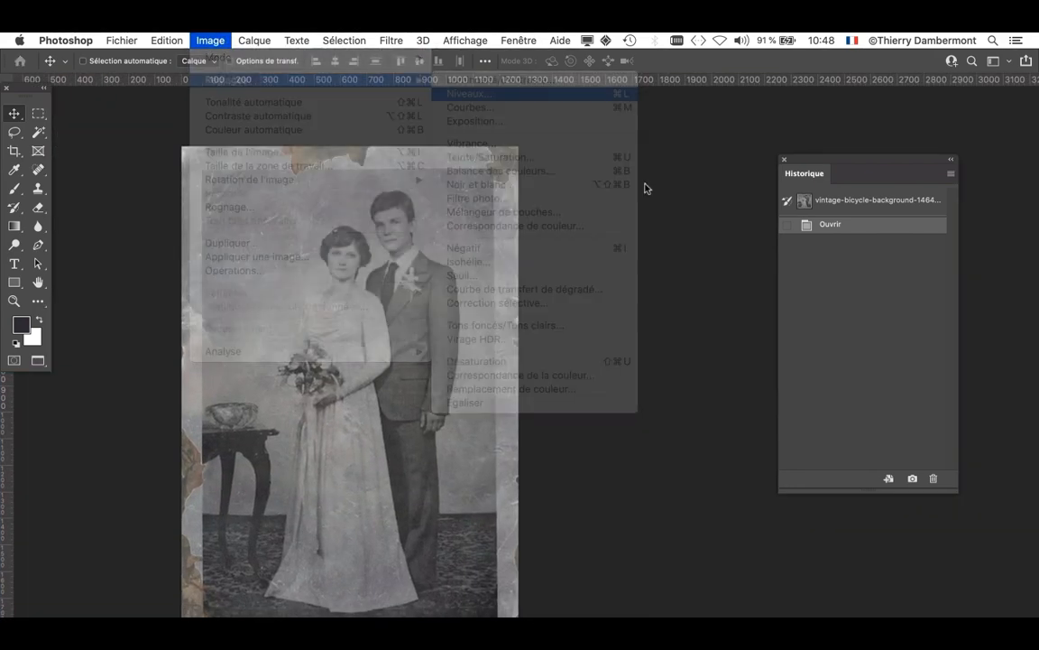
pyautogui.moveTo(678, 287); pyautogui.dragTo(684, 287)
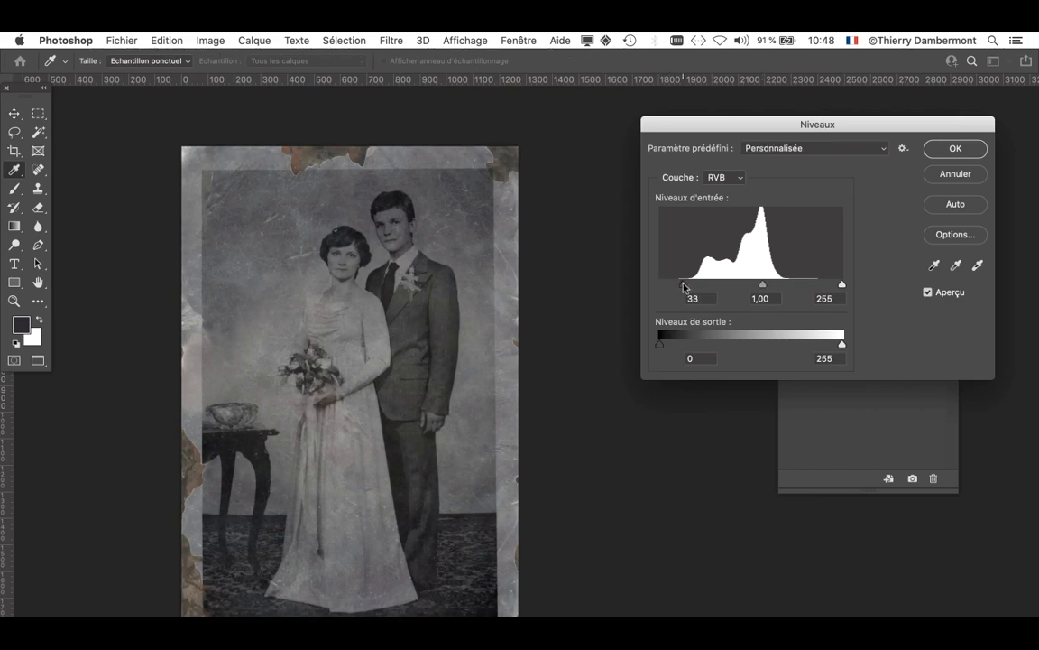
pyautogui.moveTo(842, 285); pyautogui.dragTo(723, 286)
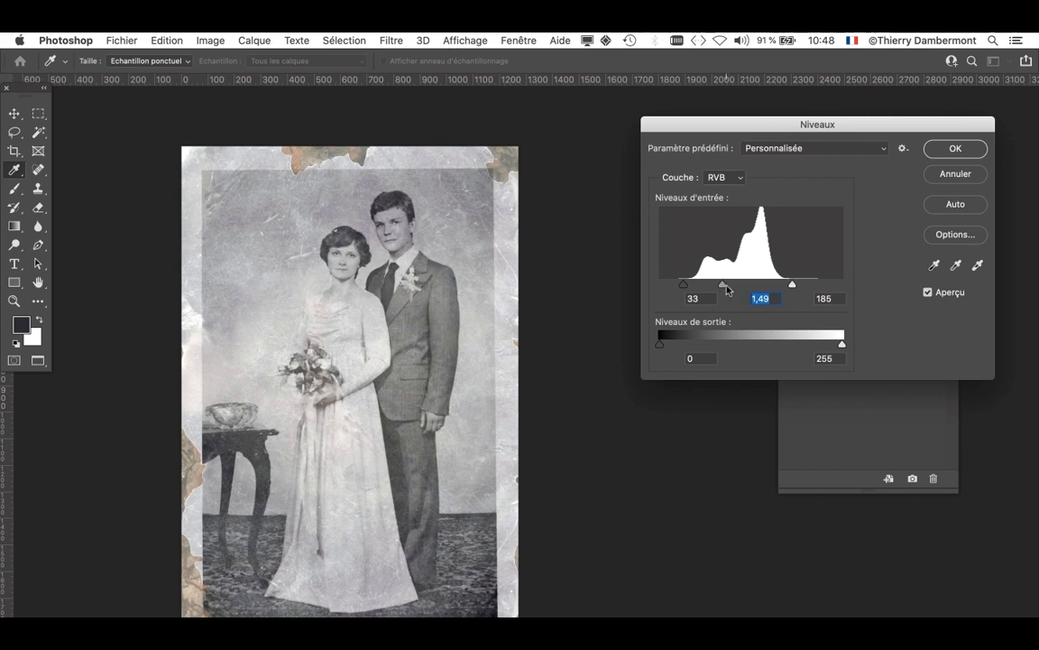
pyautogui.moveTo(723, 285); pyautogui.dragTo(727, 286)
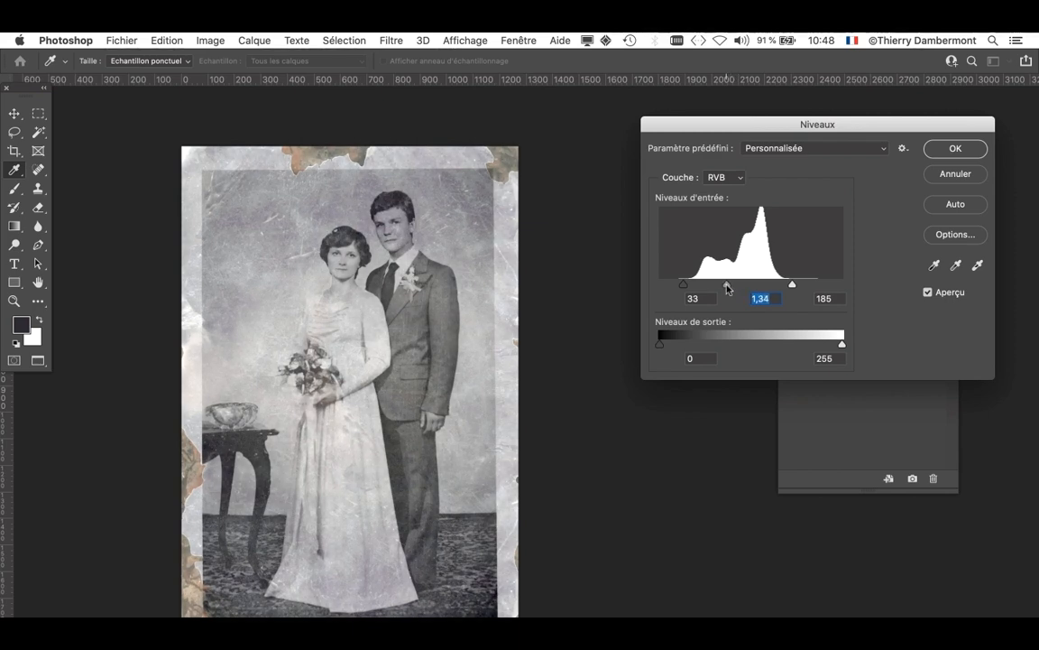
pyautogui.moveTo(792, 285); pyautogui.dragTo(788, 285)
pyautogui.moveTo(681, 287); pyautogui.dragTo(727, 286)
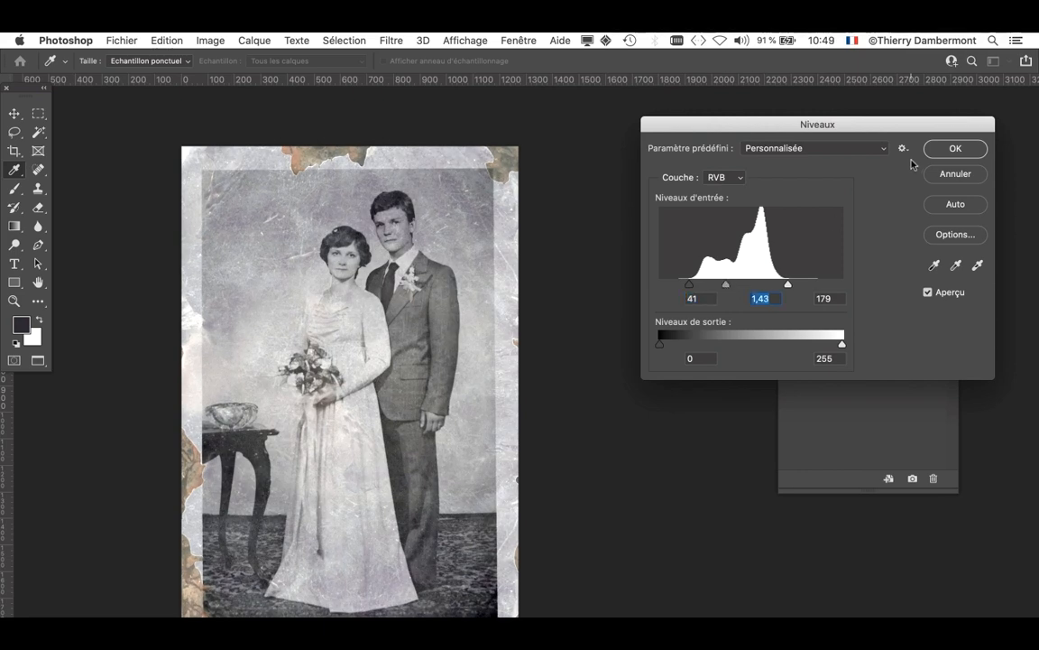
pyautogui.click(951, 149)
# Step: Save the wedding photo on the computer in Photoshop format, keeping its file name, and close it
pyautogui.click(120, 40)
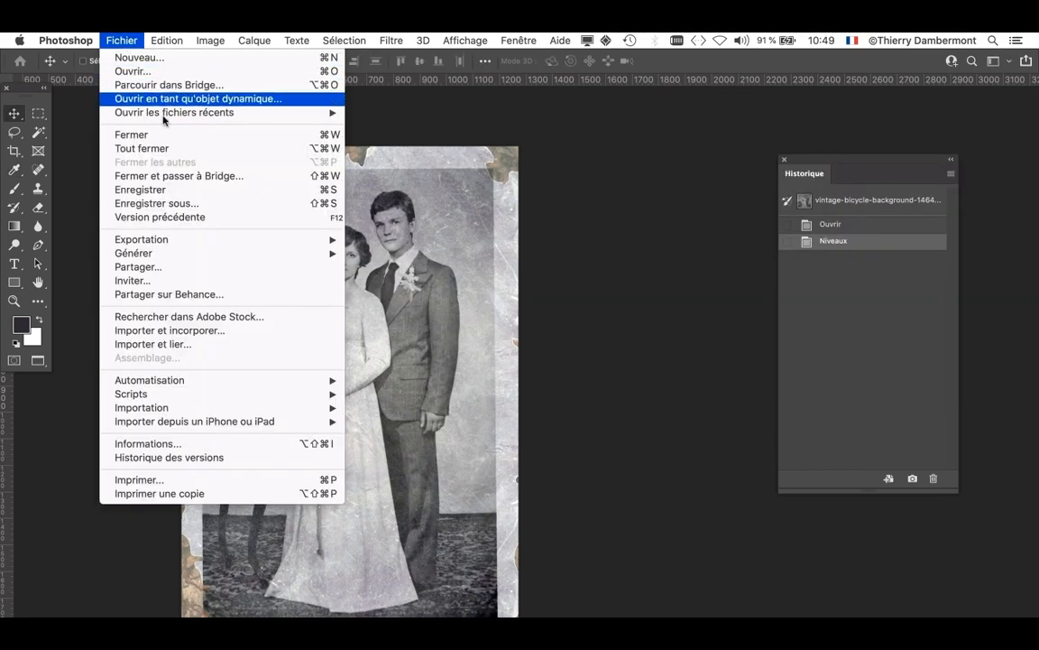
pyautogui.click(191, 203)
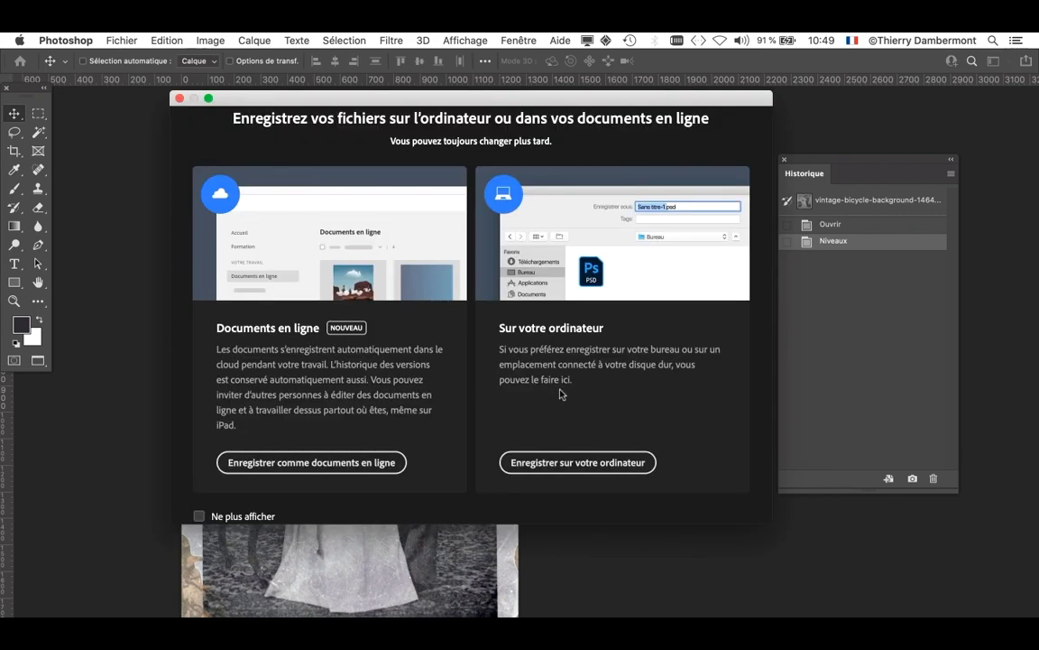
pyautogui.click(577, 462)
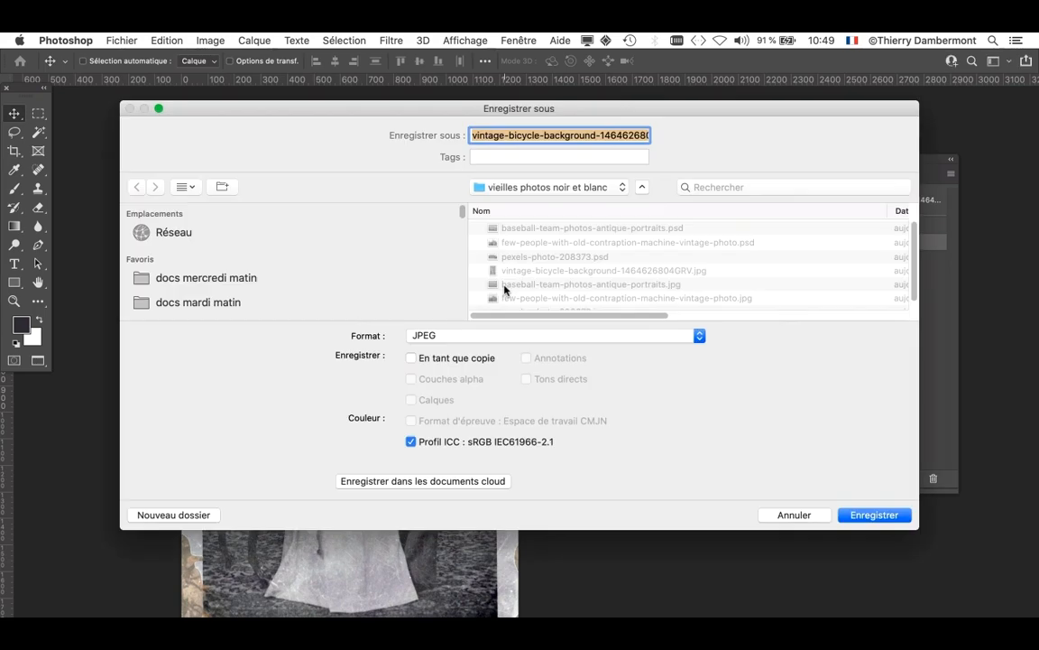
pyautogui.click(499, 336)
pyautogui.click(494, 232)
pyautogui.click(877, 516)
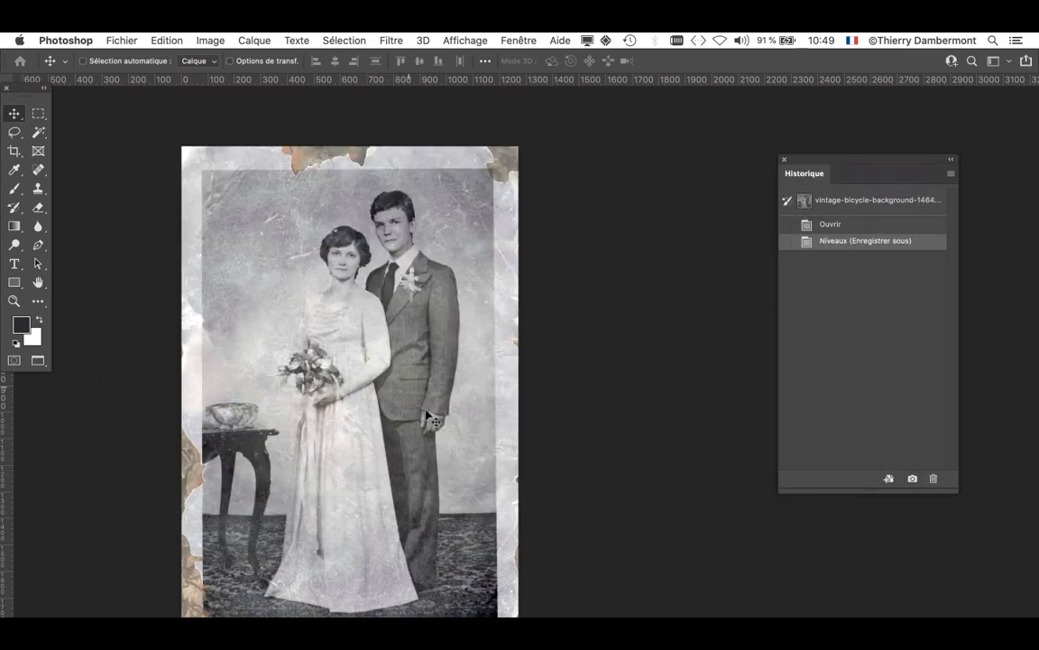
pyautogui.press('super+w')
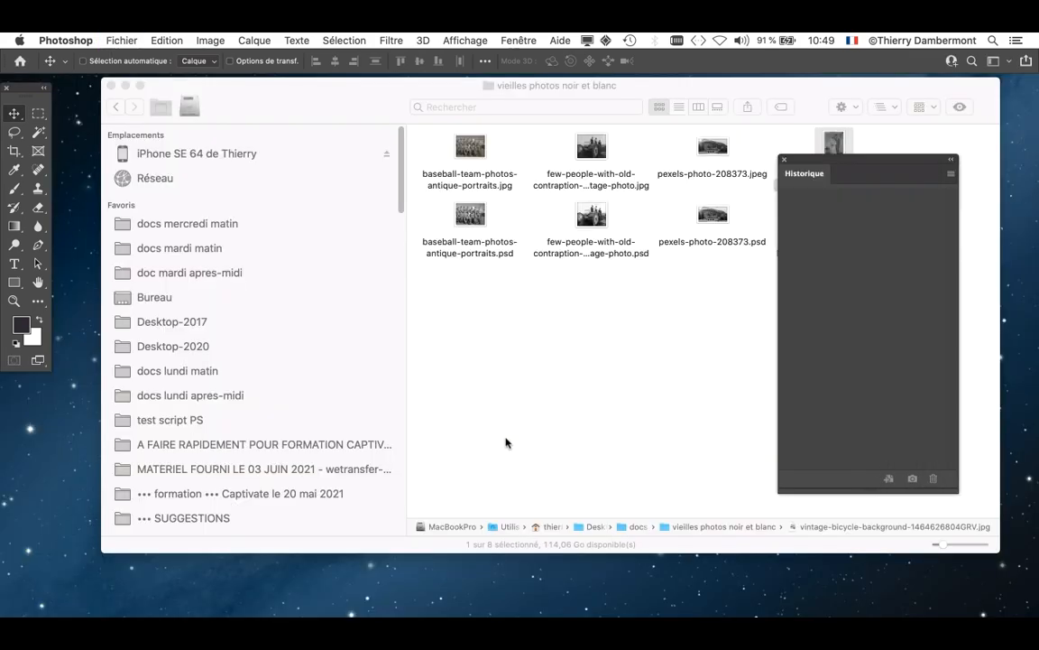